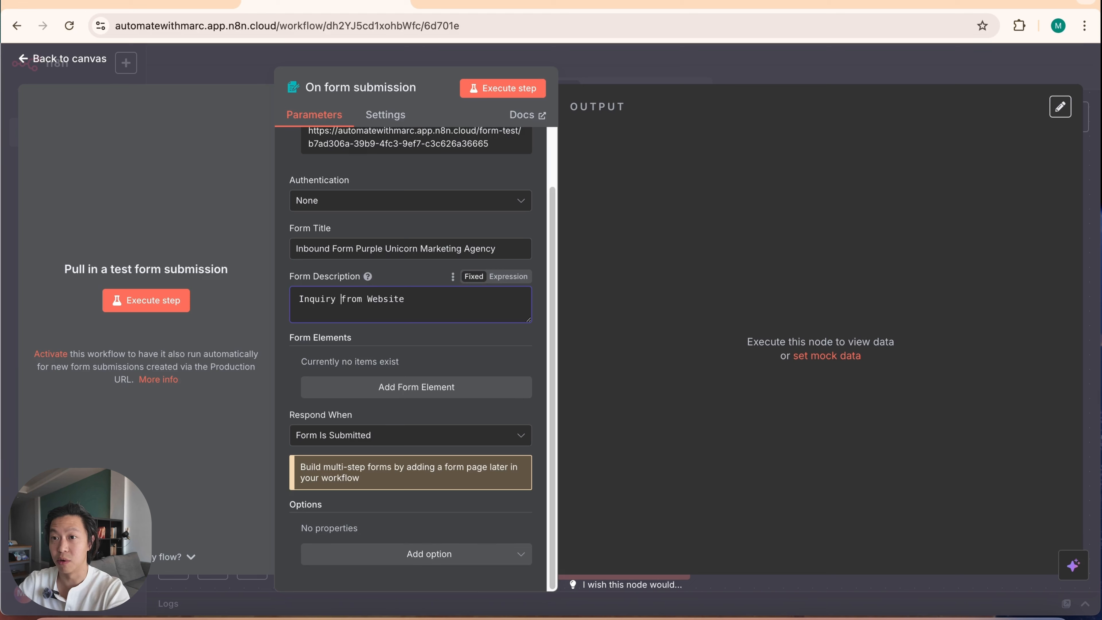
# Step: Add a required text form element with the field name "Name" to the form trigger
pyautogui.click(391, 388)
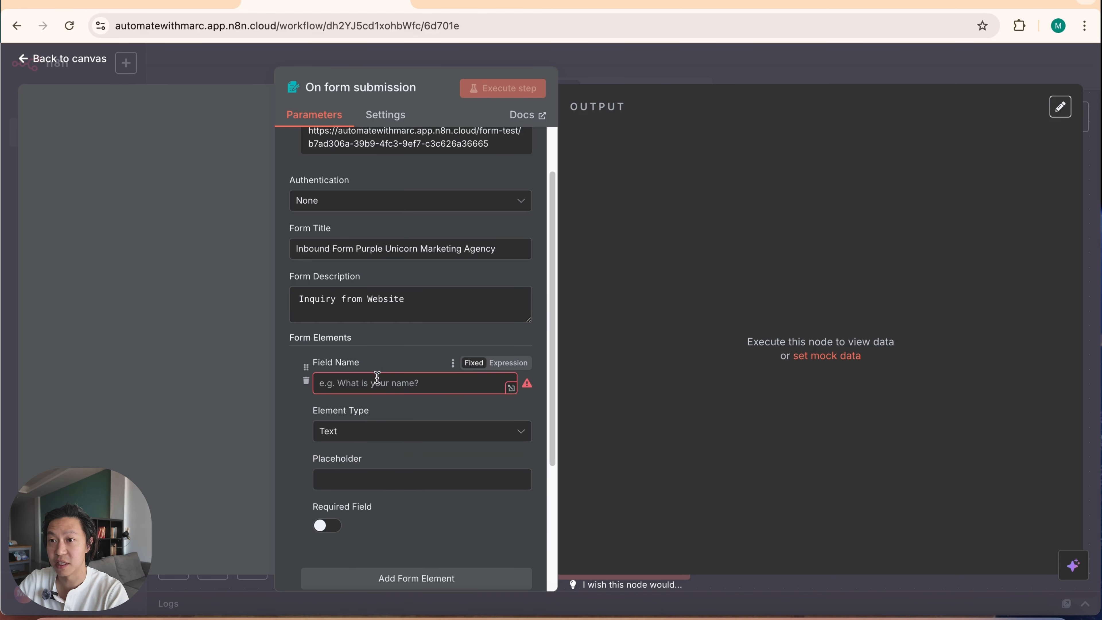
pyautogui.click(414, 388)
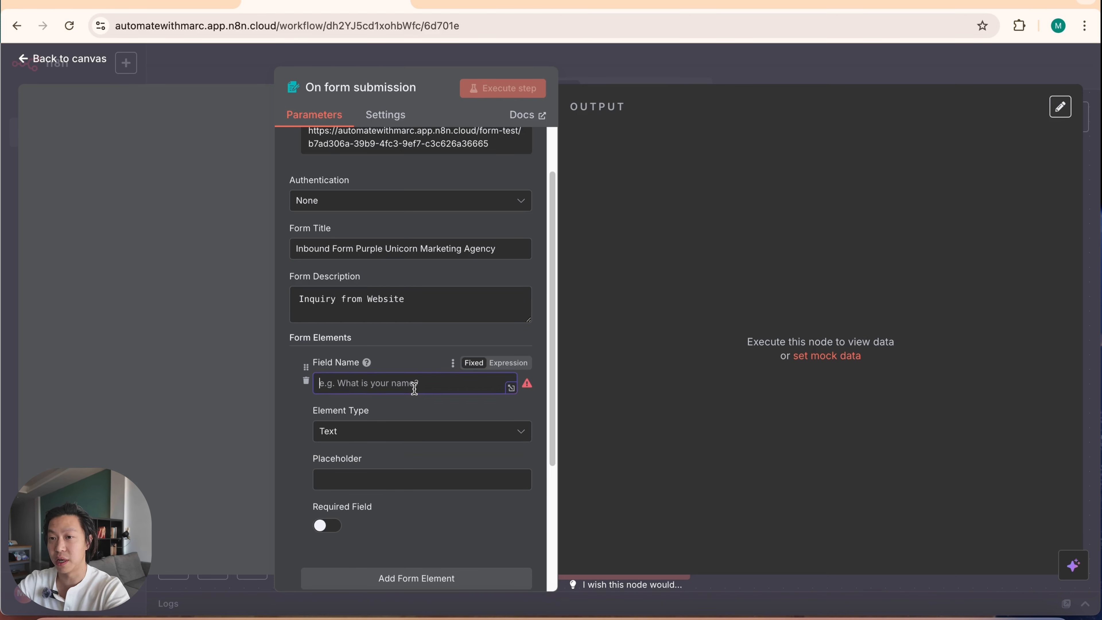
pyautogui.write('Name')
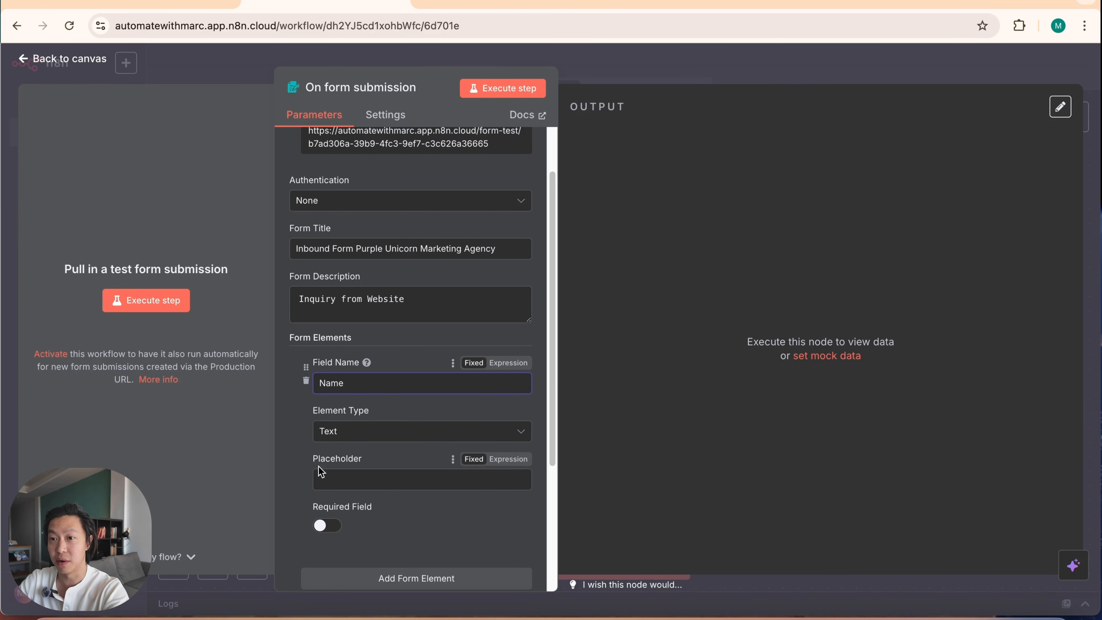
pyautogui.click(329, 524)
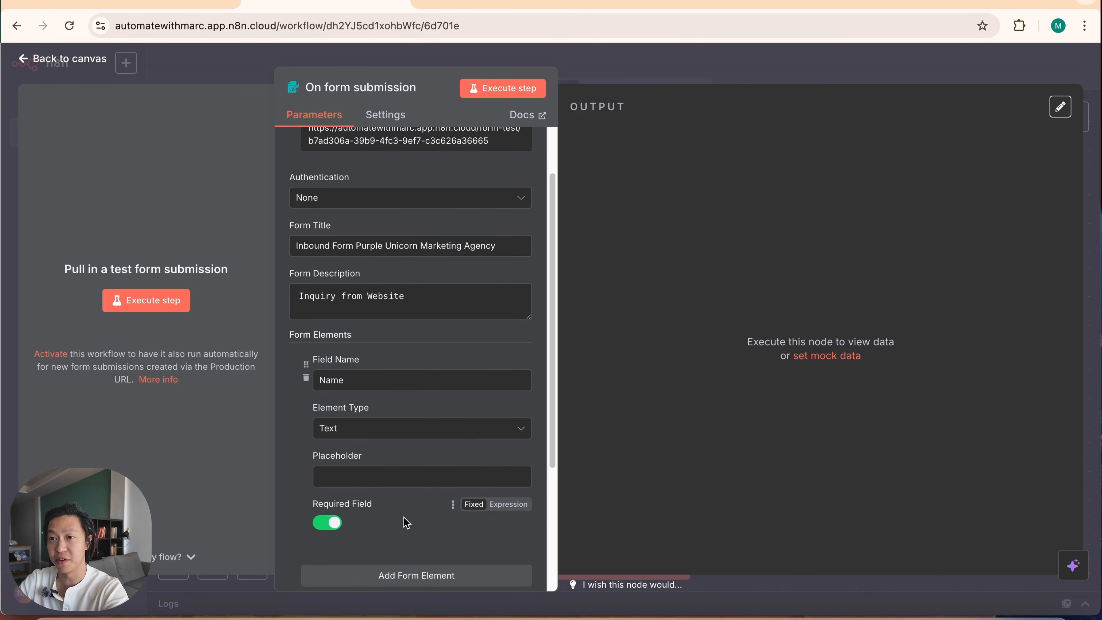
# Step: Add a second form element named "Phone Numbers" with the element type Number
pyautogui.scroll(-4, 407, 499)
pyautogui.click(419, 386)
pyautogui.click(408, 414)
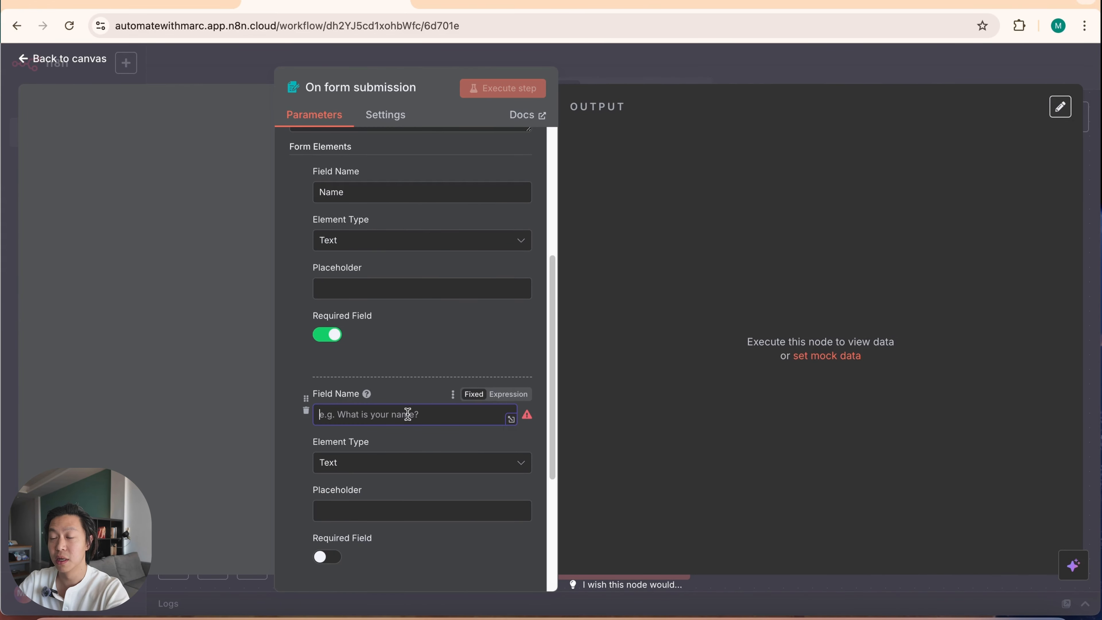
pyautogui.write('Phone Numbers')
pyautogui.click(418, 463)
pyautogui.click(369, 363)
# Step: Add a required form element named "Email Address" with the element type Email
pyautogui.scroll(-5, 414, 412)
pyautogui.click(418, 410)
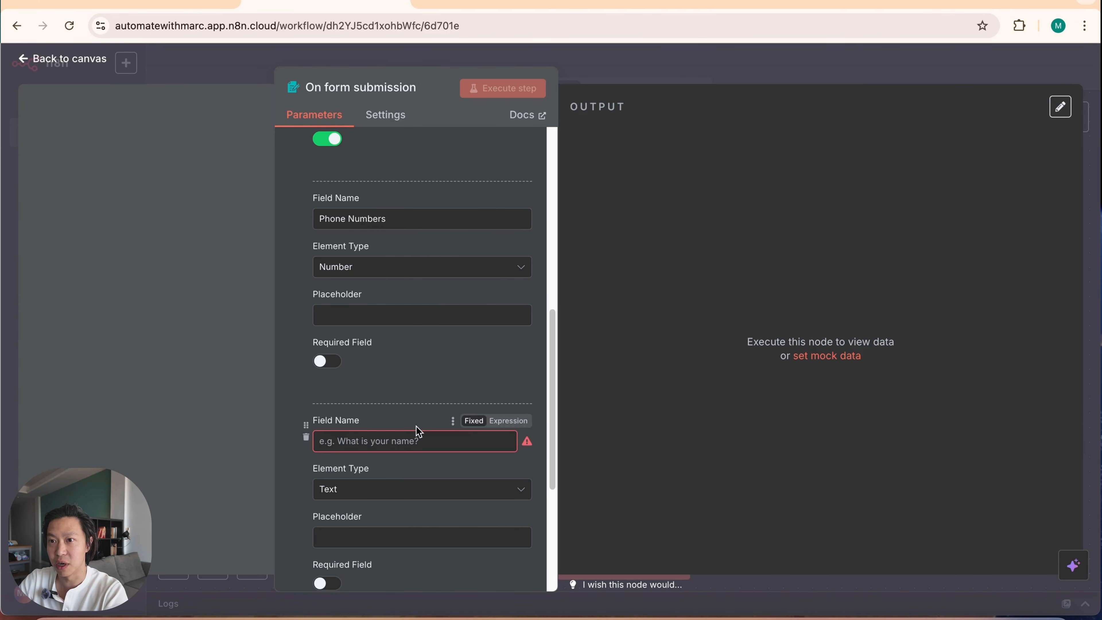
pyautogui.click(406, 439)
pyautogui.write('Email Address')
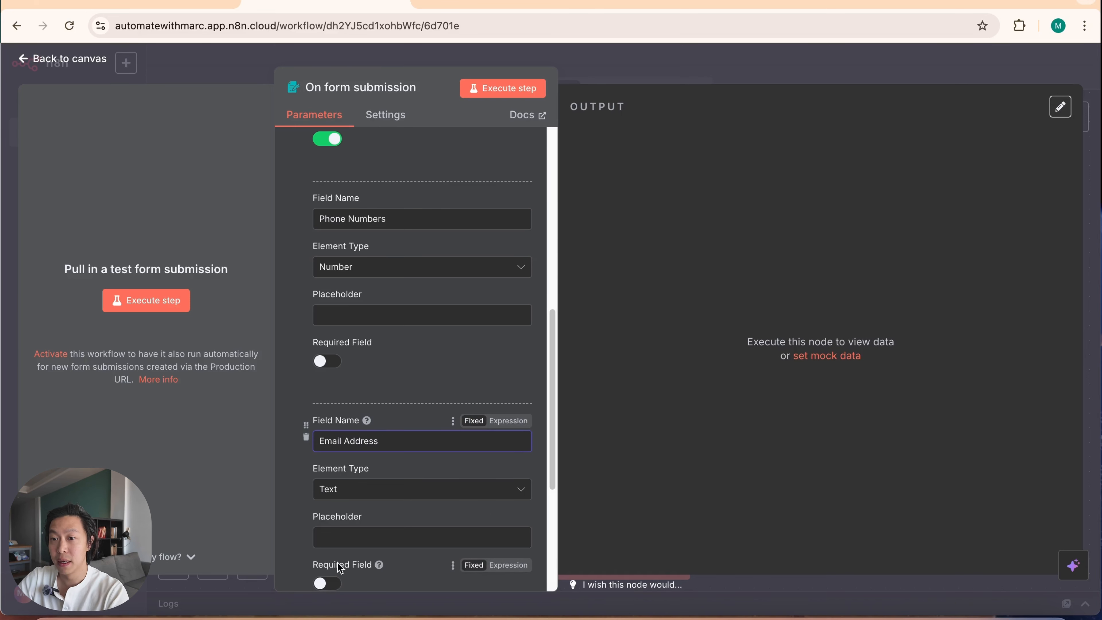
pyautogui.click(328, 584)
pyautogui.click(377, 491)
pyautogui.scroll(1, 460, 413)
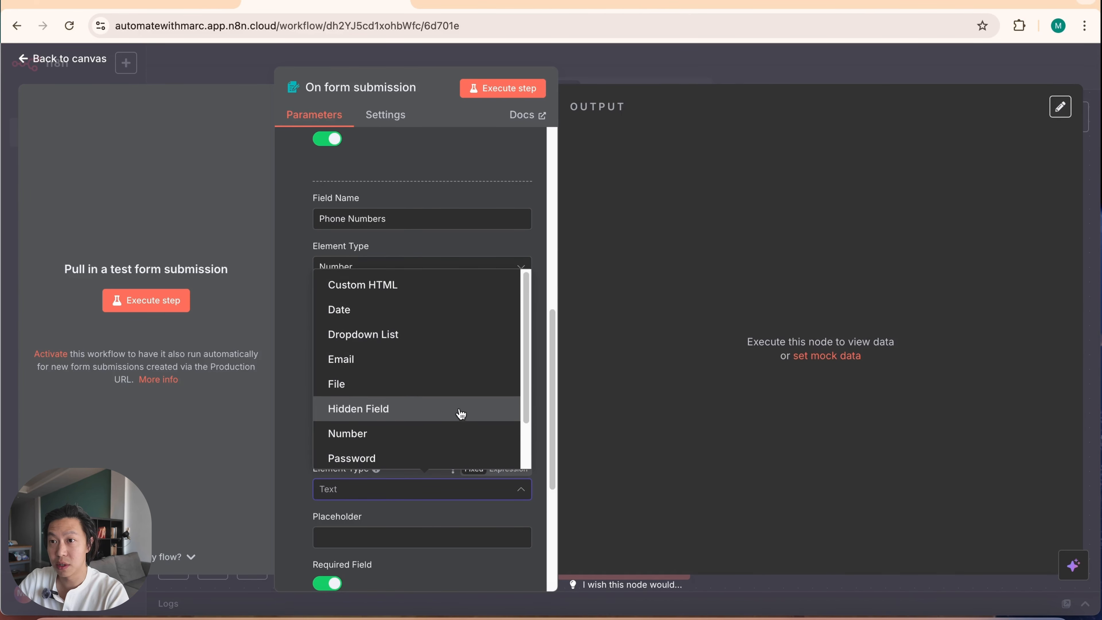
pyautogui.click(435, 366)
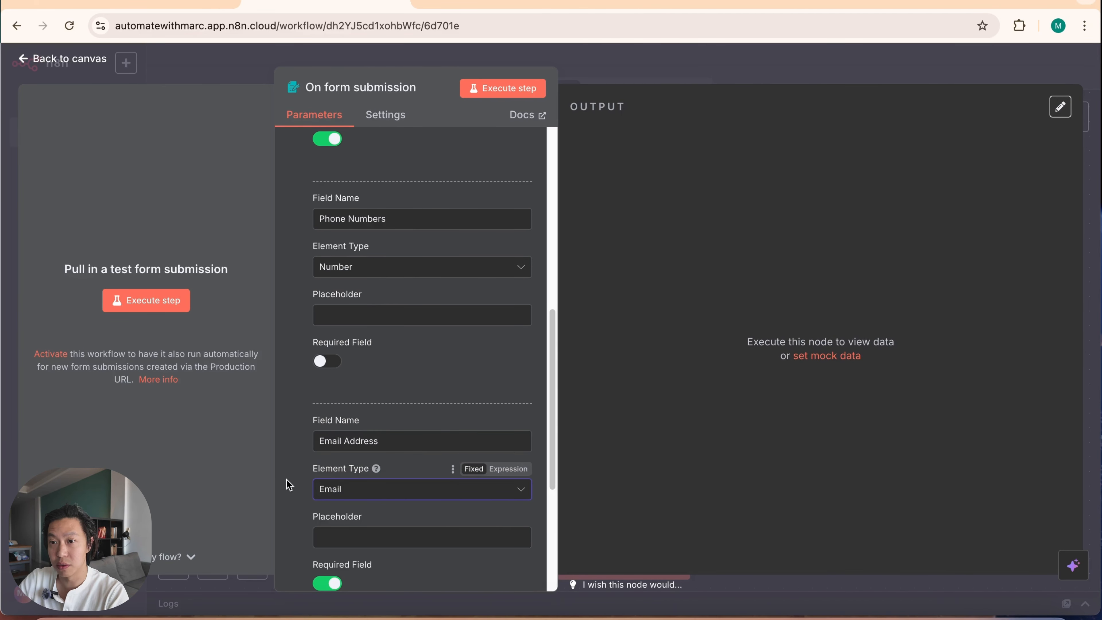
# Step: Add an optional text form element named "Business URL" after the Email Address field
pyautogui.scroll(-2, 371, 522)
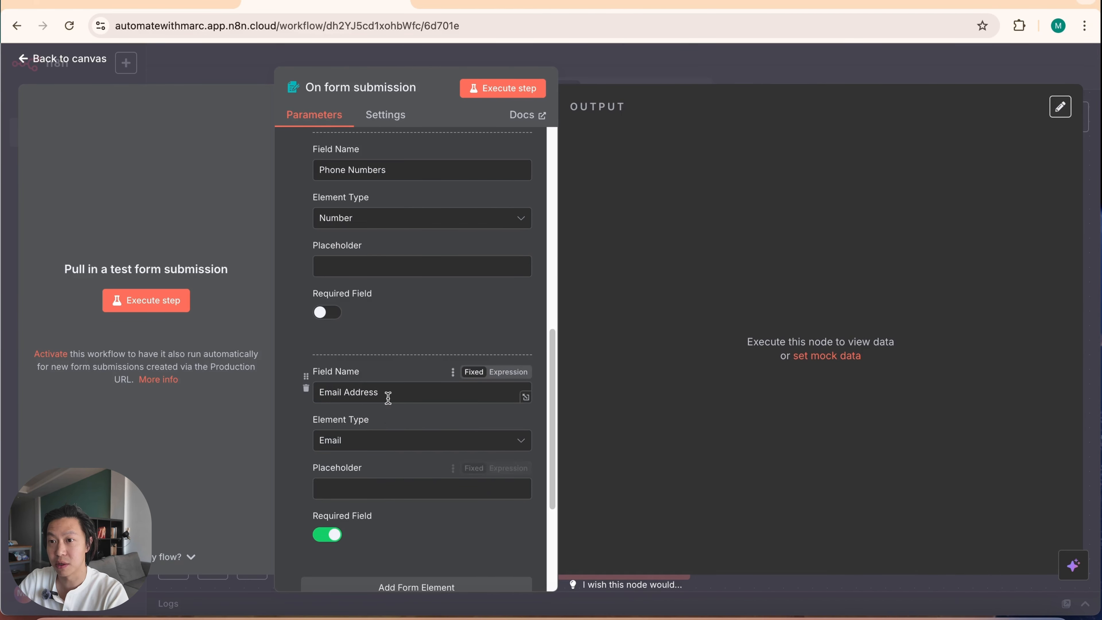
pyautogui.scroll(-2, 369, 560)
pyautogui.click(395, 540)
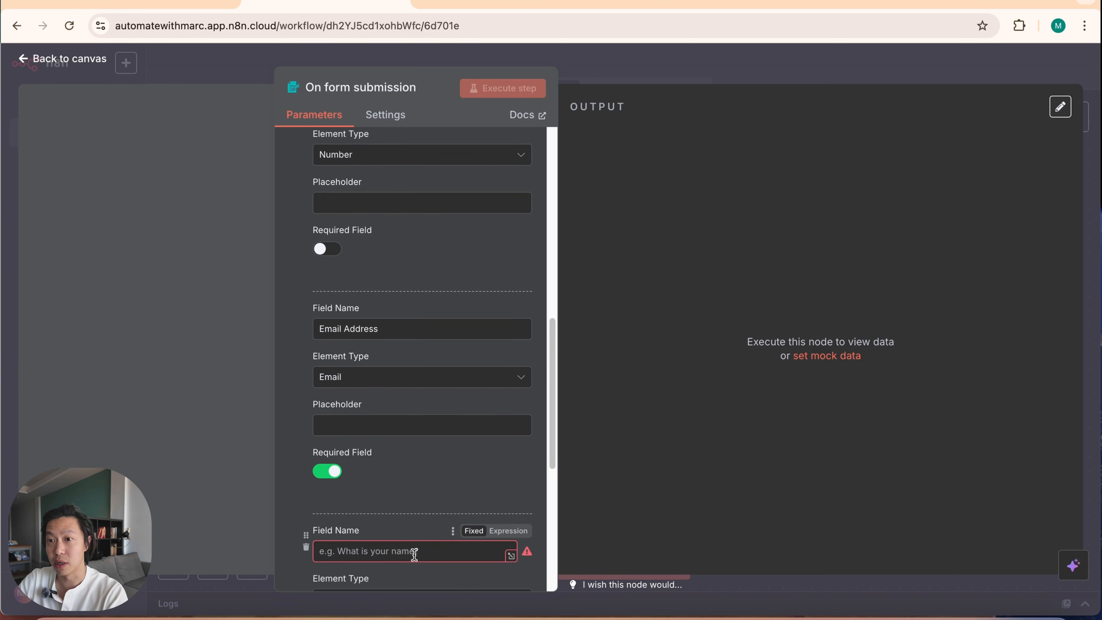
pyautogui.scroll(-3, 456, 451)
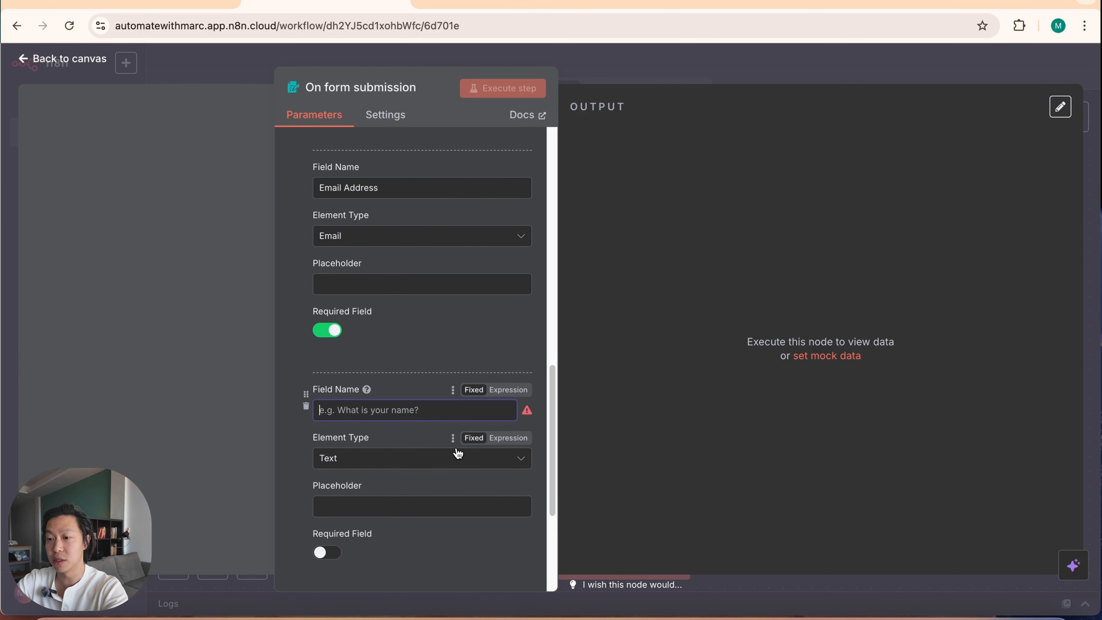
pyautogui.write('Business URL')
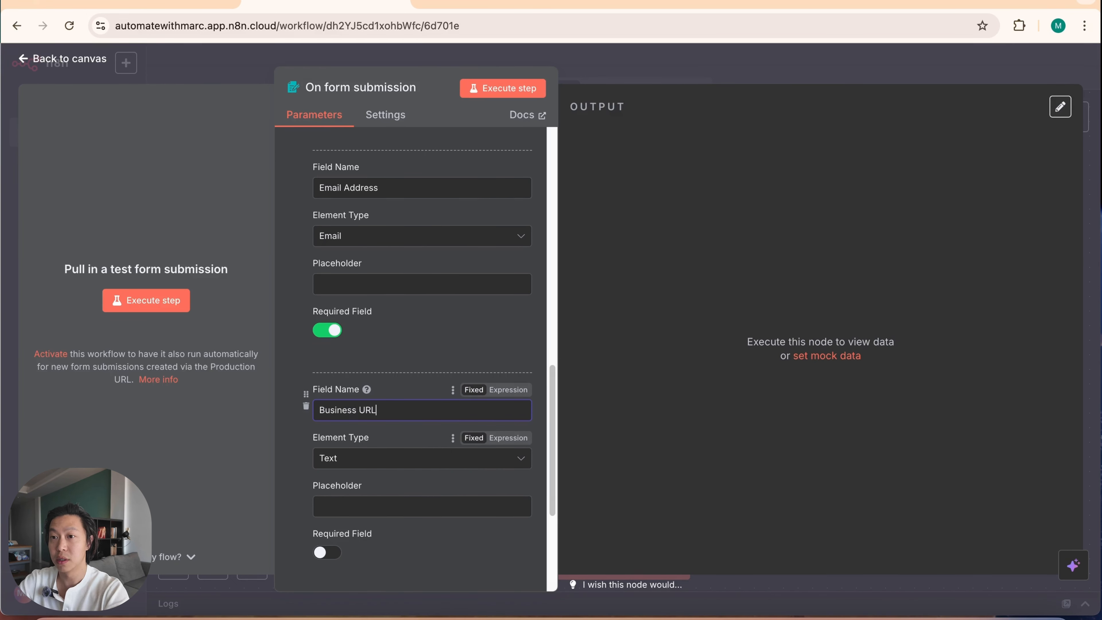
pyautogui.click(289, 472)
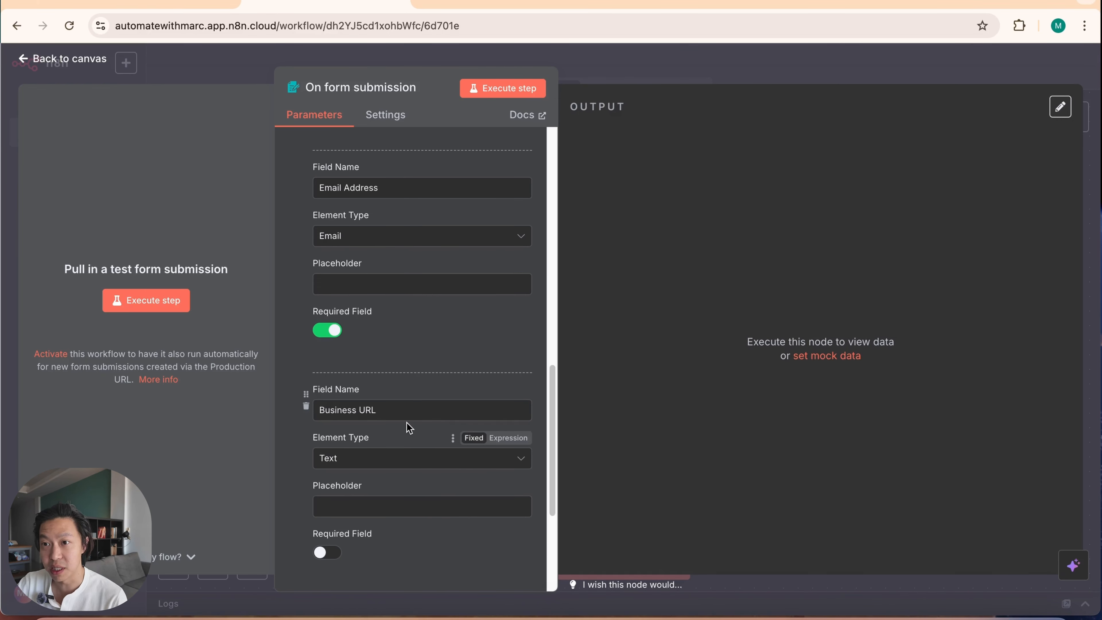
pyautogui.click(399, 460)
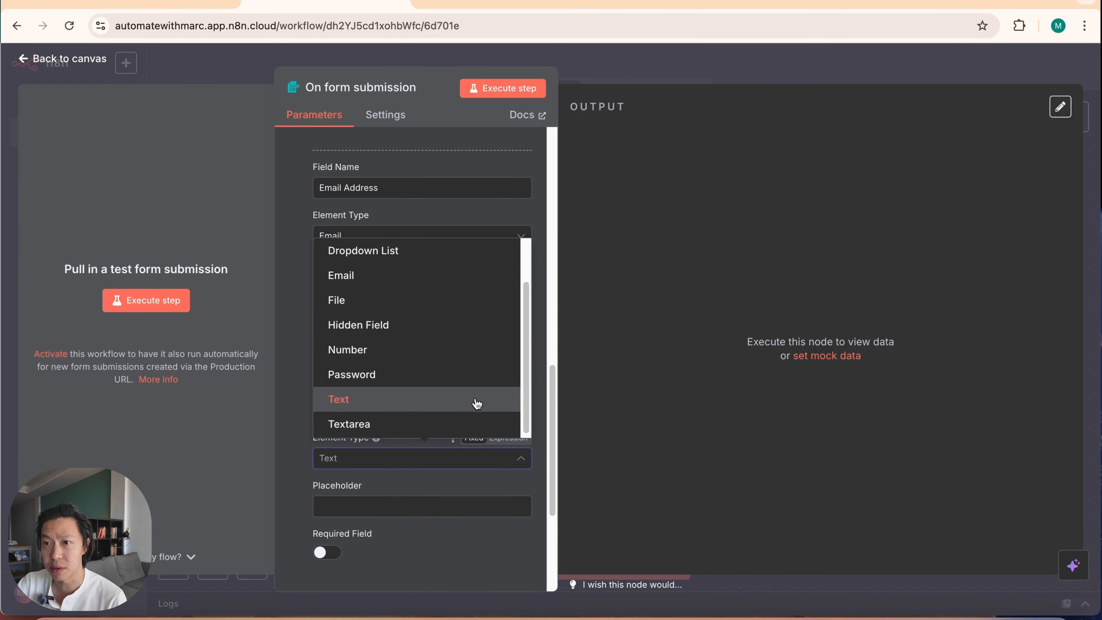
pyautogui.scroll(2, 447, 413)
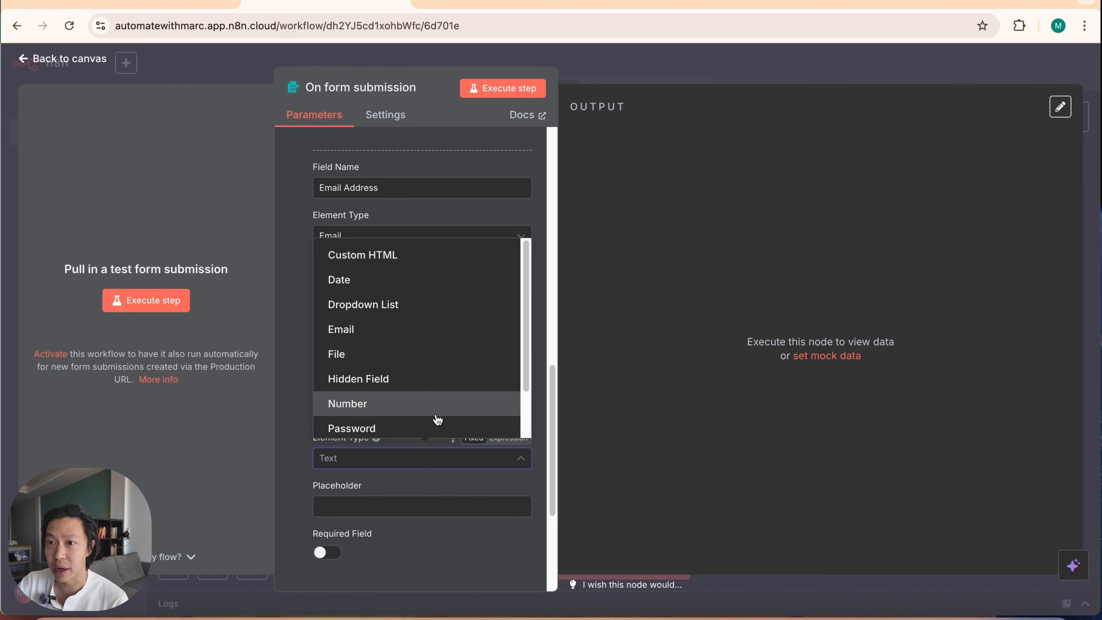
pyautogui.scroll(-2, 438, 420)
pyautogui.scroll(2, 434, 404)
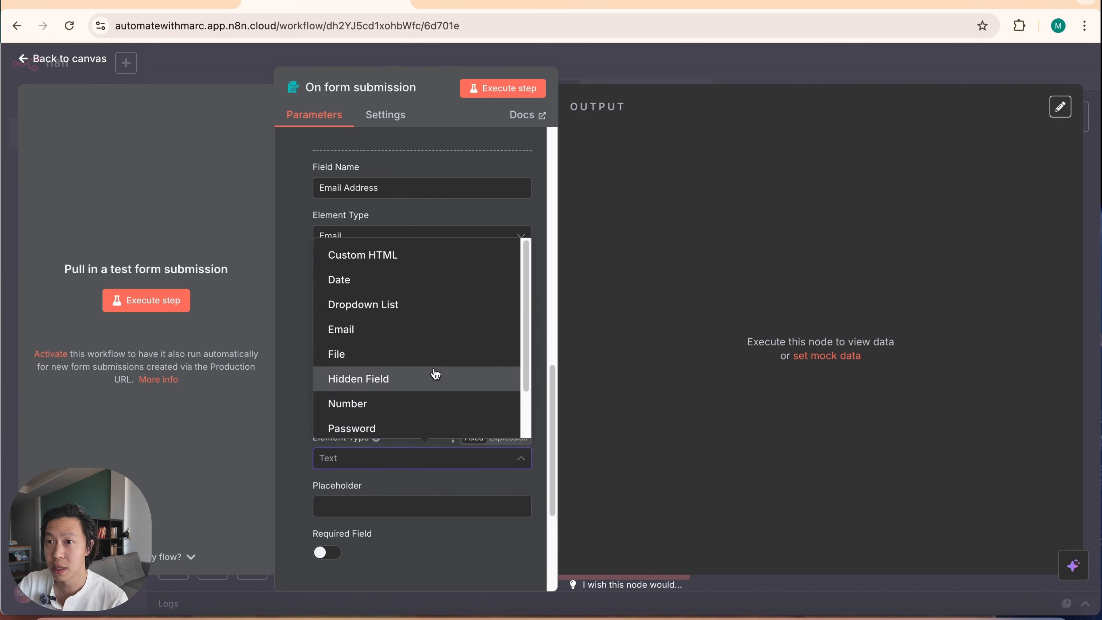
pyautogui.click(297, 491)
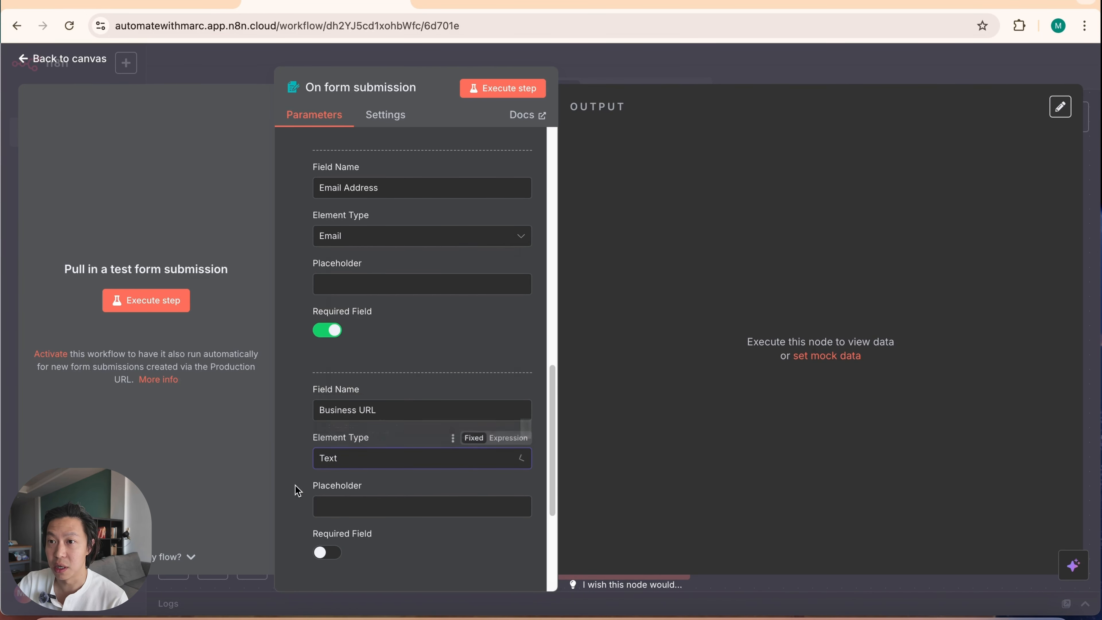
# Step: Add a form element named "What are your marketing pain points?" with the element type Dropdown List
pyautogui.scroll(-5, 356, 564)
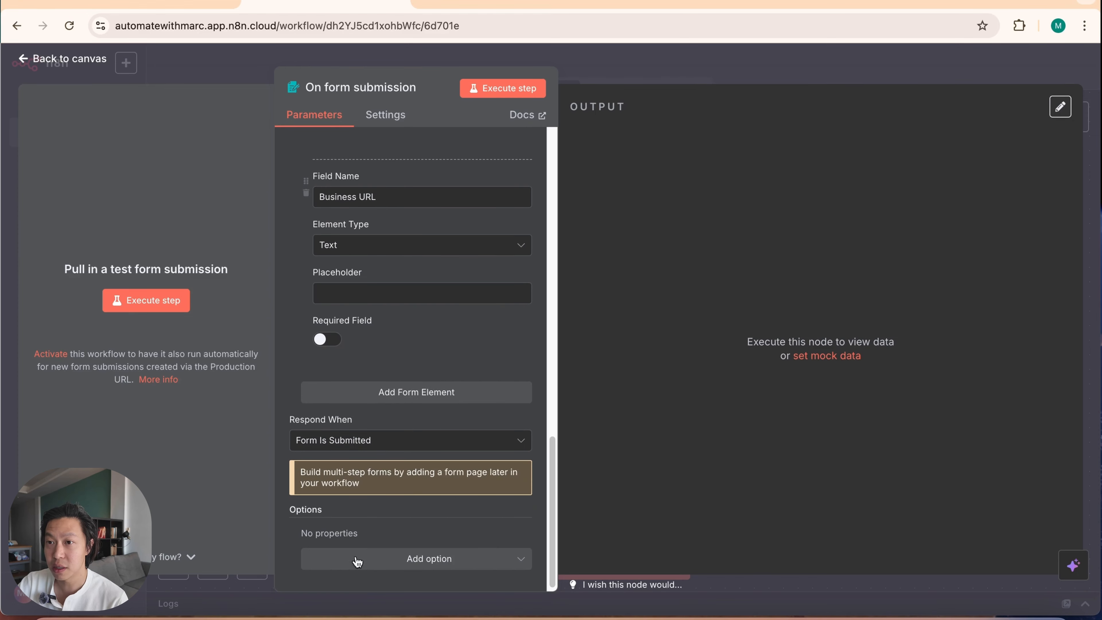
pyautogui.click(377, 393)
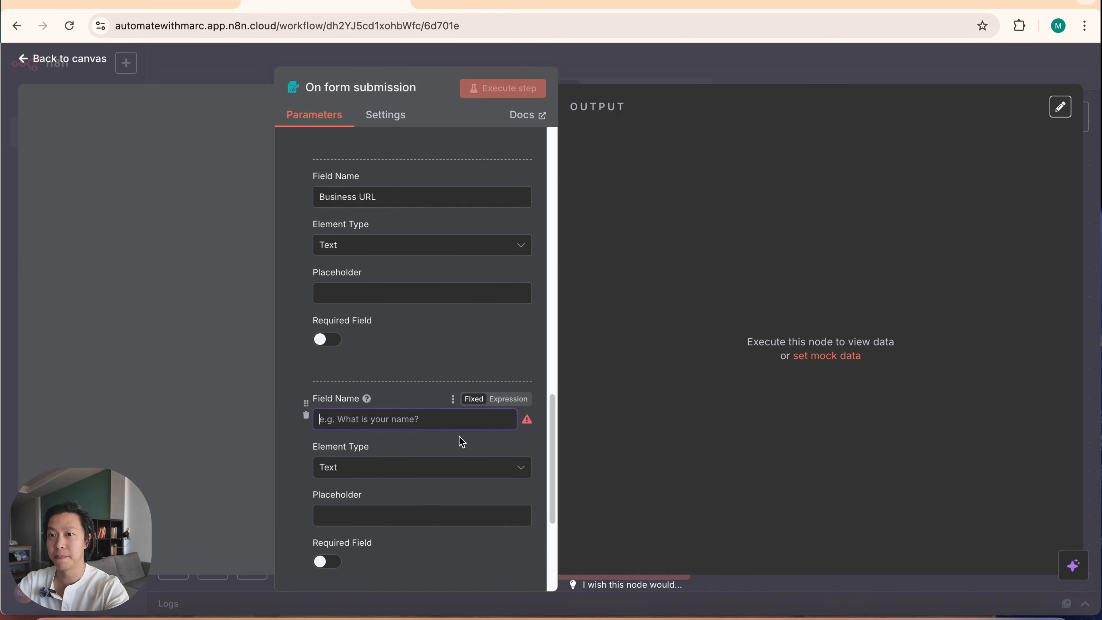
pyautogui.write('What are y')
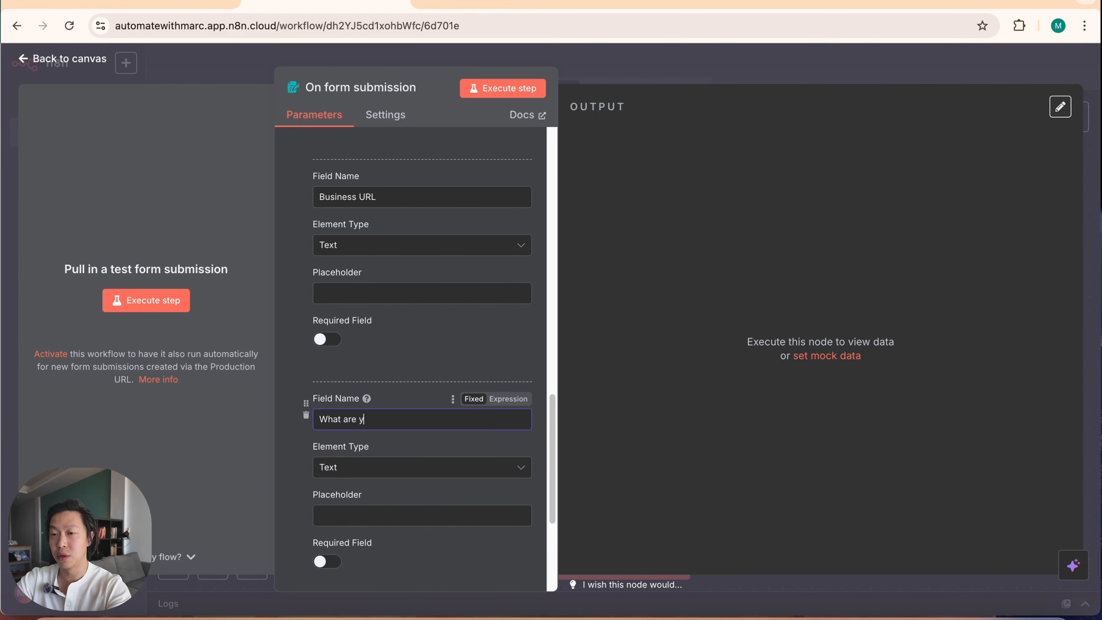
pyautogui.write('our marketing pain points?')
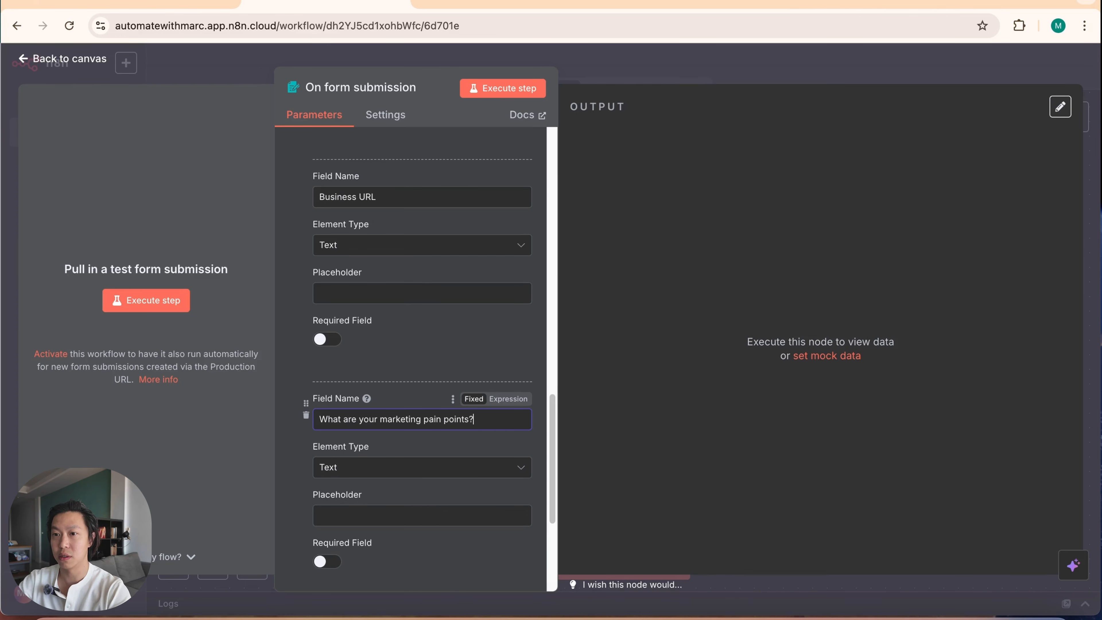
pyautogui.click(410, 468)
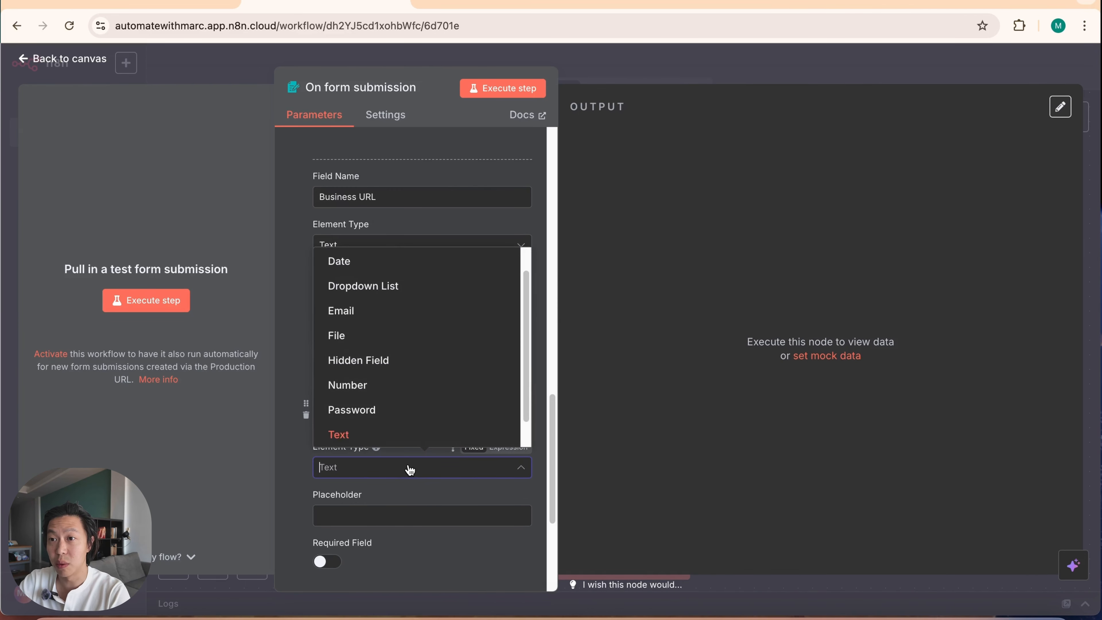
pyautogui.click(389, 285)
# Step: Give the pain points dropdown the options Performance Marketing, Product Marketing, Content Marketing and Others
pyautogui.click(437, 539)
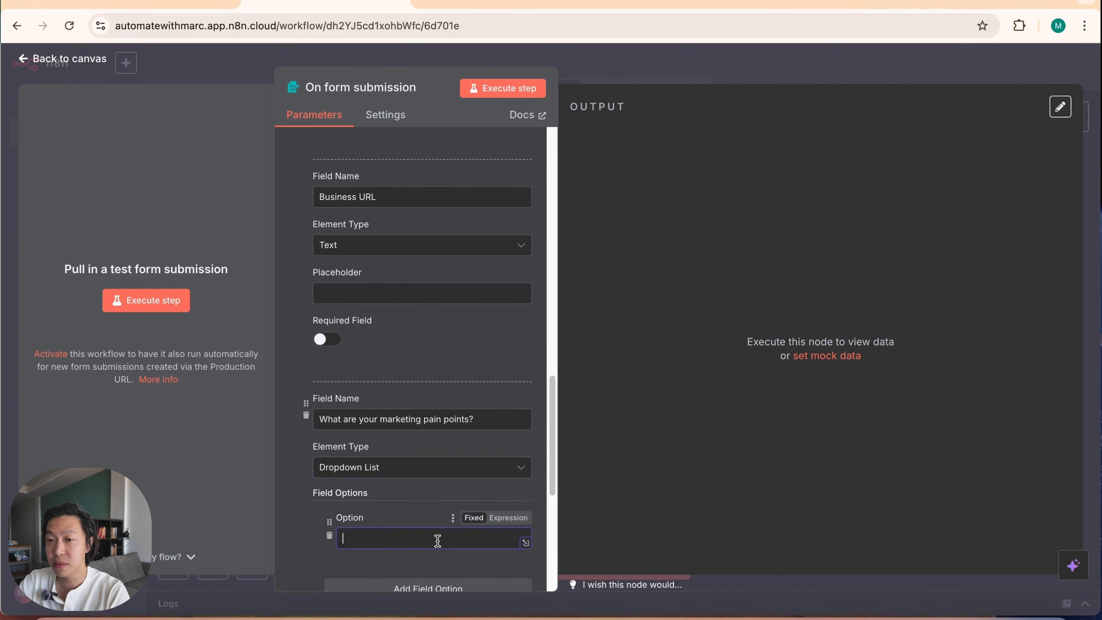
pyautogui.scroll(-3, 438, 539)
pyautogui.write('Per')
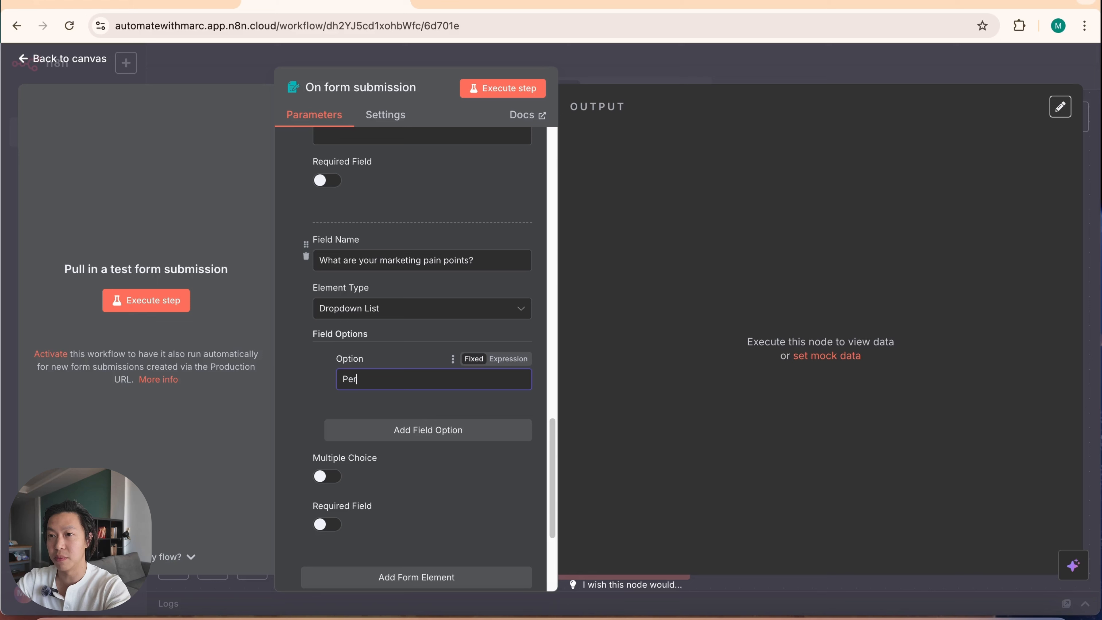
pyautogui.write('formance Marketing')
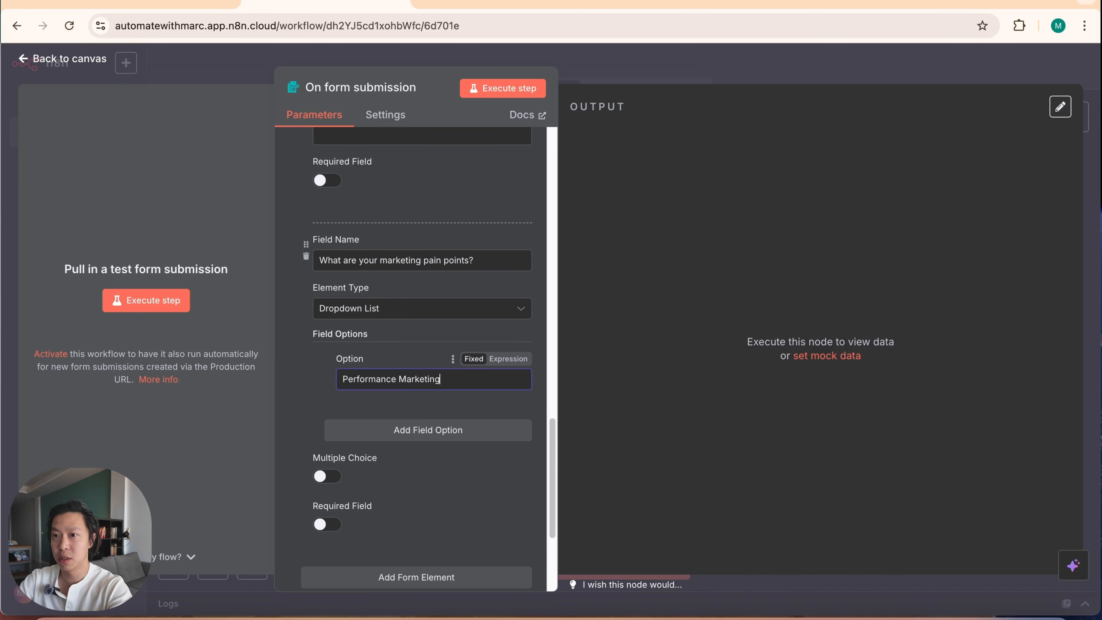
pyautogui.click(396, 432)
pyautogui.write('Produc')
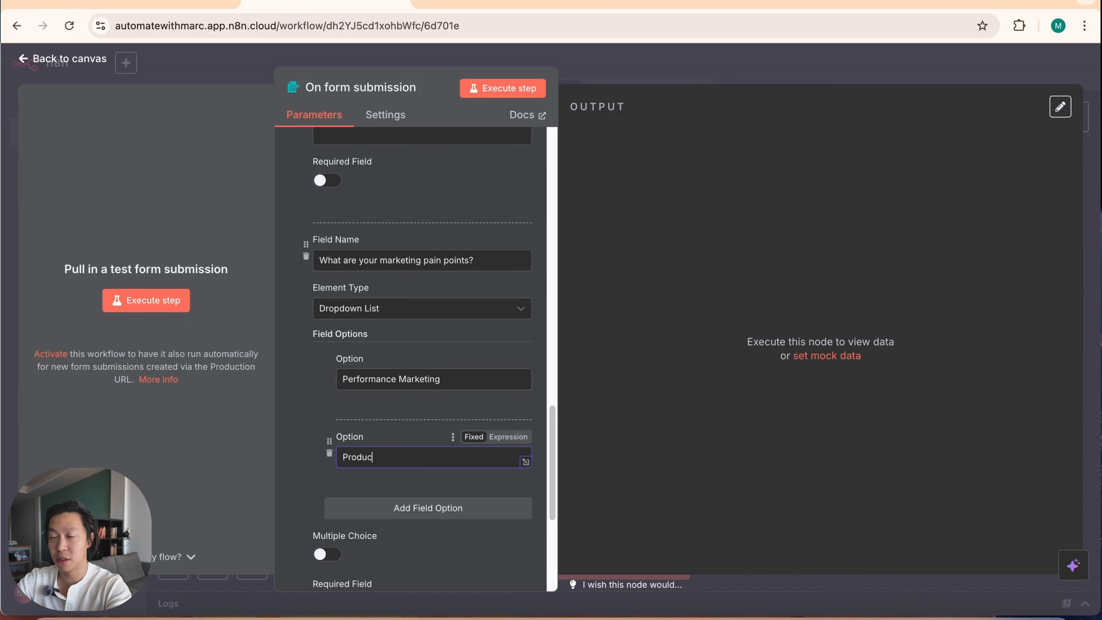
pyautogui.write('t Markieting')
pyautogui.click(423, 508)
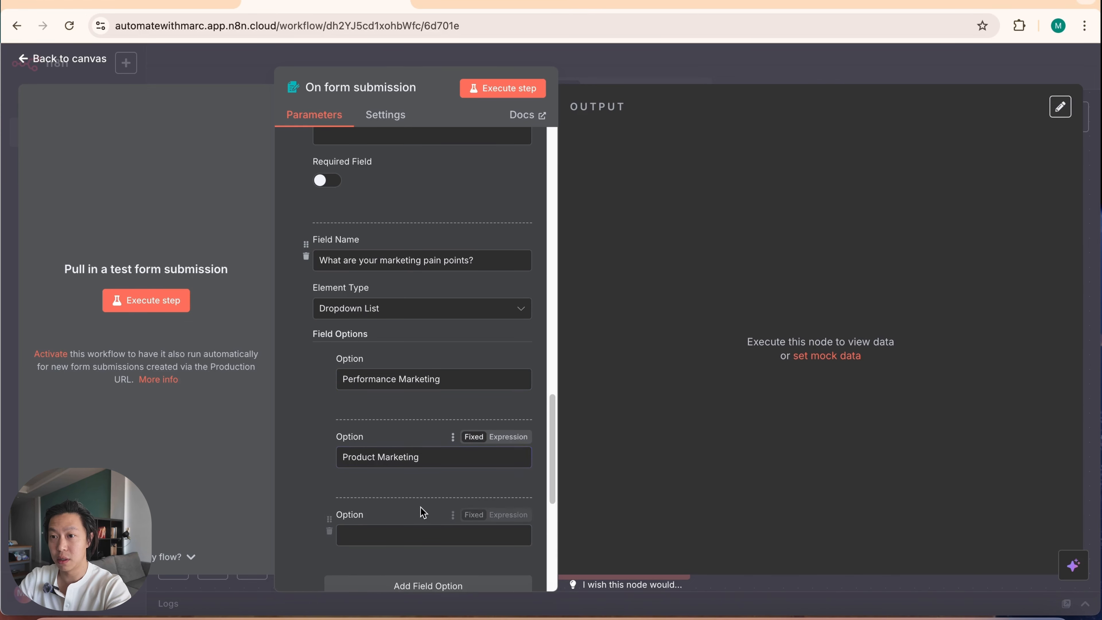
pyautogui.write('Content Marketing')
pyautogui.scroll(-1, 443, 554)
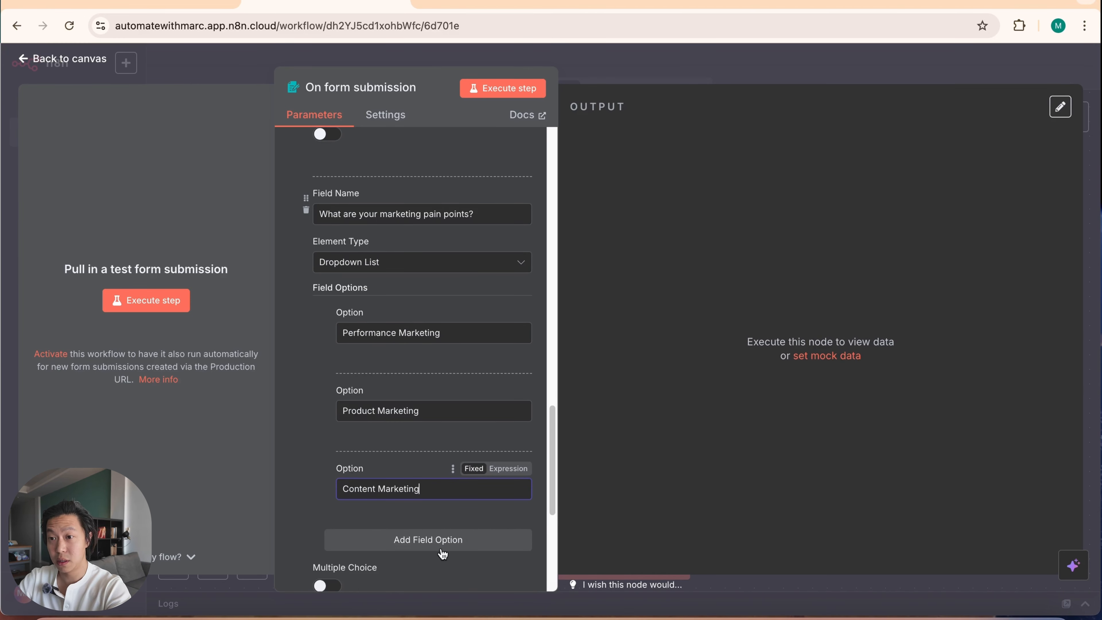
pyautogui.click(444, 541)
pyautogui.write('Others')
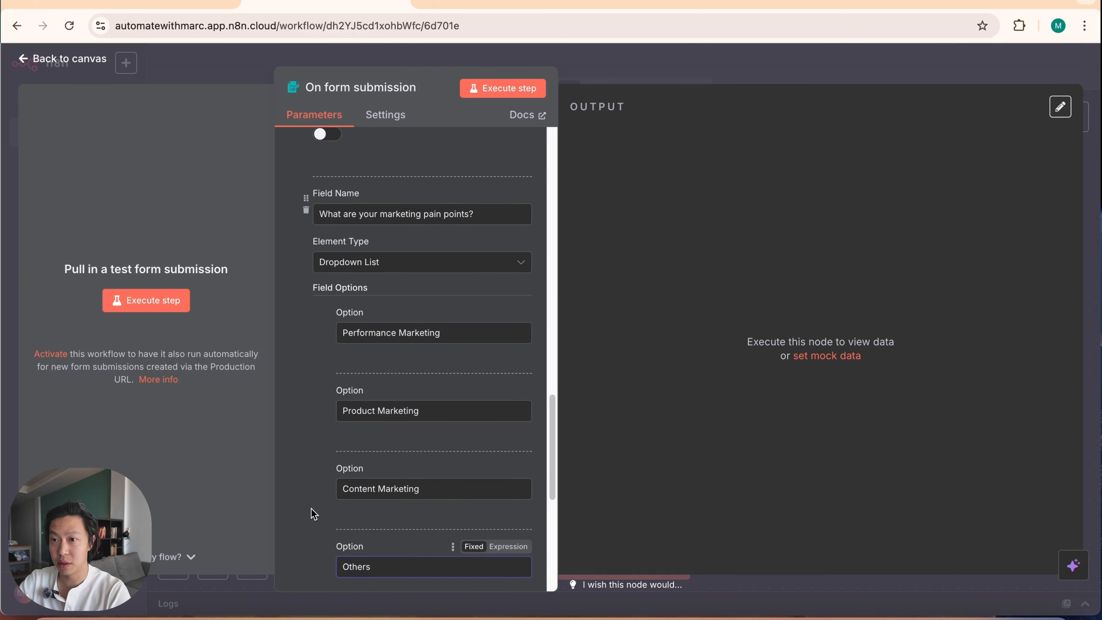
# Step: Make the pain points question a required field and allow multiple choice
pyautogui.scroll(-5, 342, 478)
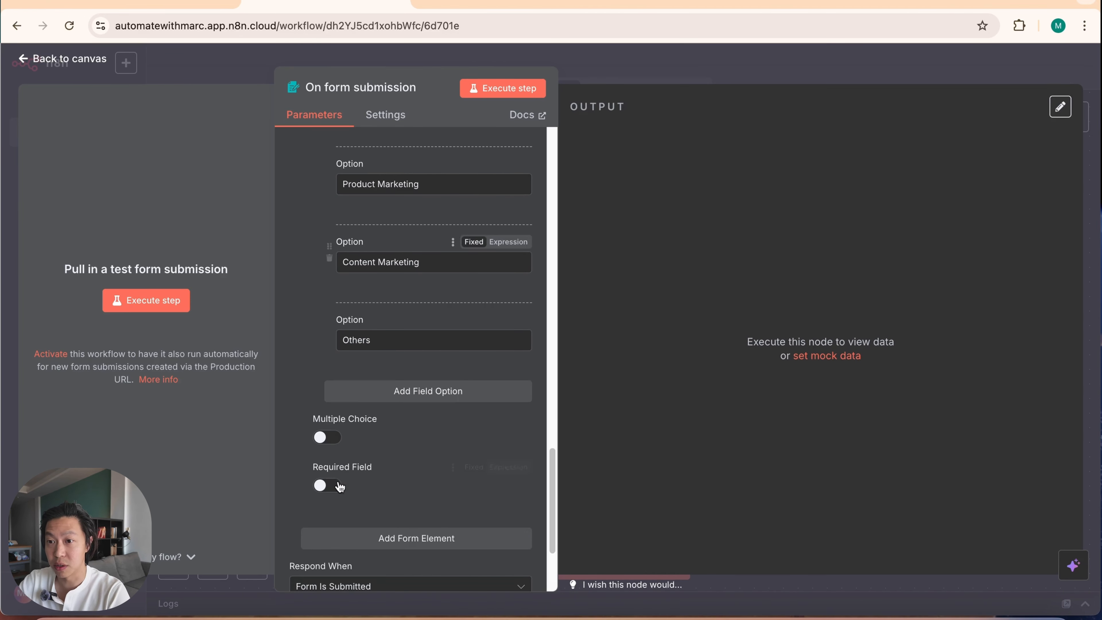
pyautogui.click(323, 485)
pyautogui.click(332, 440)
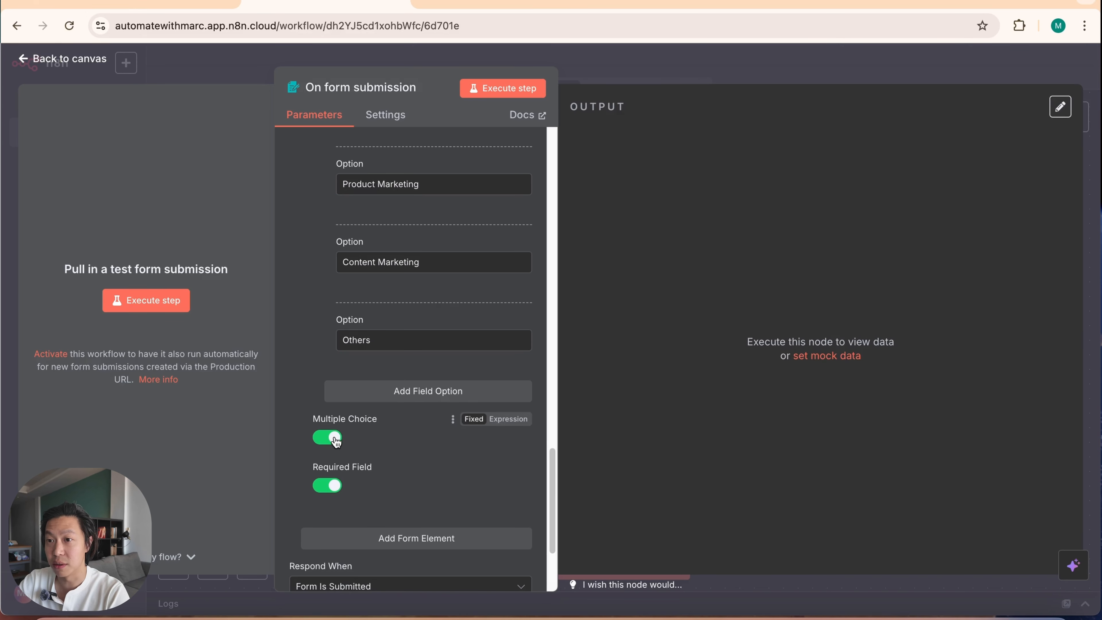
# Step: Execute the form trigger step to open its test form, and check the form's title and description
pyautogui.scroll(-2, 423, 554)
pyautogui.scroll(-1, 386, 579)
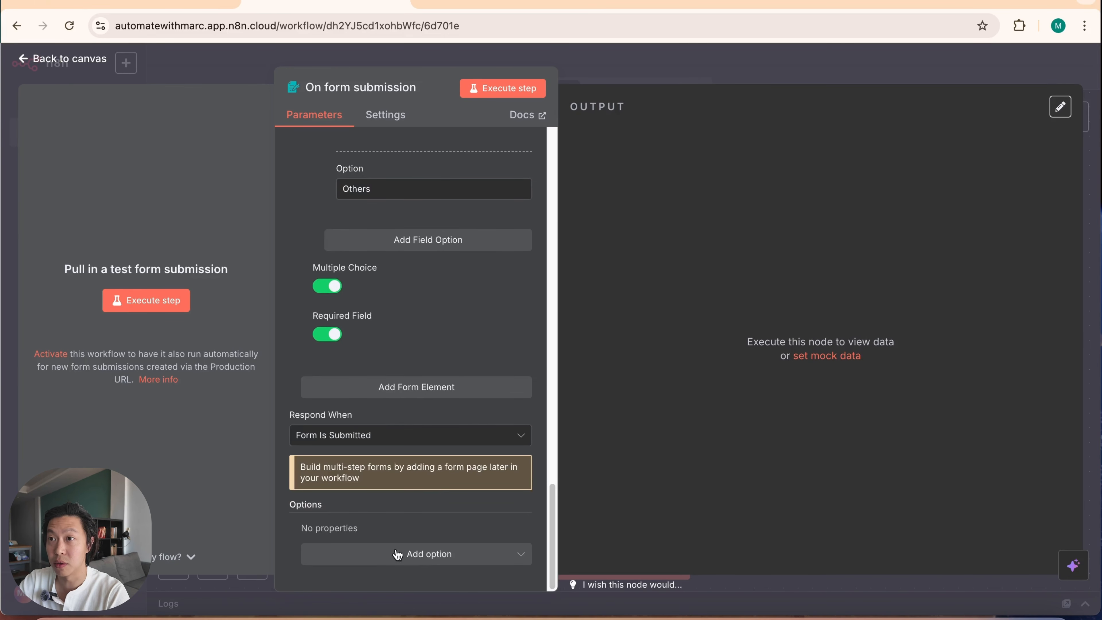
pyautogui.scroll(7, 391, 521)
pyautogui.click(512, 92)
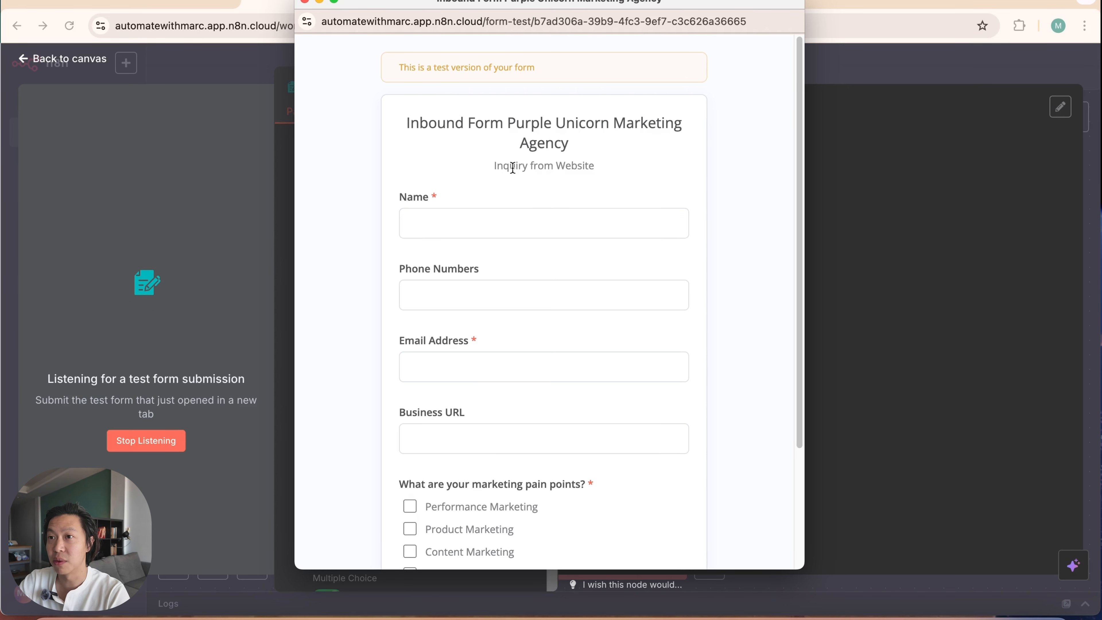
pyautogui.moveTo(413, 119); pyautogui.dragTo(614, 180)
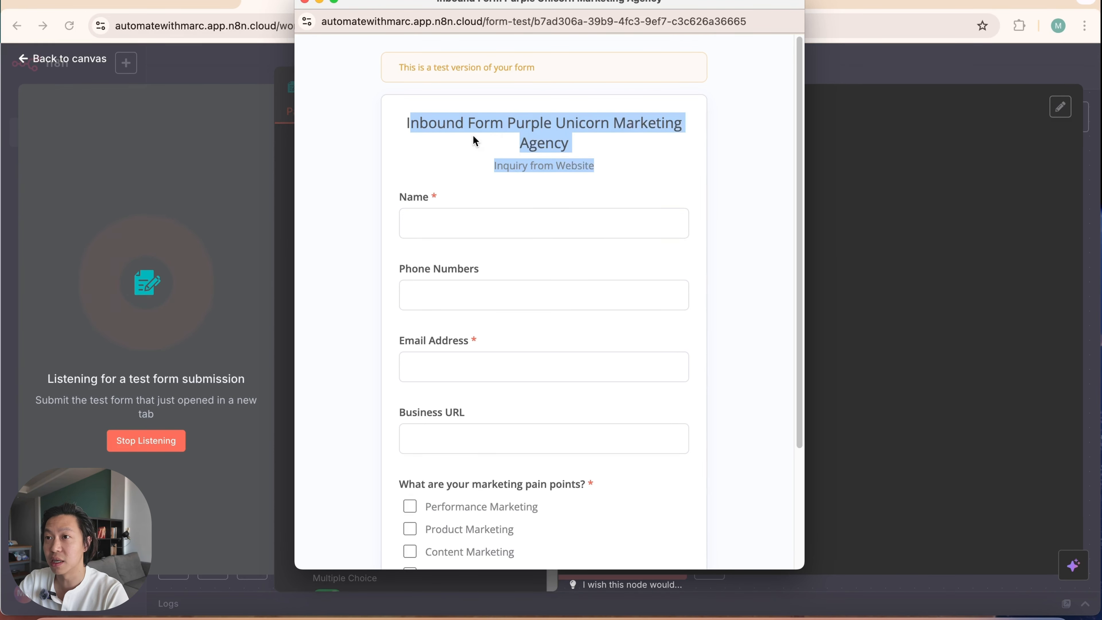
pyautogui.click(460, 121)
pyautogui.moveTo(401, 129); pyautogui.dragTo(496, 124)
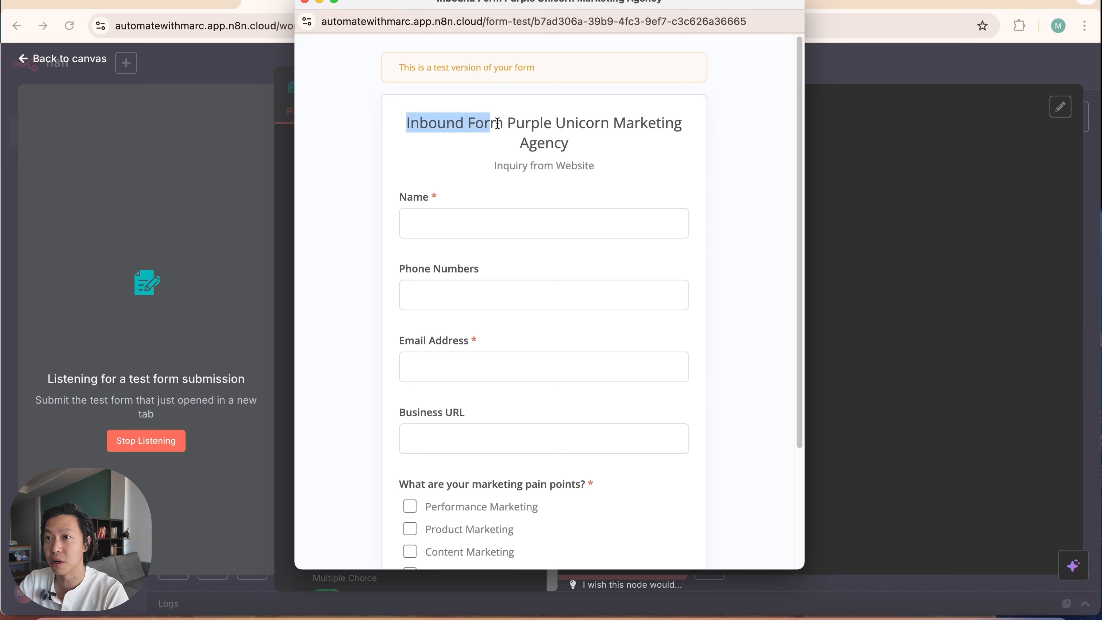
pyautogui.click(534, 232)
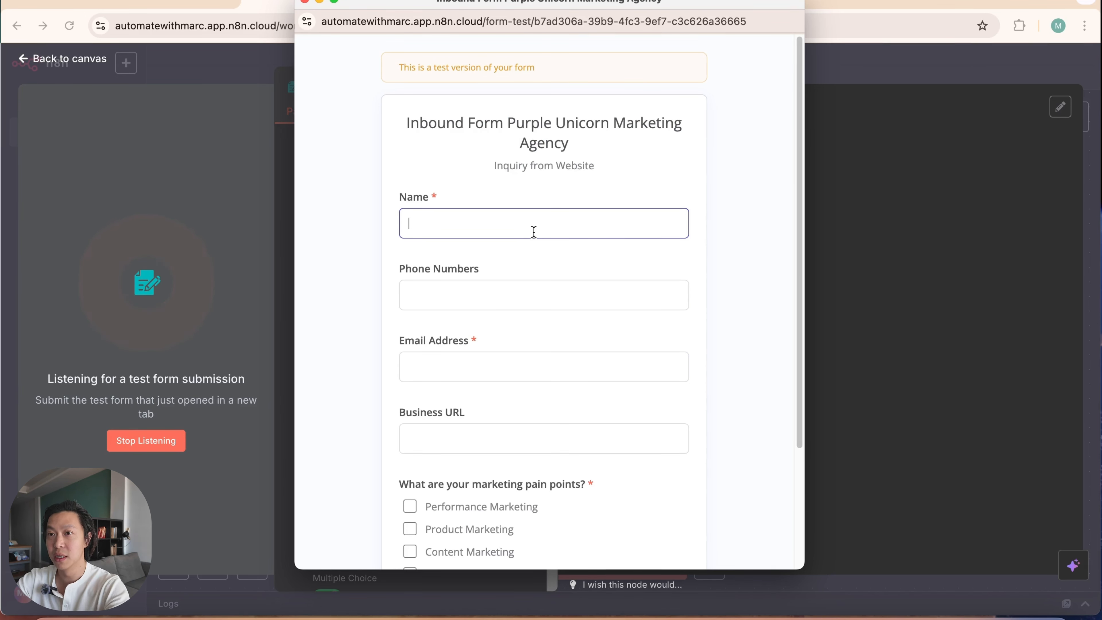
pyautogui.write('Jake')
pyautogui.click(528, 291)
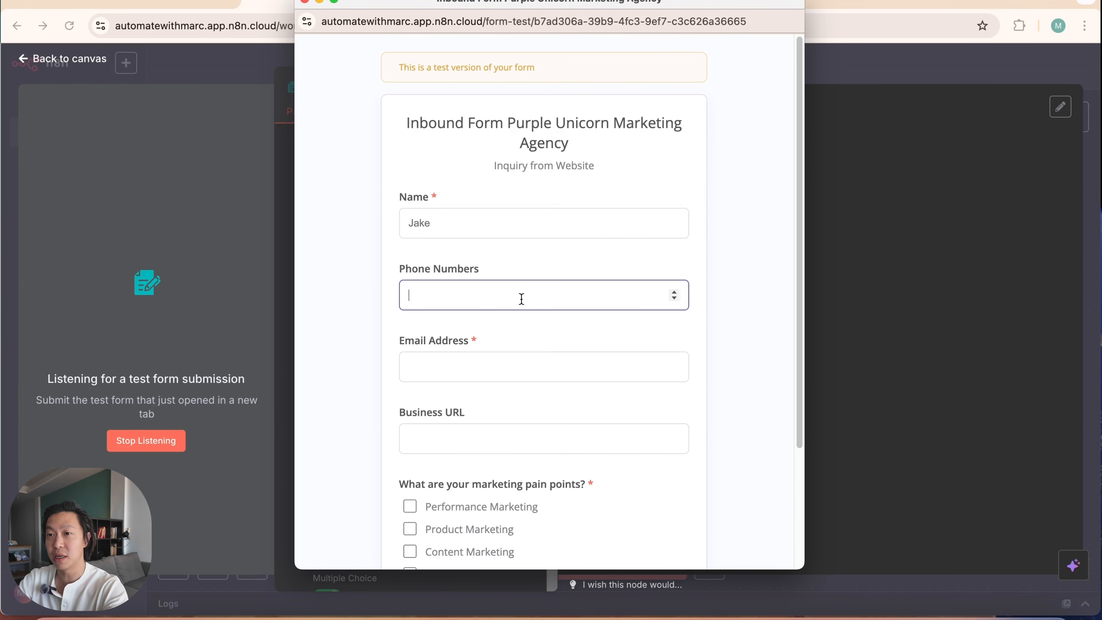
pyautogui.click(508, 367)
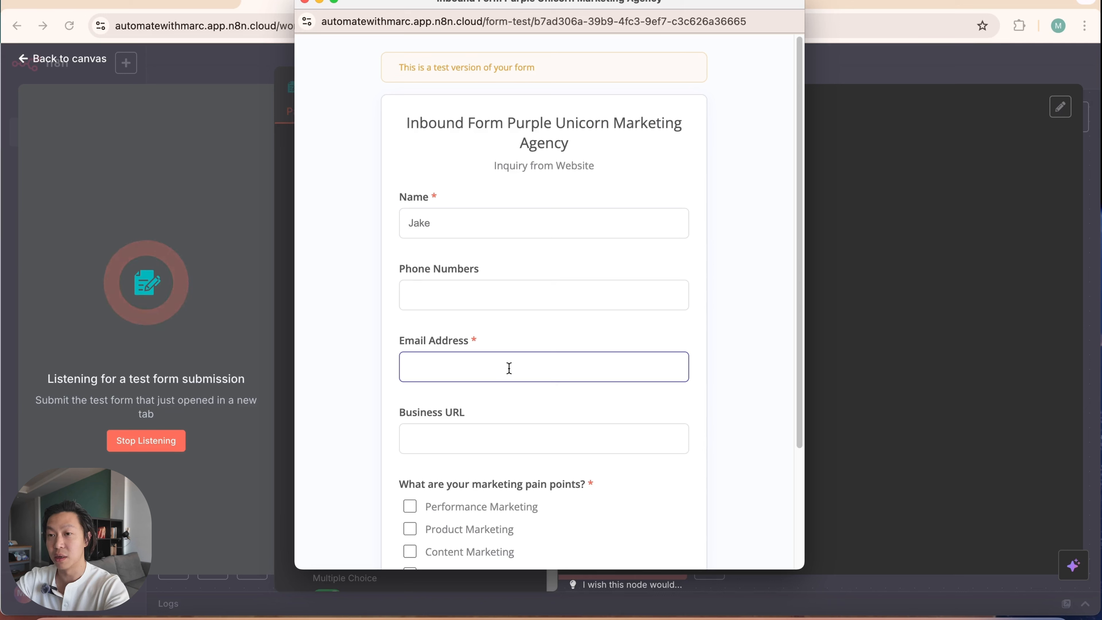
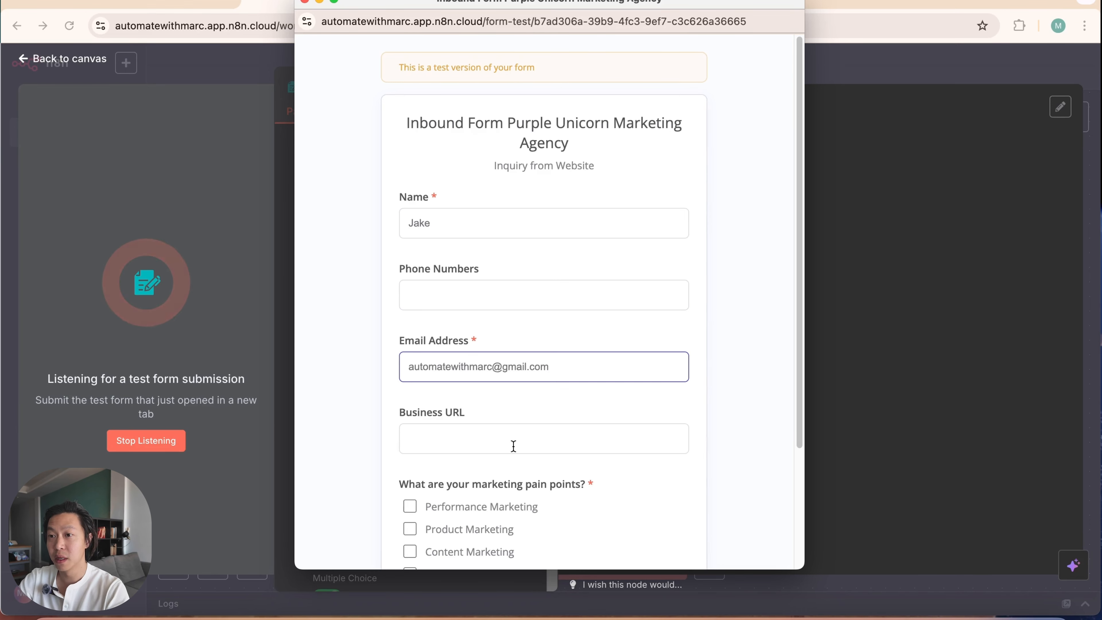
pyautogui.click(513, 445)
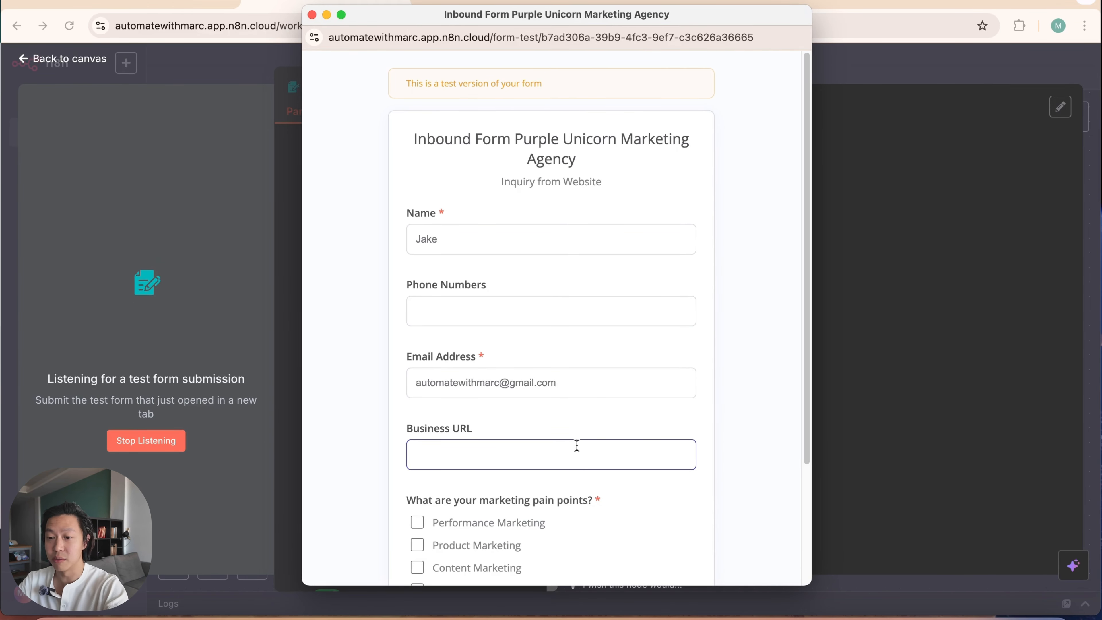
pyautogui.write('https://www.breathepilates.co.th/')
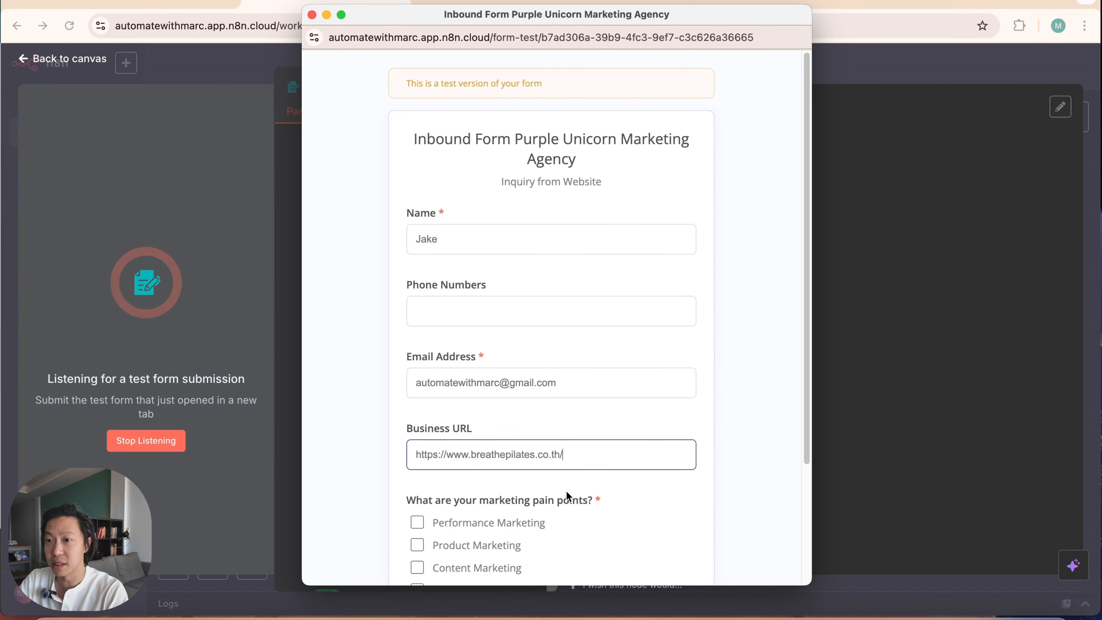
# Step: Choose Performance Marketing and Content Marketing as the marketing pain points and submit the test form
pyautogui.scroll(-1, 751, 525)
pyautogui.scroll(-4, 749, 521)
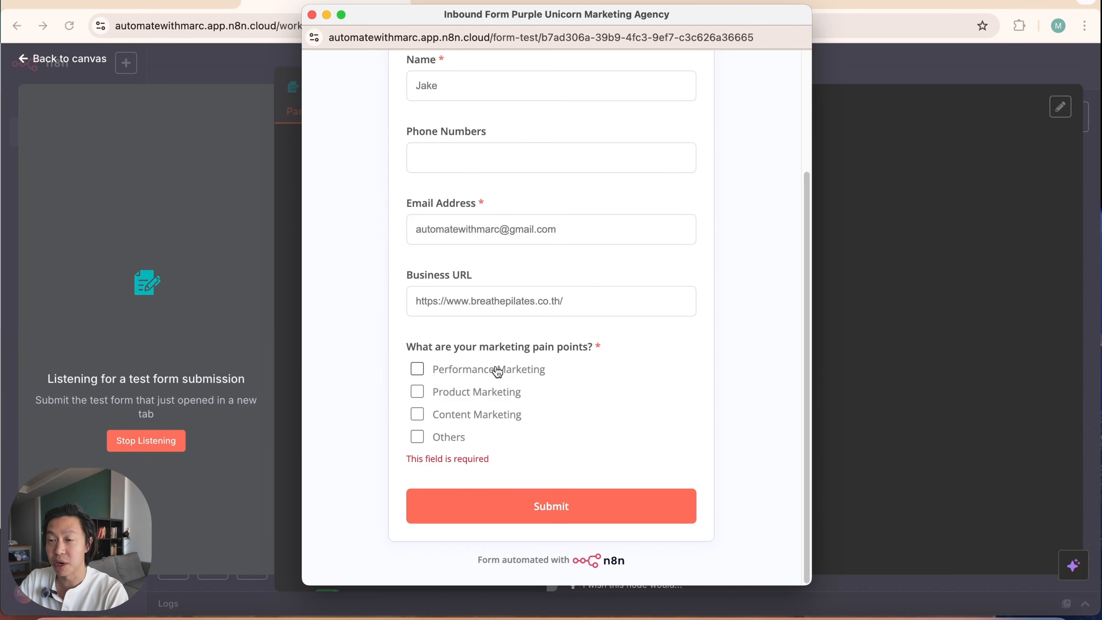
pyautogui.click(417, 370)
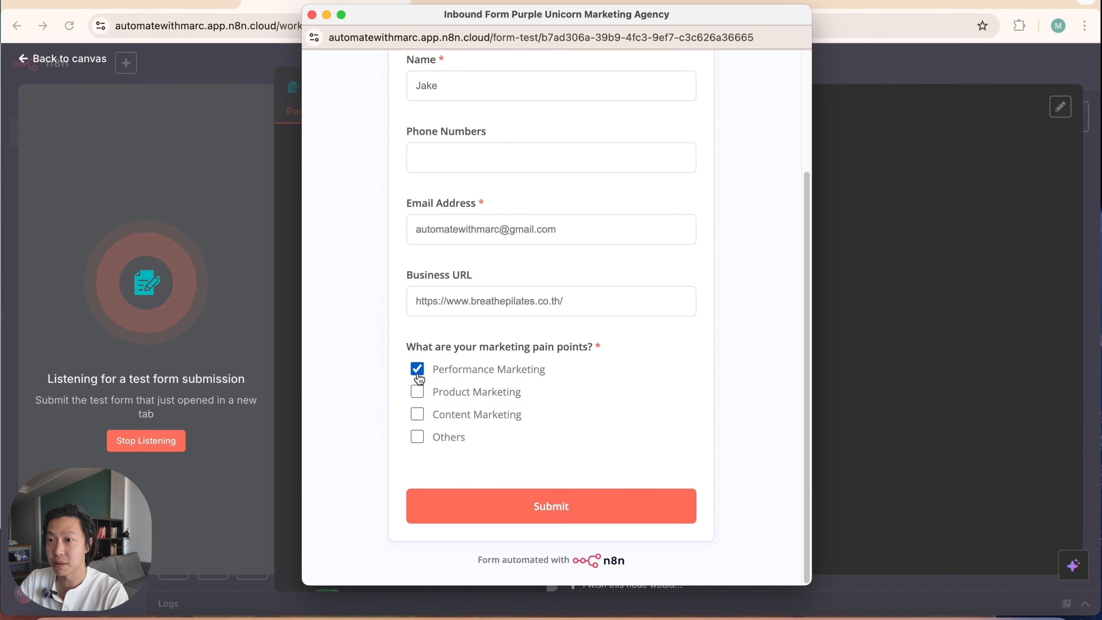
pyautogui.click(417, 414)
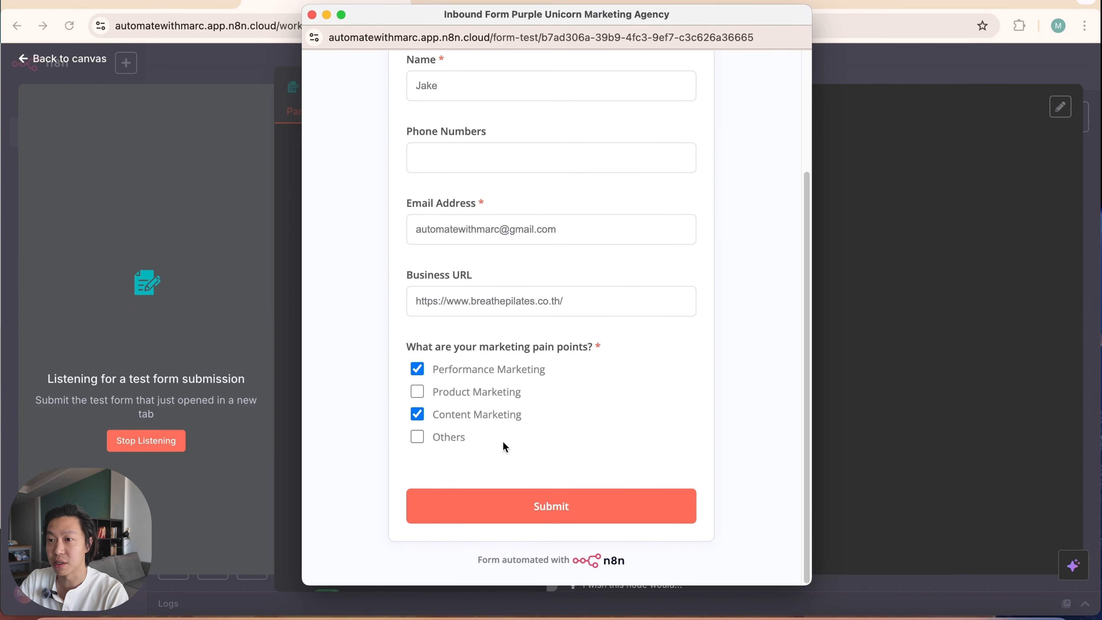
pyautogui.click(551, 512)
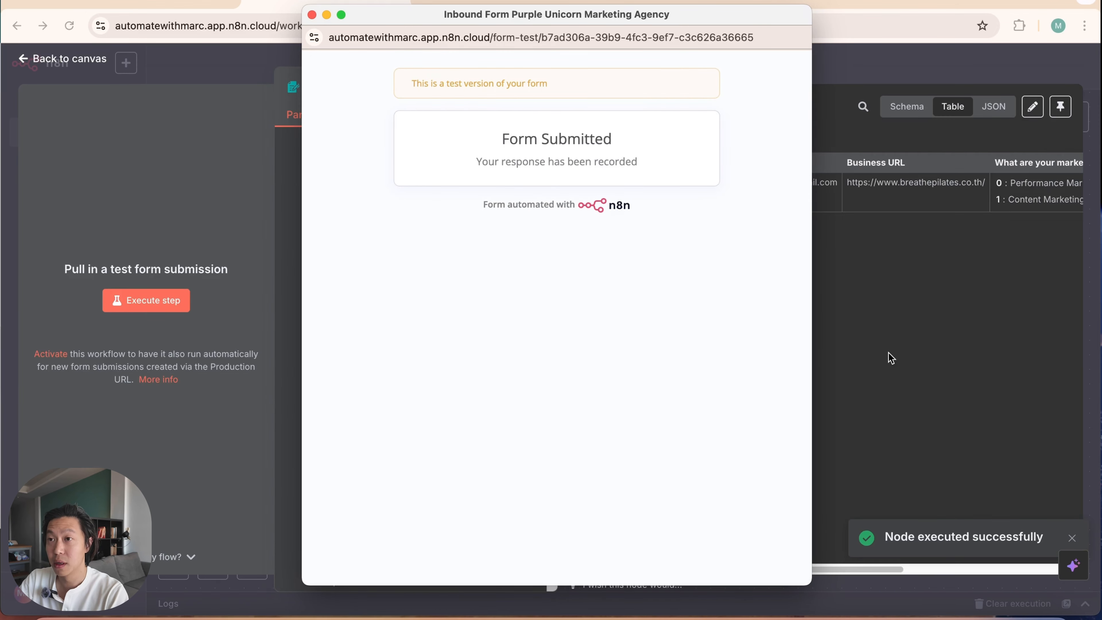
# Step: Close the test form window, check the submitted values in the trigger's output table, and return to the canvas
pyautogui.click(311, 15)
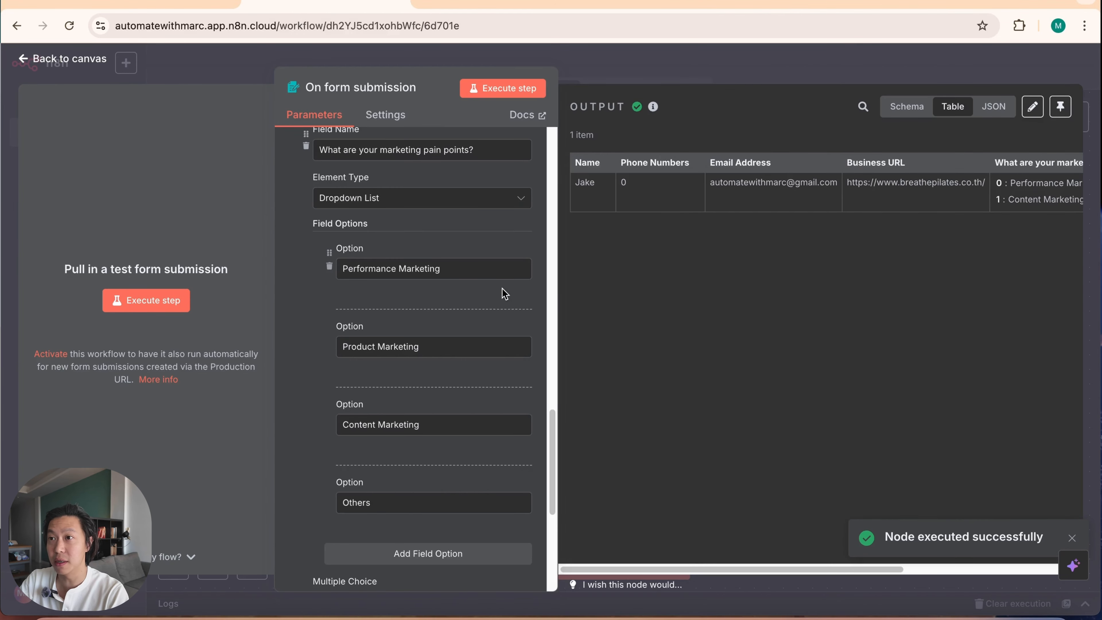
pyautogui.moveTo(651, 573); pyautogui.dragTo(680, 573)
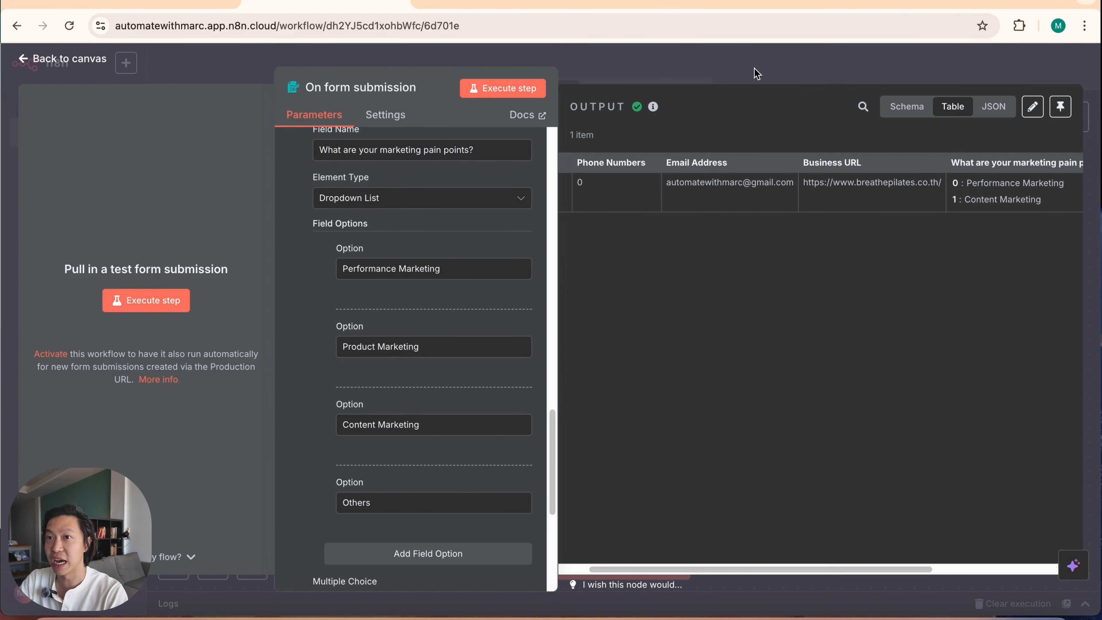
pyautogui.click(840, 74)
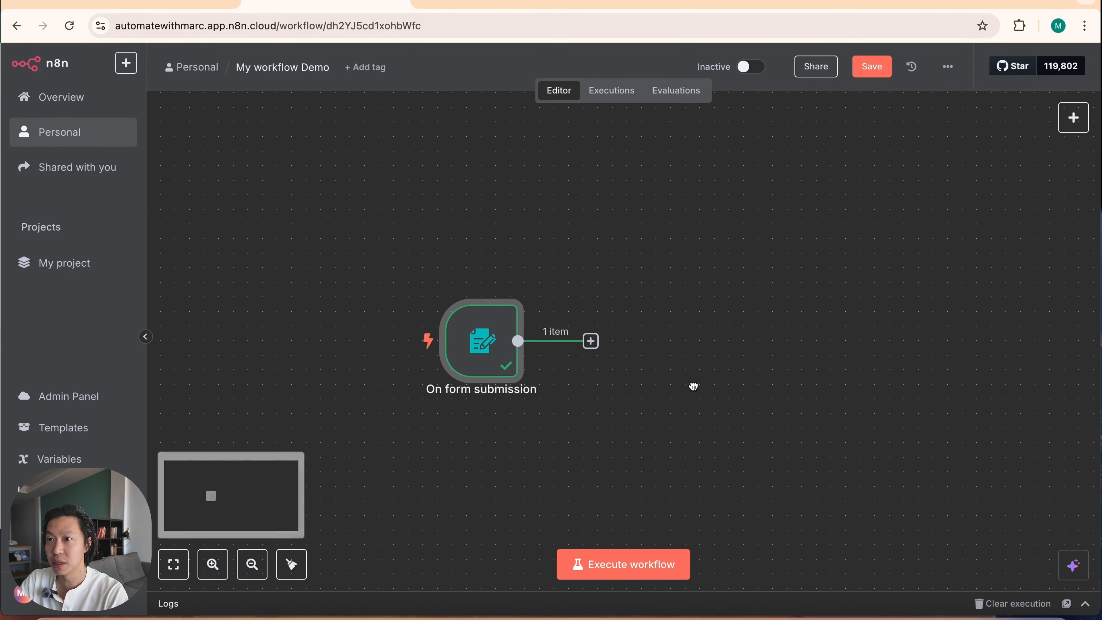
# Step: Add an OpenAI node with the Message a model action after the form submission trigger
pyautogui.click(591, 341)
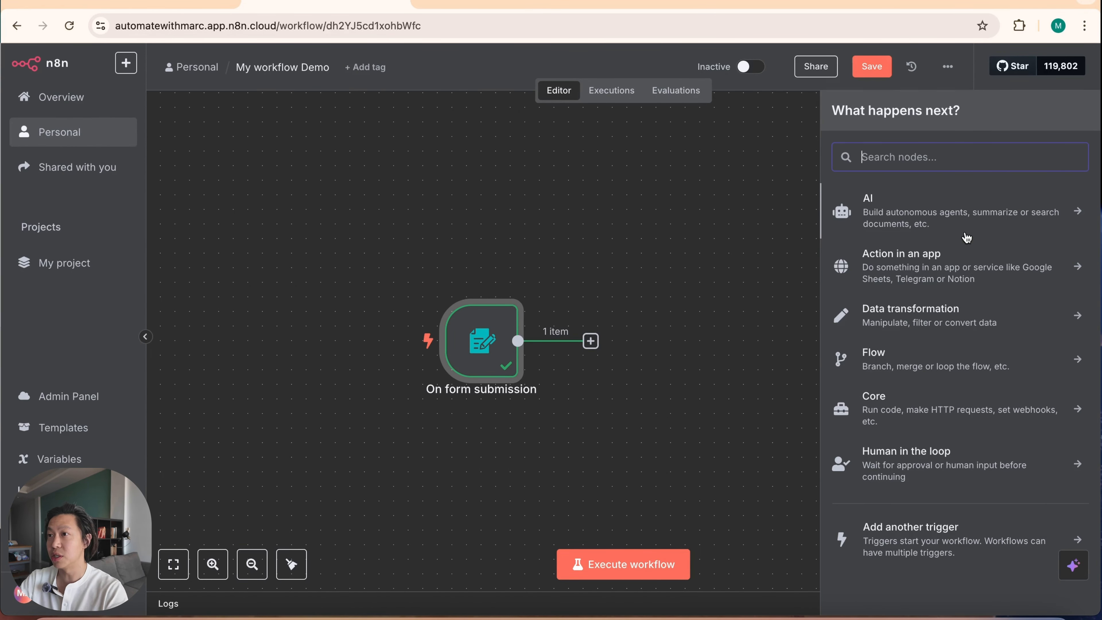
pyautogui.write('open')
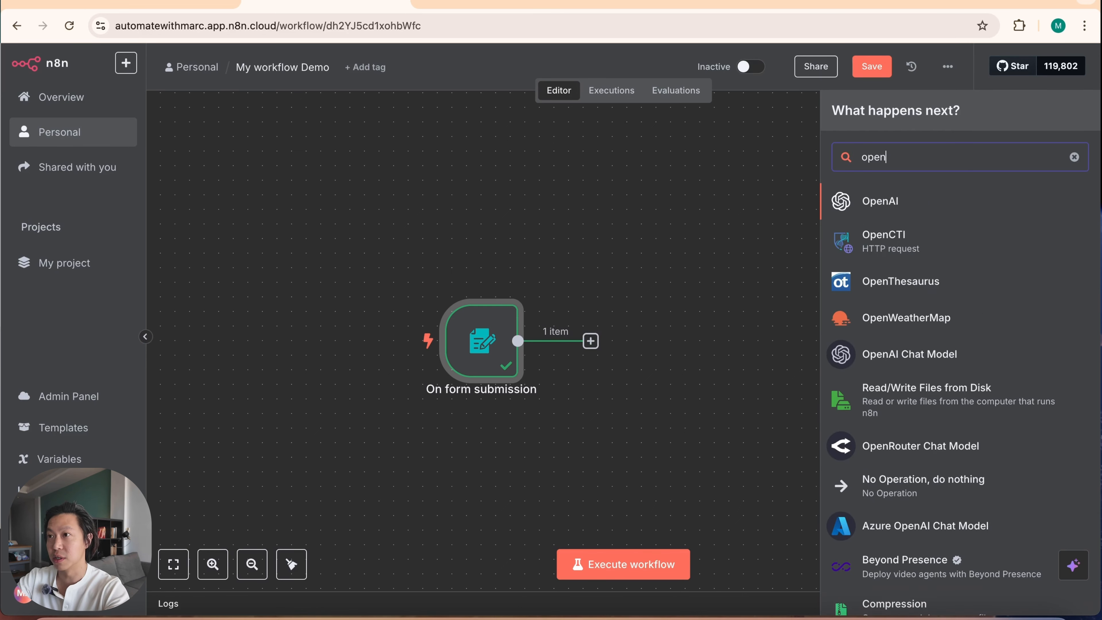
pyautogui.click(954, 209)
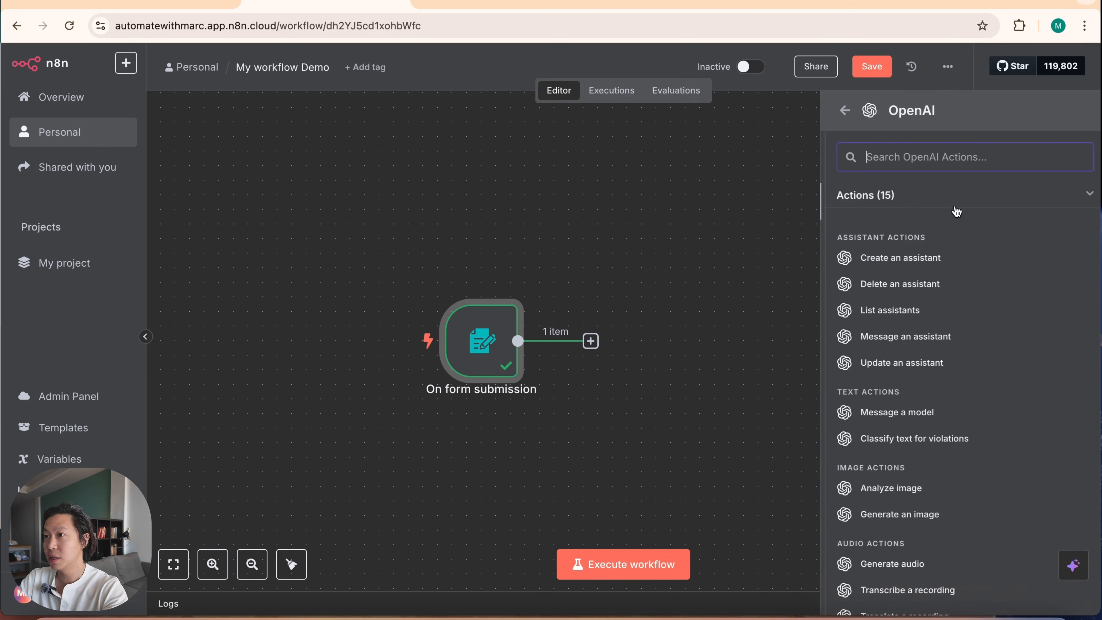
pyautogui.click(958, 416)
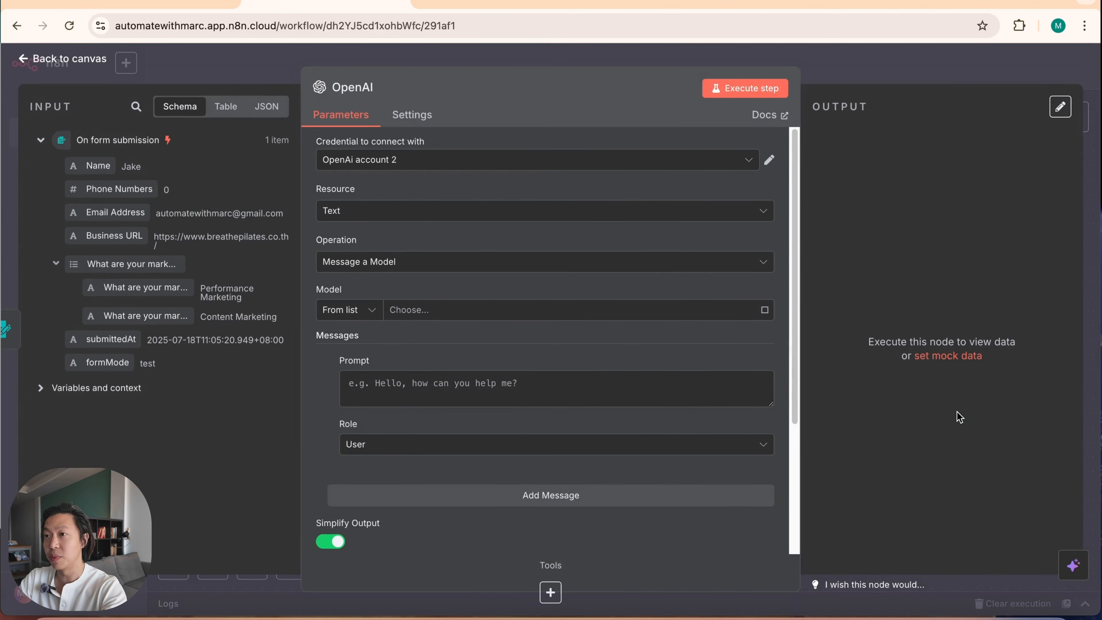
# Step: Rename the OpenAI node as "Video Prompt Agent for Heygen"
pyautogui.click(354, 87)
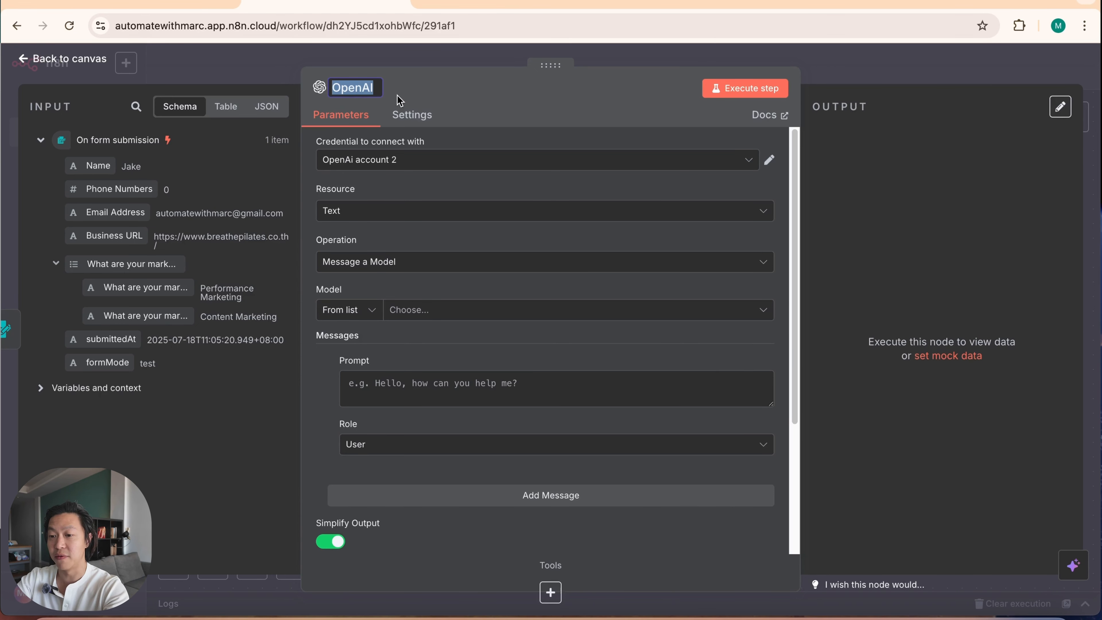
pyautogui.write('Video Prompt Agent')
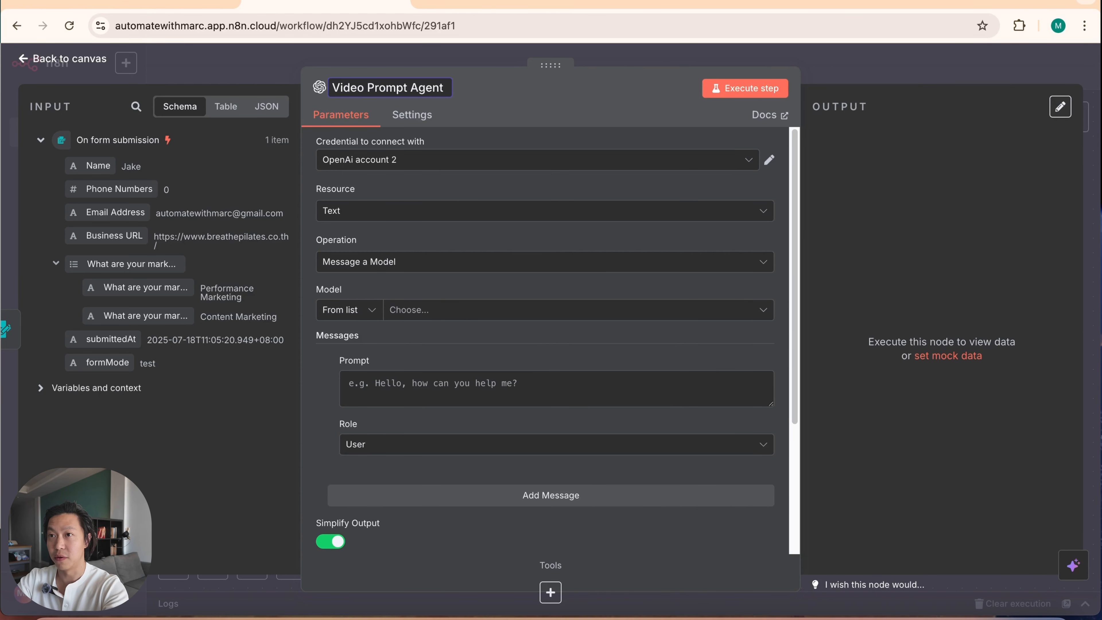
pyautogui.write(' for Heyb')
pyautogui.write('en')
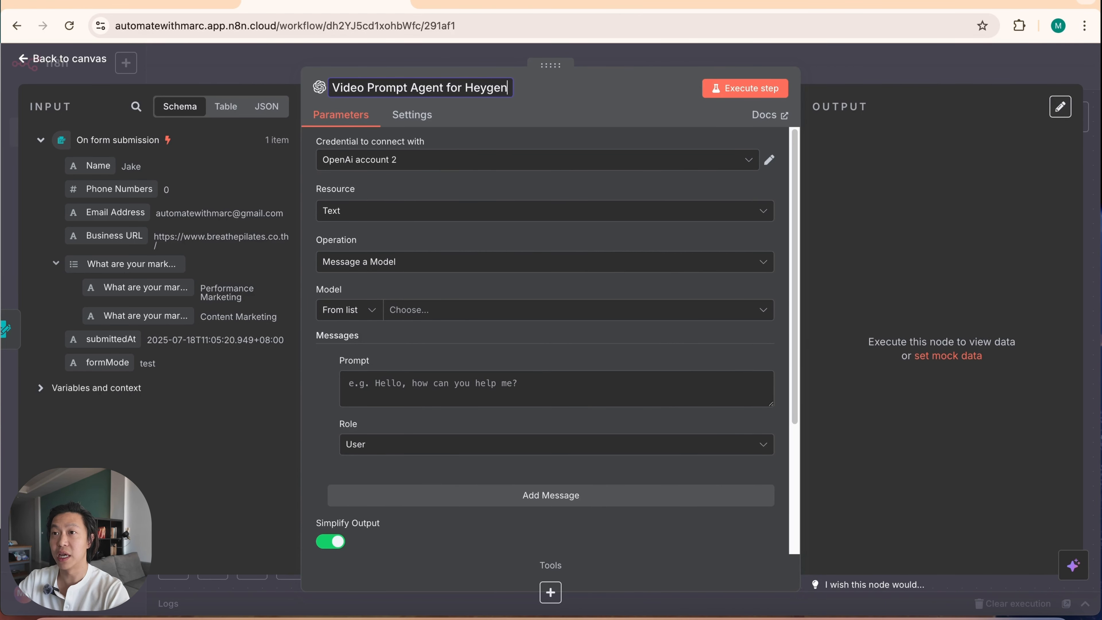
pyautogui.click(598, 111)
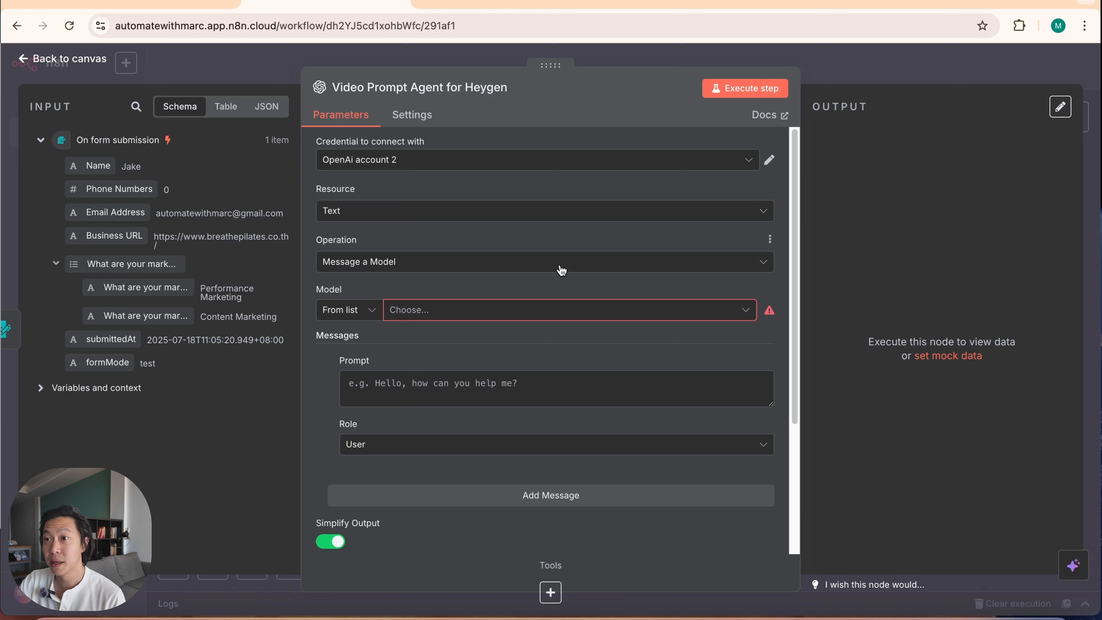
# Step: Set the node's model to GPT-4.1 from the model list
pyautogui.click(472, 313)
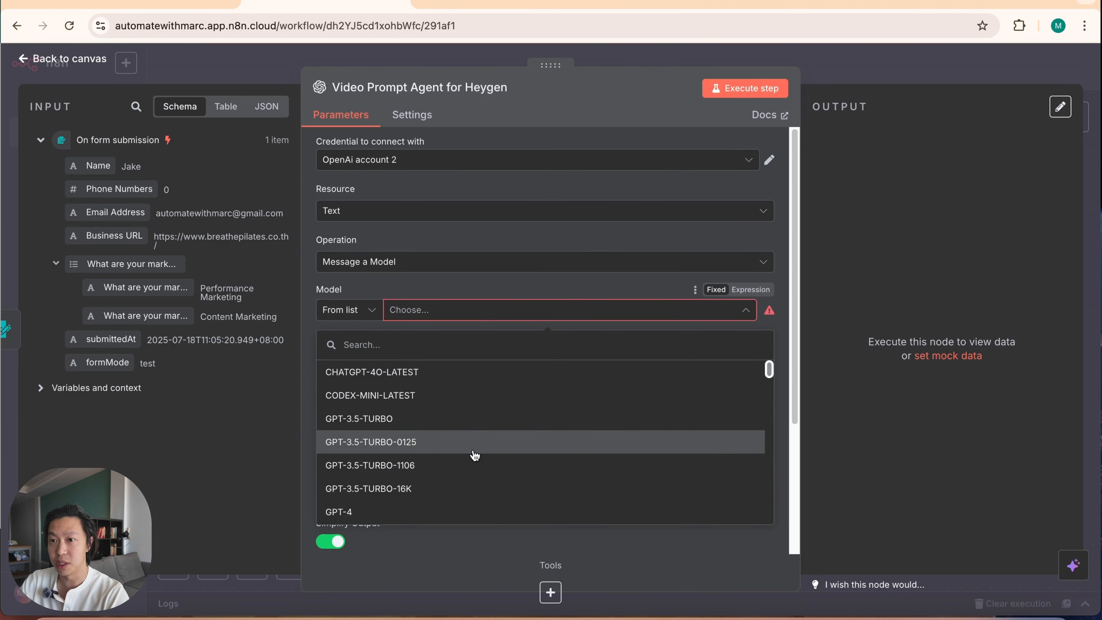
pyautogui.scroll(-3, 464, 486)
pyautogui.scroll(-5, 462, 477)
pyautogui.scroll(4, 467, 439)
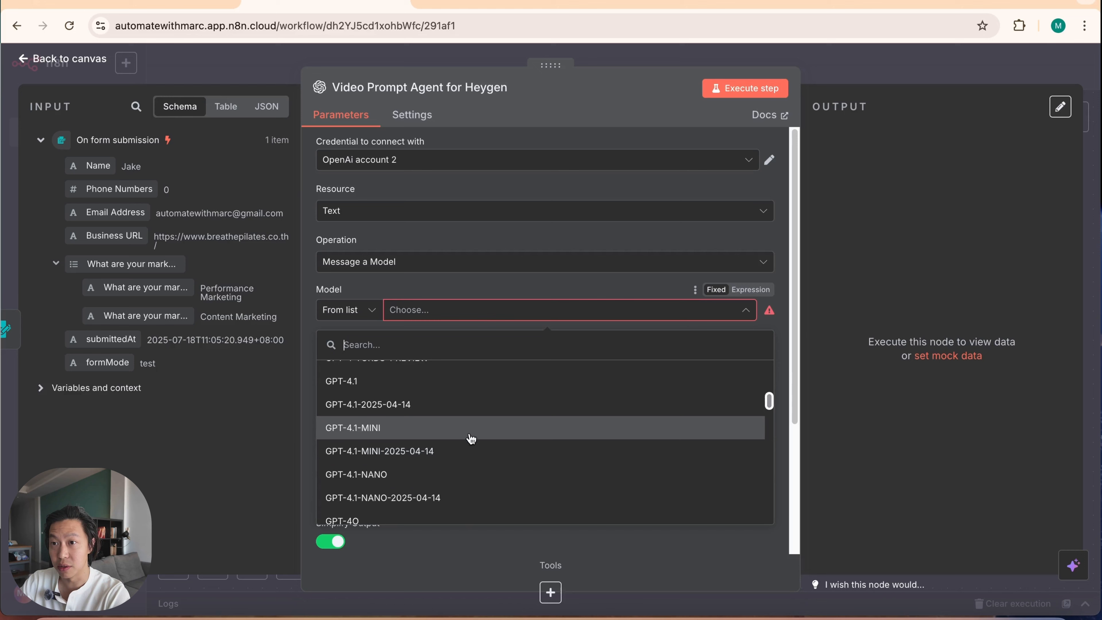
pyautogui.click(475, 410)
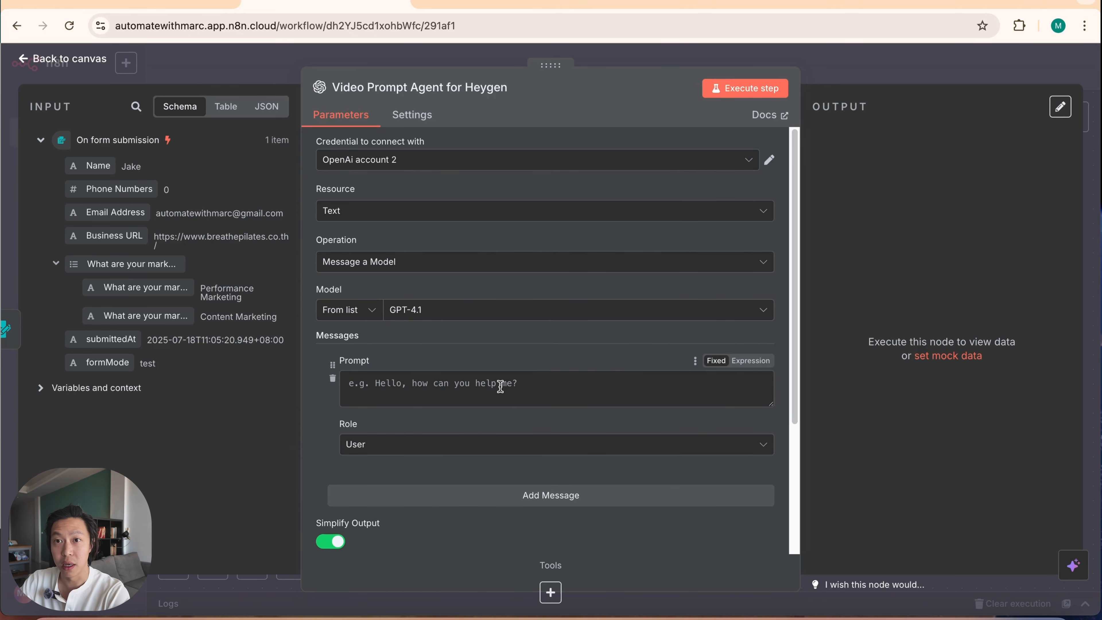
# Step: Add a second message to the node and set its role to System
pyautogui.click(413, 491)
pyautogui.scroll(-4, 430, 412)
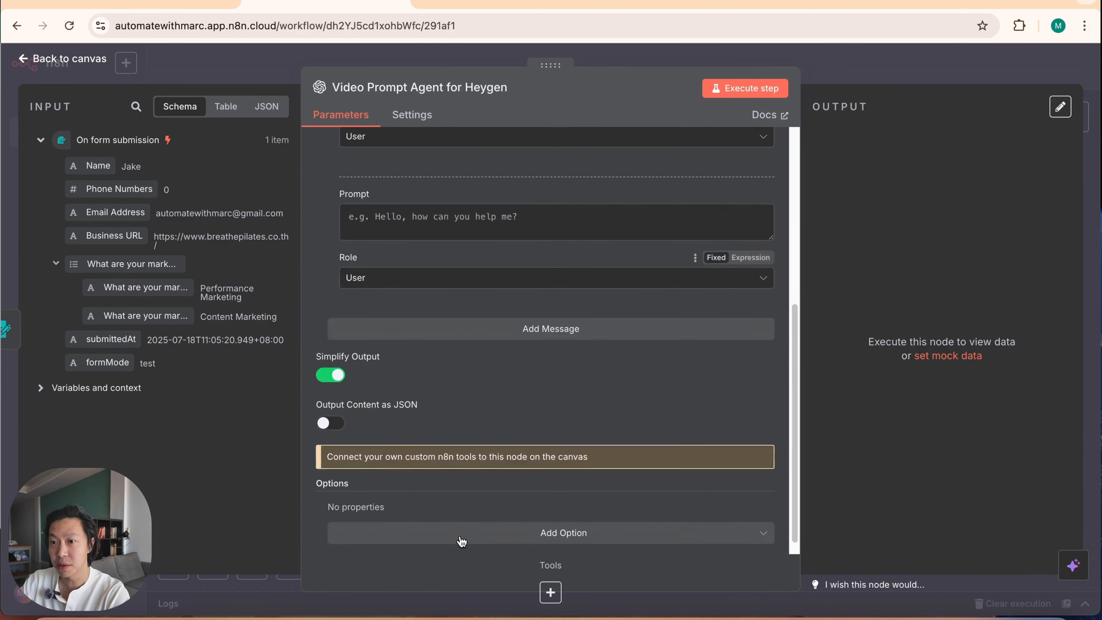
pyautogui.click(436, 282)
pyautogui.click(446, 405)
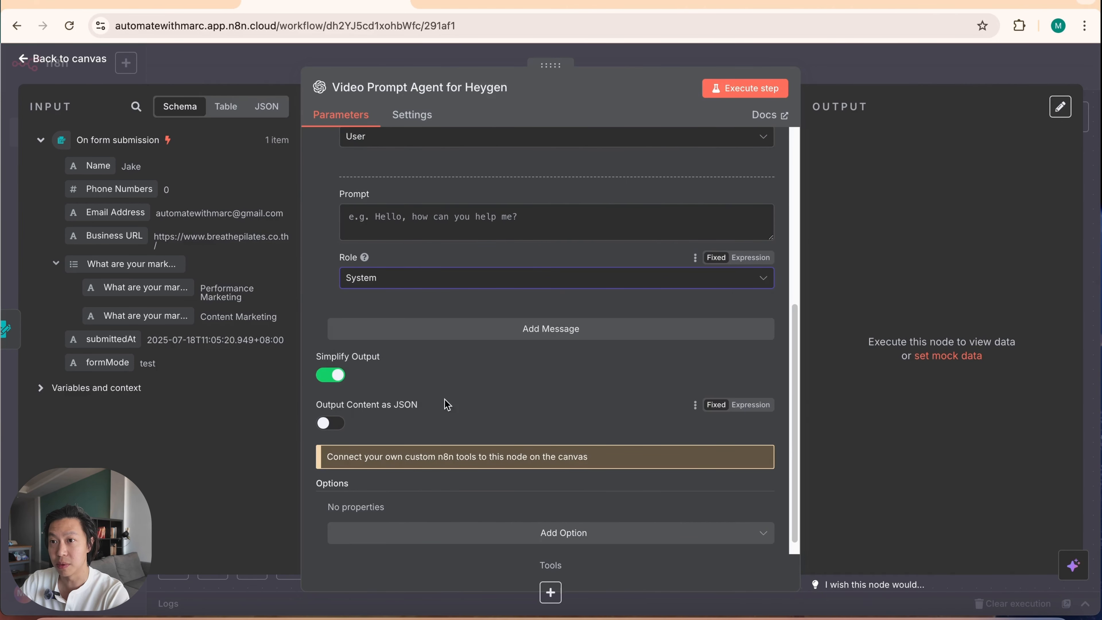
# Step: Write the Purple Unicorn Marketing Agency video prompt agent instructions in the enlarged system prompt, correcting "Purpler" to "Purple"
pyautogui.moveTo(772, 238); pyautogui.dragTo(772, 306)
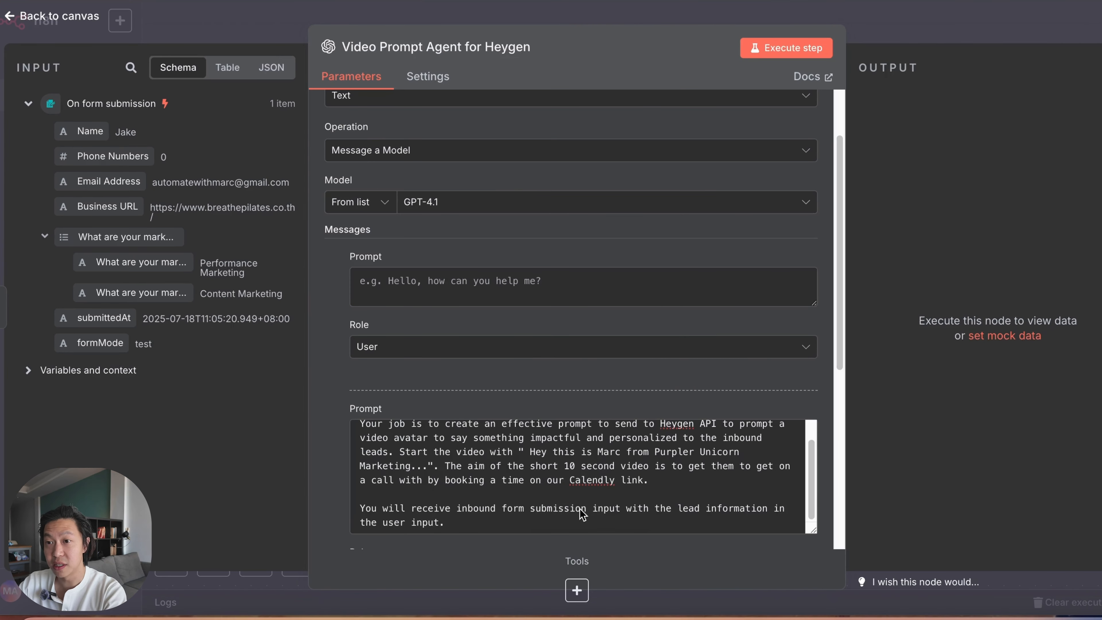
pyautogui.scroll(3, 642, 469)
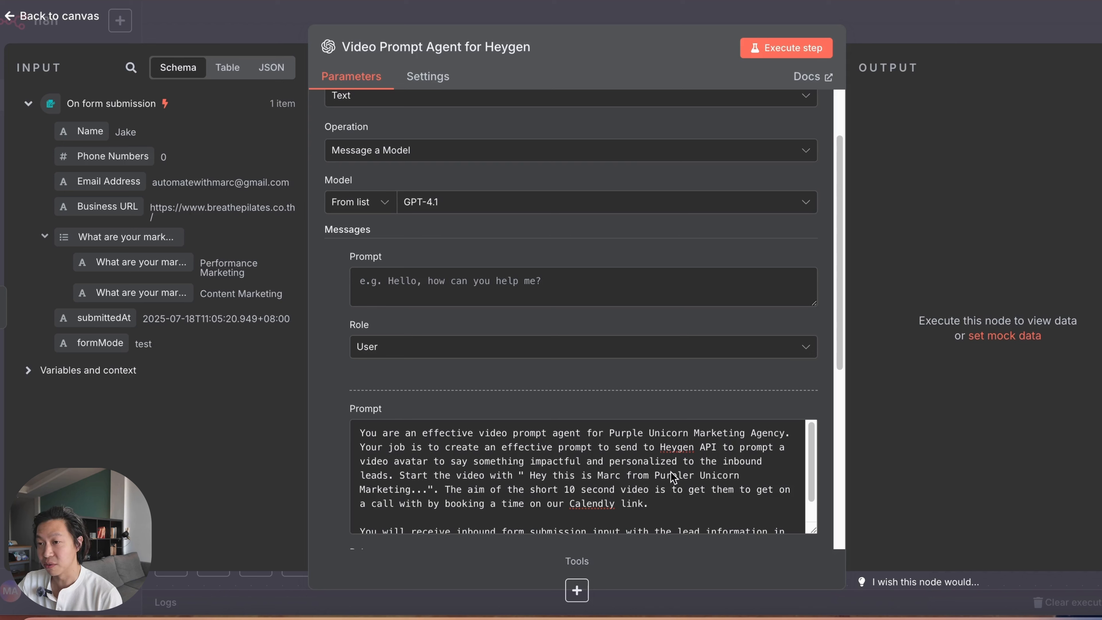
pyautogui.scroll(-1, 529, 511)
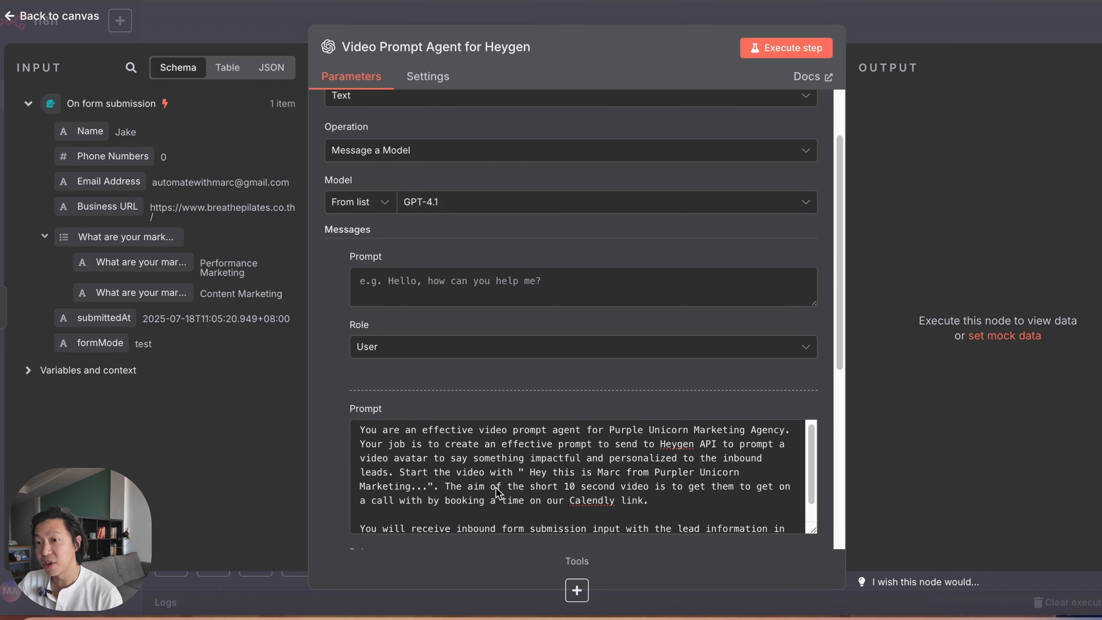
pyautogui.click(694, 471)
pyautogui.press('BackSpace')
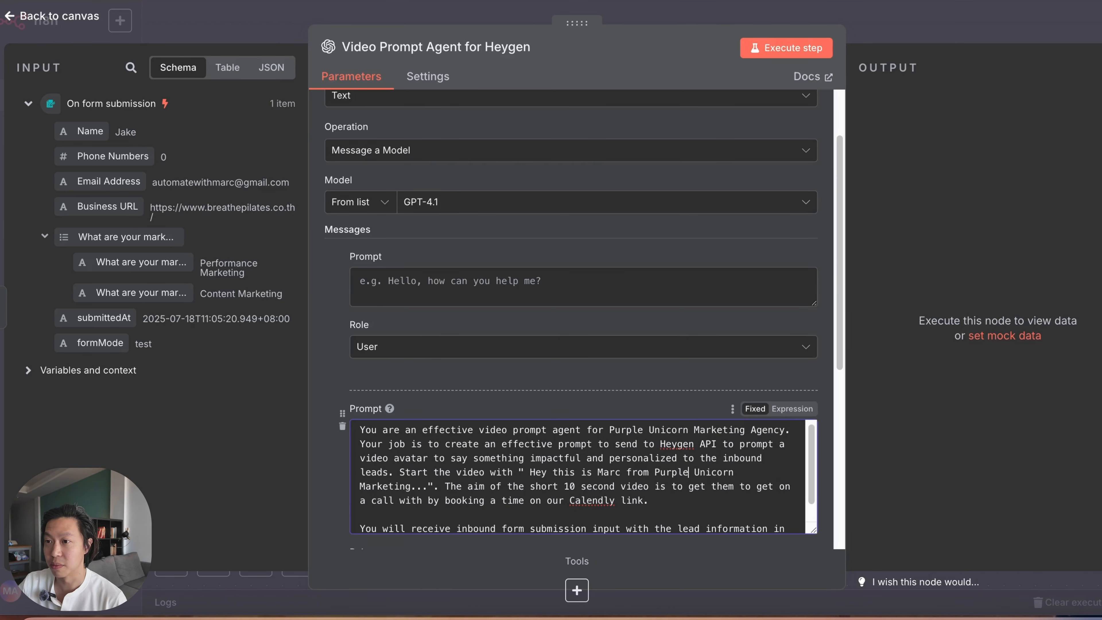
pyautogui.scroll(-1, 469, 502)
pyautogui.click(462, 527)
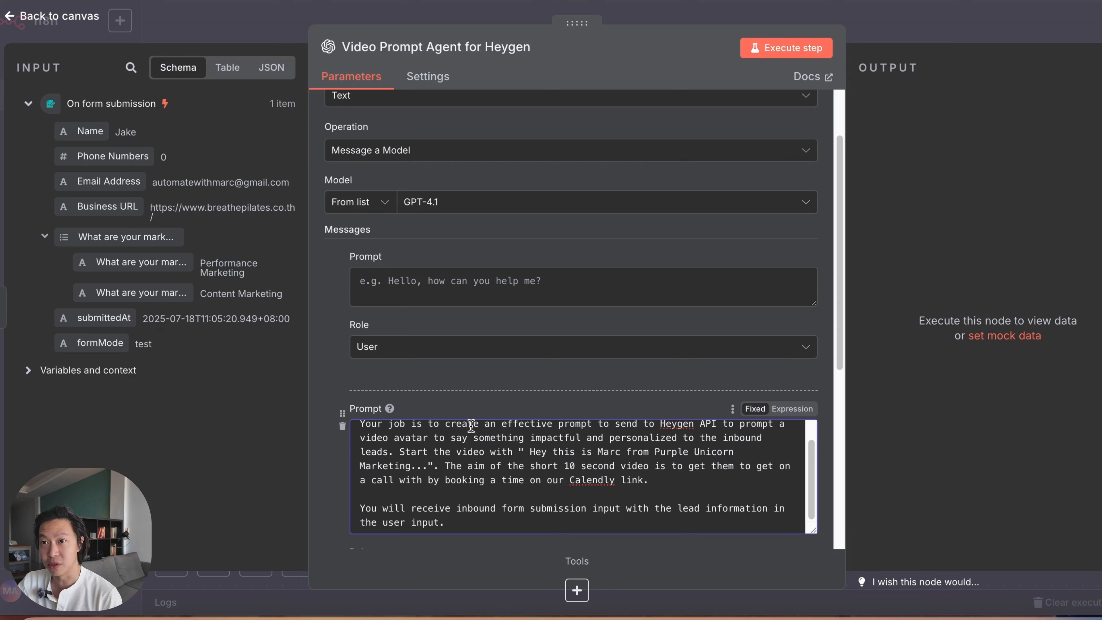
# Step: Paste the lead information template into the user message's prompt, starting with the labels Name, Phone Numbers and Email Address
pyautogui.click(436, 291)
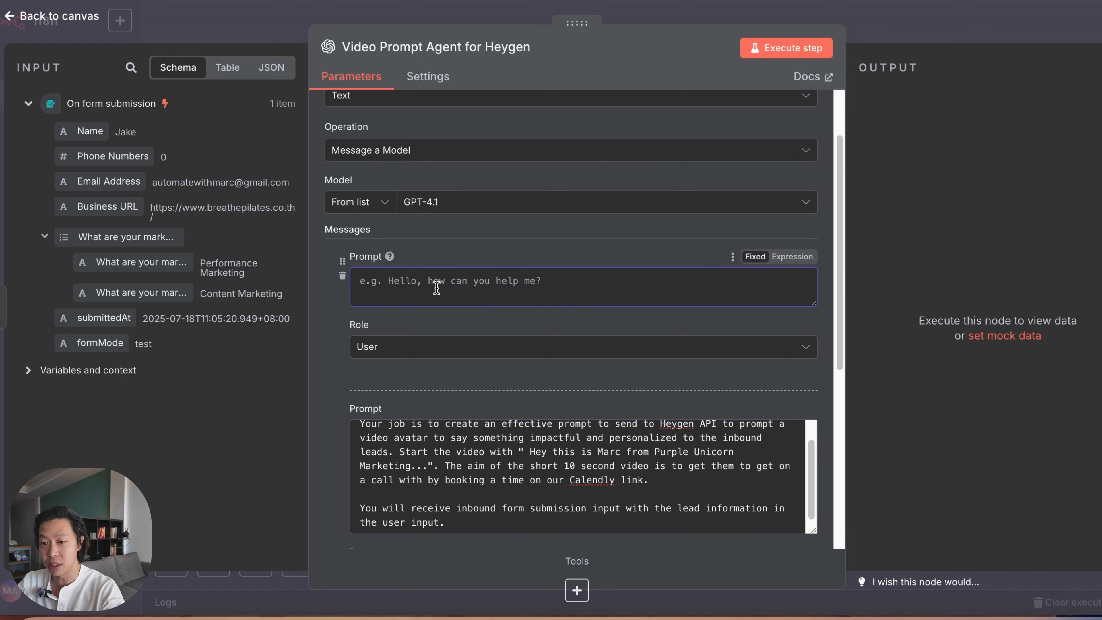
pyautogui.write('Name: Phone Numbers: Email Address: Business URL: Marketing Pain Points:')
pyautogui.scroll(2, 517, 295)
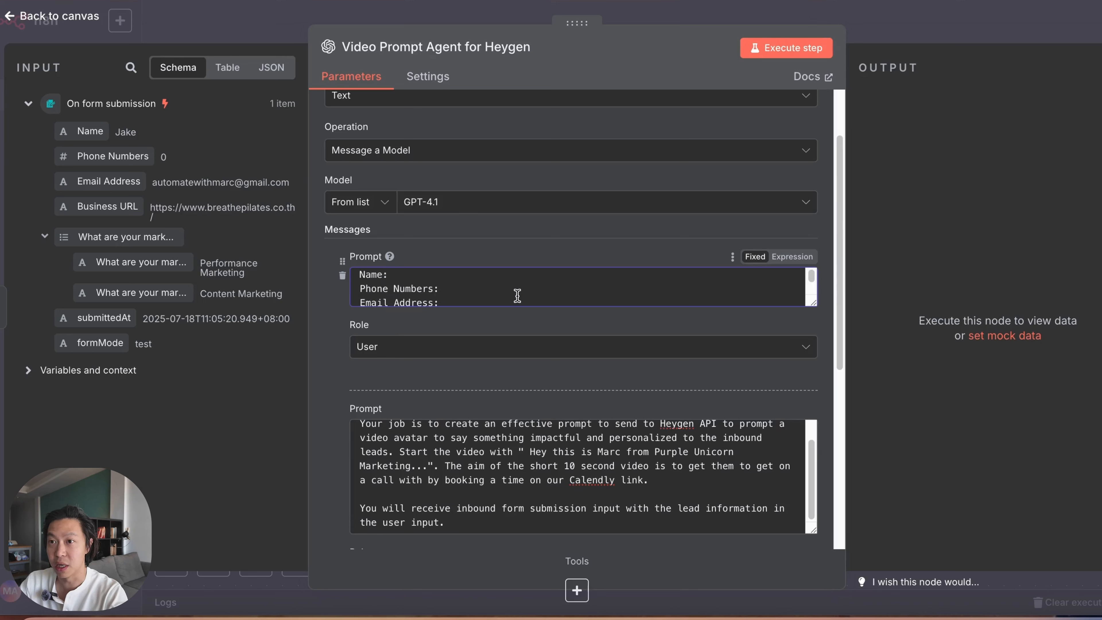
# Step: Make the enlarged user prompt an expression and map the form's Name, Phone Numbers, Email Address and Business URL fields to their labels
pyautogui.click(468, 282)
pyautogui.moveTo(812, 303); pyautogui.dragTo(814, 357)
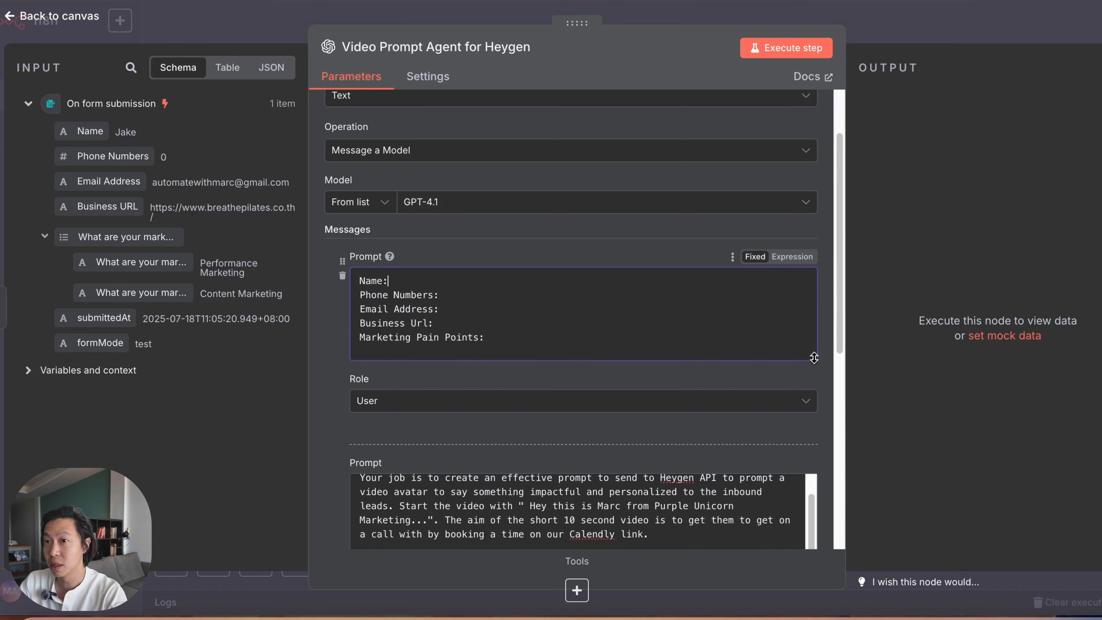
pyautogui.click(792, 256)
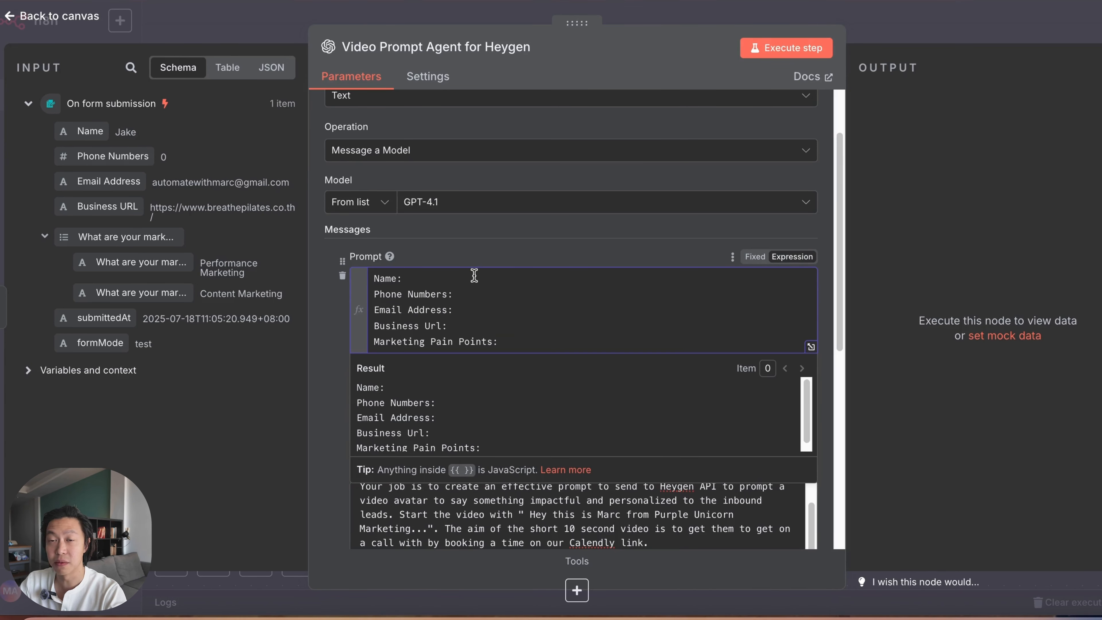
pyautogui.moveTo(89, 131); pyautogui.dragTo(426, 278)
pyautogui.click(500, 297)
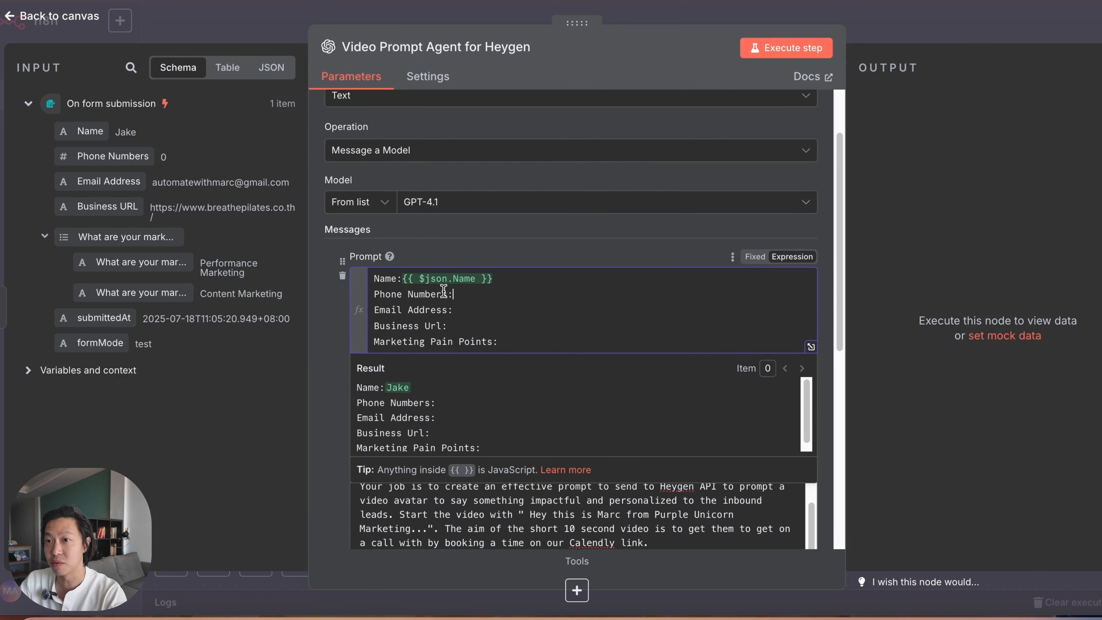
pyautogui.moveTo(109, 156); pyautogui.dragTo(507, 294)
pyautogui.moveTo(111, 182); pyautogui.dragTo(504, 310)
pyautogui.moveTo(105, 210); pyautogui.dragTo(449, 325)
# Step: Map the first and second marketing pain point answers to the Marketing Pain Points label, separated by a comma
pyautogui.moveTo(123, 238); pyautogui.dragTo(590, 347)
pyautogui.click(812, 346)
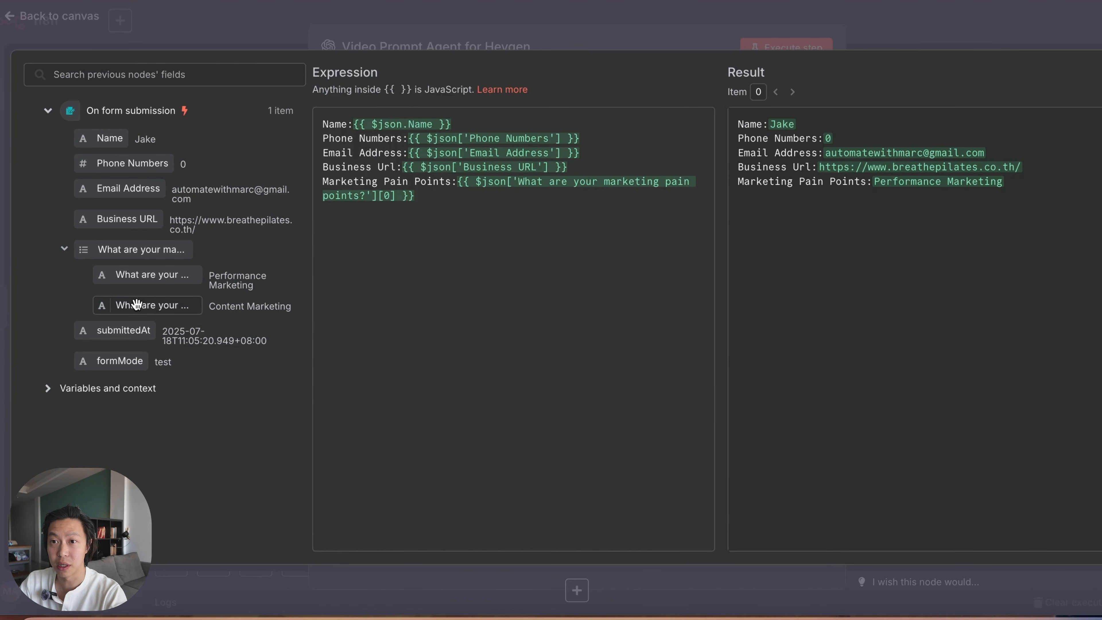
pyautogui.moveTo(133, 309); pyautogui.dragTo(433, 197)
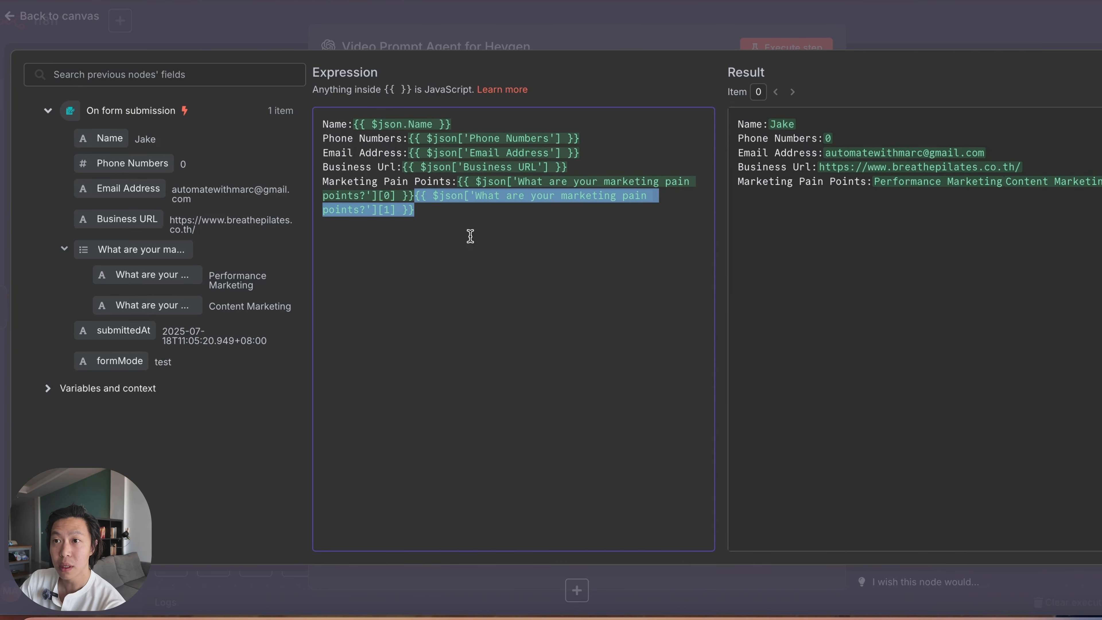
pyautogui.click(415, 195)
pyautogui.write(',')
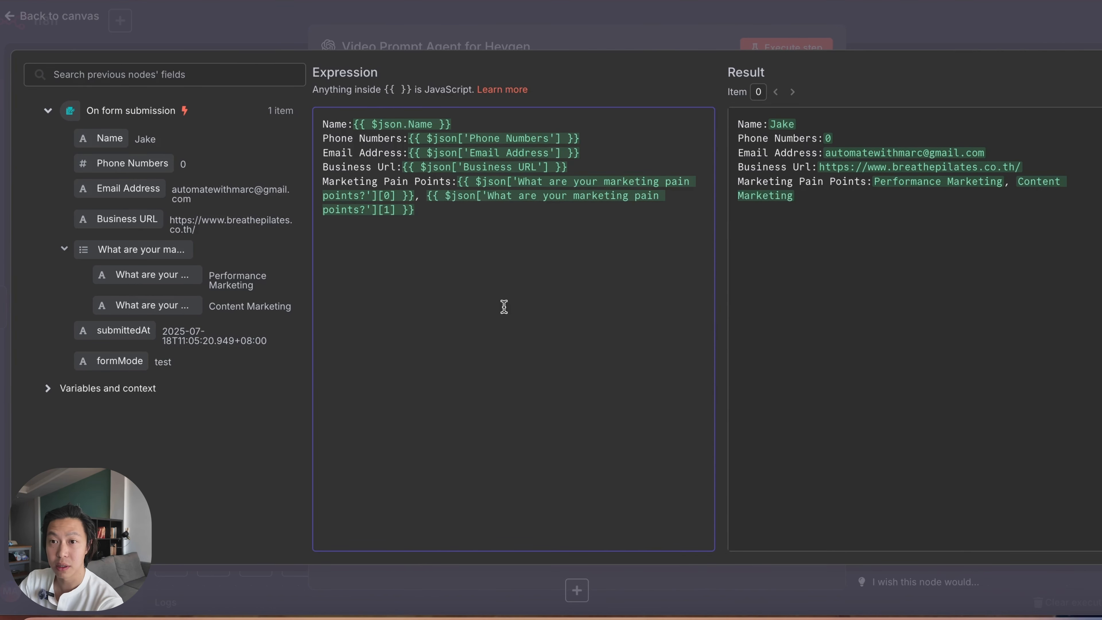
pyautogui.click(924, 22)
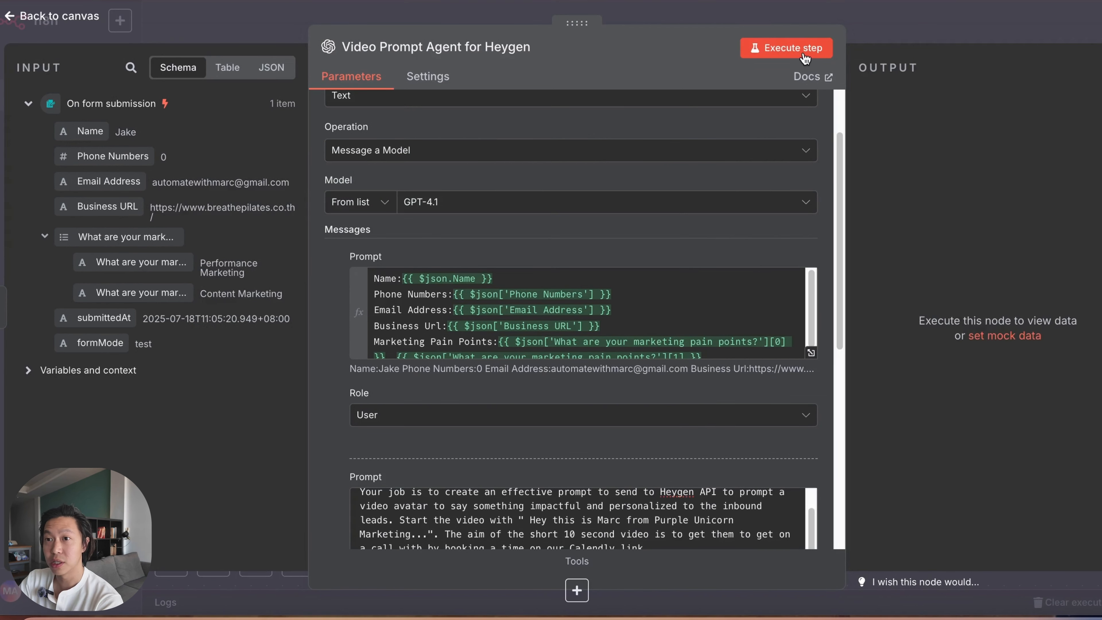
# Step: Execute the Video Prompt Agent for Heygen node and review the message content it generates
pyautogui.click(804, 52)
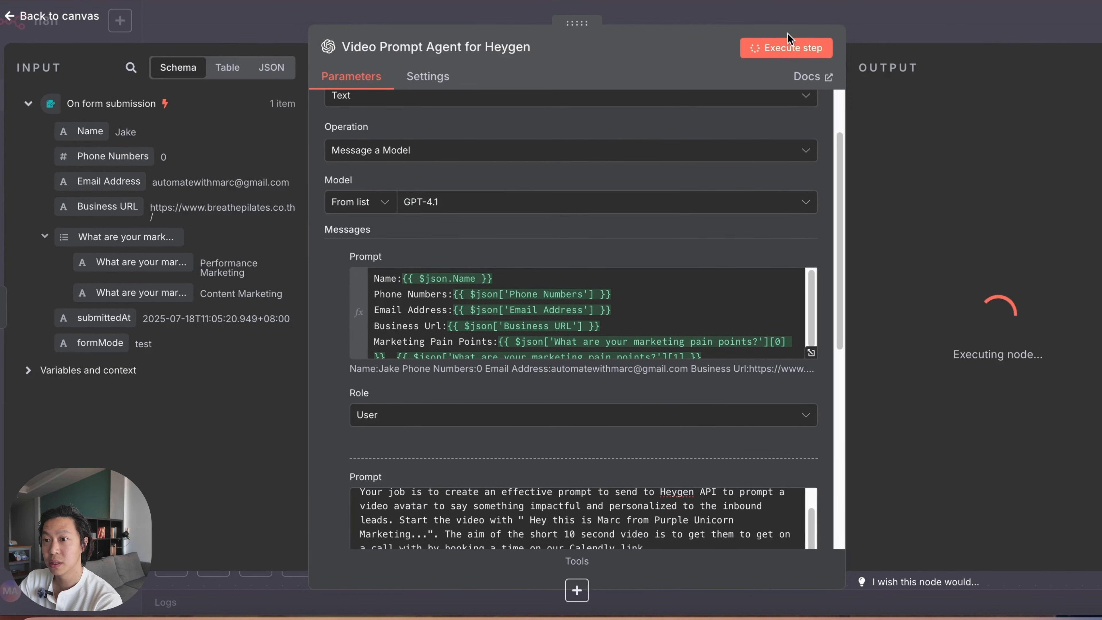
pyautogui.scroll(3, 786, 232)
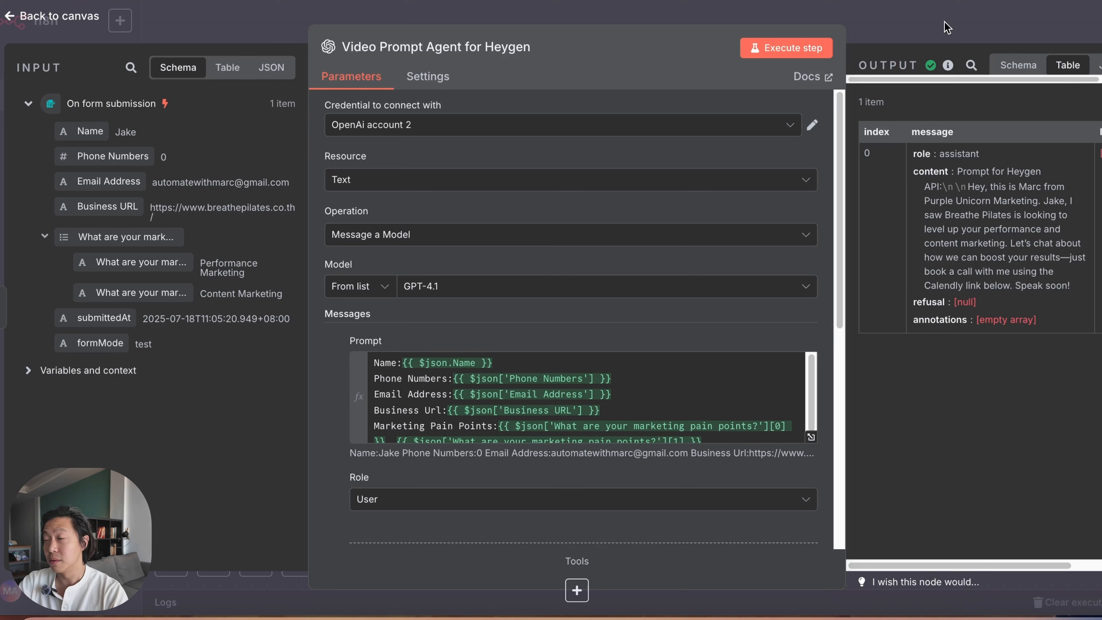
pyautogui.moveTo(886, 565); pyautogui.dragTo(908, 565)
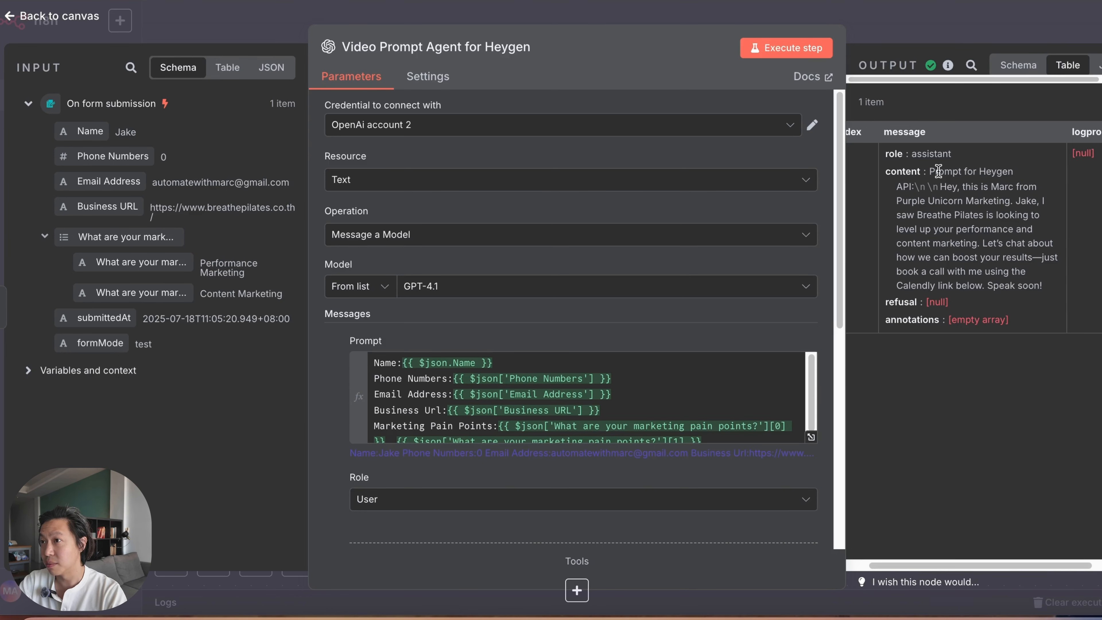
pyautogui.moveTo(939, 189)
pyautogui.mouseDown()
pyautogui.moveTo(1042, 217)
pyautogui.moveTo(979, 228)
pyautogui.mouseUp()
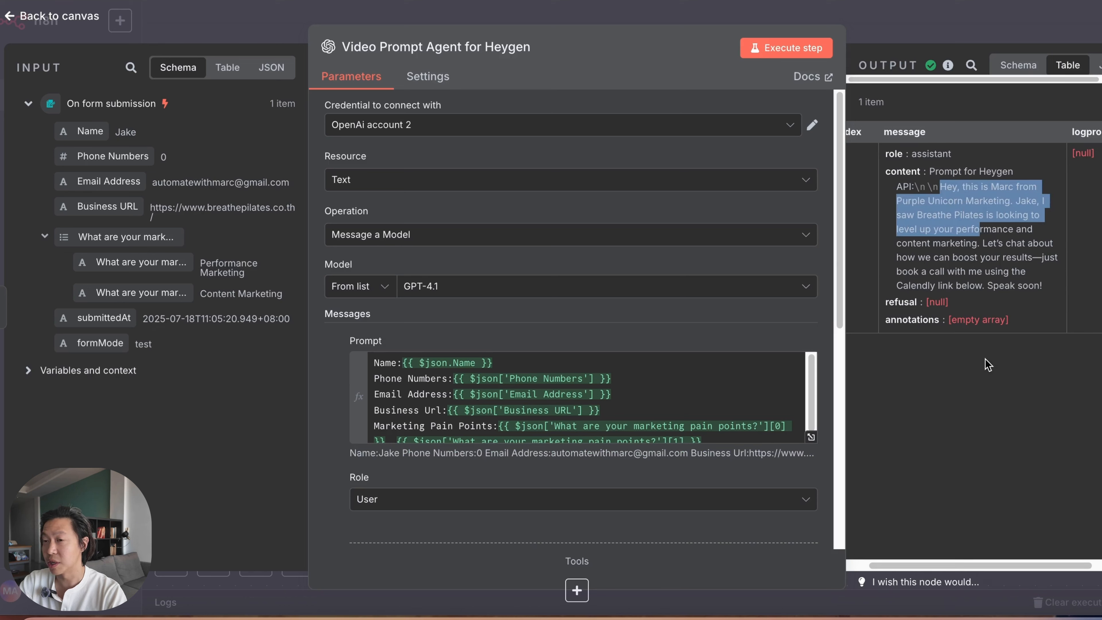
pyautogui.click(941, 169)
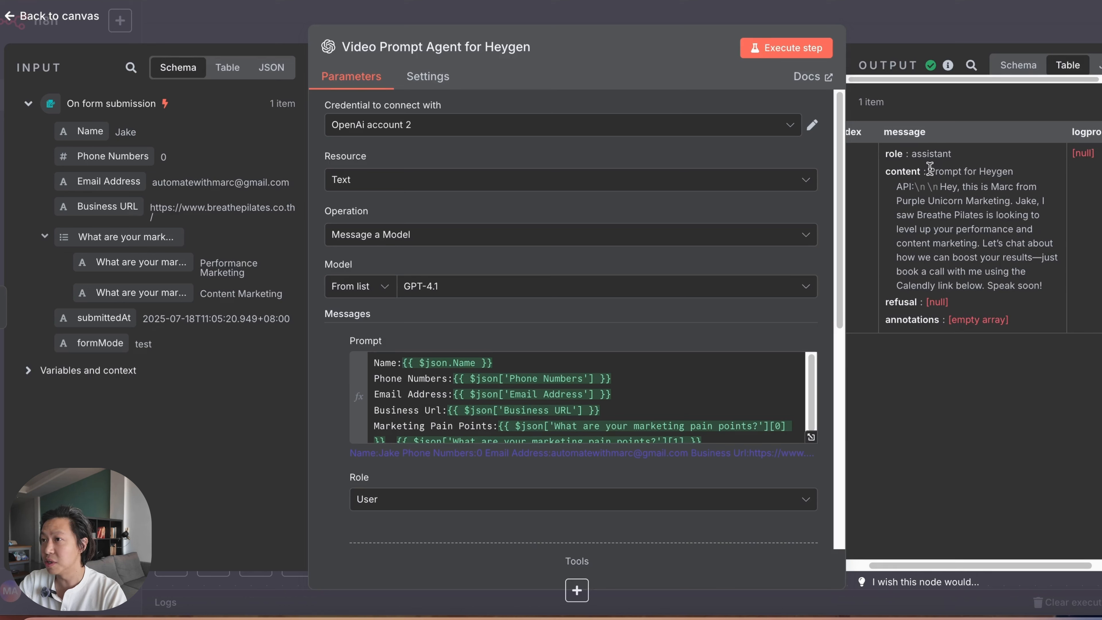
pyautogui.moveTo(930, 171); pyautogui.dragTo(951, 189)
# Step: Add an "##Output rule" section to the end of the system prompt reading "Only output the script that will go into Heygen API."
pyautogui.scroll(-8, 644, 404)
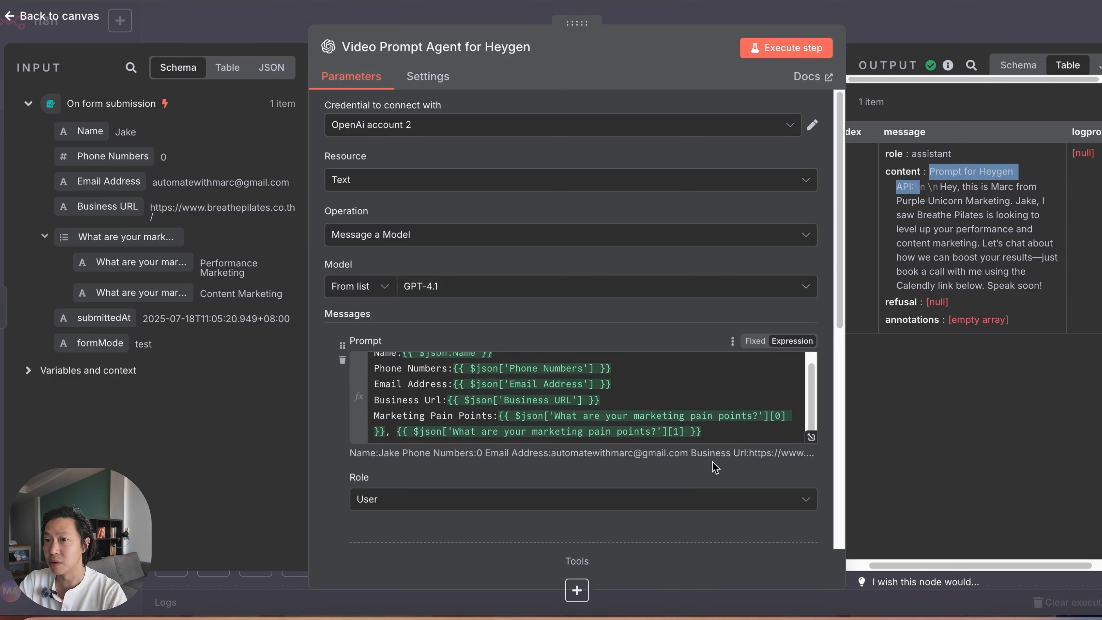
pyautogui.scroll(6, 813, 262)
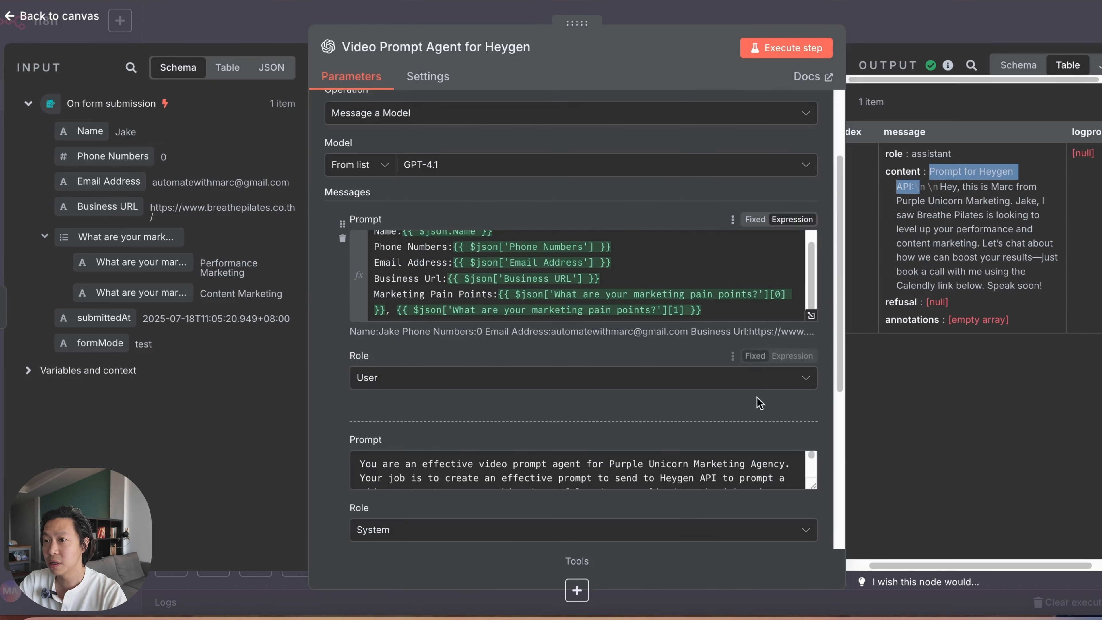
pyautogui.scroll(-8, 813, 186)
pyautogui.click(813, 187)
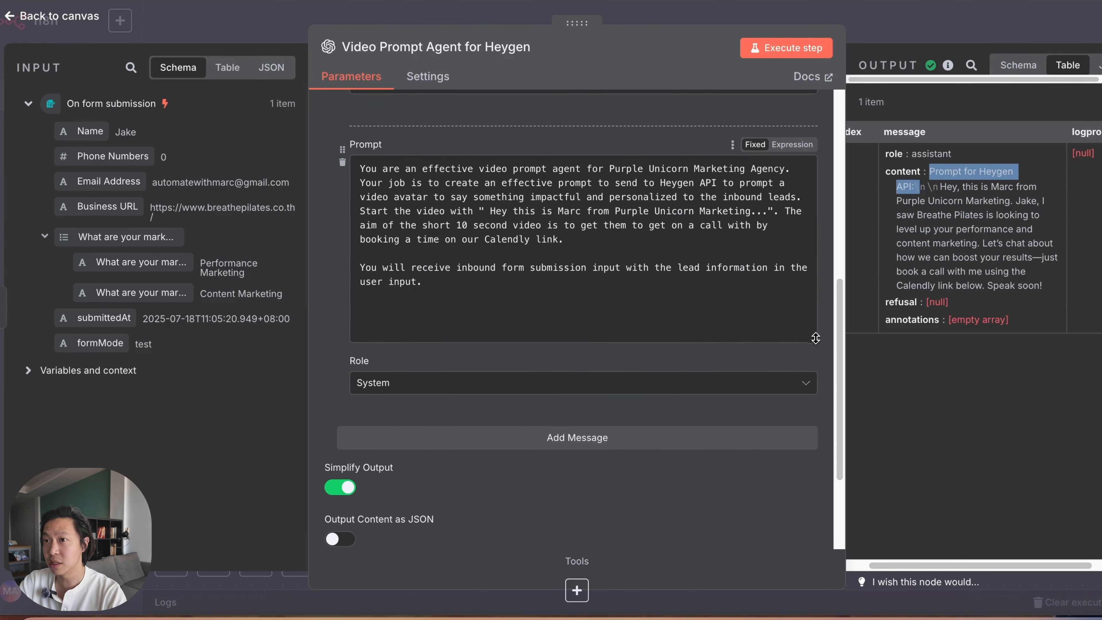
pyautogui.press('Return')
pyautogui.press('Return')
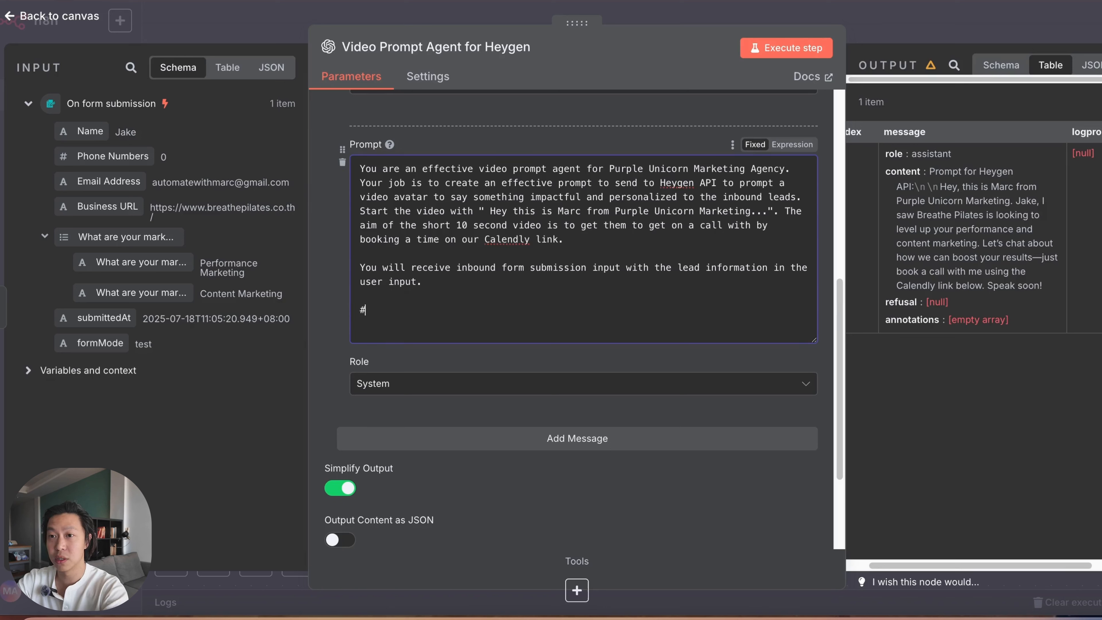
pyautogui.write('##Oou')
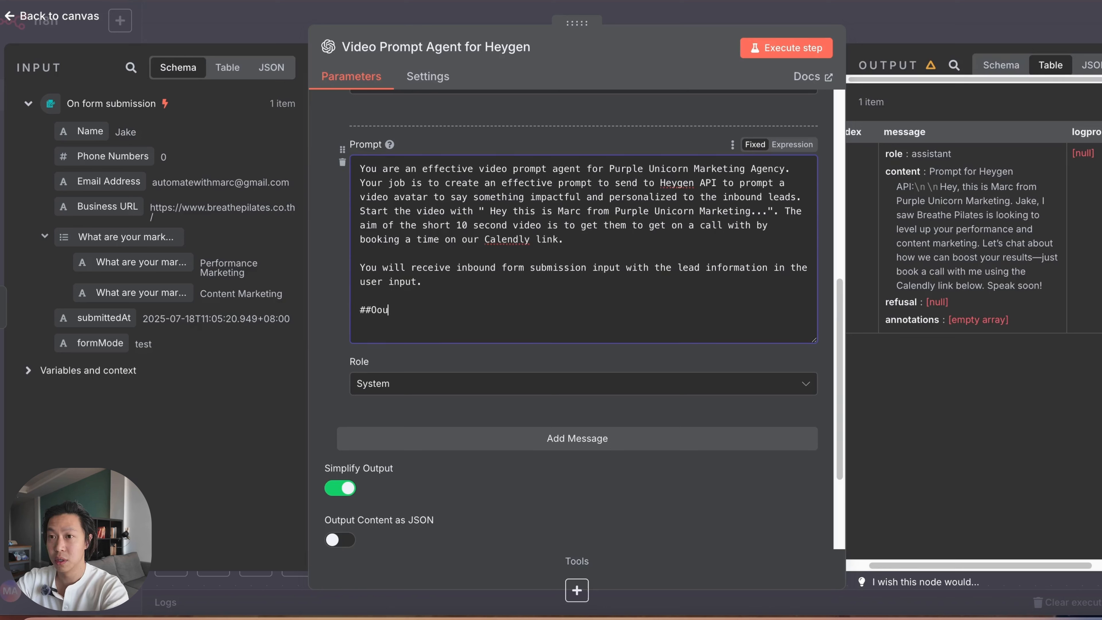
pyautogui.press('BackSpace')
pyautogui.press('BackSpace')
pyautogui.write('utput rule')
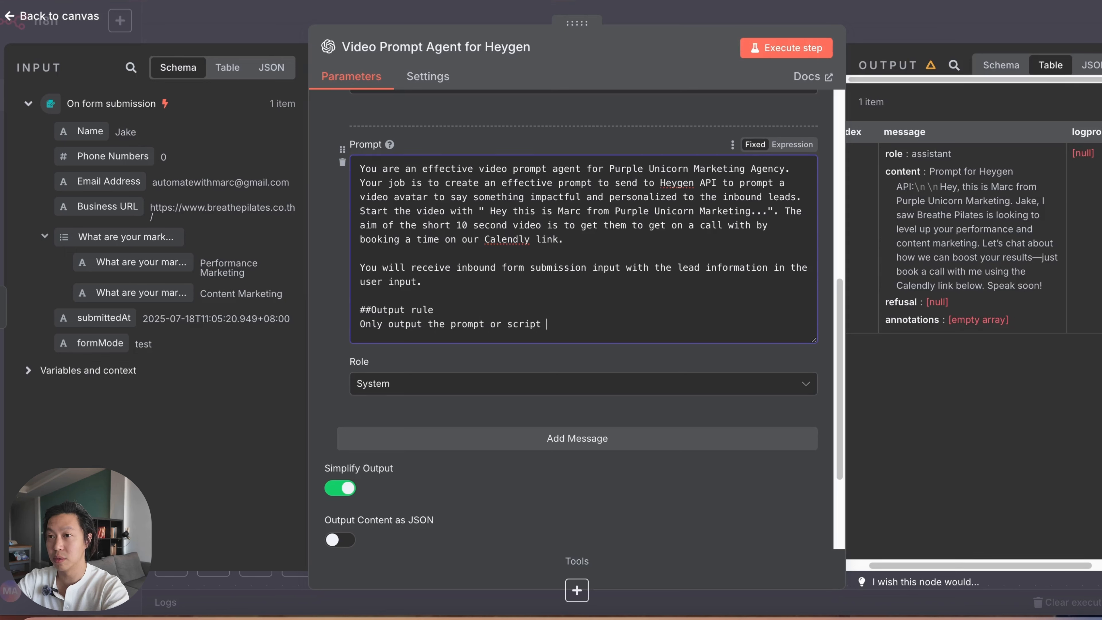
pyautogui.press('BackSpace')
pyautogui.press('BackSpace')
pyautogui.press('BackSpace')
pyautogui.press('BackSpace')
pyautogui.press('BackSpace')
pyautogui.press('BackSpace')
pyautogui.press('BackSpace')
pyautogui.press('BackSpace')
pyautogui.press('BackSpace')
pyautogui.press('BackSpace')
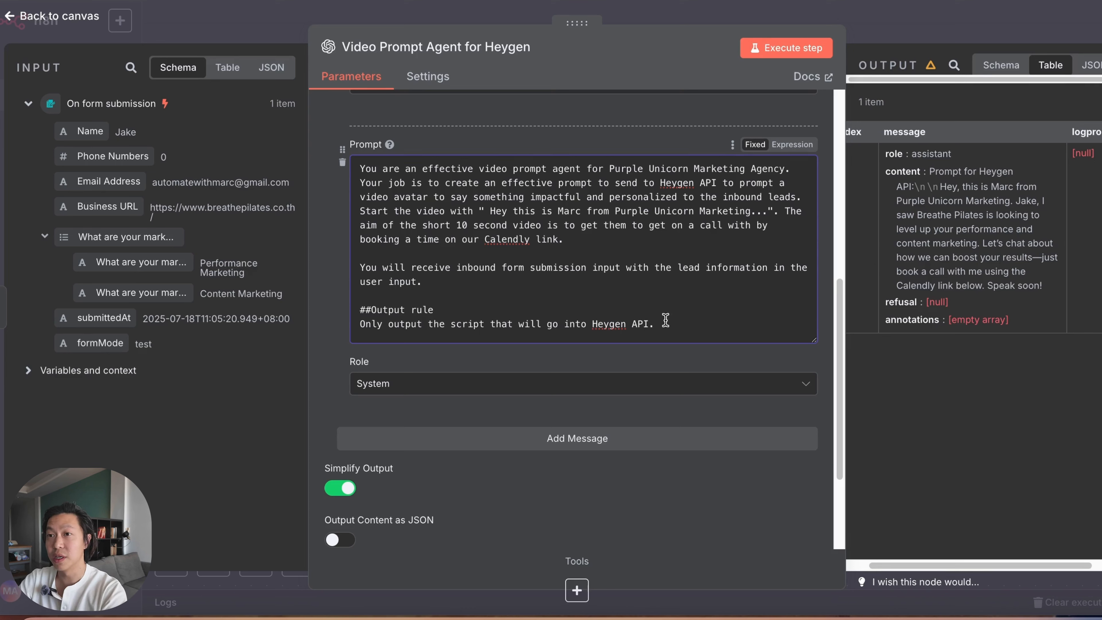
# Step: Rename the OpenAI node as "Script Prompt Agent for Heygen"
pyautogui.click(379, 47)
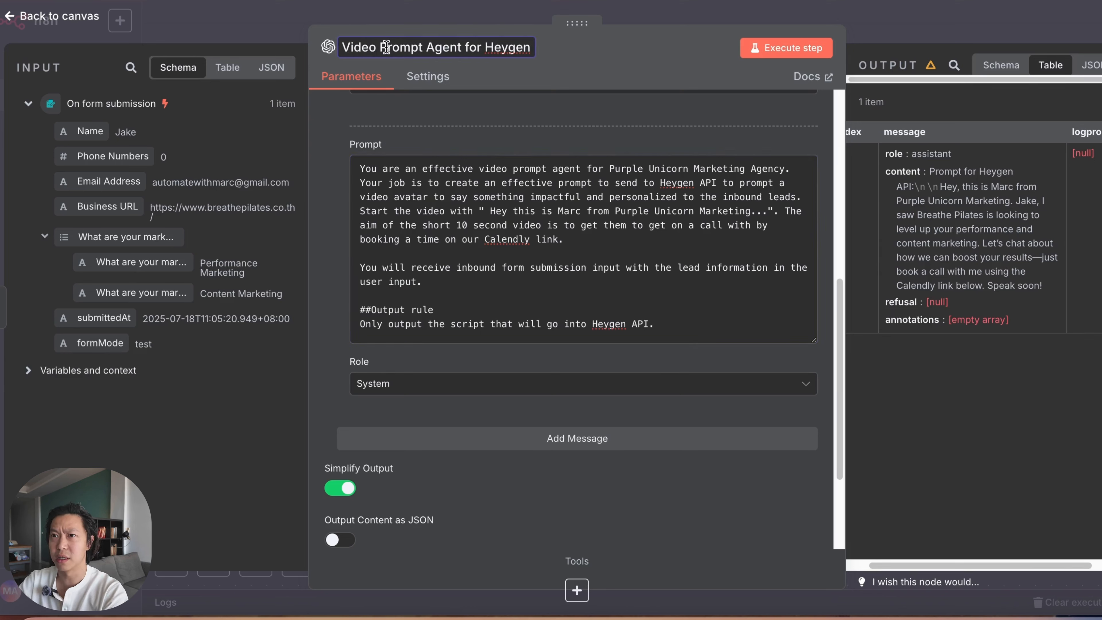
pyautogui.press('BackSpace')
pyautogui.press('BackSpace')
pyautogui.press('BackSpace')
pyautogui.press('BackSpace')
pyautogui.press('BackSpace')
pyautogui.press('BackSpace')
pyautogui.write('Script')
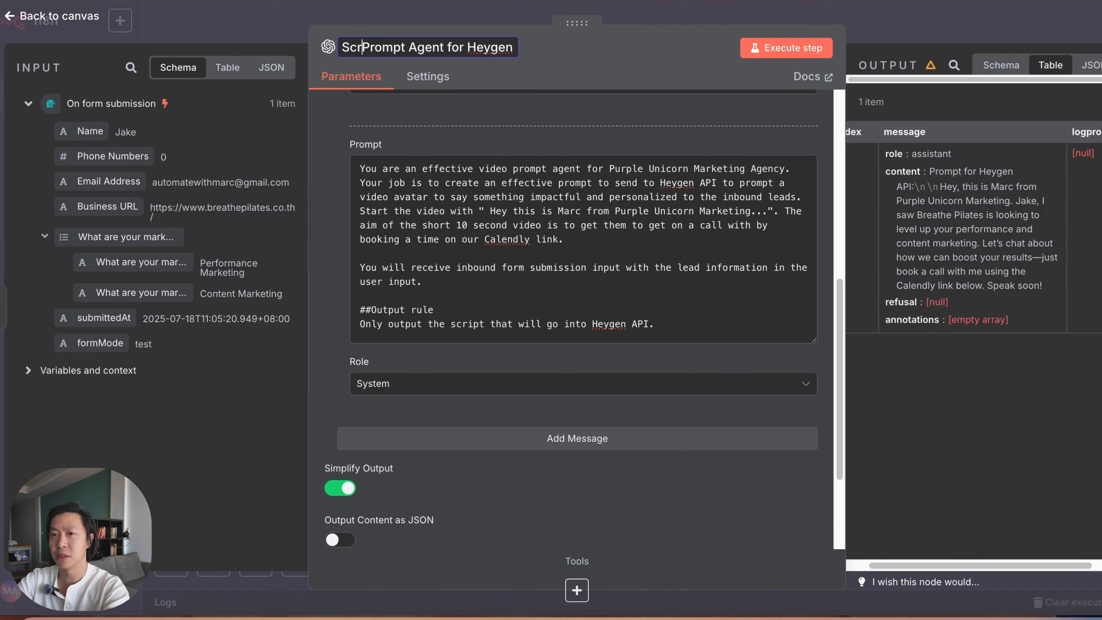
pyautogui.click(597, 62)
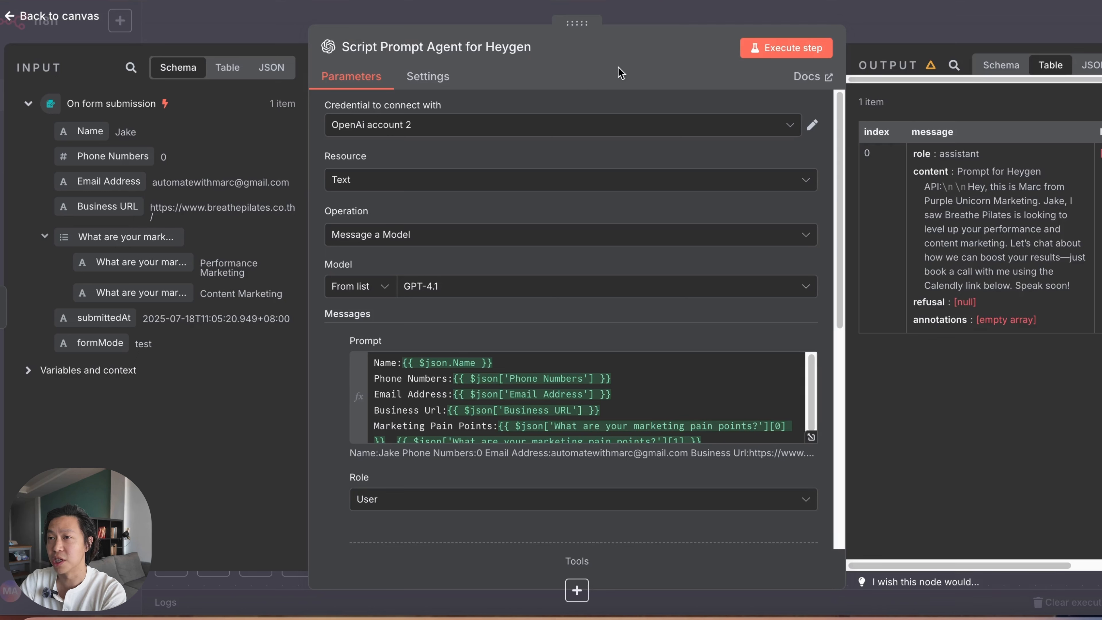
# Step: Run the renamed agent node again with the new output rule and read through the generated script
pyautogui.click(779, 48)
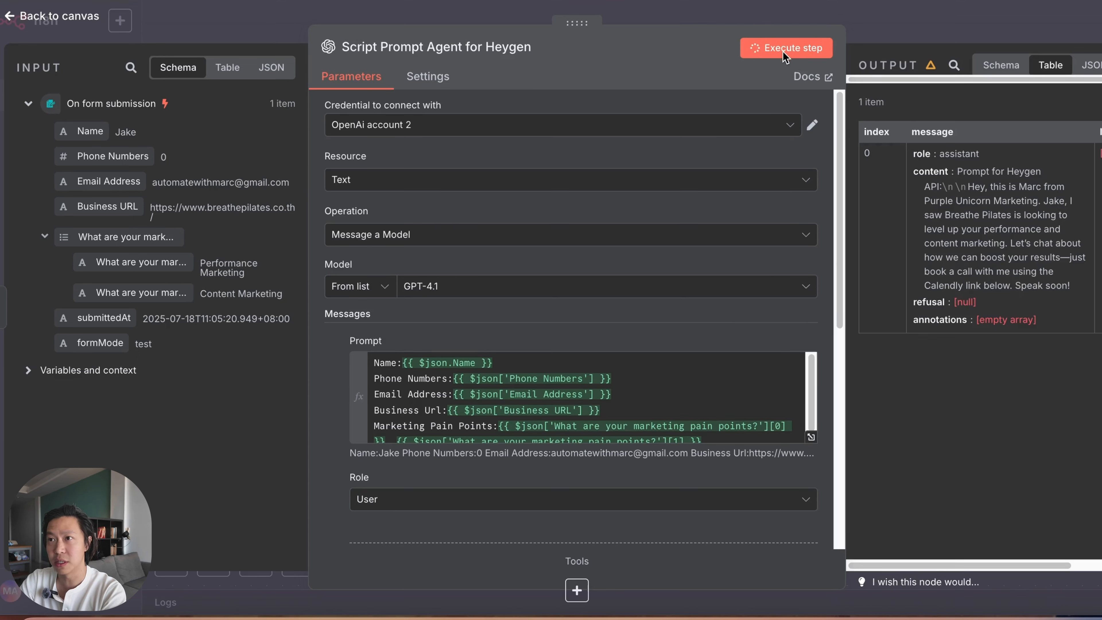
pyautogui.moveTo(959, 170); pyautogui.dragTo(1035, 200)
pyautogui.click(1027, 241)
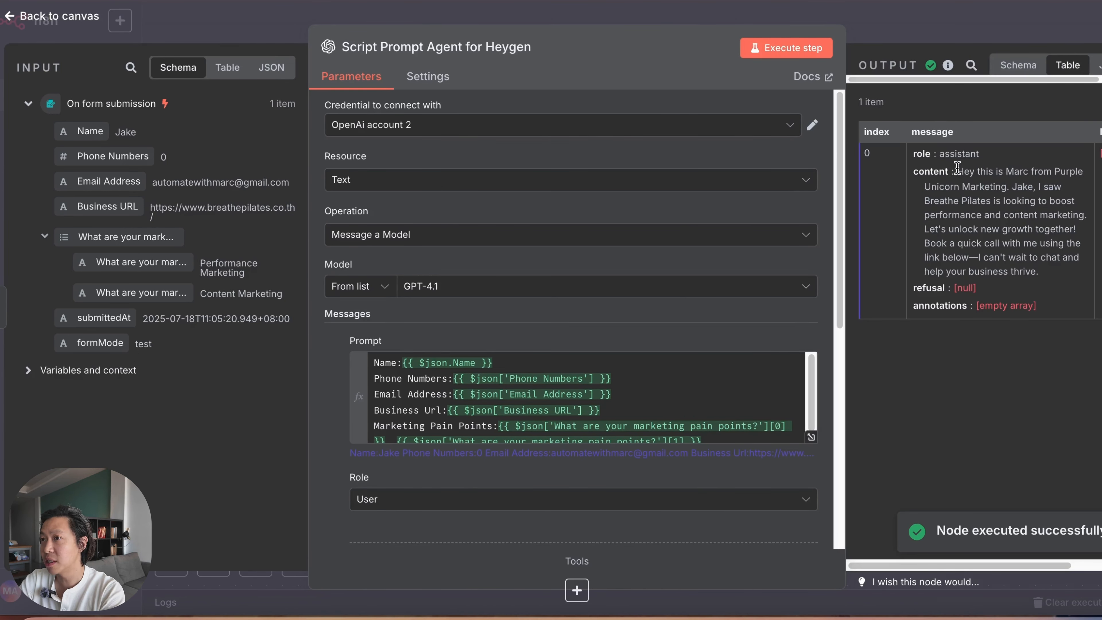
pyautogui.moveTo(958, 170); pyautogui.dragTo(989, 195)
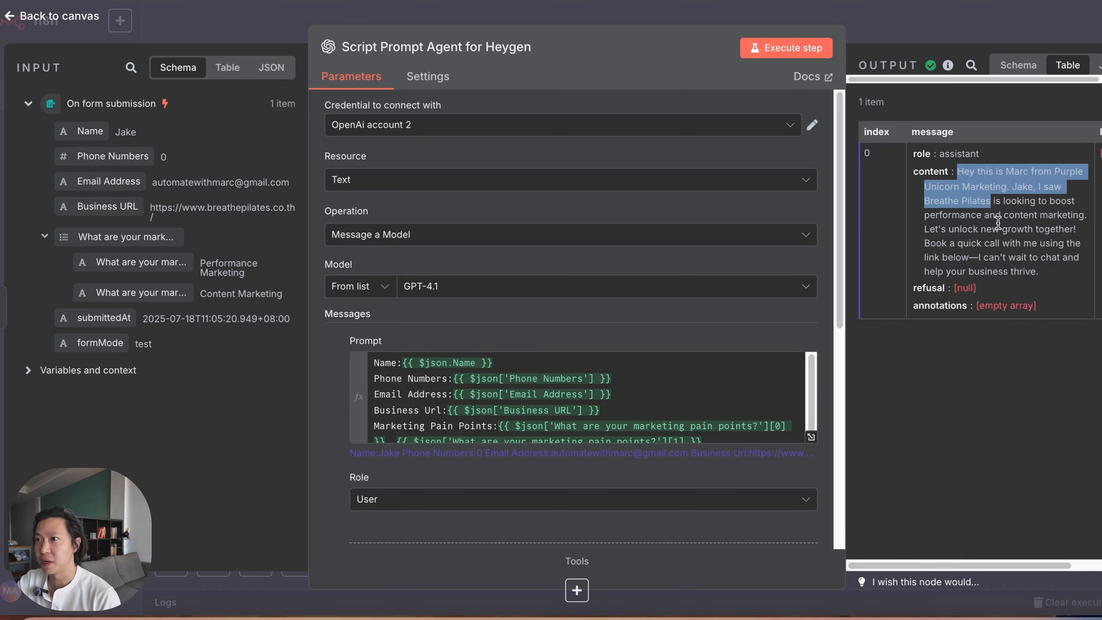
pyautogui.click(1002, 212)
pyautogui.moveTo(982, 215); pyautogui.dragTo(1014, 270)
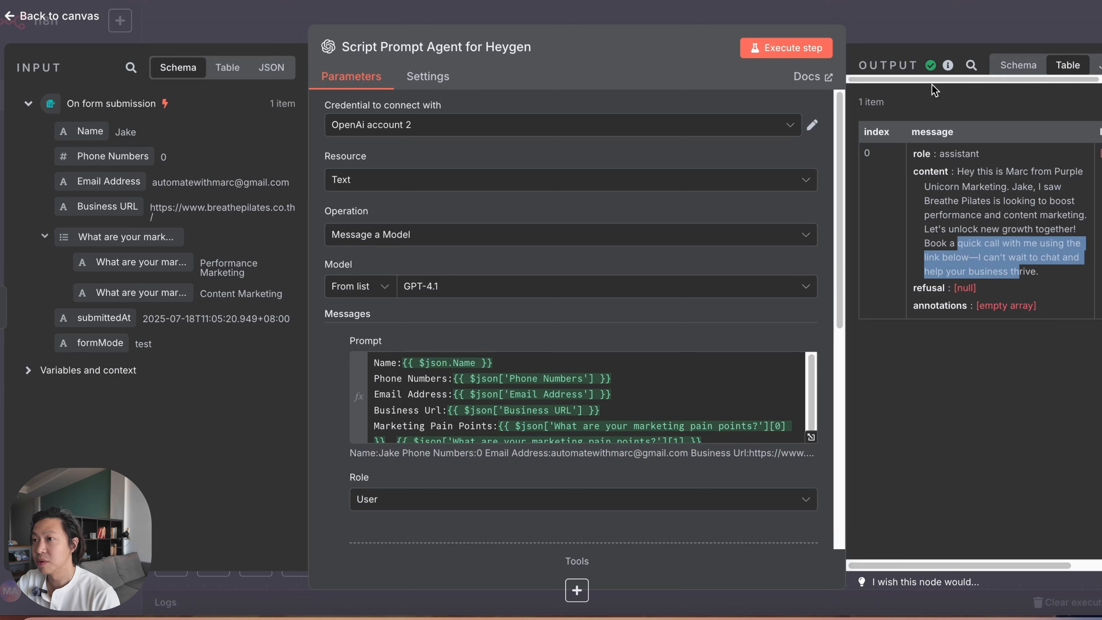
# Step: Return to the canvas and add an HTTP Request node after the Script Prompt Agent for Heygen node
pyautogui.click(907, 32)
pyautogui.hscroll(5, 719, 419)
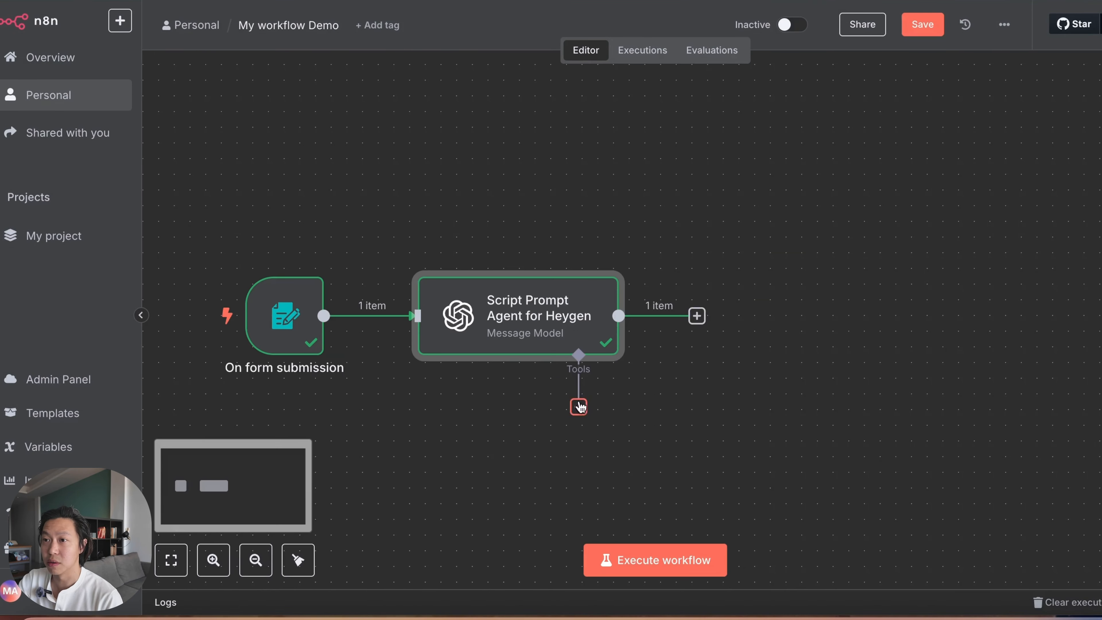
pyautogui.click(697, 316)
pyautogui.write('http')
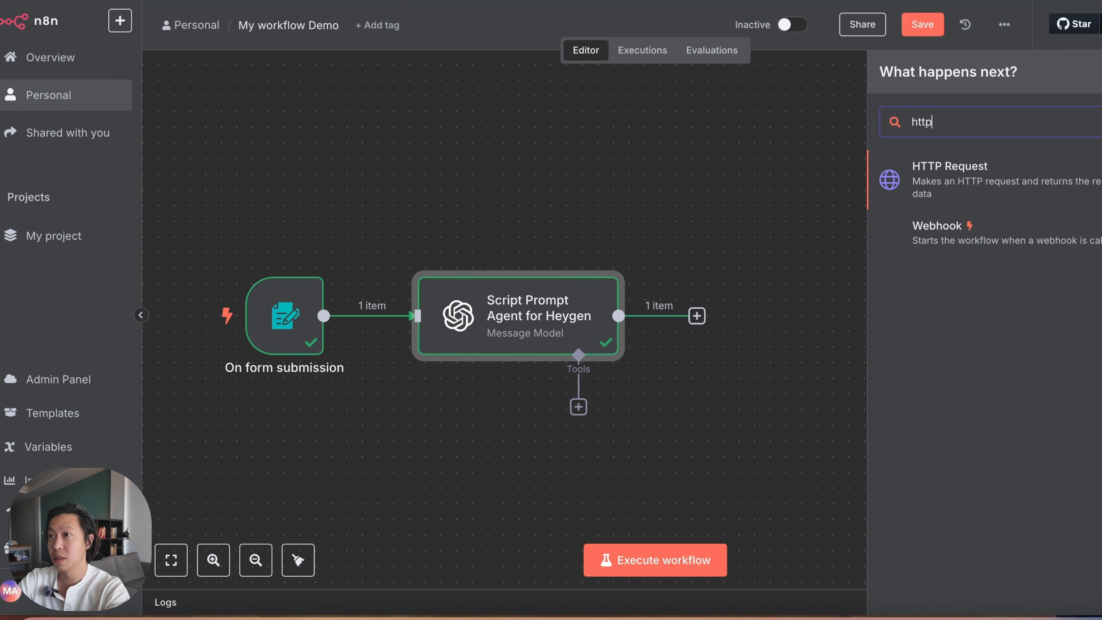
pyautogui.click(1001, 180)
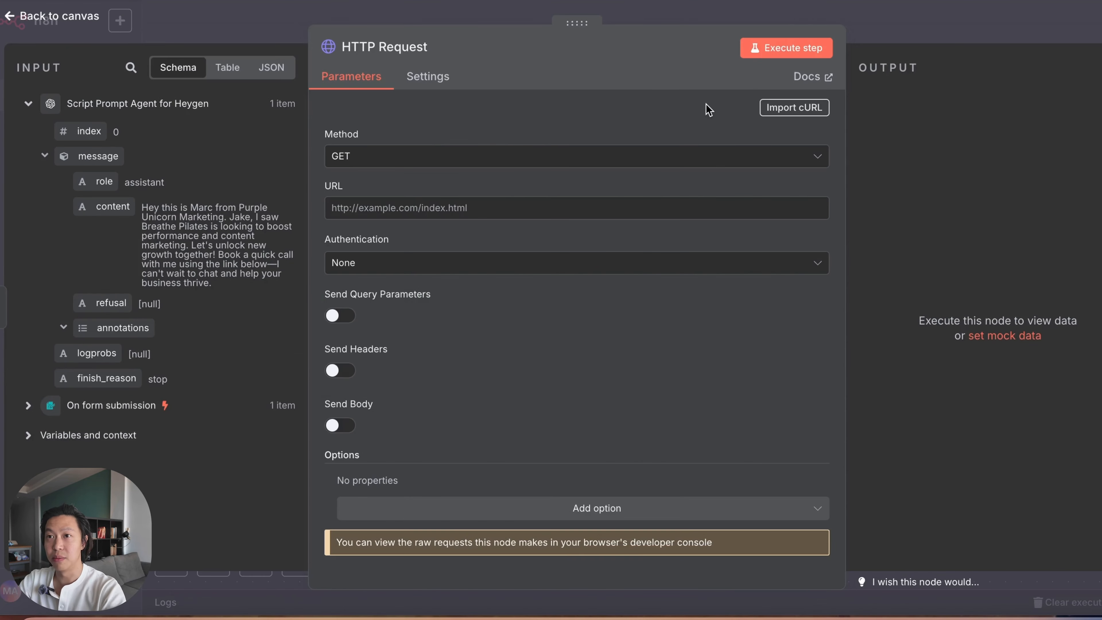
# Step: Rename the HTTP Request node as "HTTP POST Request Heygen"
pyautogui.click(411, 44)
pyautogui.click(377, 48)
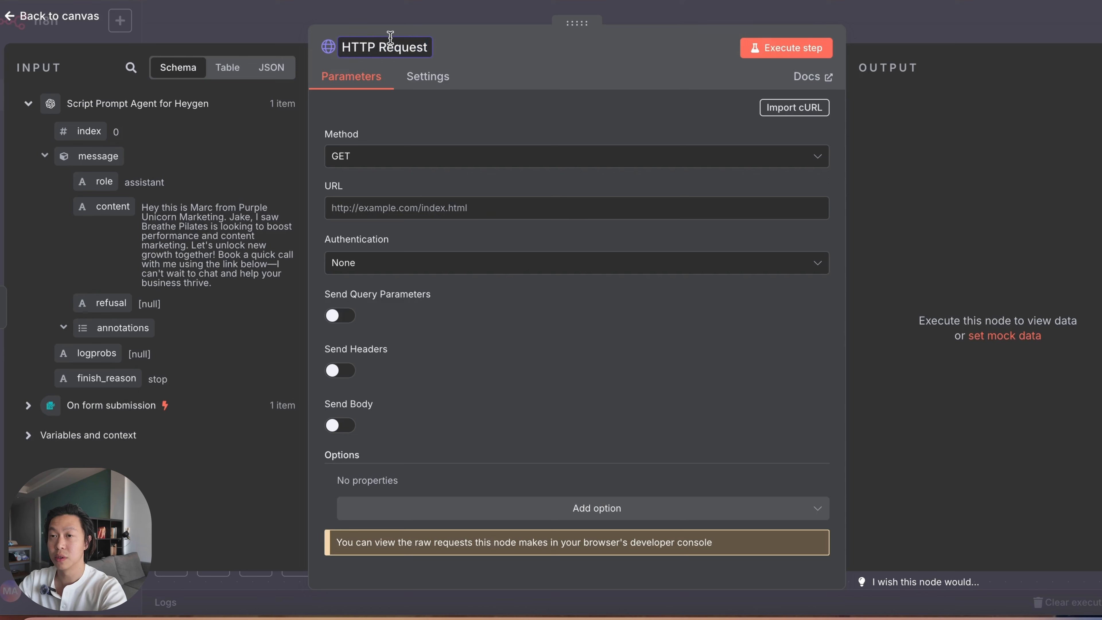
pyautogui.write('POS')
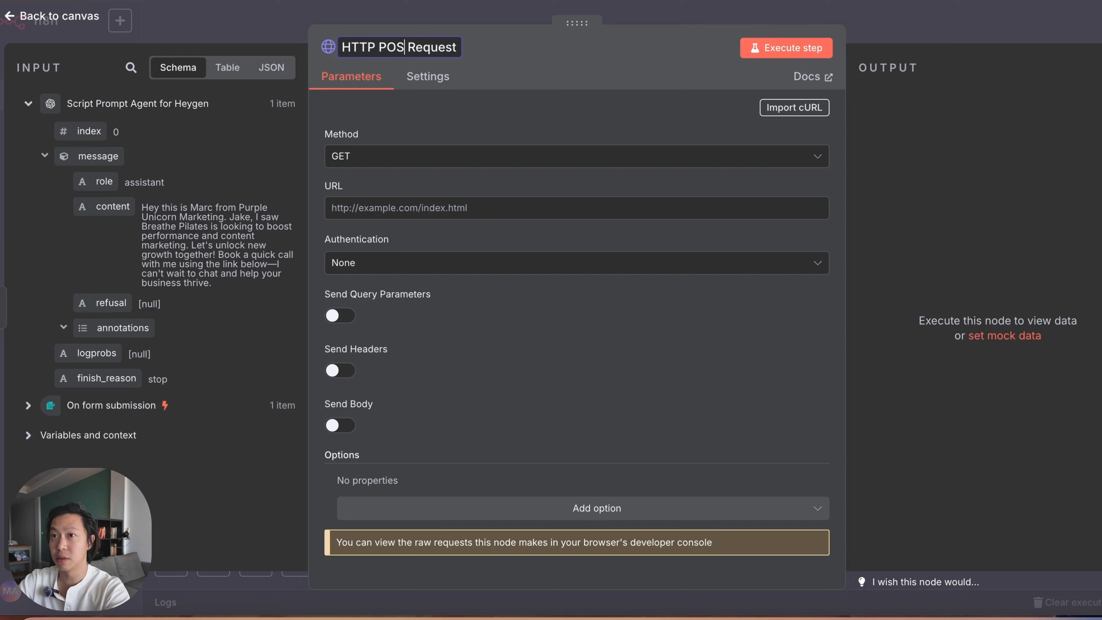
pyautogui.write('T Request ')
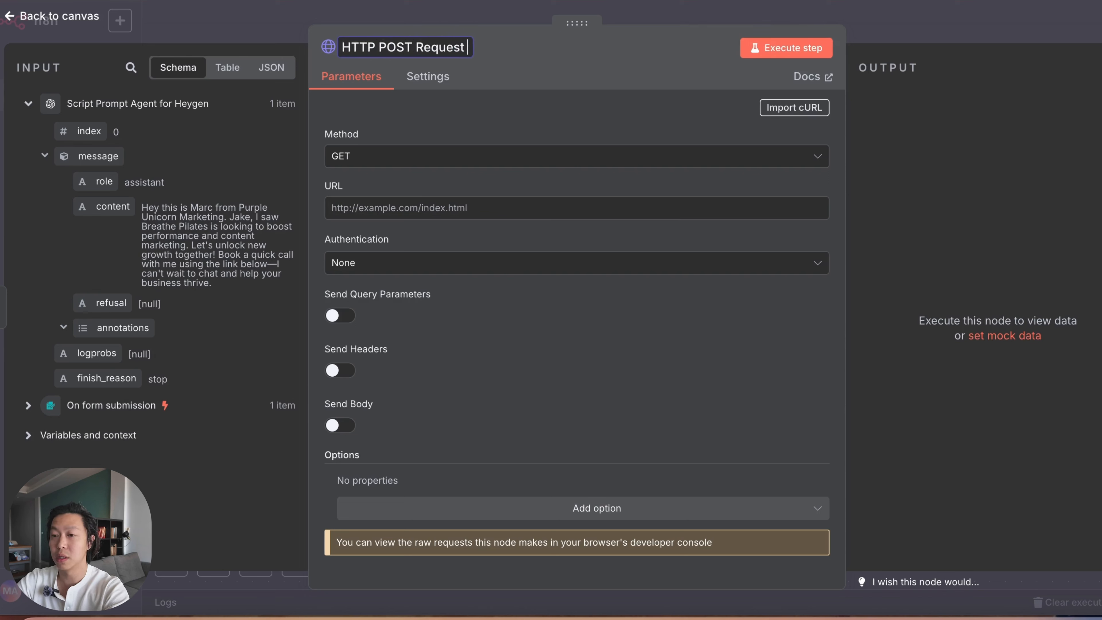
pyautogui.write('Heygen')
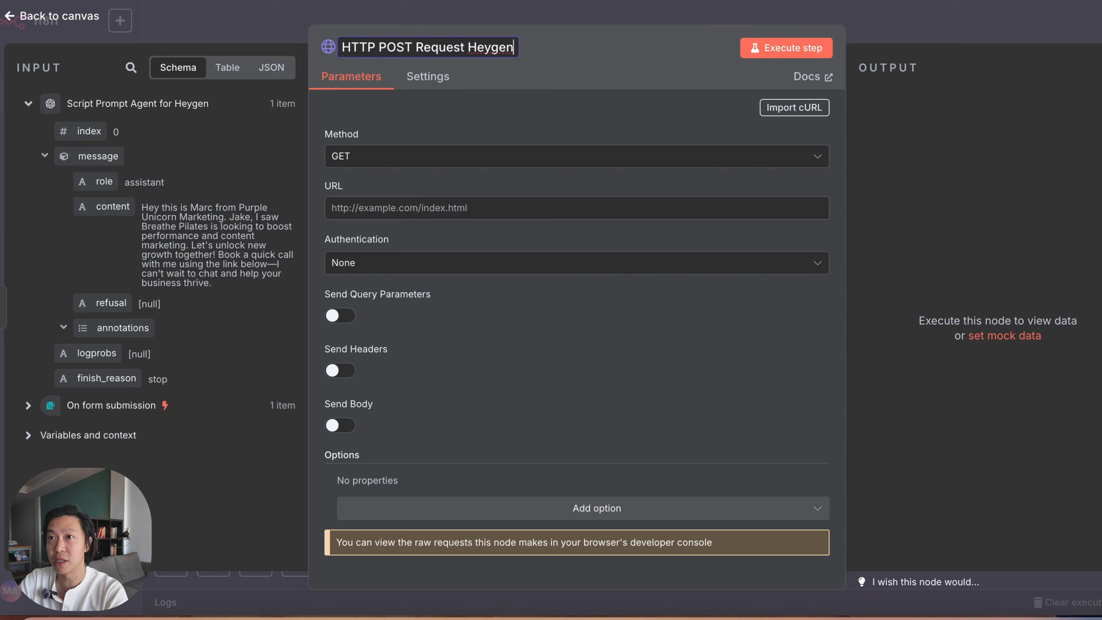
pyautogui.click(569, 46)
# Step: Open heygen.com in a new browser tab and go to the free sign-up page
pyautogui.press('super+t')
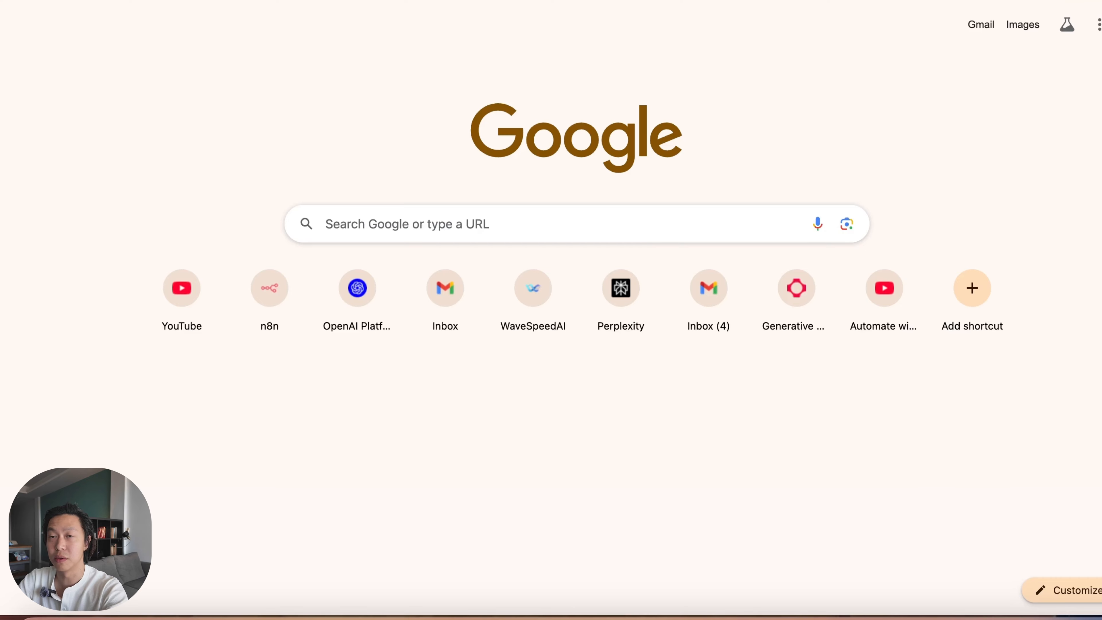
pyautogui.write('heygen.com')
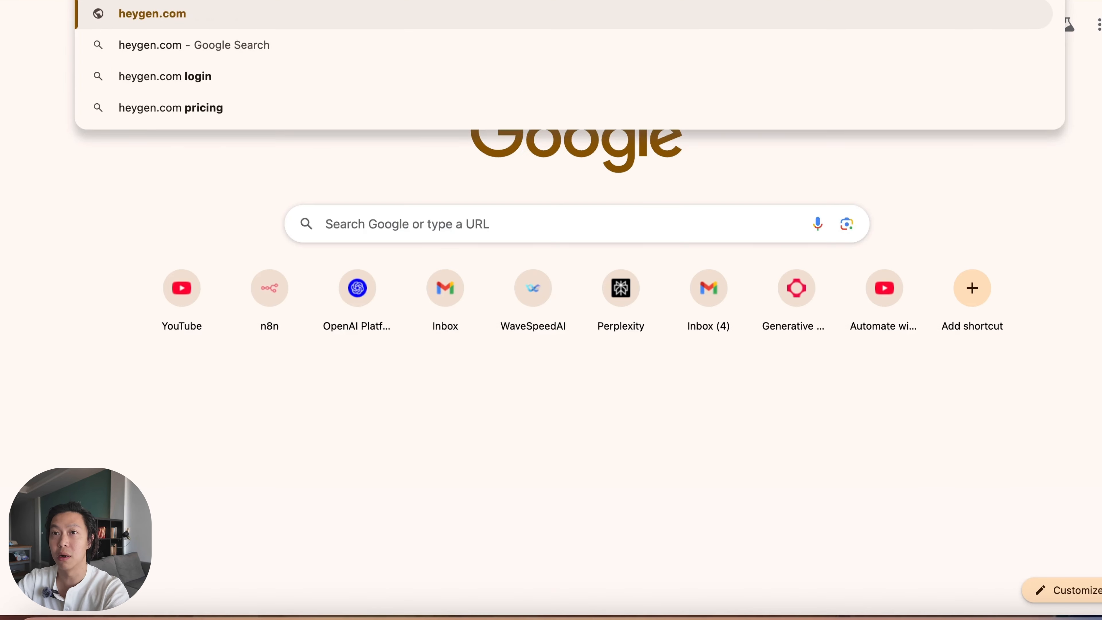
pyautogui.press('Return')
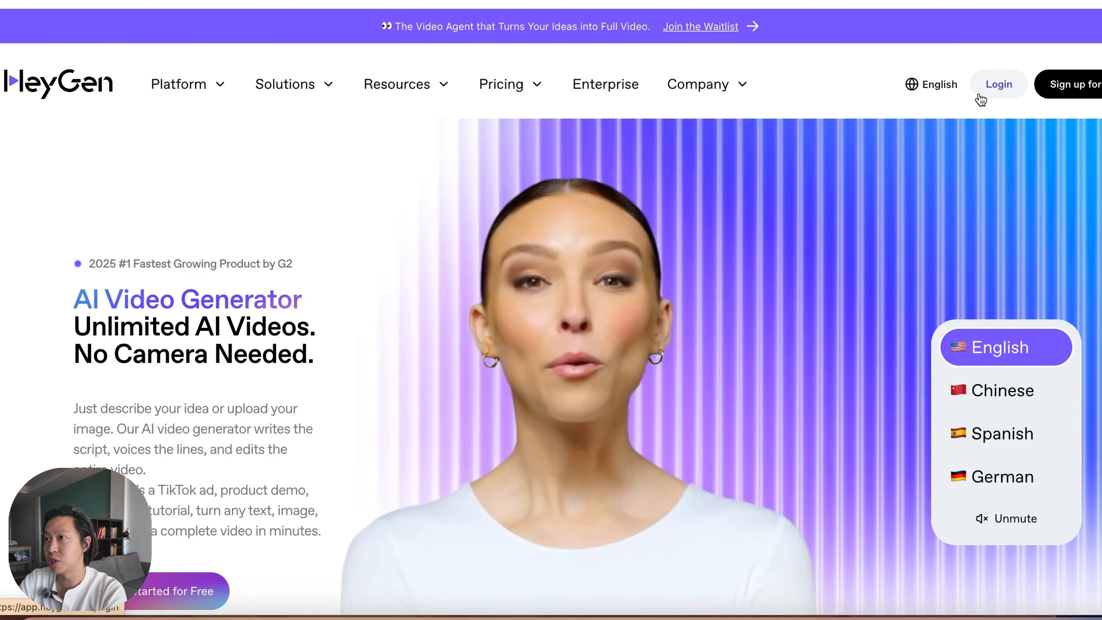
pyautogui.click(1079, 90)
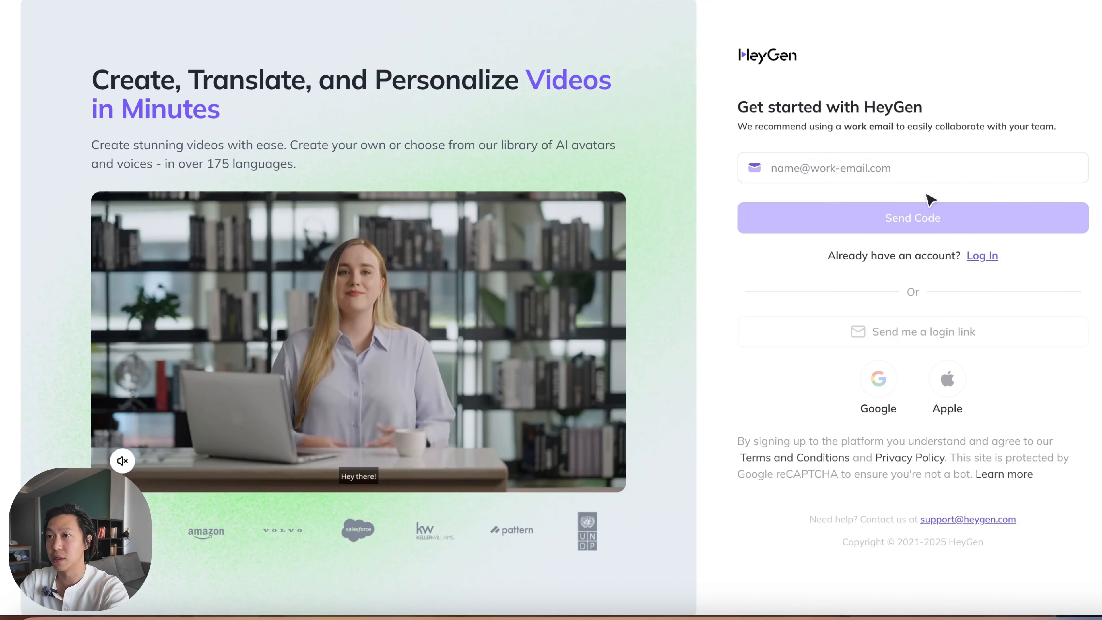
# Step: Enter the account e-mail address in the HeyGen sign-up form and submit it
pyautogui.click(919, 167)
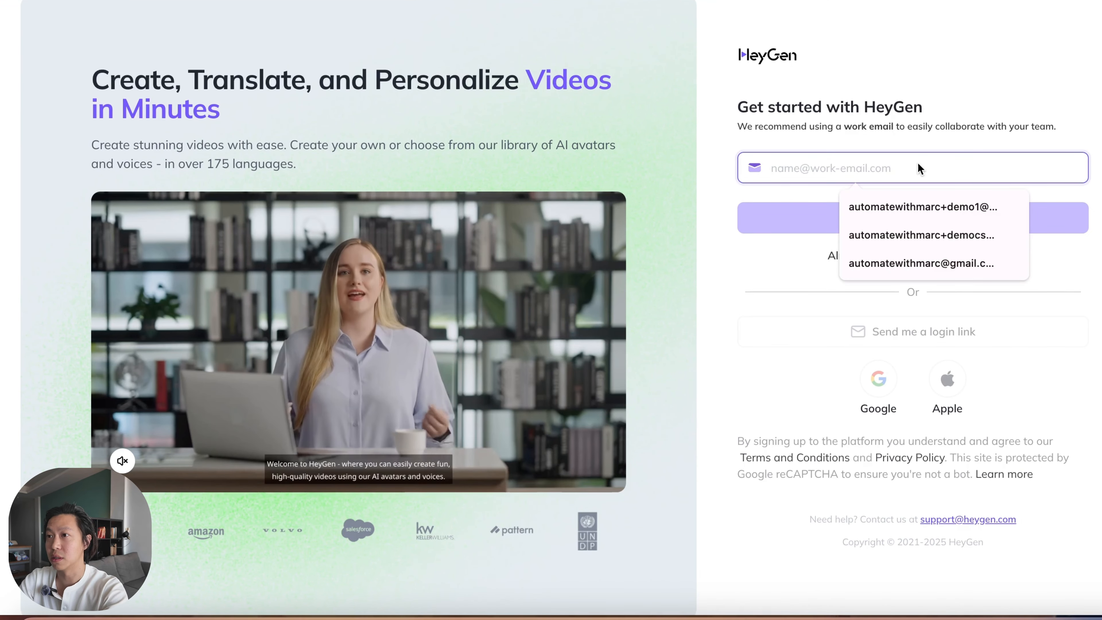
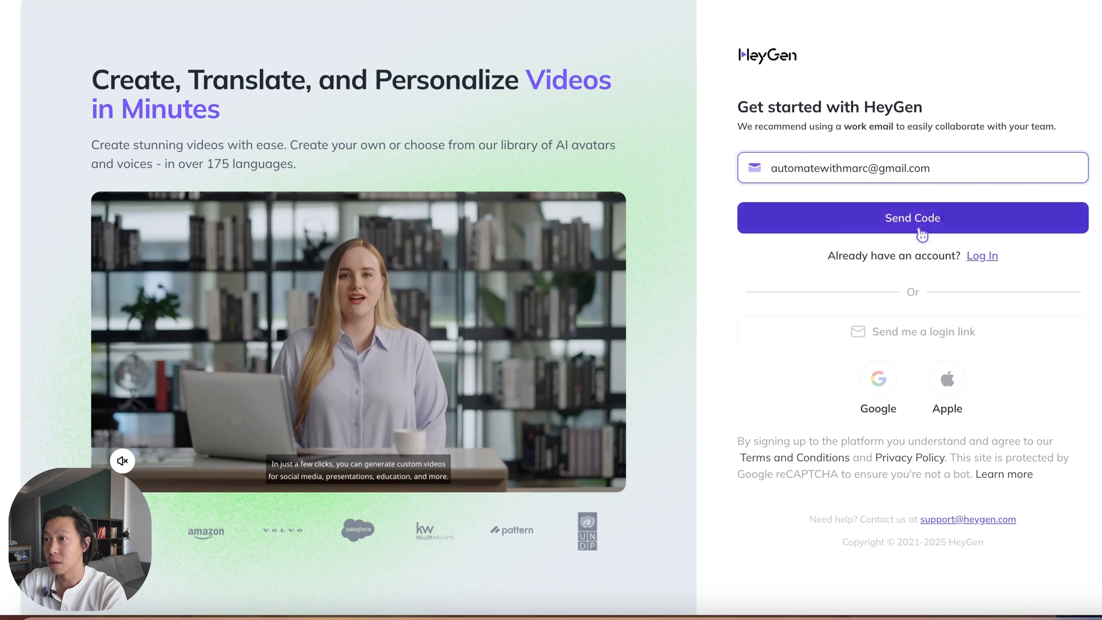
pyautogui.click(922, 234)
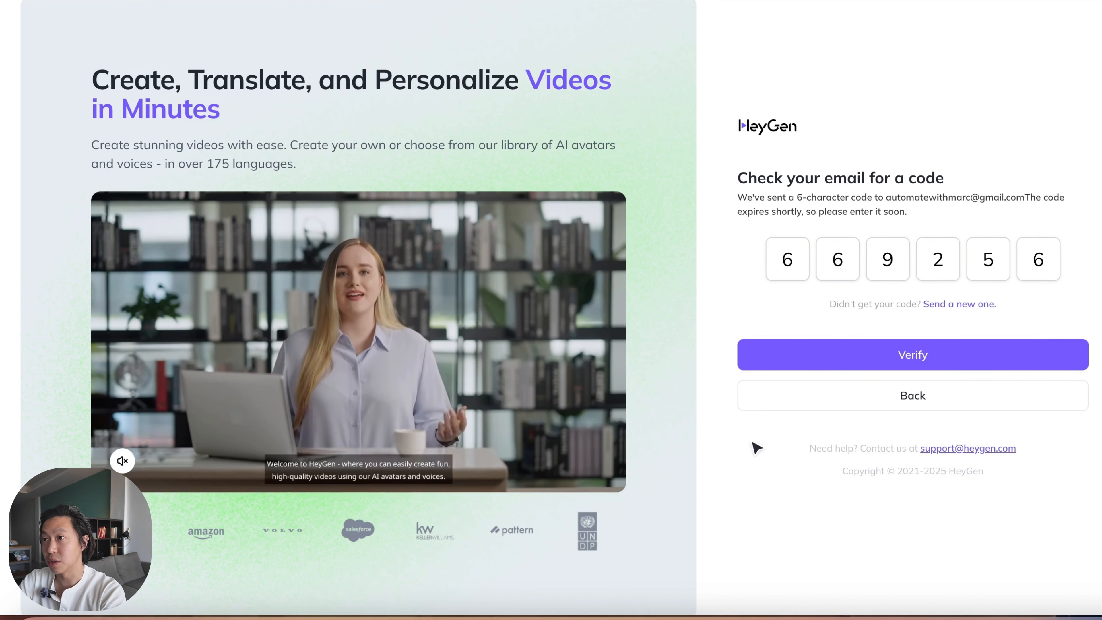
# Step: Verify the e-mailed verification code, fill in and confirm the new account password, and create the HeyGen account
pyautogui.click(864, 359)
pyautogui.click(872, 220)
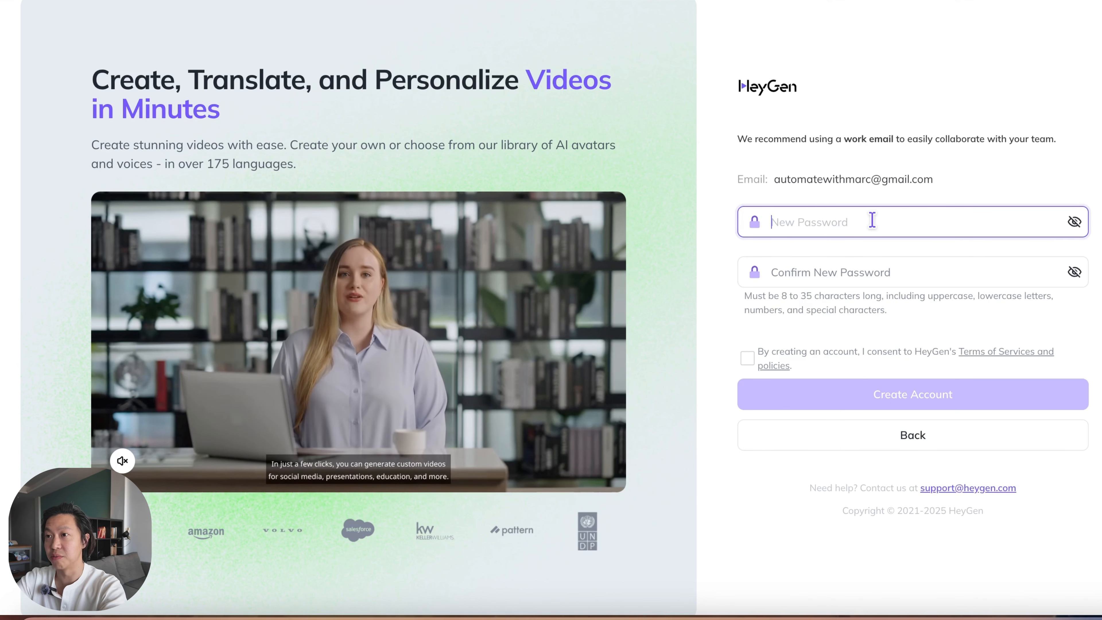
pyautogui.click(820, 394)
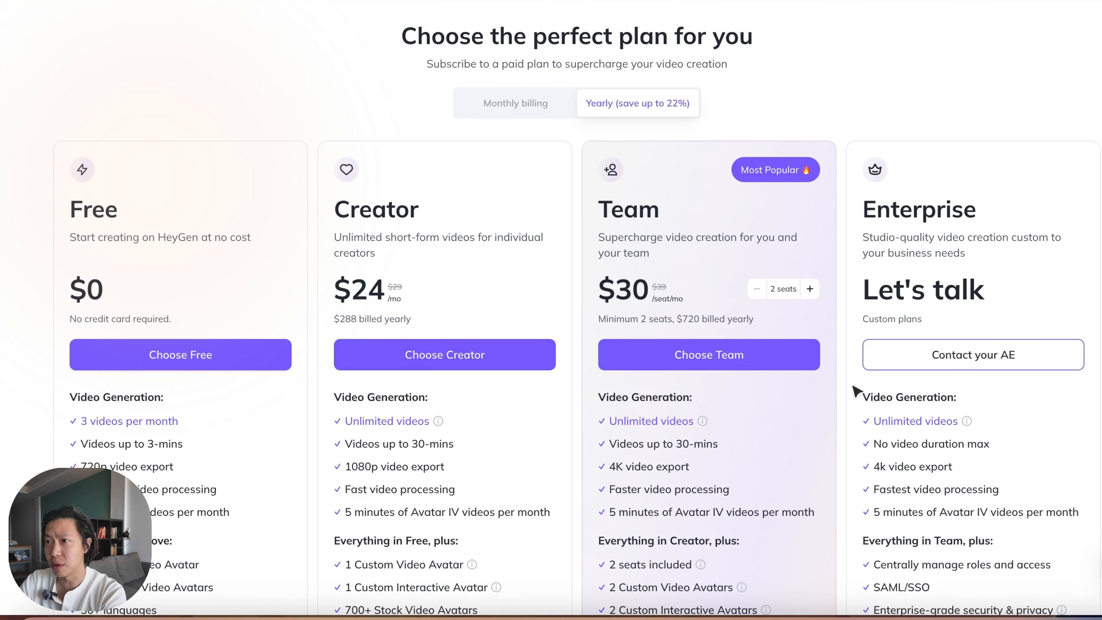
# Step: Look over the HeyGen subscription plans and choose the Free plan
pyautogui.scroll(-7, 397, 515)
pyautogui.scroll(6, 397, 515)
pyautogui.click(179, 360)
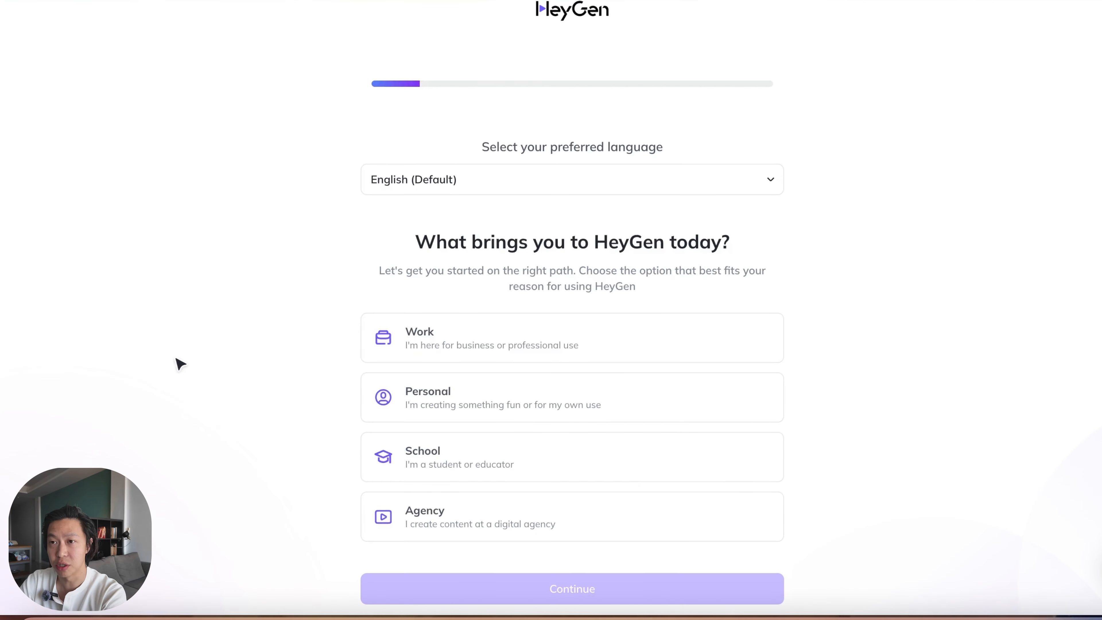
# Step: Answer the onboarding questions with Personal, Hobbyist and A marketing video, and submit them
pyautogui.click(538, 395)
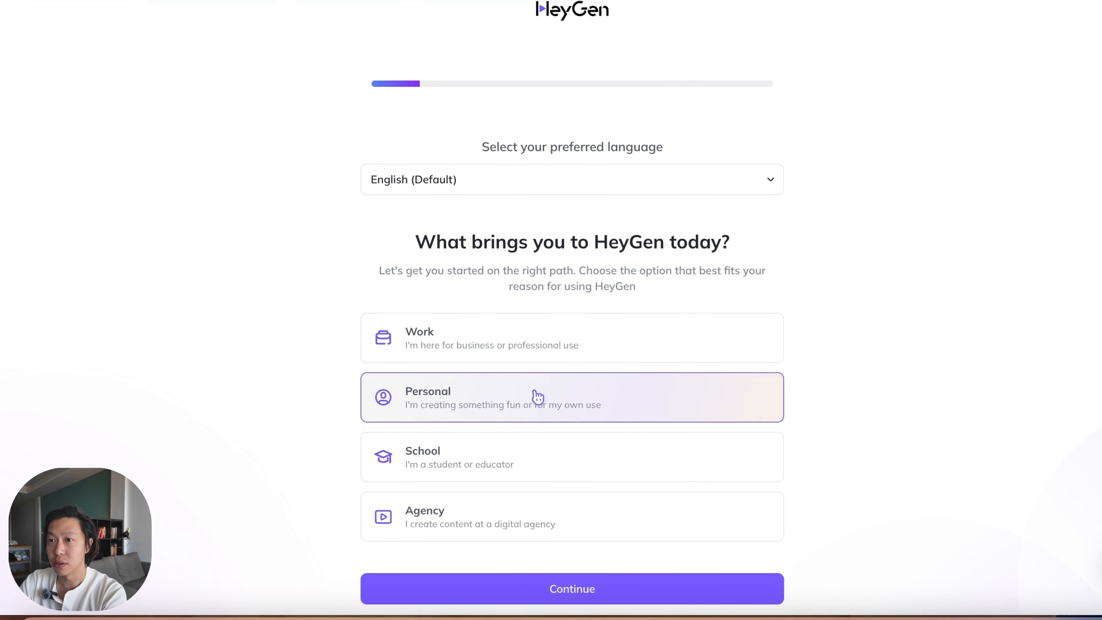
pyautogui.scroll(-1, 616, 478)
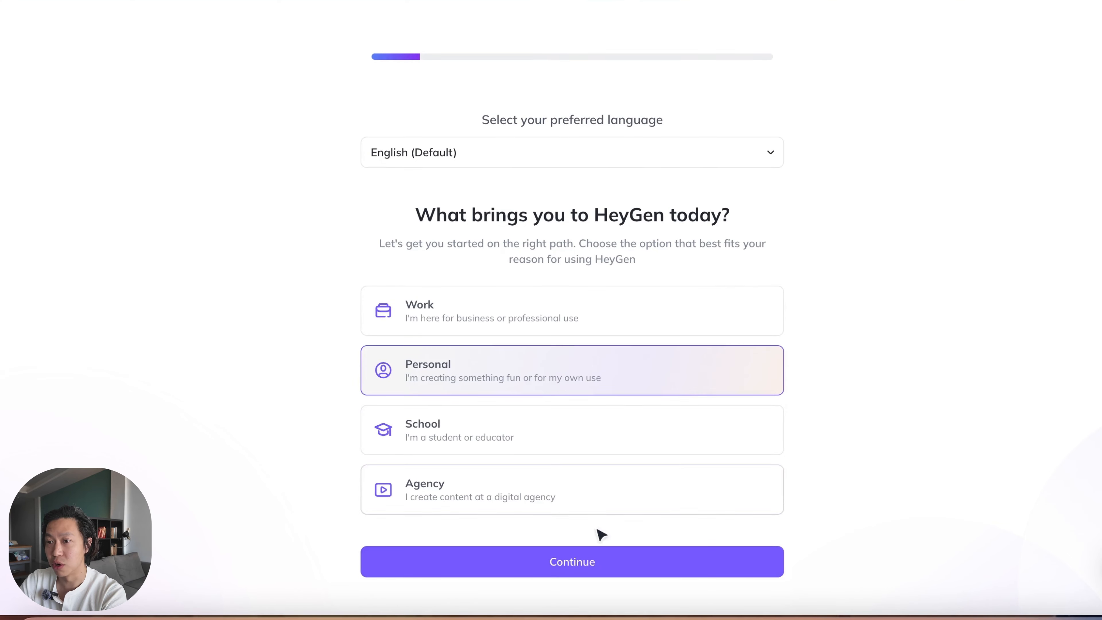
pyautogui.click(583, 561)
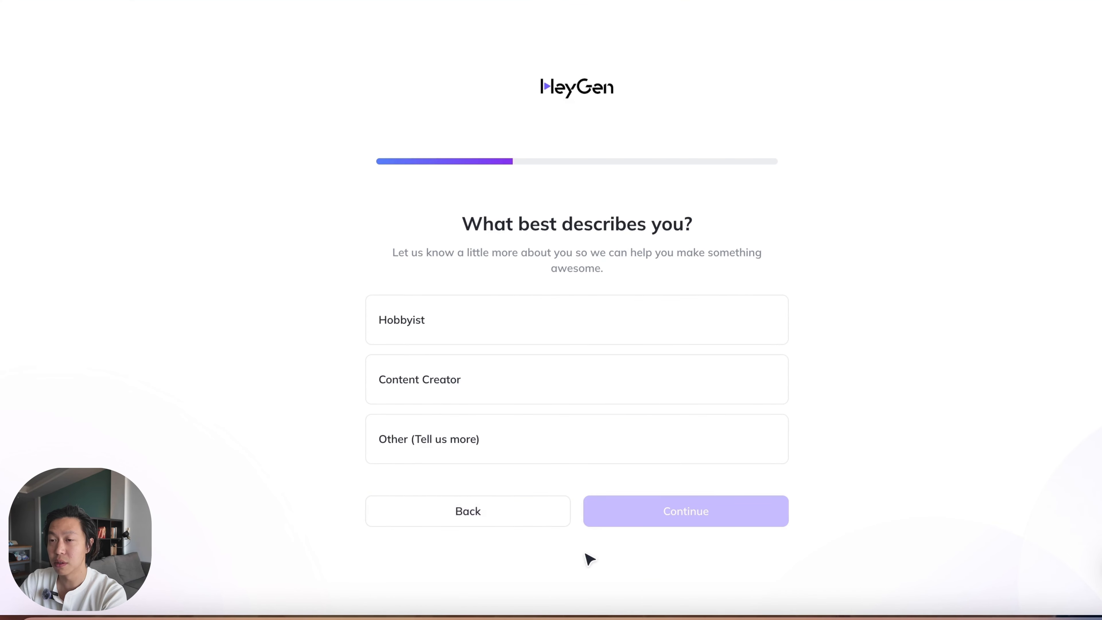
pyautogui.click(573, 335)
pyautogui.click(690, 514)
pyautogui.click(474, 266)
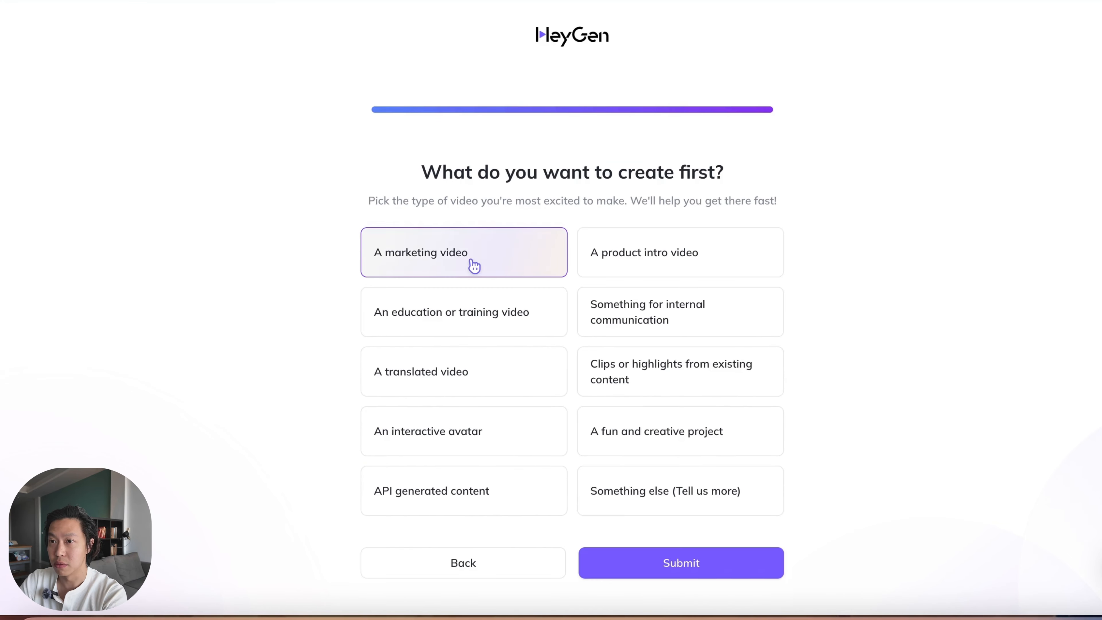
pyautogui.click(705, 564)
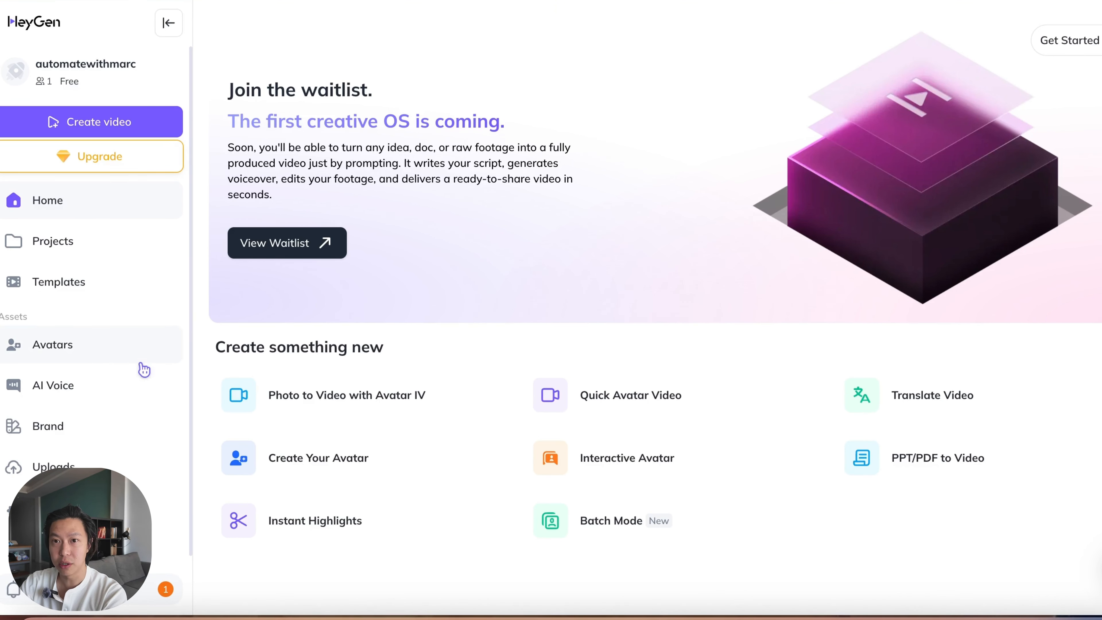
# Step: Start creating a new custom avatar in HeyGen from video footage
pyautogui.click(100, 350)
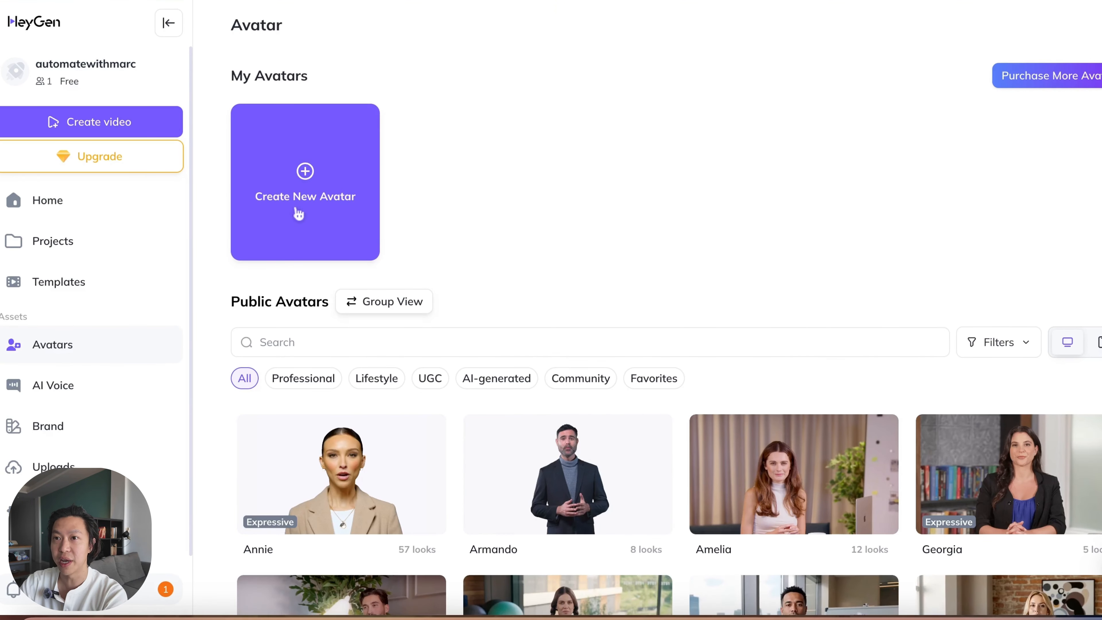
pyautogui.click(307, 208)
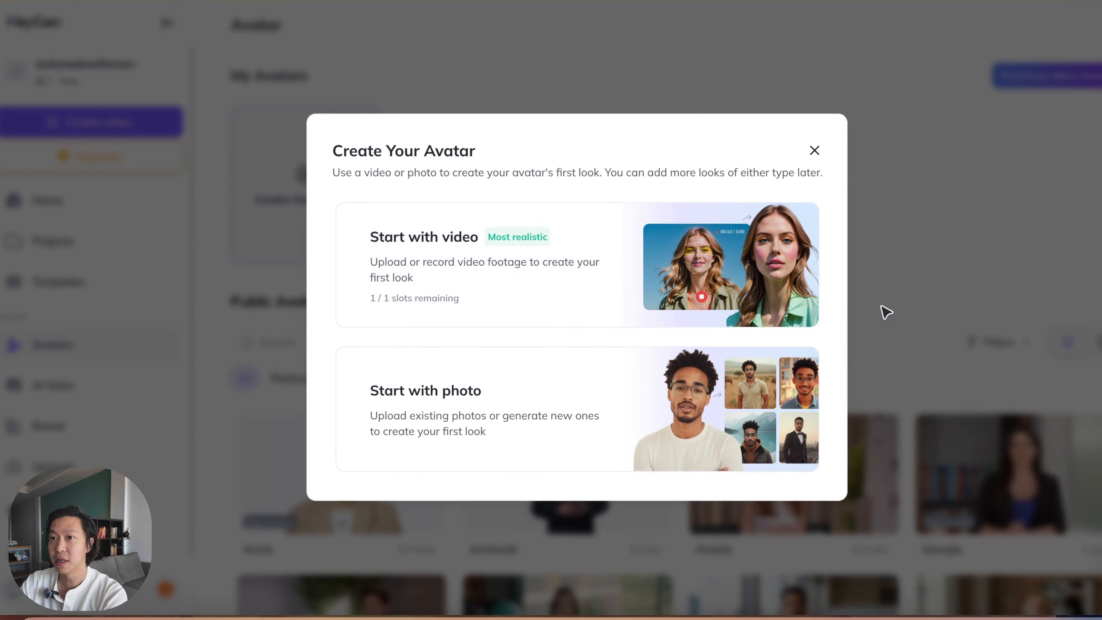
pyautogui.click(649, 281)
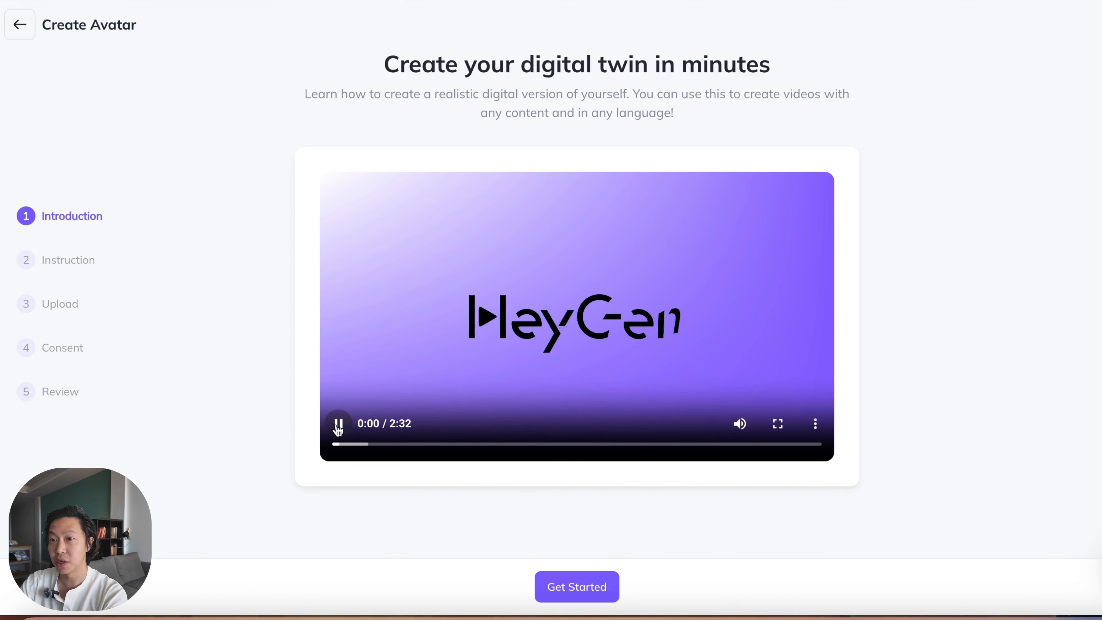
# Step: Go through the avatar introduction and footage instructions to the upload stage, and compare webcam recording with uploading a file
pyautogui.click(339, 425)
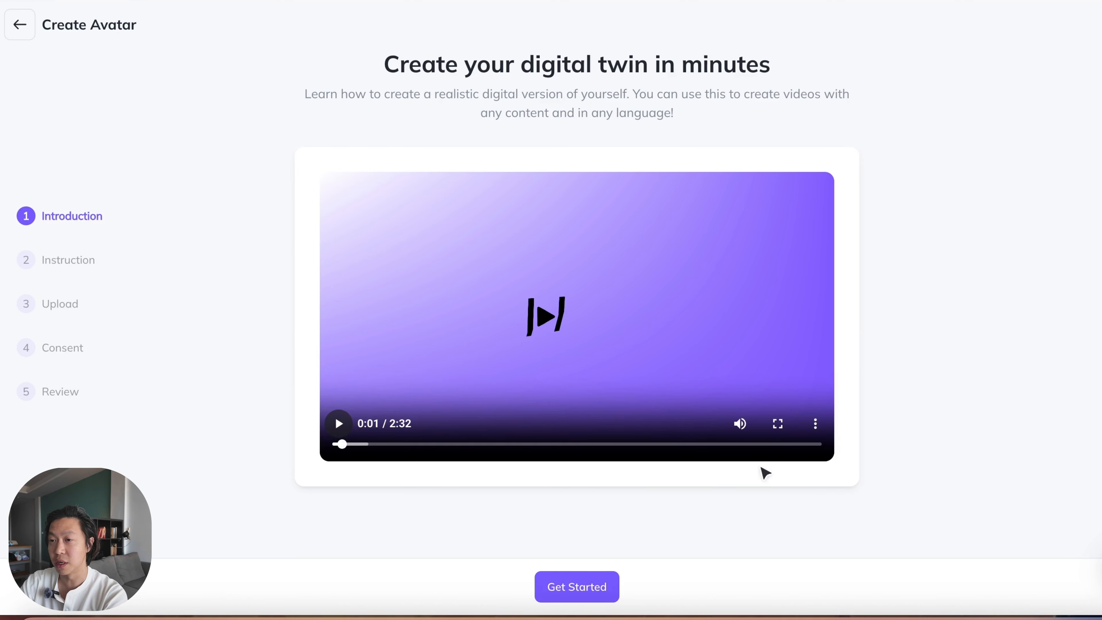
pyautogui.click(605, 586)
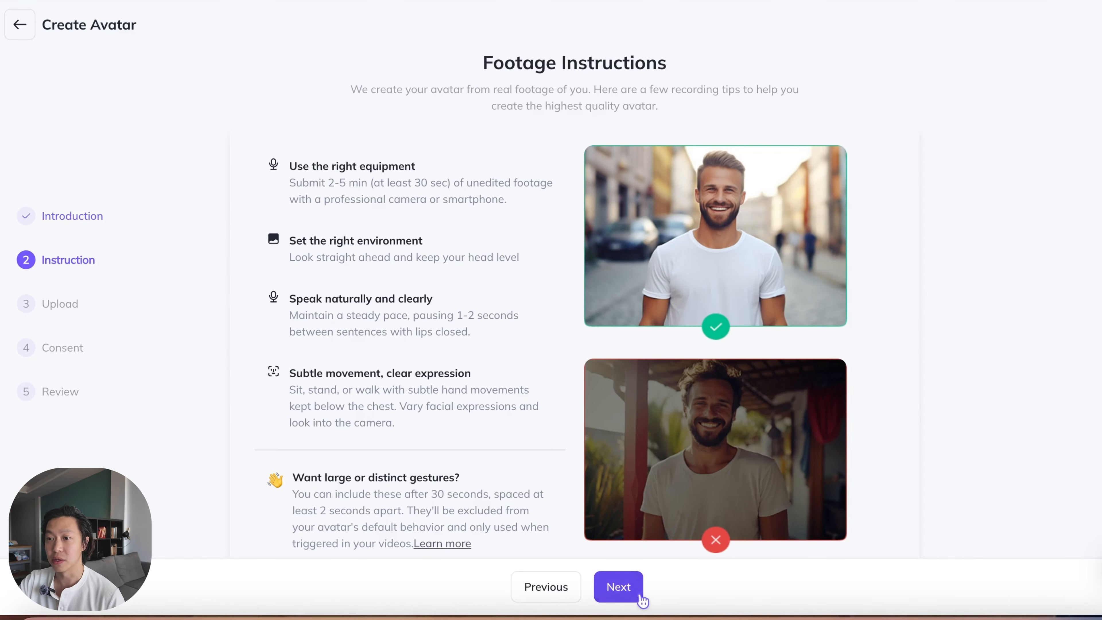
pyautogui.click(631, 593)
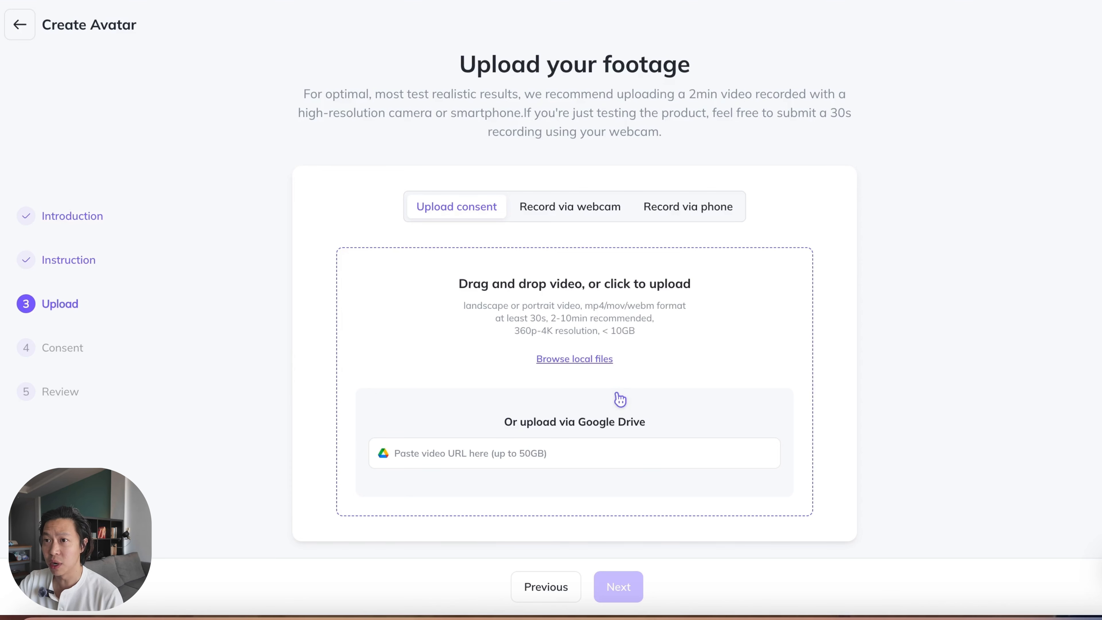
pyautogui.click(583, 213)
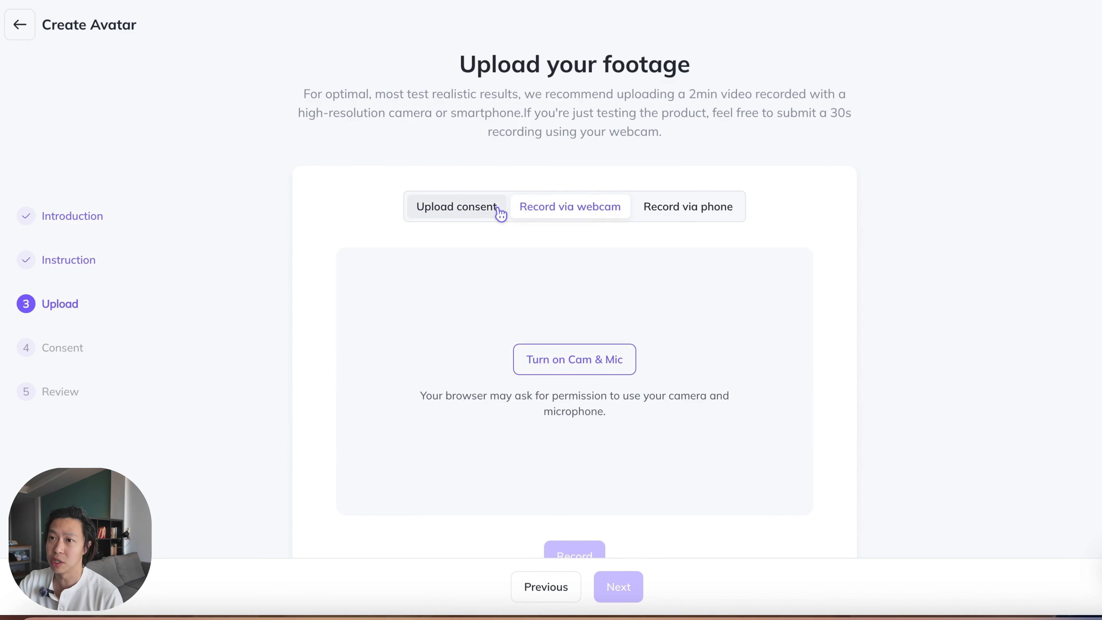
pyautogui.click(471, 215)
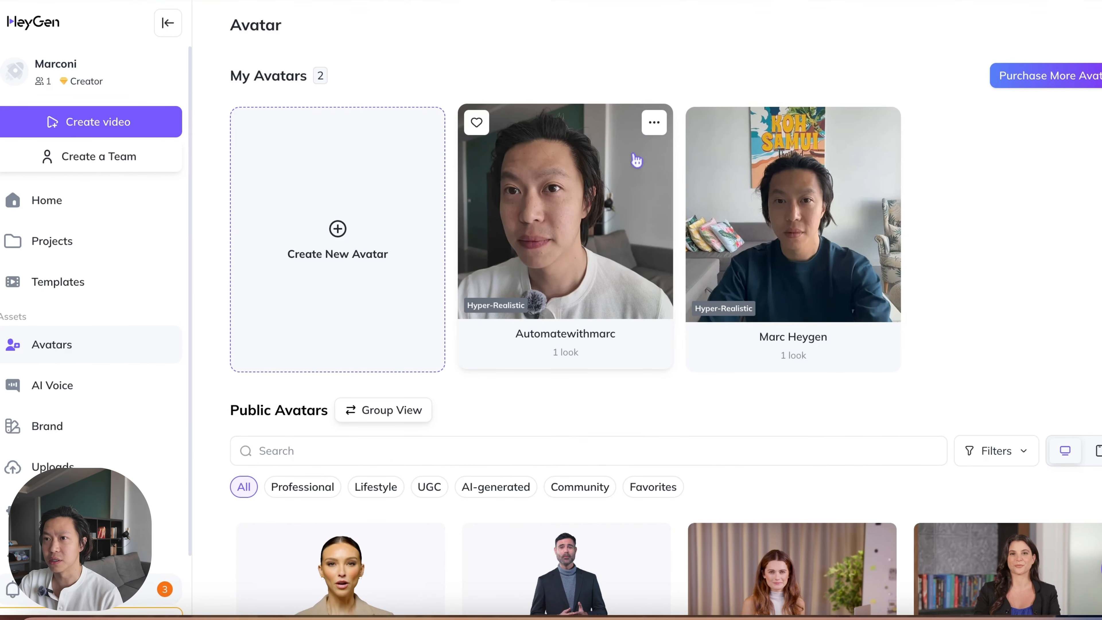
# Step: Open the newly made hyper-realistic avatar, check out its new look and close the preview
pyautogui.click(616, 340)
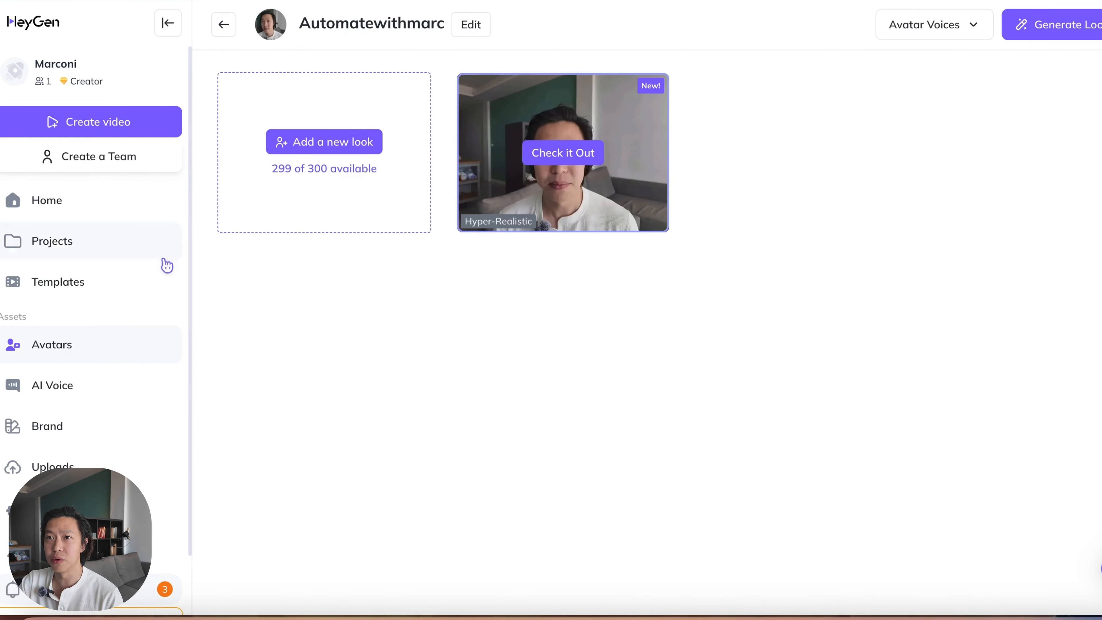
pyautogui.click(562, 150)
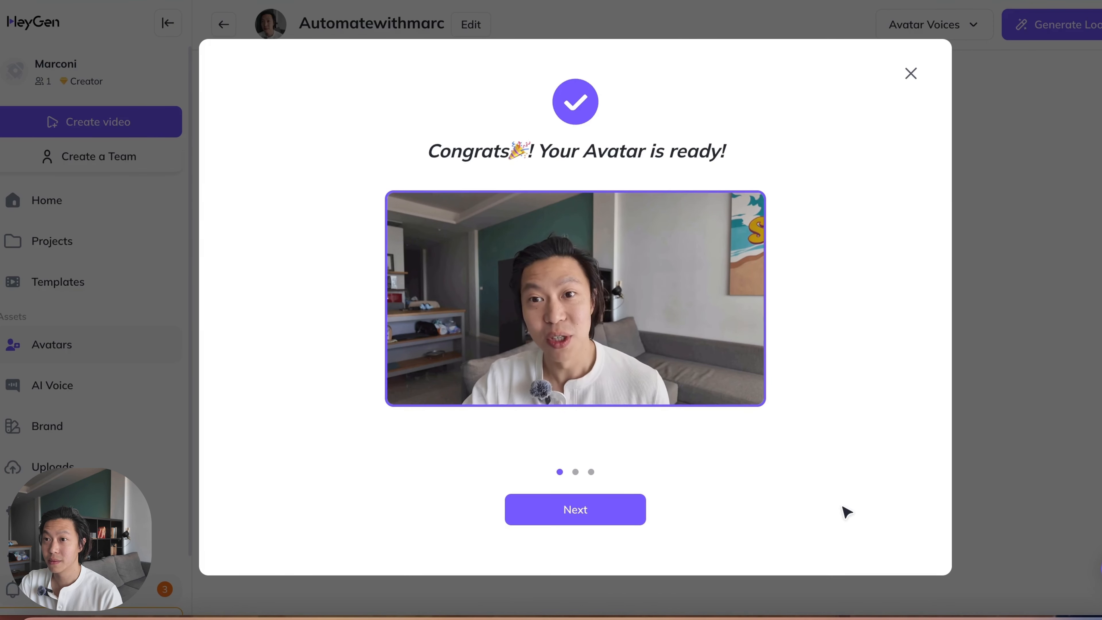
pyautogui.click(912, 85)
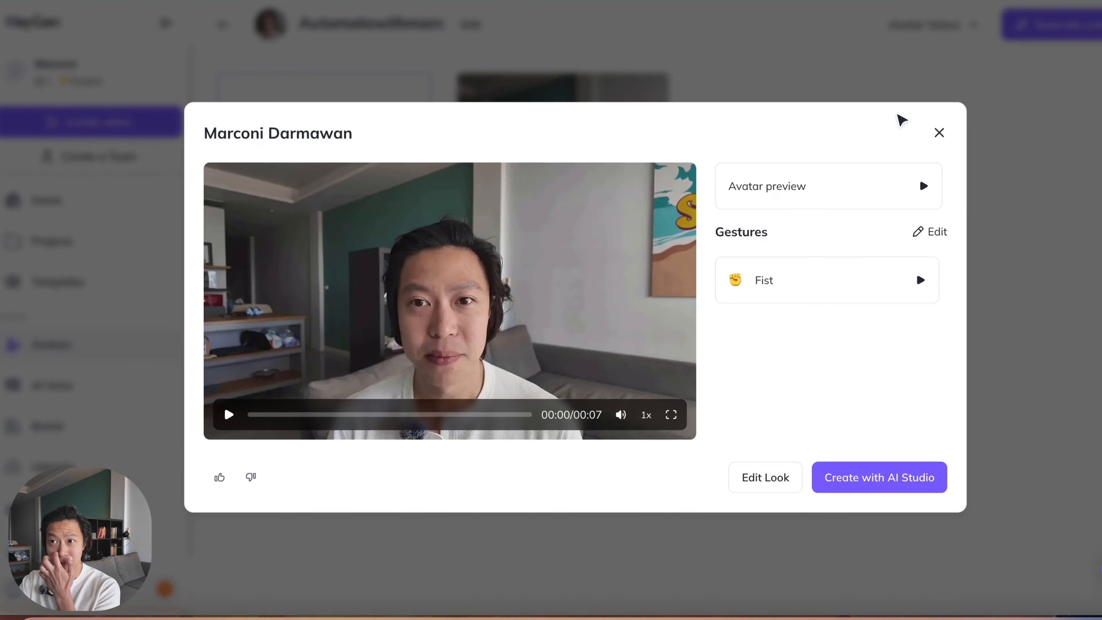
pyautogui.click(940, 133)
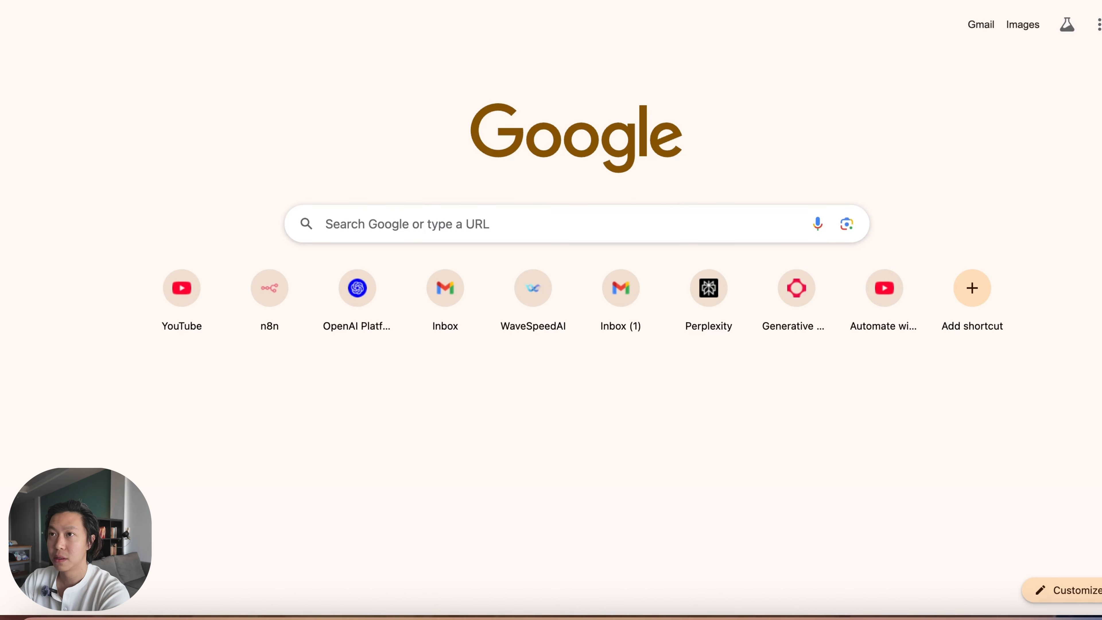
pyautogui.click(578, 222)
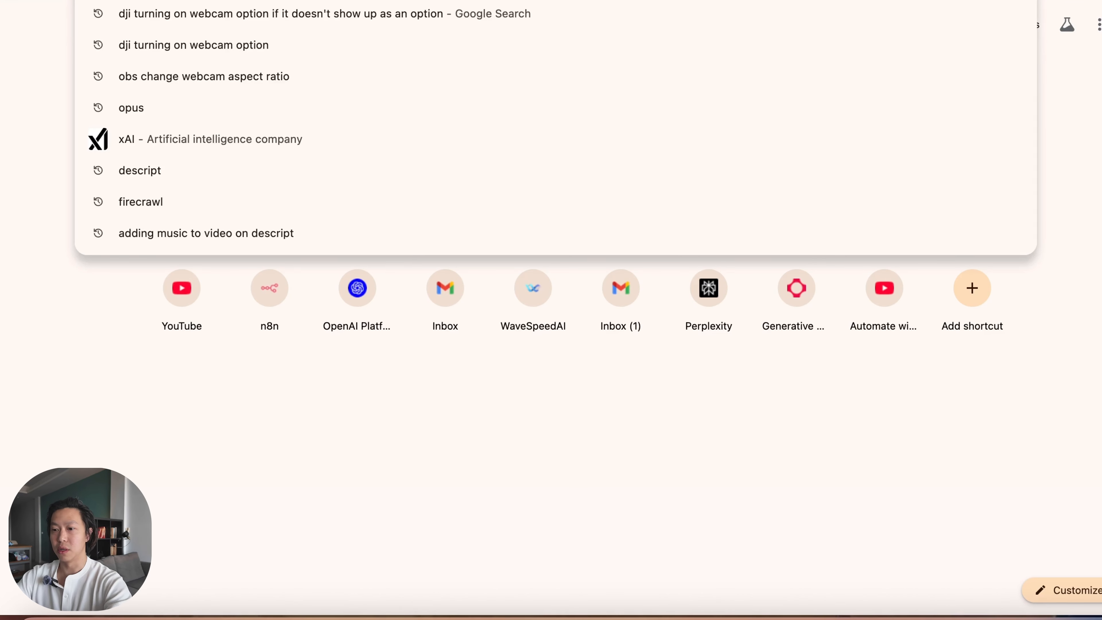
# Step: Search the web for "heygen api documentation" in a new tab and open the API Reference of the HeyGen developer hub
pyautogui.write('heygen api')
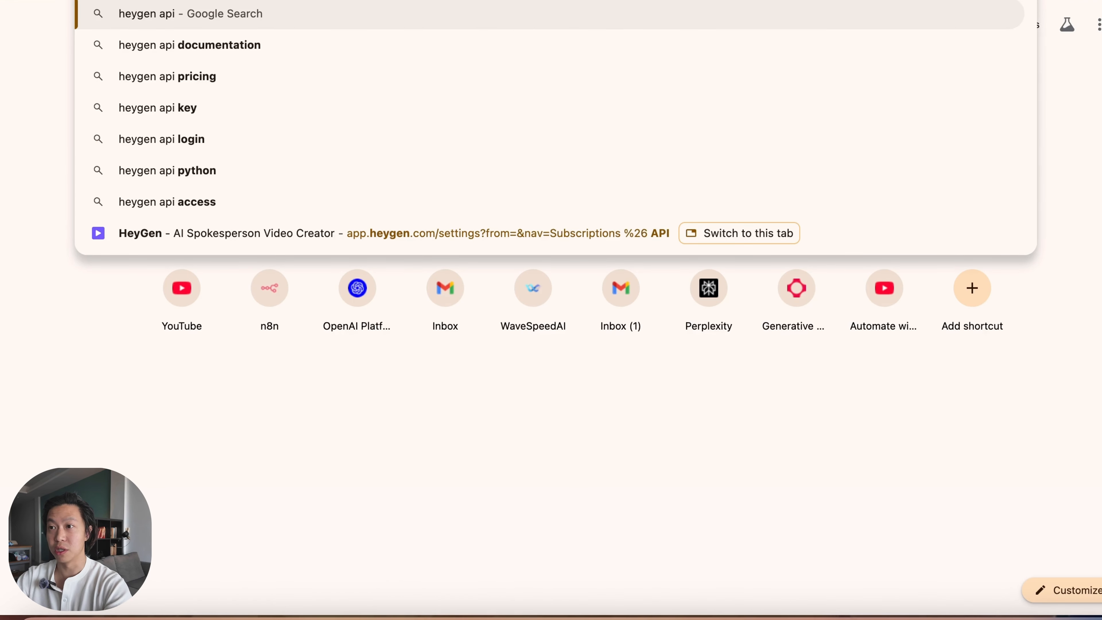
pyautogui.press('Down')
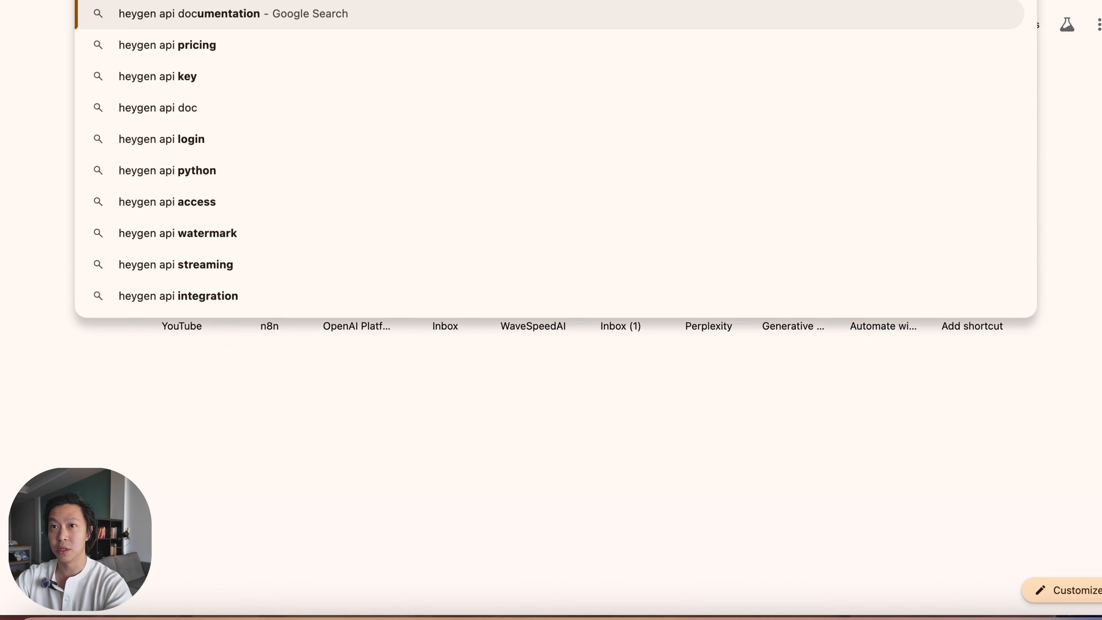
pyautogui.press('Return')
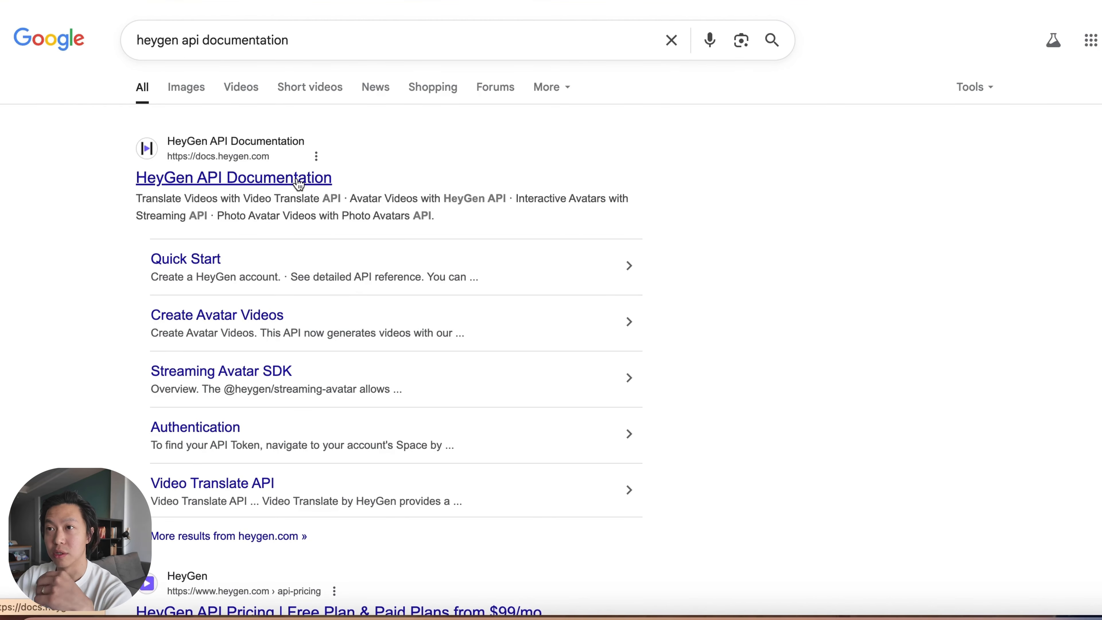
pyautogui.click(322, 177)
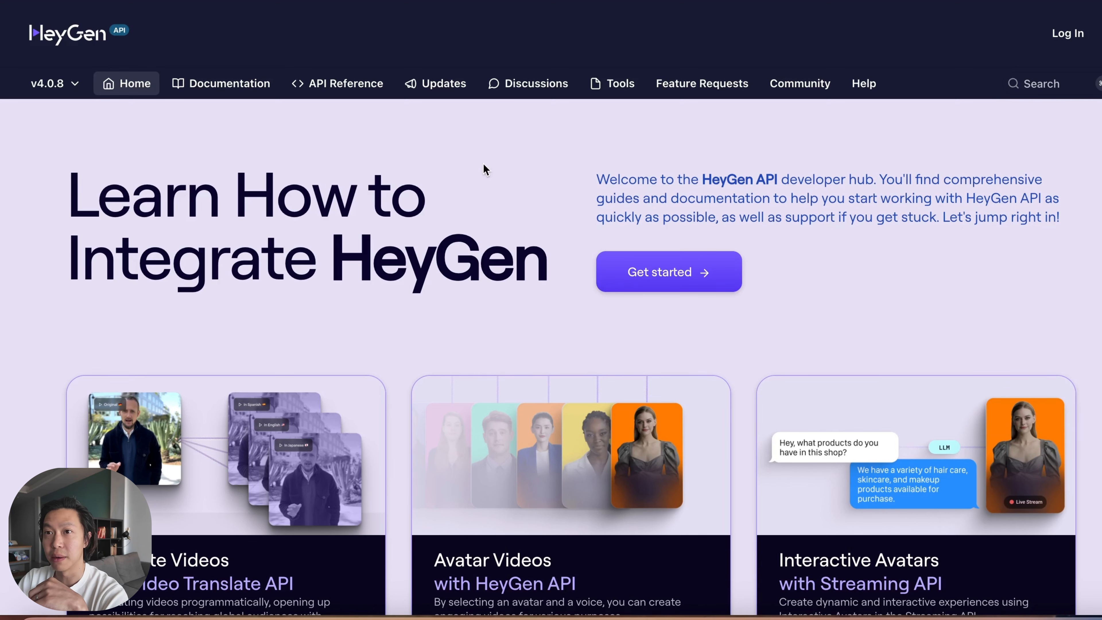
pyautogui.click(366, 87)
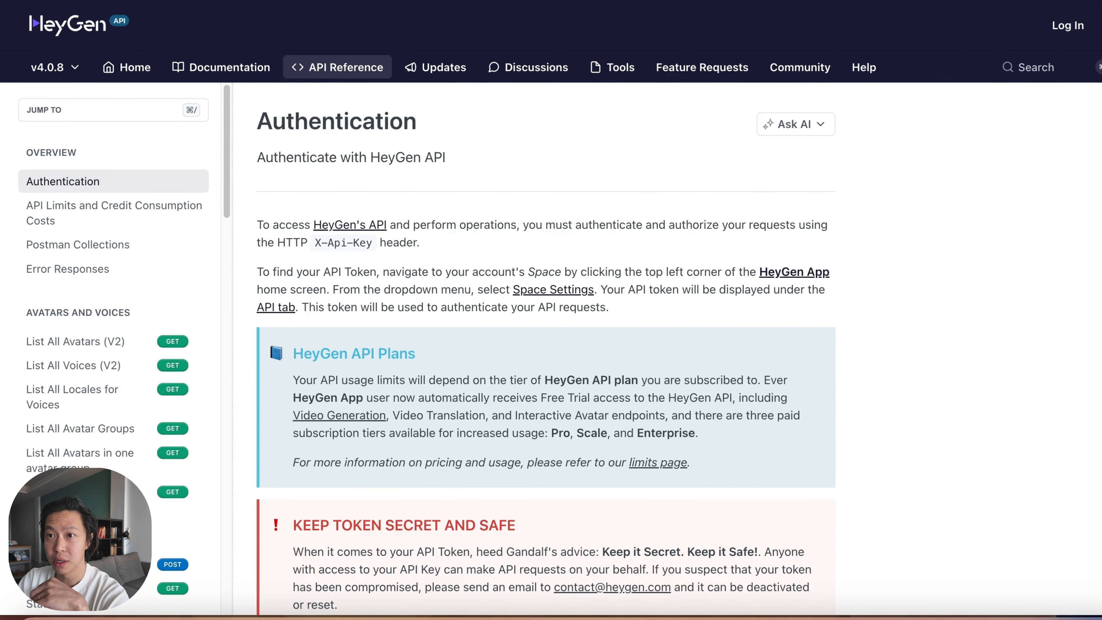
# Step: Open the Create Avatar Video (V2) reference, load its Request Example and copy the cURL request
pyautogui.scroll(-5, 118, 380)
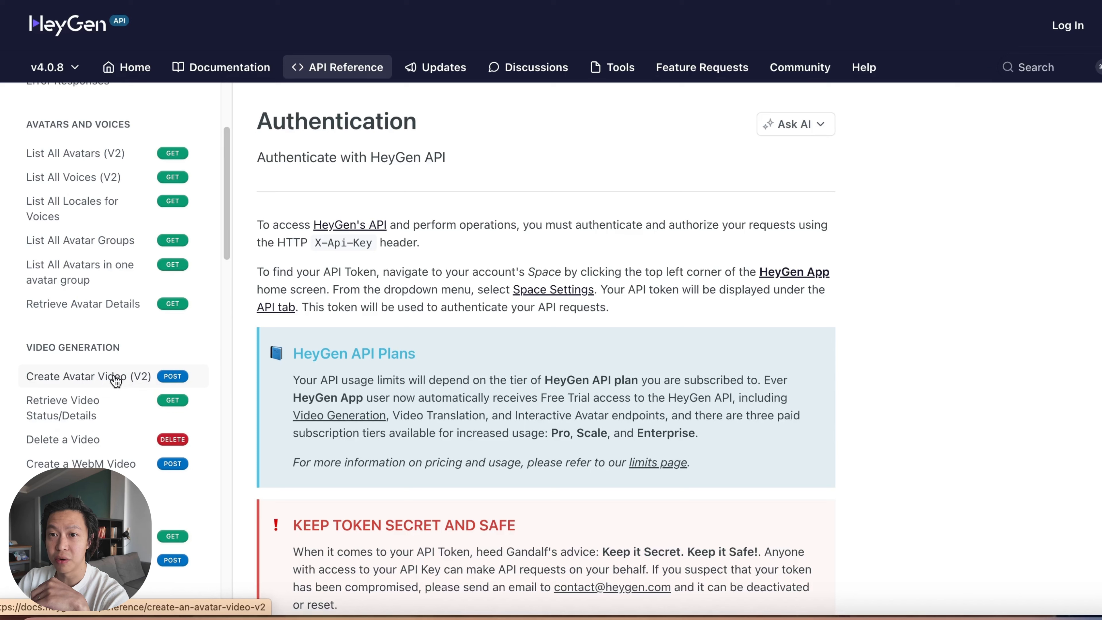
pyautogui.click(108, 383)
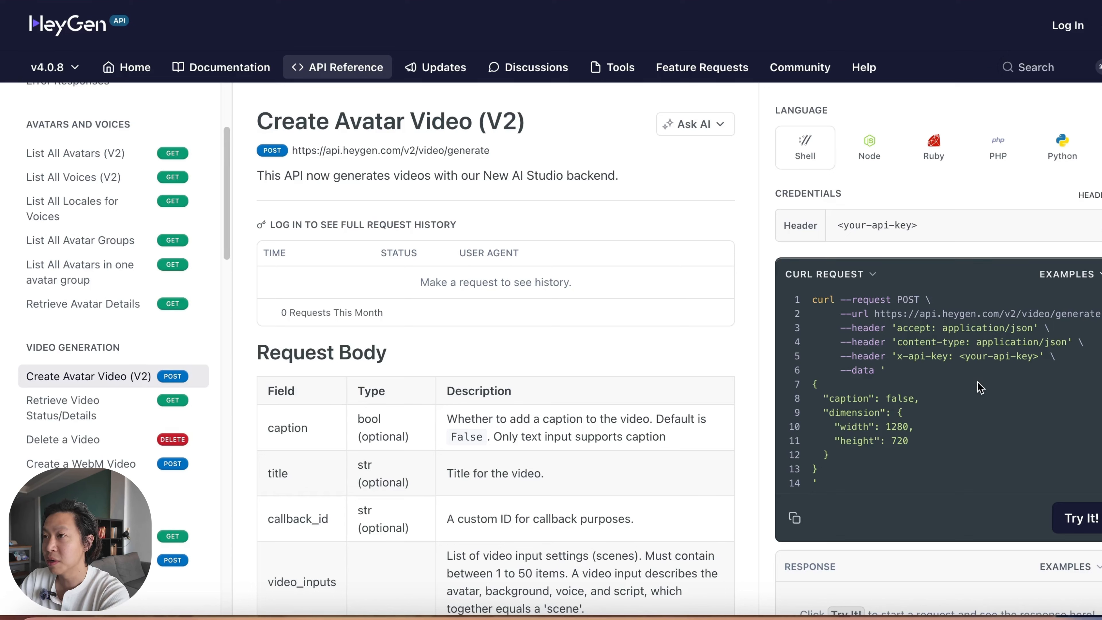
pyautogui.click(1095, 278)
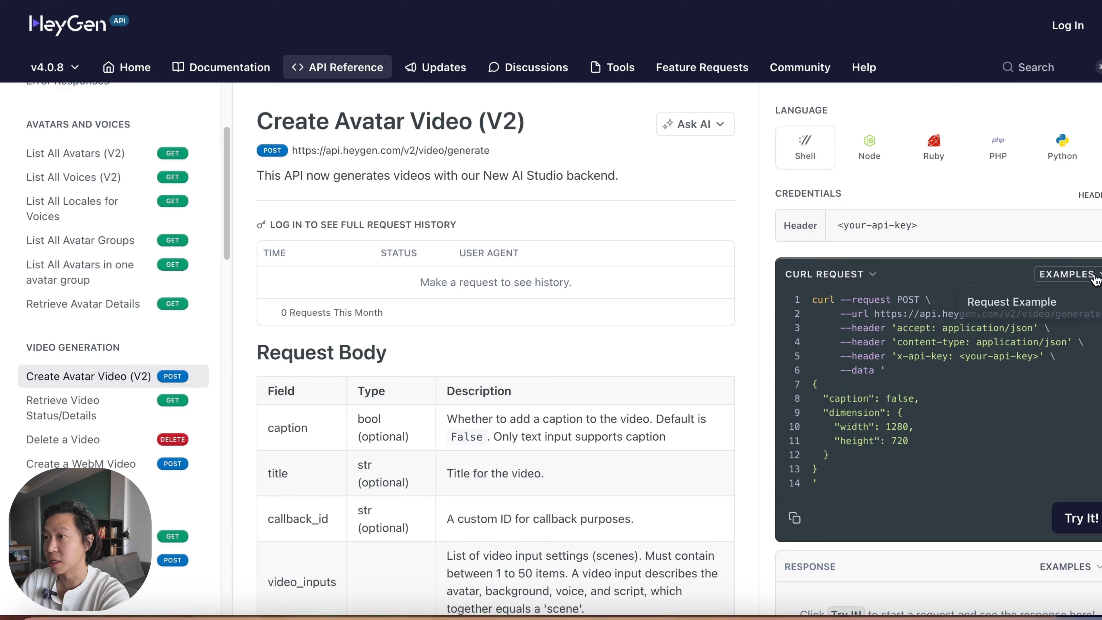
pyautogui.click(1029, 300)
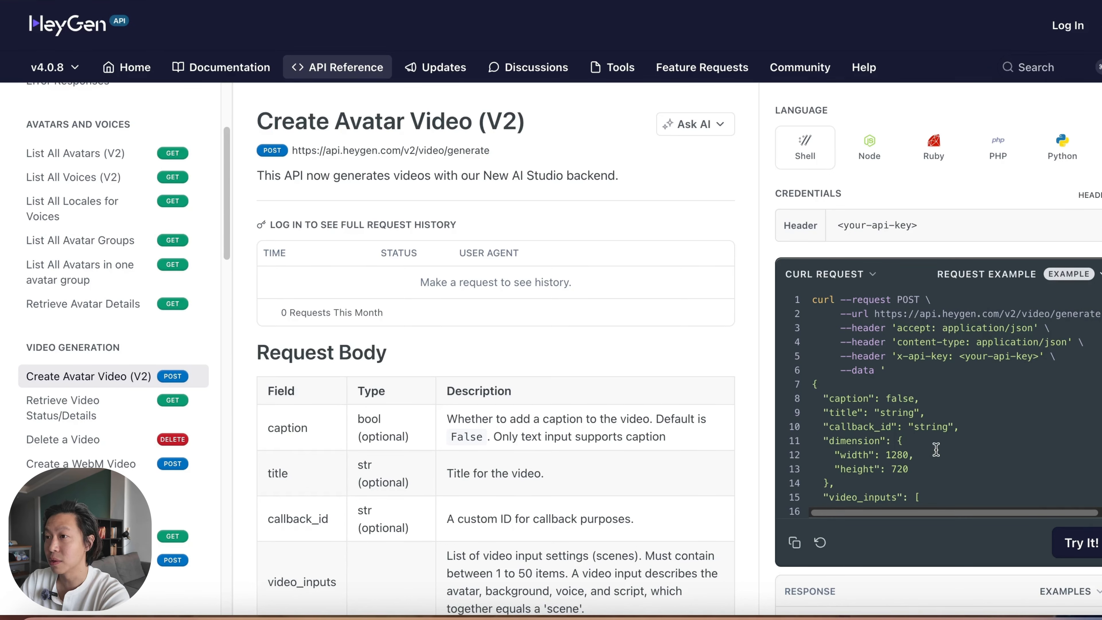
pyautogui.scroll(-5, 972, 452)
pyautogui.scroll(5, 972, 450)
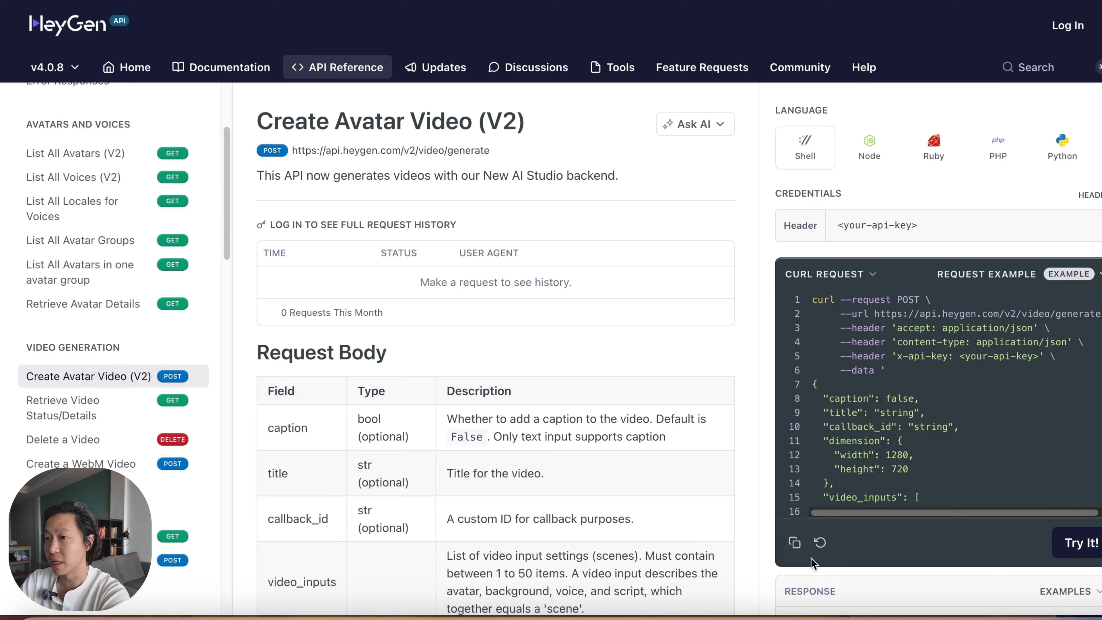
pyautogui.click(795, 543)
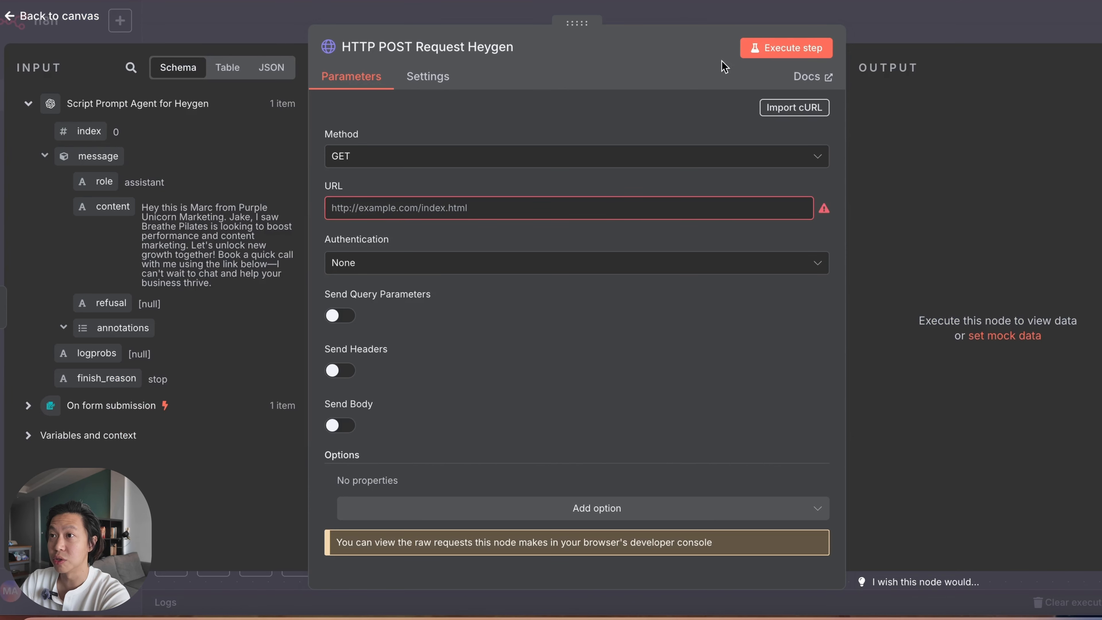
# Step: In n8n, import the copied cURL command into the HTTP POST Request Heygen node
pyautogui.click(795, 108)
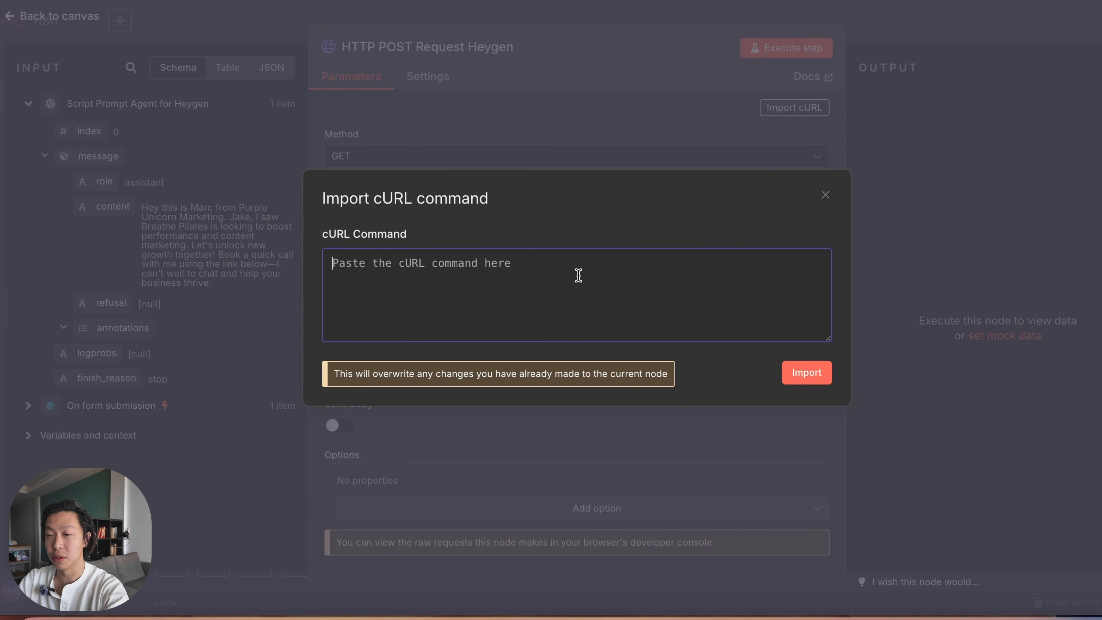
pyautogui.hotkey('ctrl', 'v')
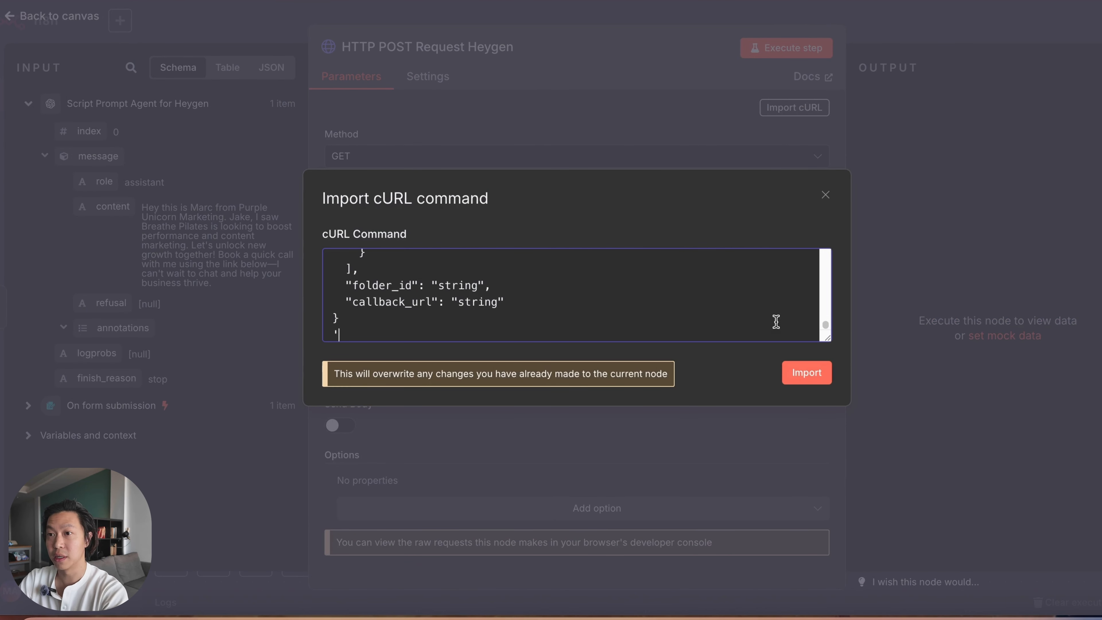
pyautogui.click(807, 374)
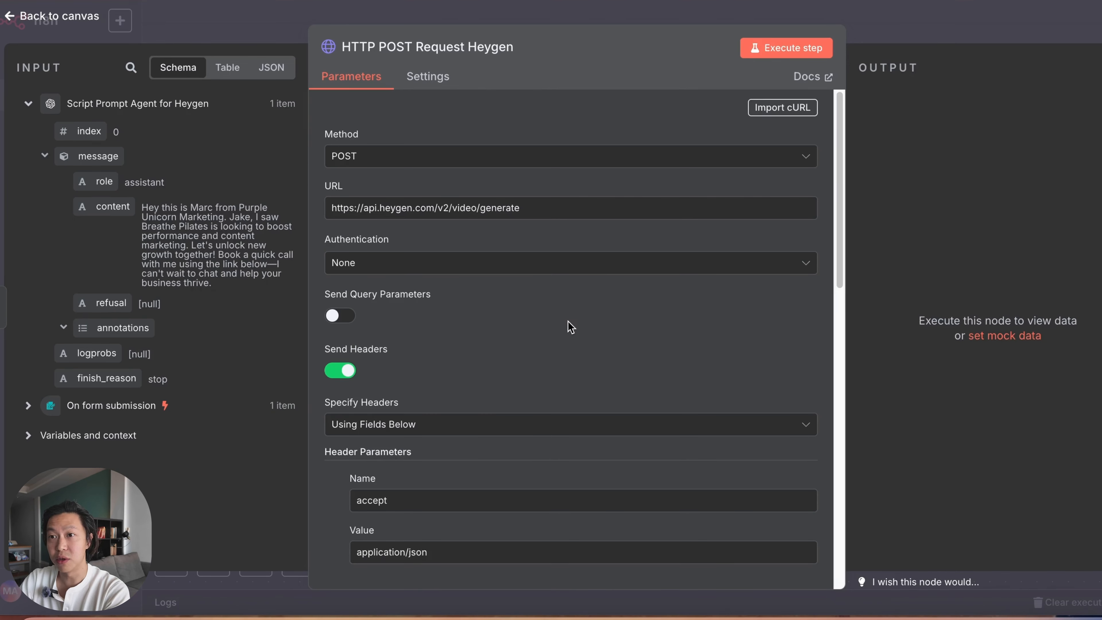
# Step: Set the node's authentication to Generic Credential Type with Header Auth as the generic auth type
pyautogui.click(587, 264)
pyautogui.click(484, 382)
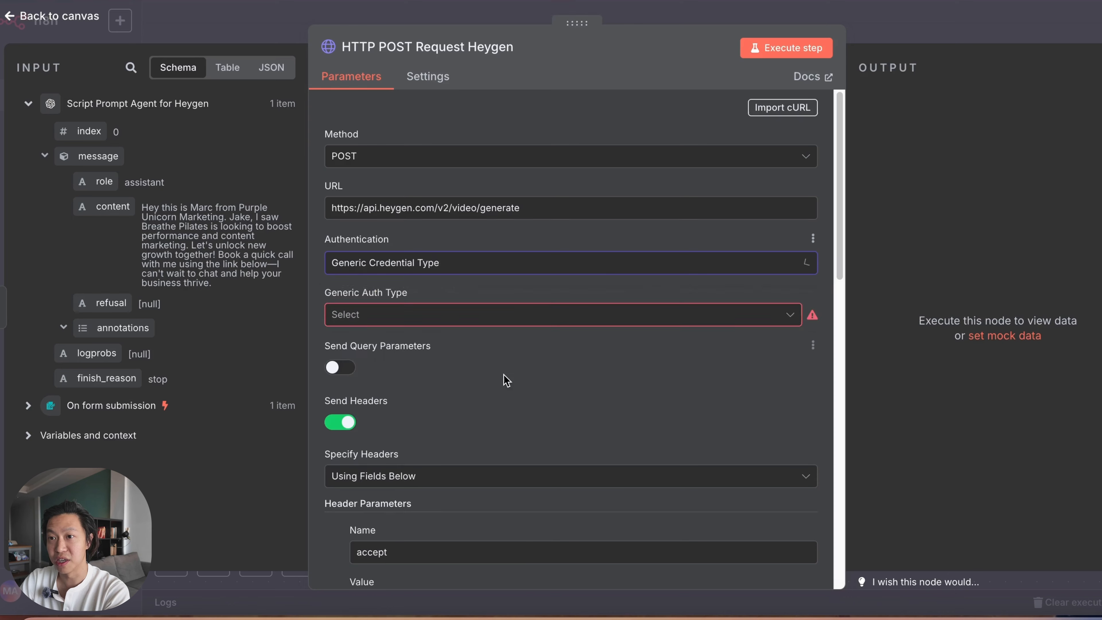
pyautogui.click(529, 315)
pyautogui.click(476, 461)
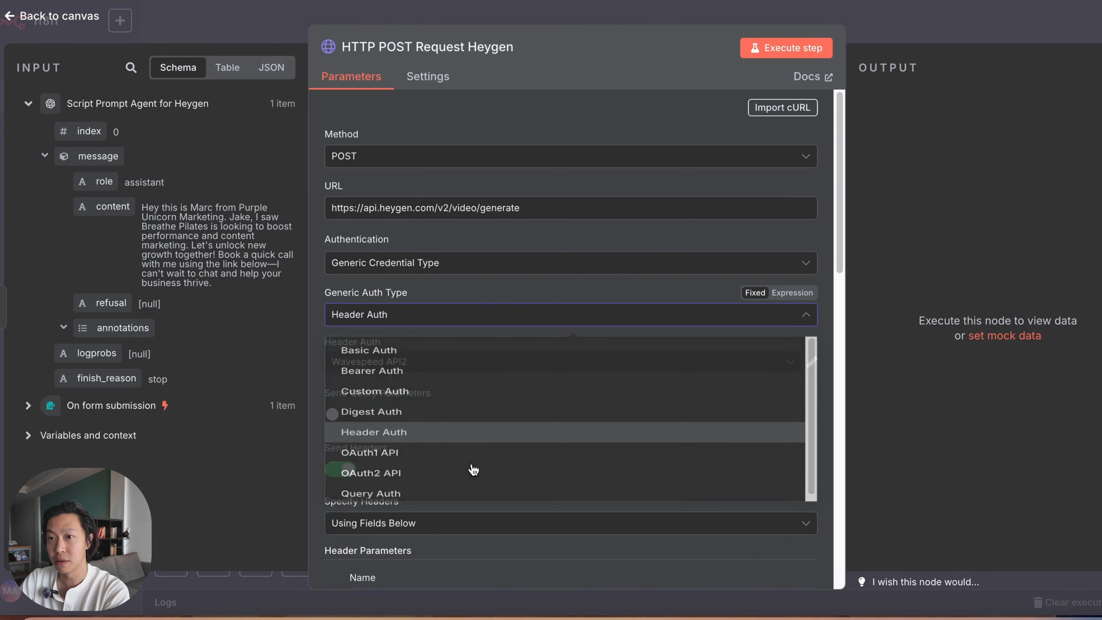
# Step: Create a new Header Auth credential and name it Heygen_demo
pyautogui.click(524, 365)
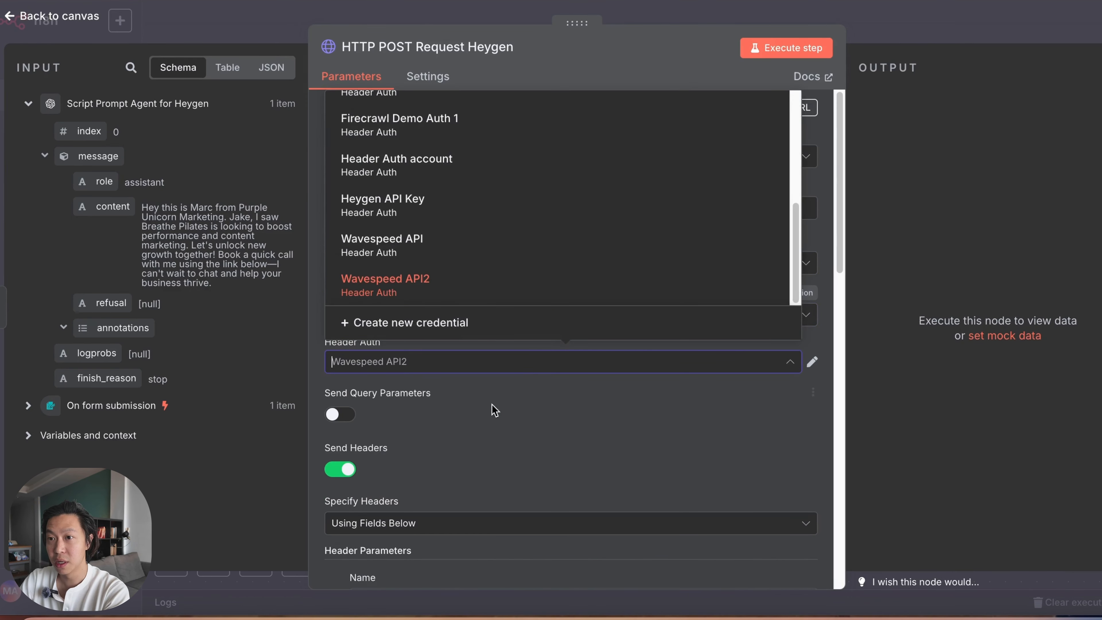
pyautogui.click(502, 323)
pyautogui.click(329, 68)
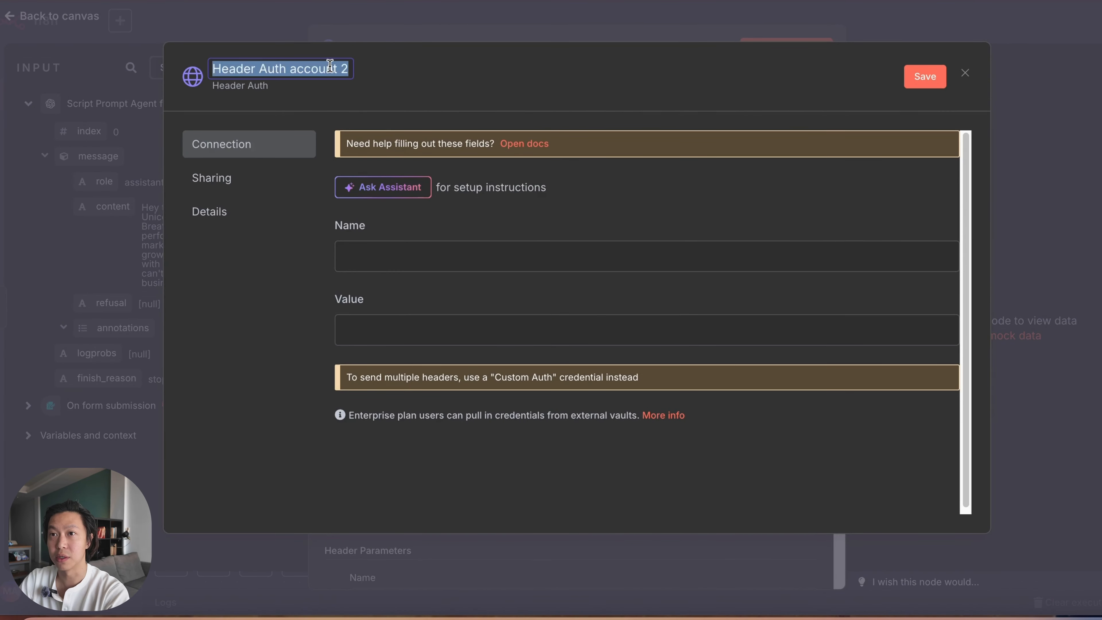
pyautogui.write('Hye')
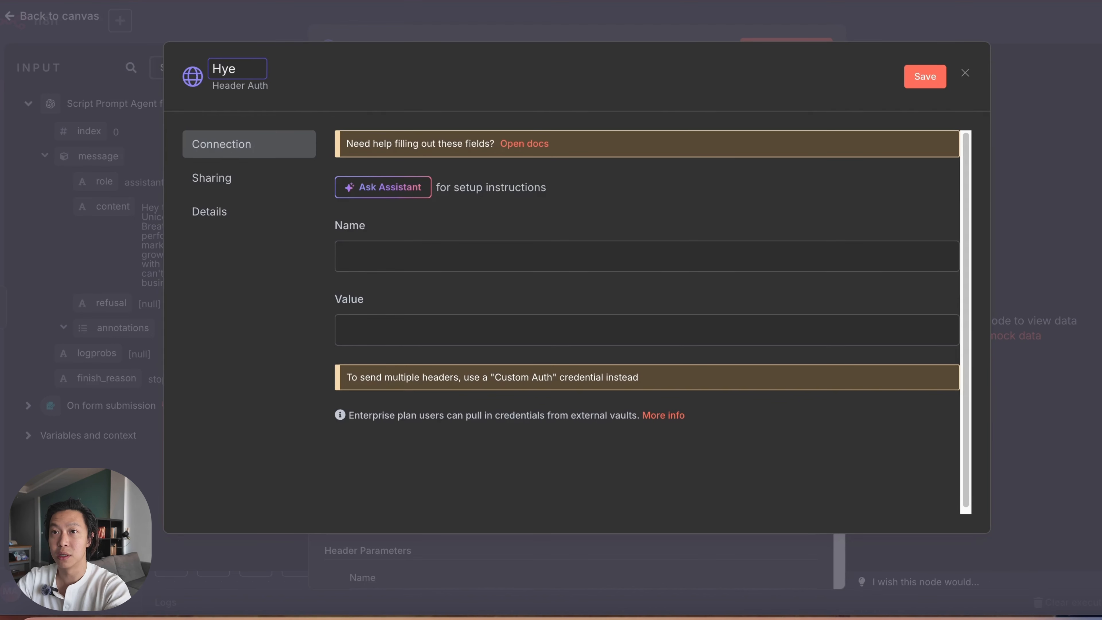
pyautogui.write('gen_demo')
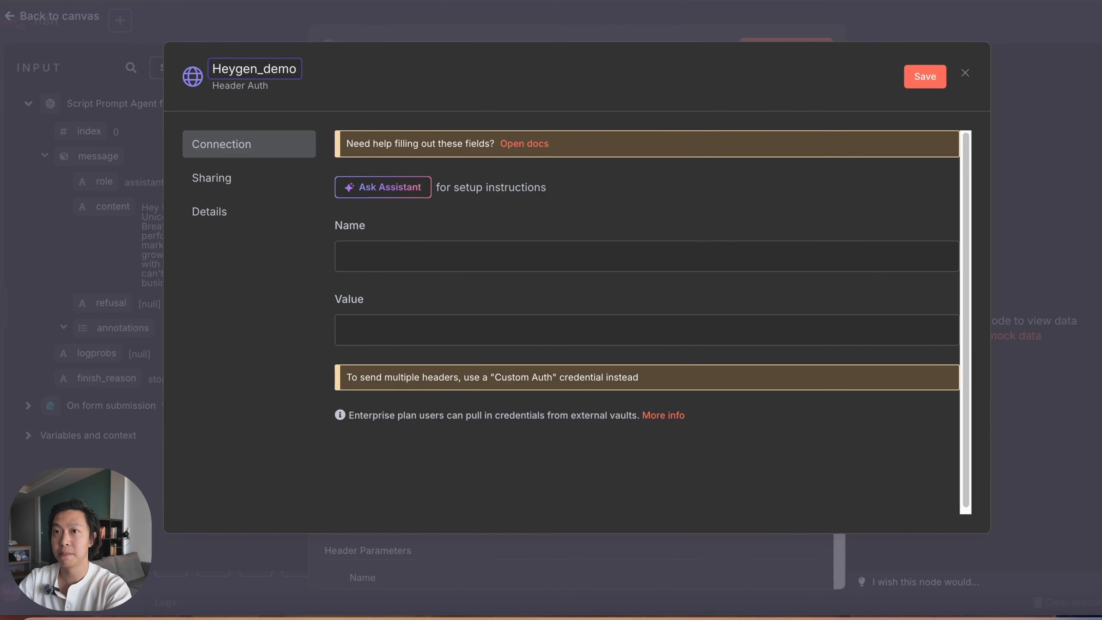
pyautogui.click(528, 78)
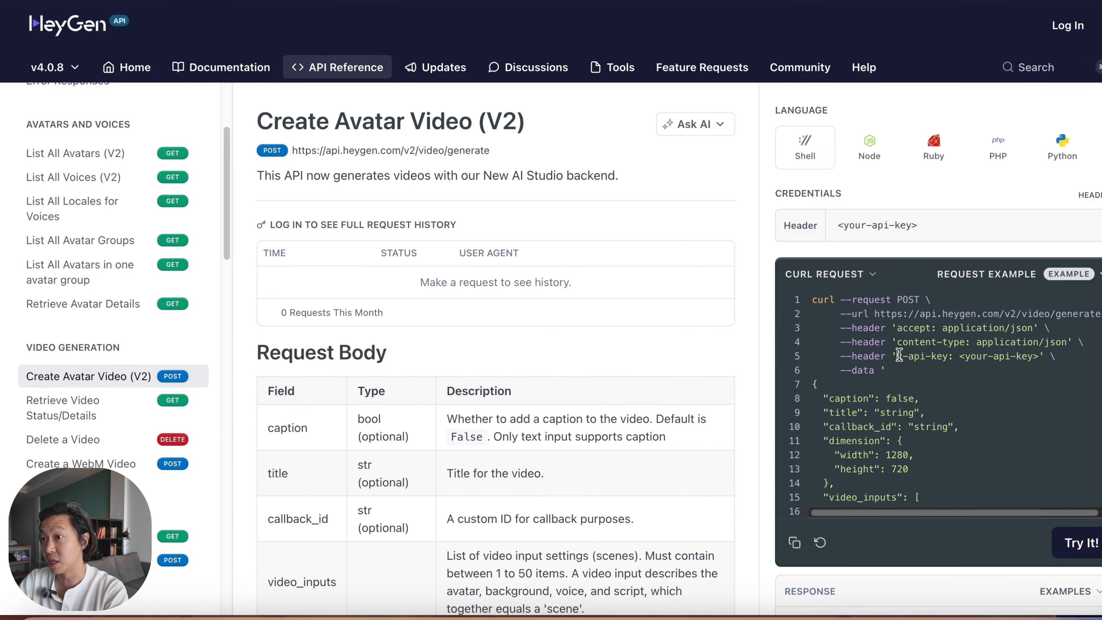
# Step: Copy the header name x-api-key from the HeyGen cURL example and enter it as the credential's Name in n8n
pyautogui.moveTo(899, 355); pyautogui.dragTo(943, 356)
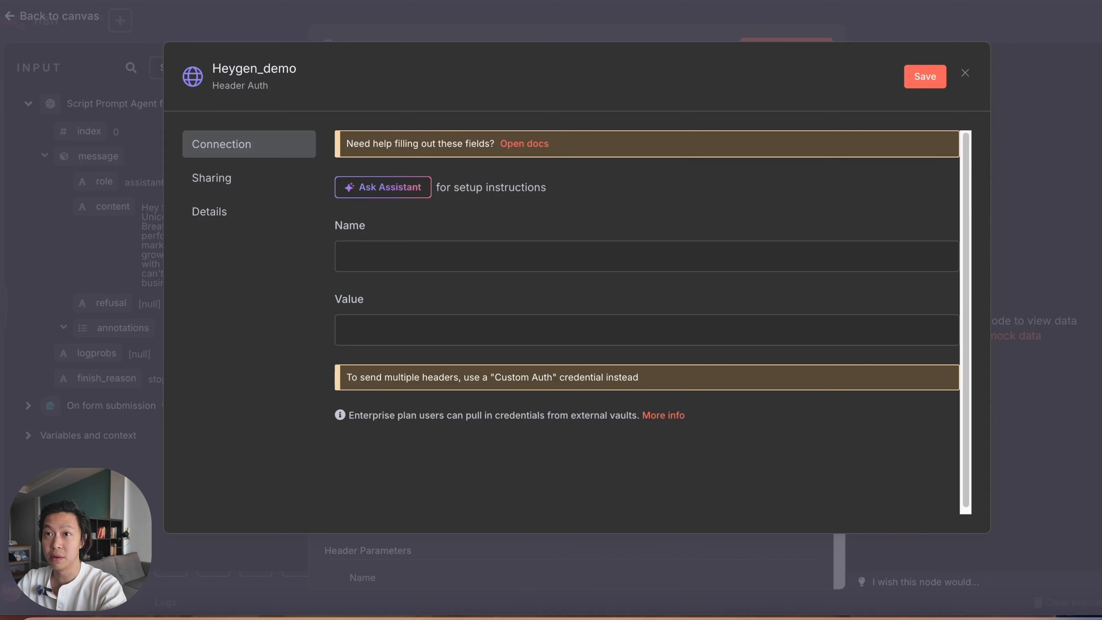
pyautogui.click(484, 254)
pyautogui.hotkey('ctrl', 'v')
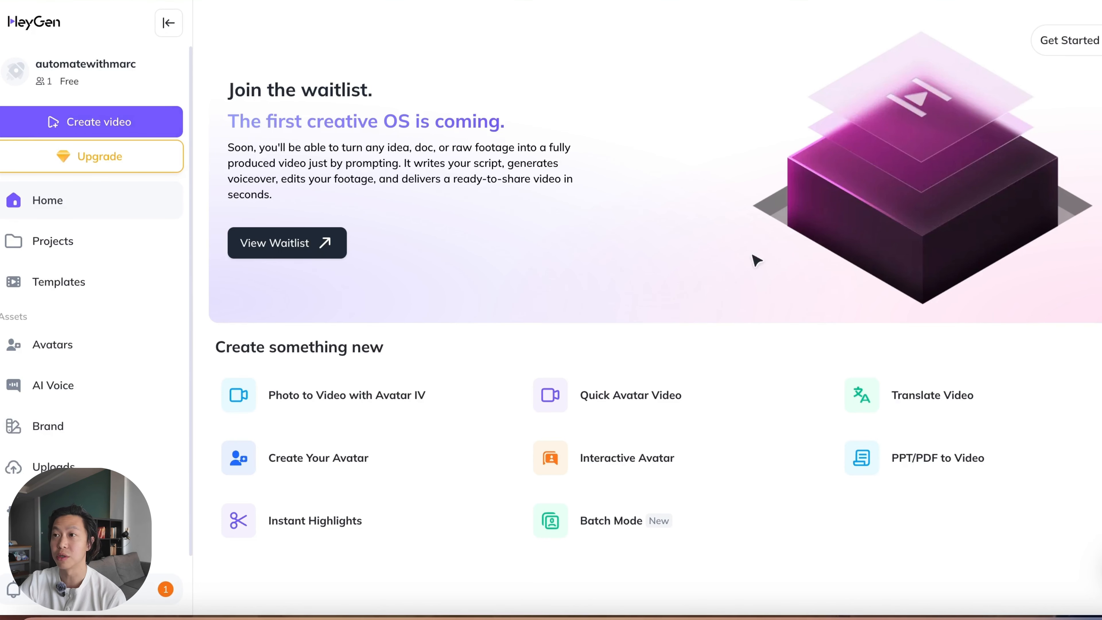
# Step: Switch to the HeyGen app and open the HeyGen API section of the account's Subscriptions & API settings
pyautogui.click(141, 76)
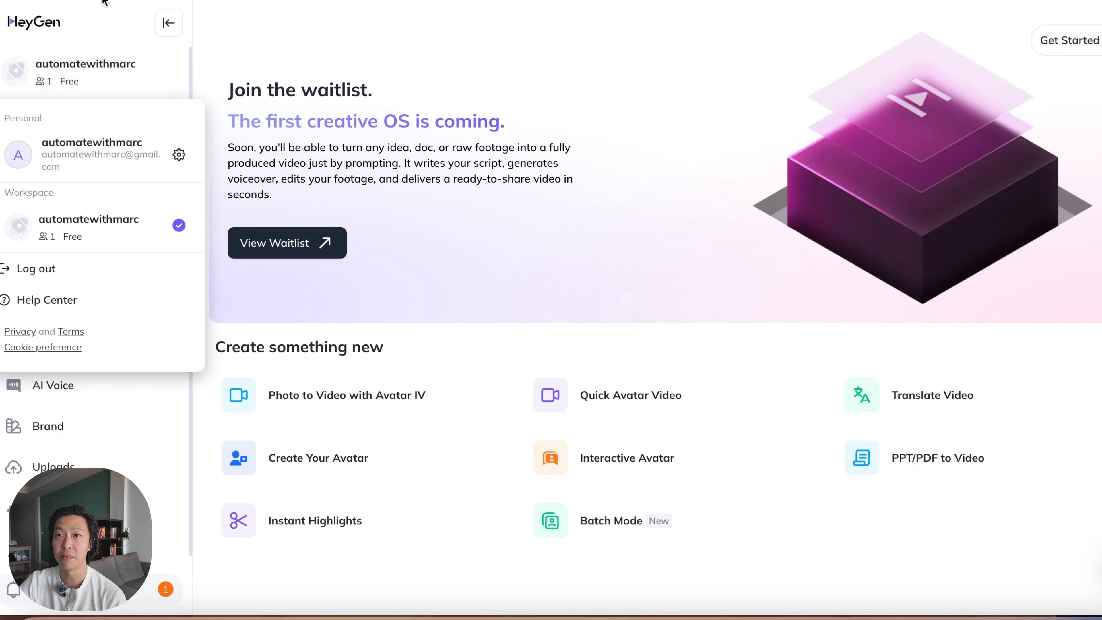
pyautogui.click(179, 155)
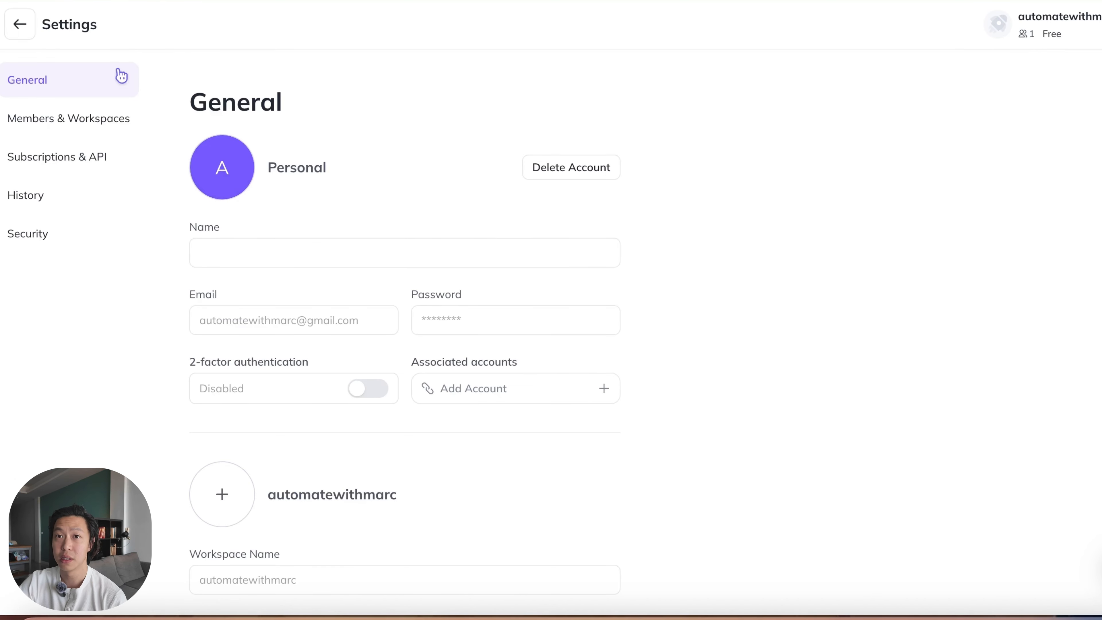
pyautogui.click(86, 164)
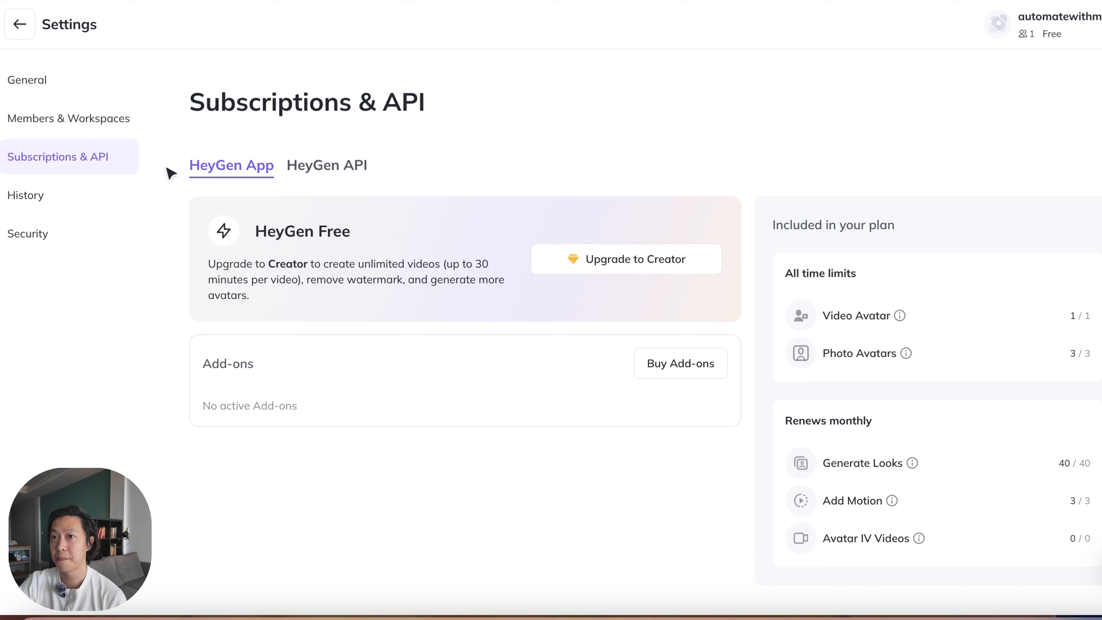
pyautogui.click(312, 168)
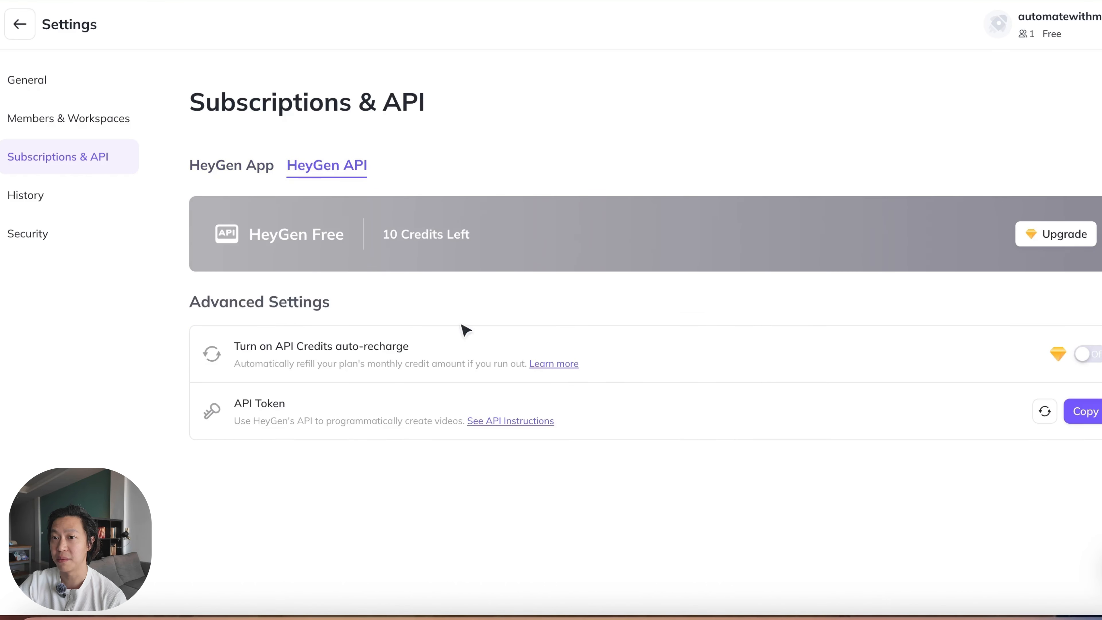
# Step: Copy the HeyGen API token, paste it as the Value of the Header Auth credential in n8n and save the credential
pyautogui.click(1090, 412)
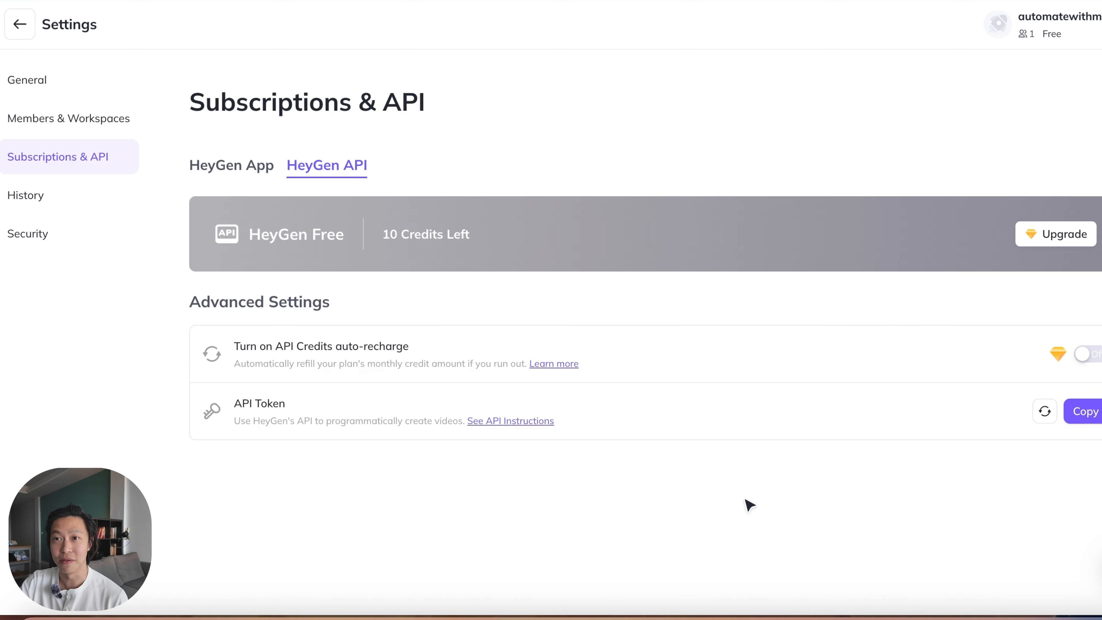
pyautogui.click(1081, 414)
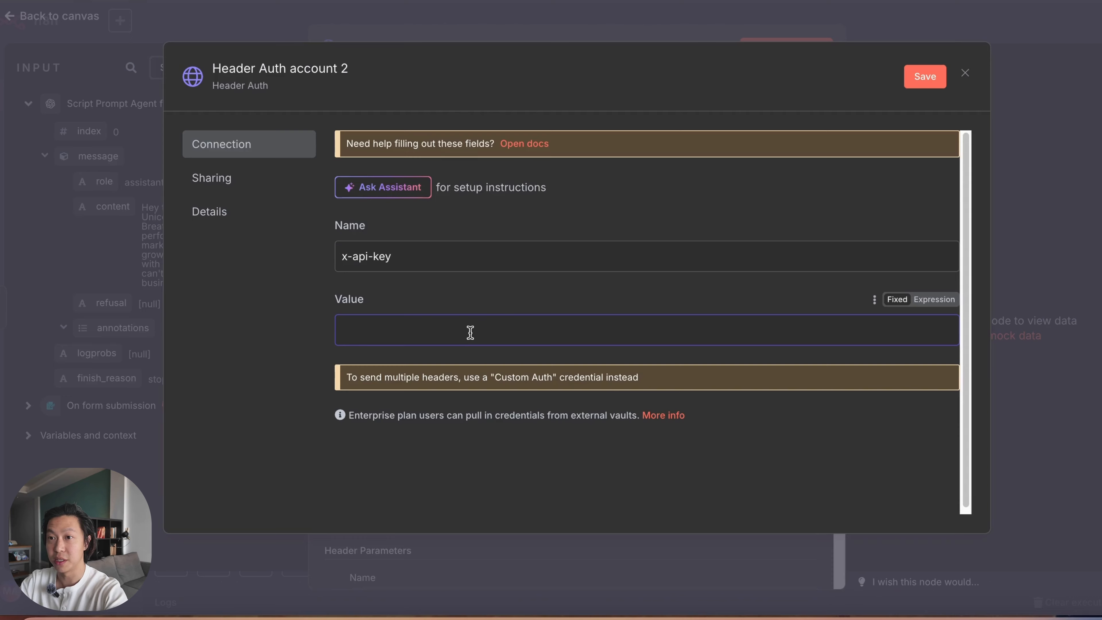
pyautogui.hotkey('ctrl', 'v')
pyautogui.click(925, 74)
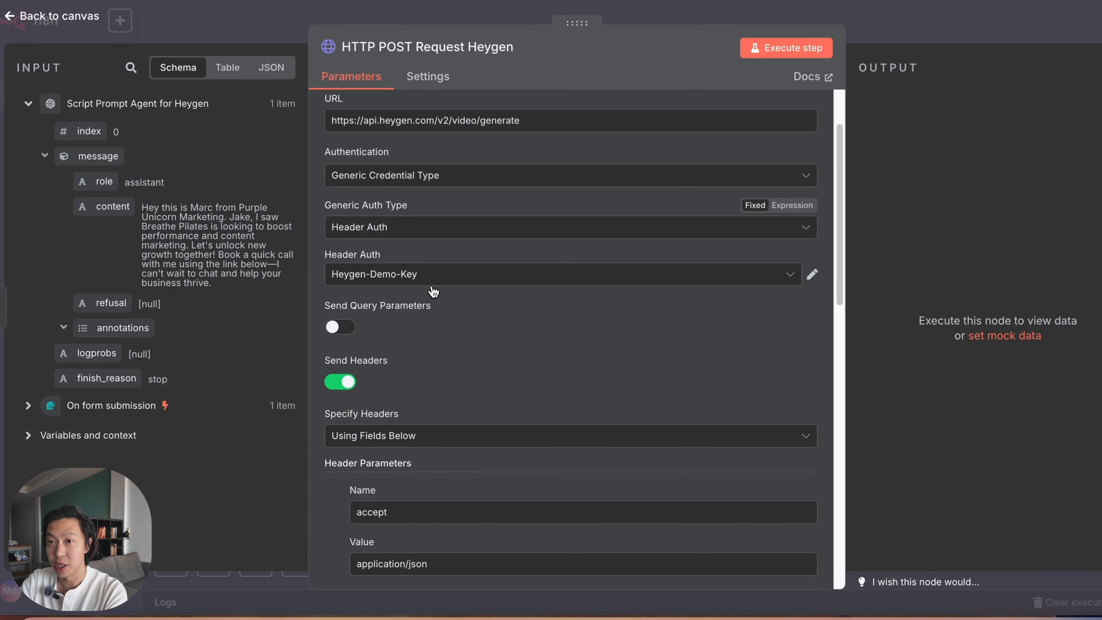
# Step: Delete the placeholder x-api-key header parameter from the HTTP request node
pyautogui.scroll(-5, 436, 403)
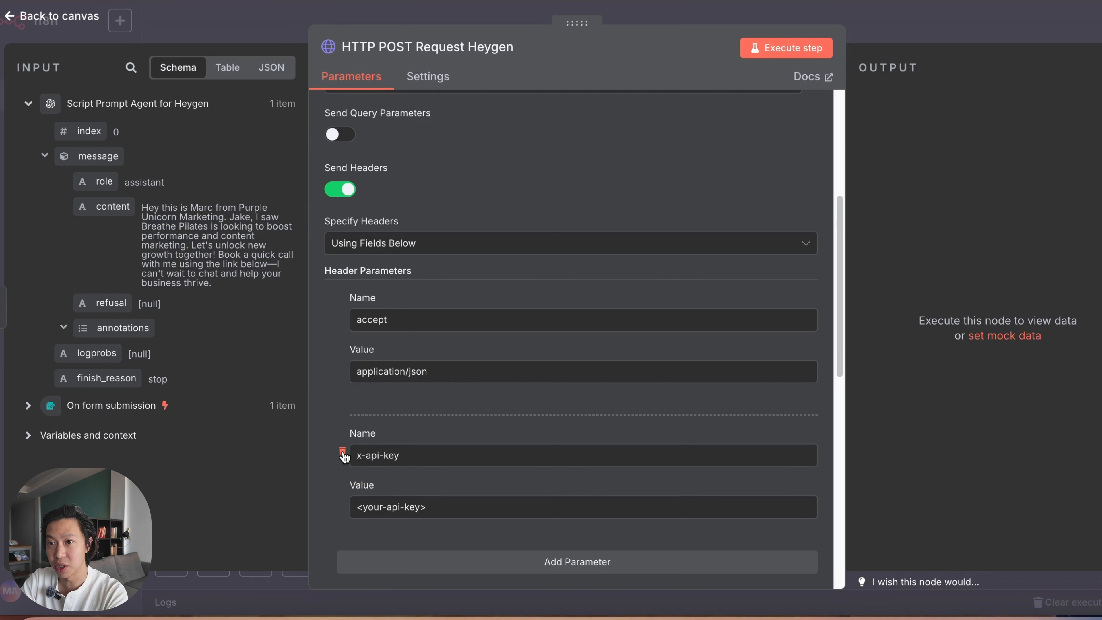
pyautogui.click(343, 452)
pyautogui.scroll(6, 501, 316)
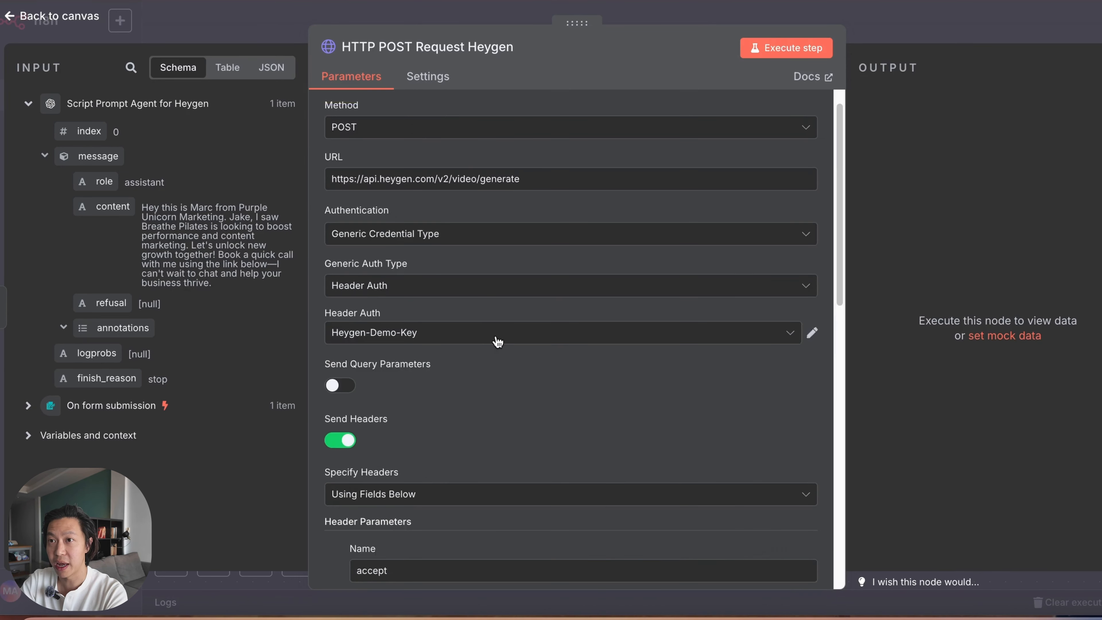
# Step: Switch the node's JSON body from fixed to expression and open it in the enlarged expression editor
pyautogui.scroll(-2, 511, 460)
pyautogui.scroll(-5, 512, 460)
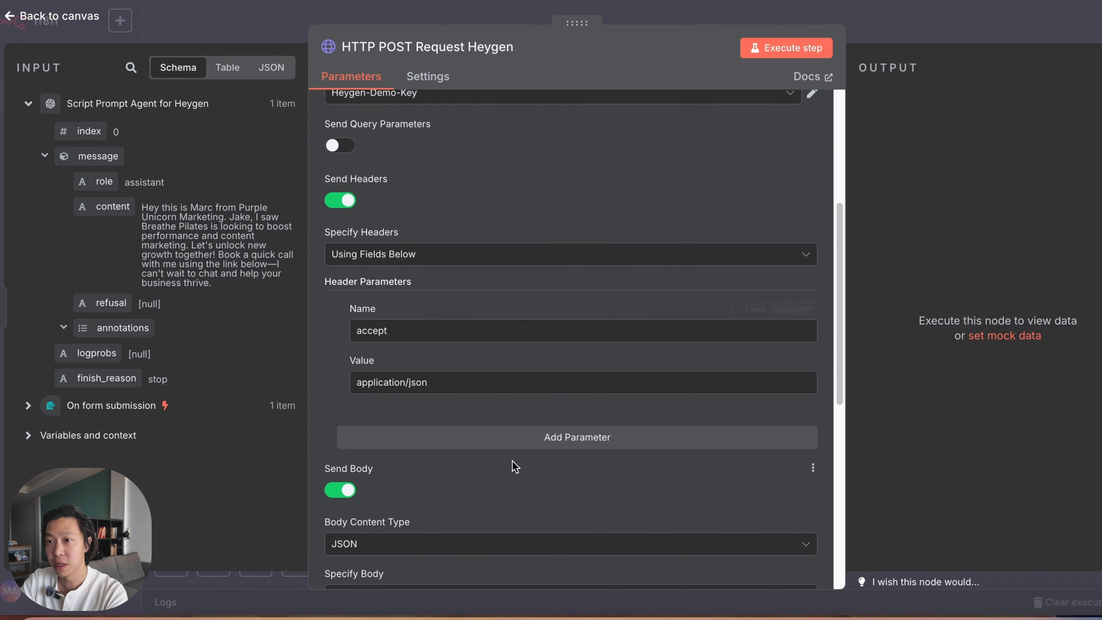
pyautogui.scroll(-6, 565, 476)
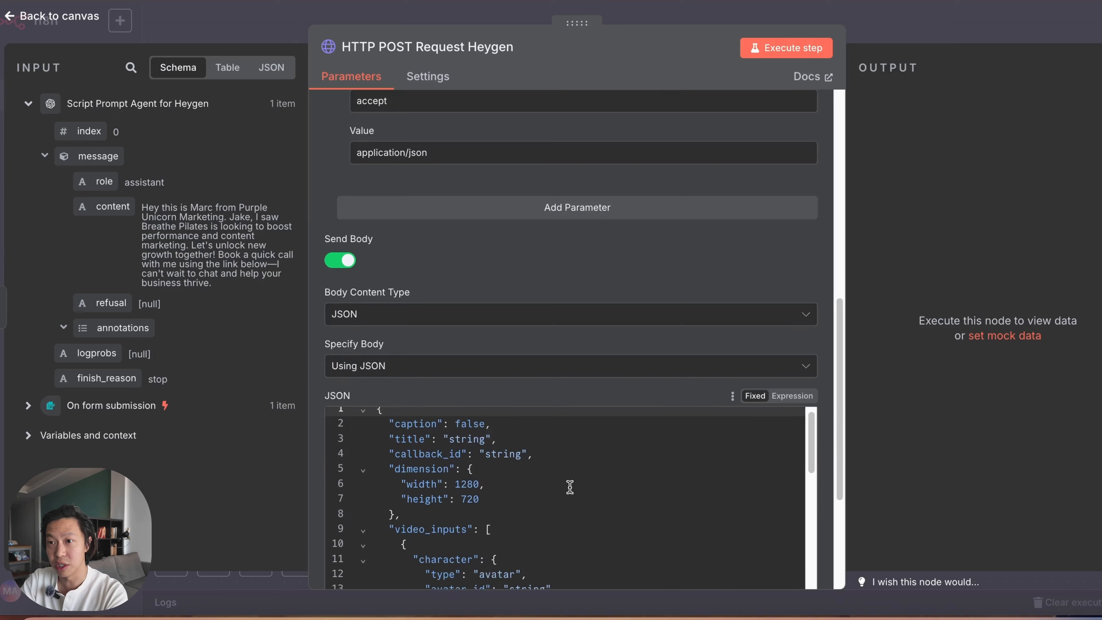
pyautogui.scroll(-3, 826, 407)
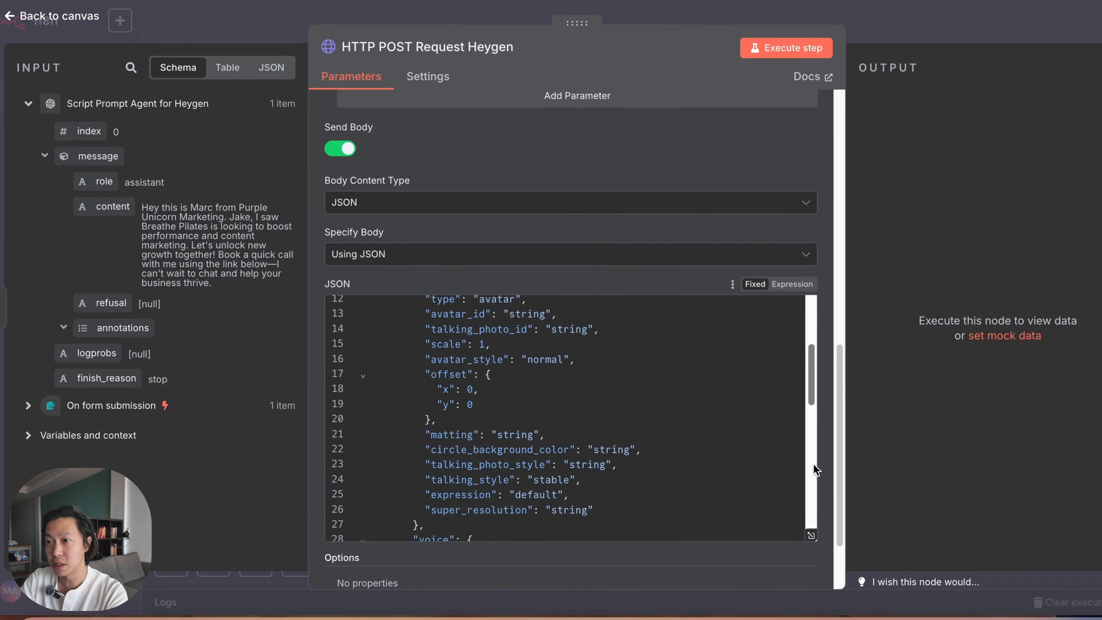
pyautogui.click(792, 285)
pyautogui.click(810, 436)
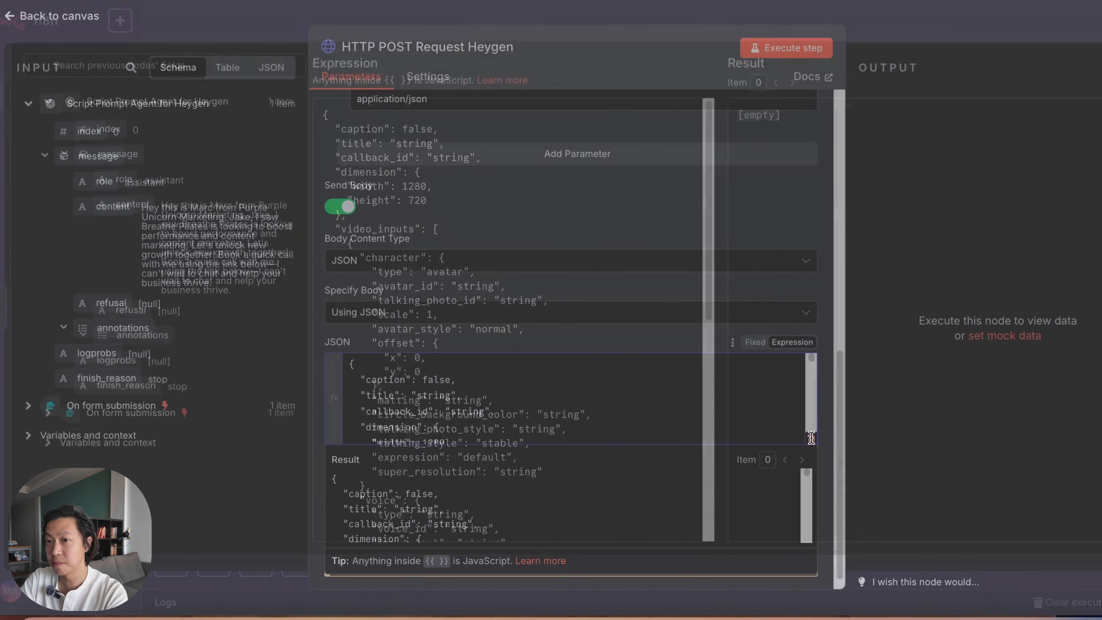
# Step: Review the caption, title, dimension and video_inputs fields of the HeyGen request body
pyautogui.scroll(-5, 544, 400)
pyautogui.scroll(5, 544, 401)
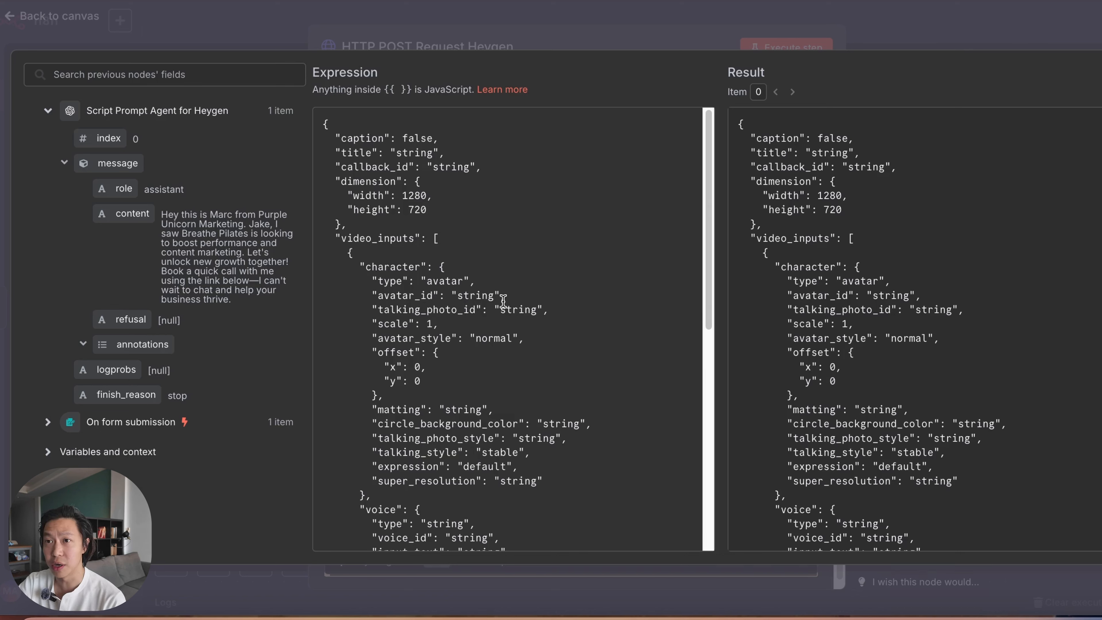
pyautogui.click(440, 142)
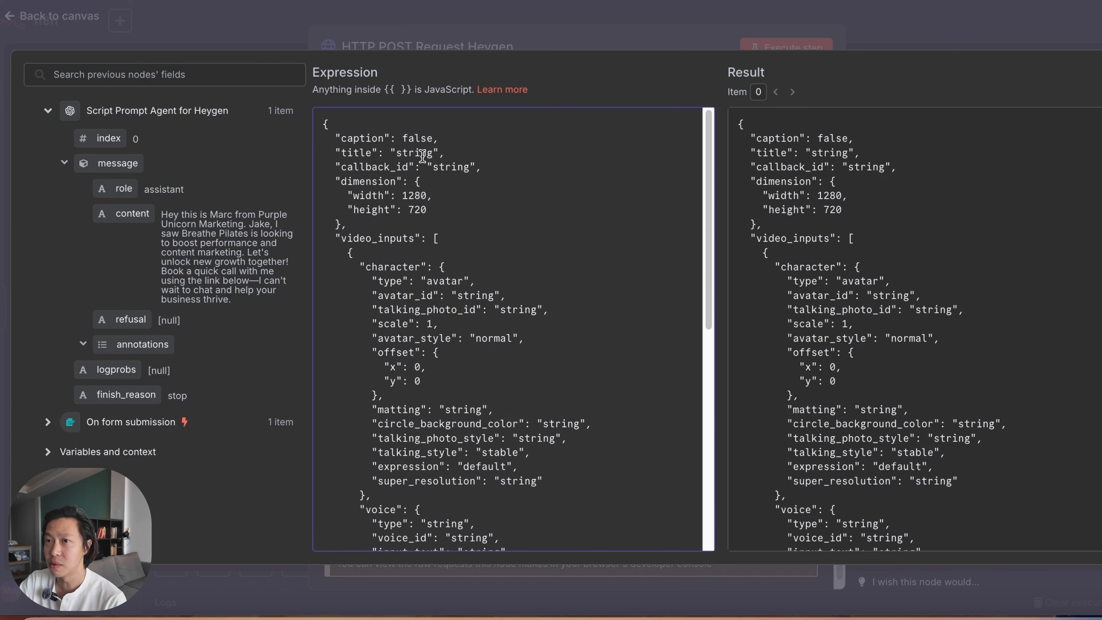
pyautogui.click(421, 154)
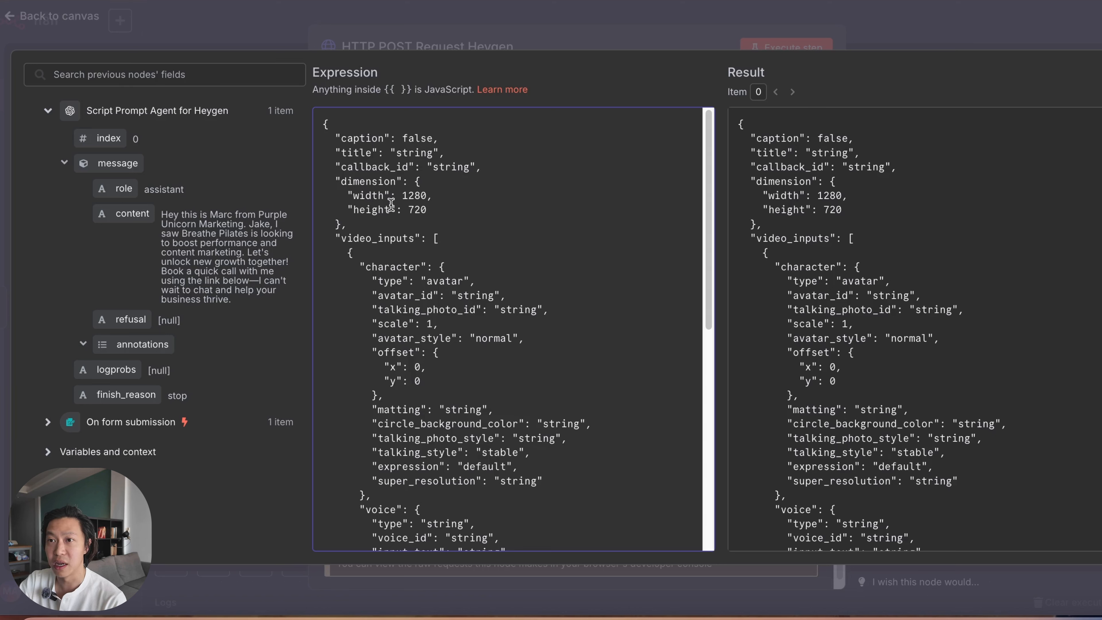
pyautogui.click(454, 239)
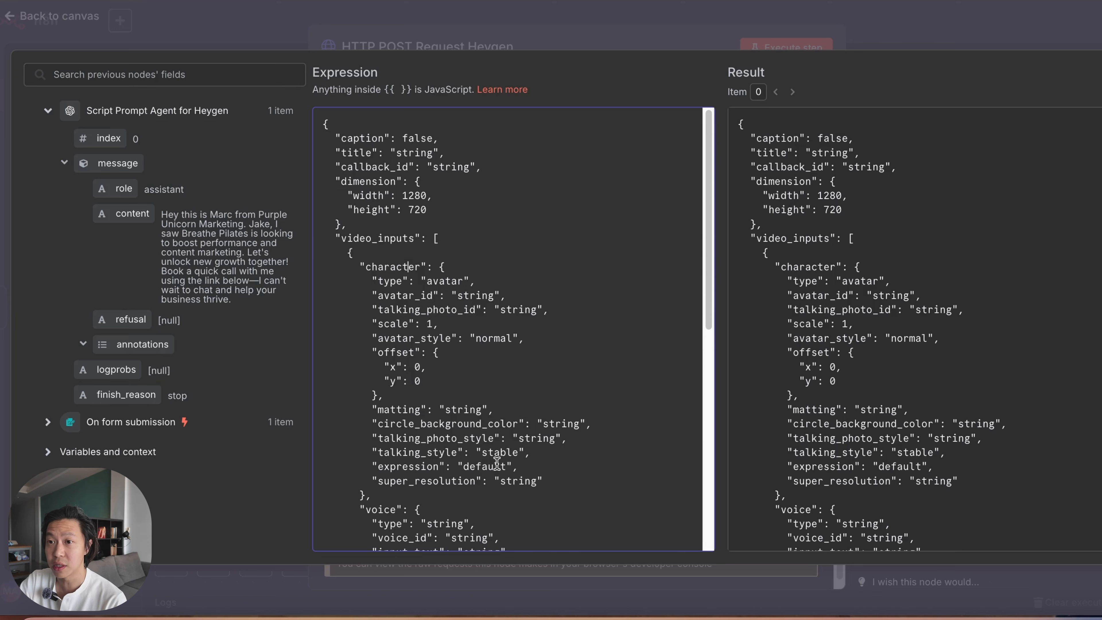
# Step: Review the voice, background and text sections of the HeyGen request body
pyautogui.scroll(-6, 497, 464)
pyautogui.scroll(2, 434, 248)
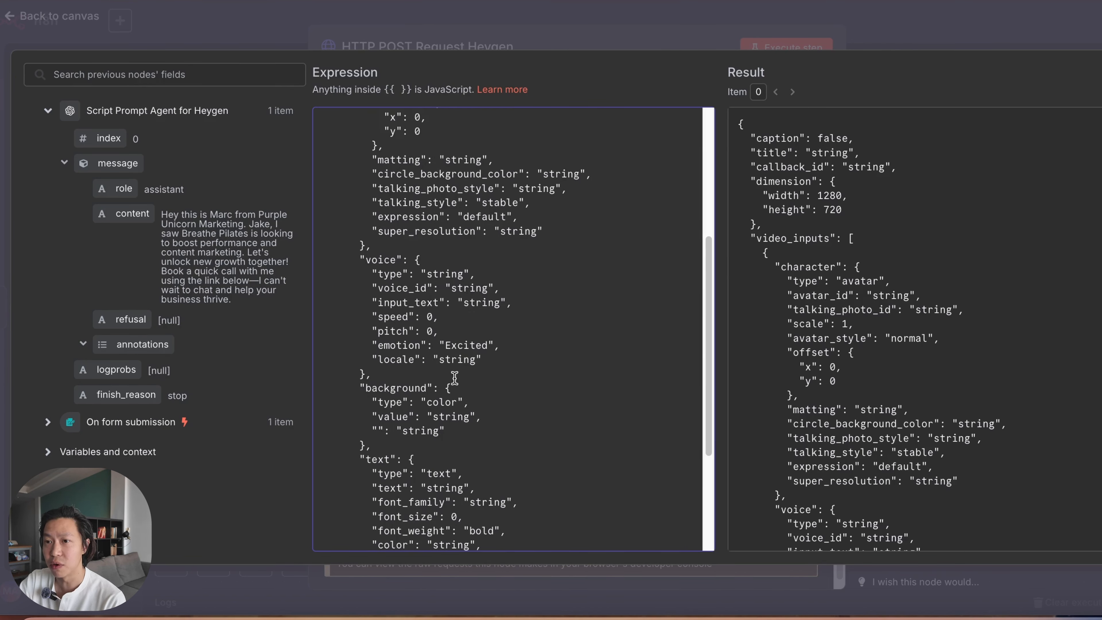
pyautogui.click(439, 402)
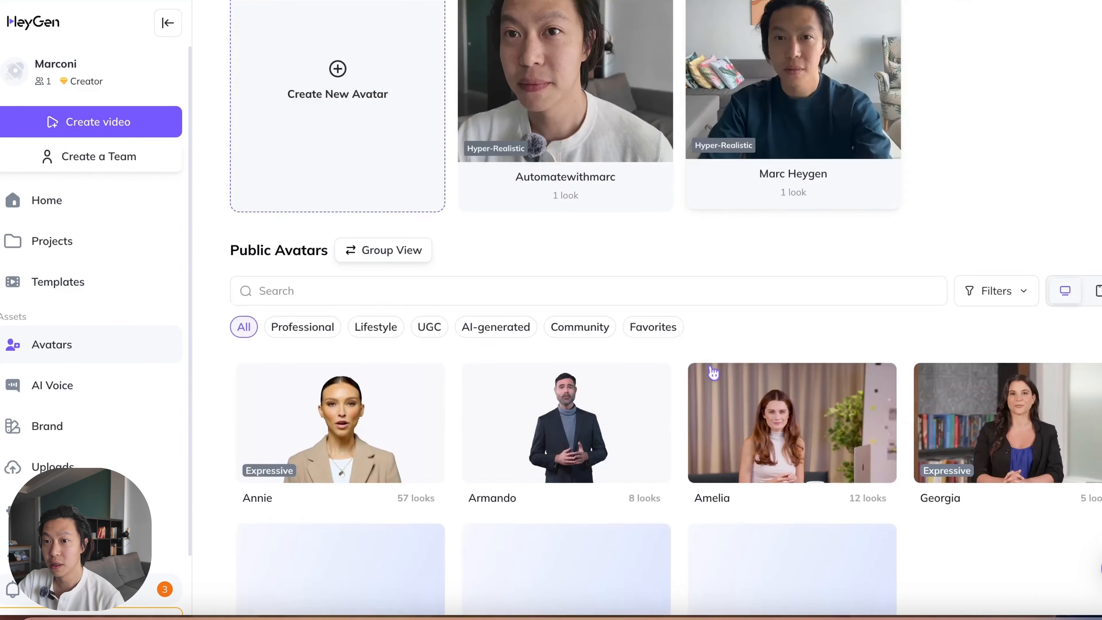
# Step: Switch to HeyGen's avatar library and browse the personal and public avatars available for the video
pyautogui.scroll(-5, 708, 380)
pyautogui.scroll(5, 694, 369)
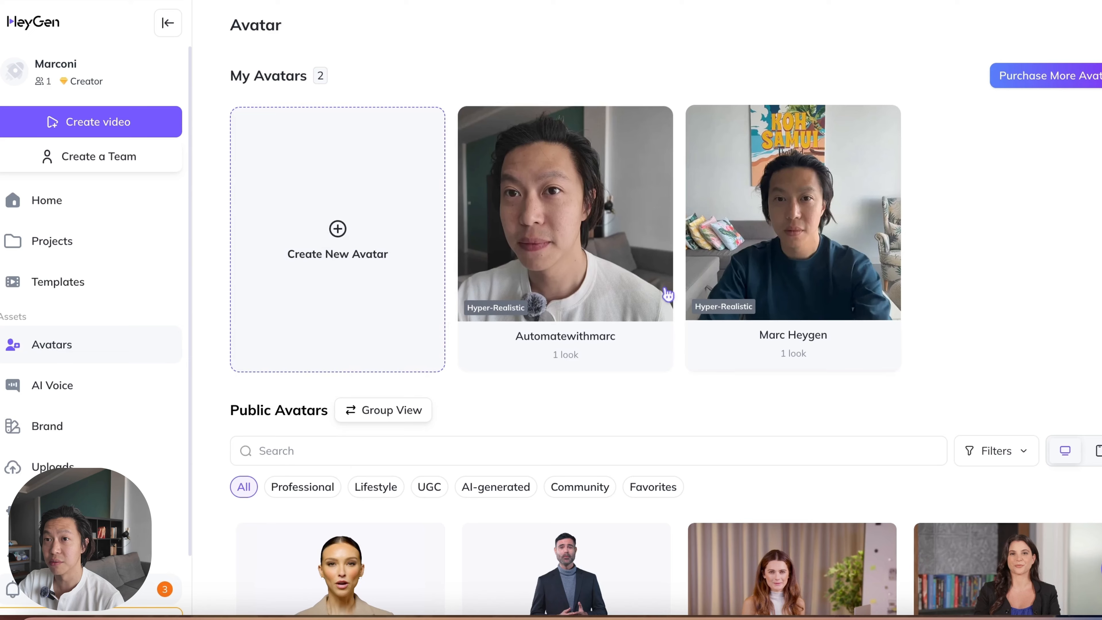
pyautogui.scroll(-5, 787, 296)
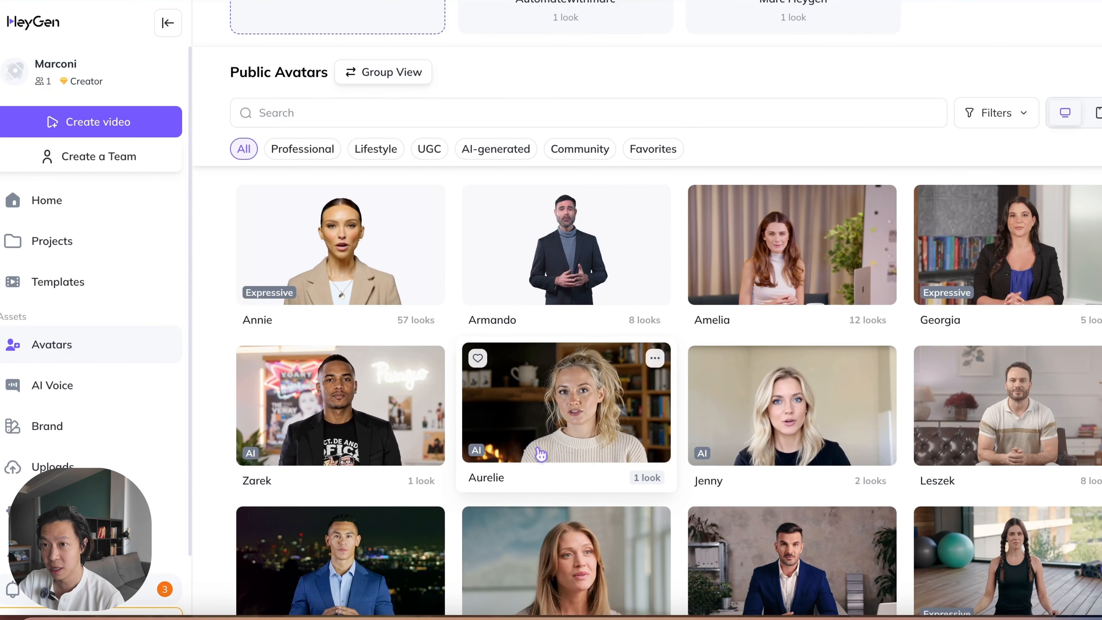
pyautogui.scroll(-5, 632, 369)
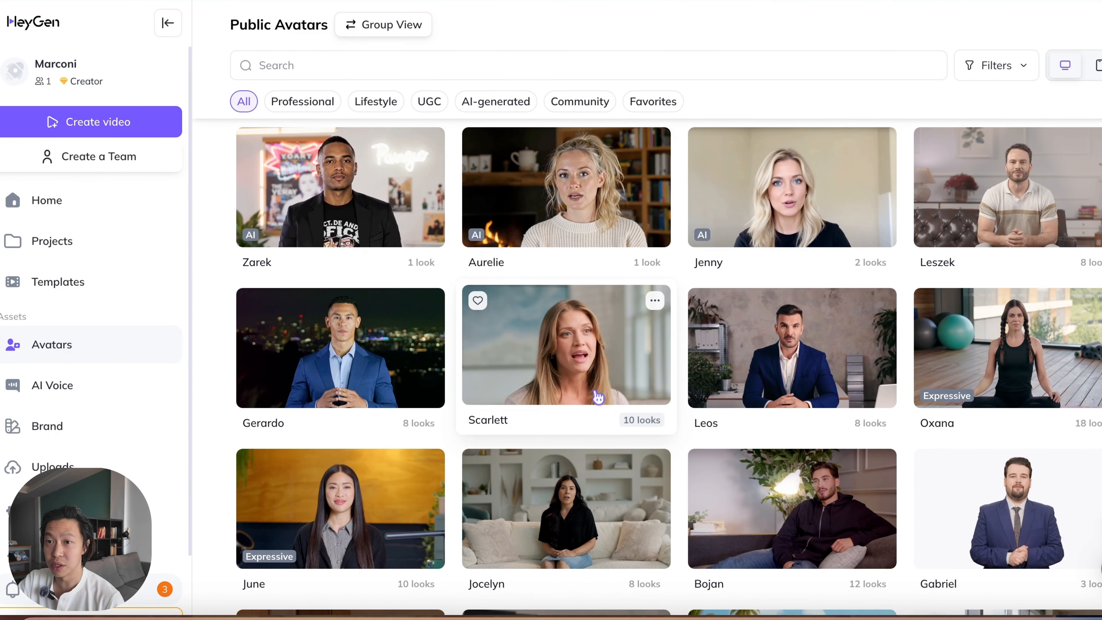
pyautogui.scroll(-2, 619, 472)
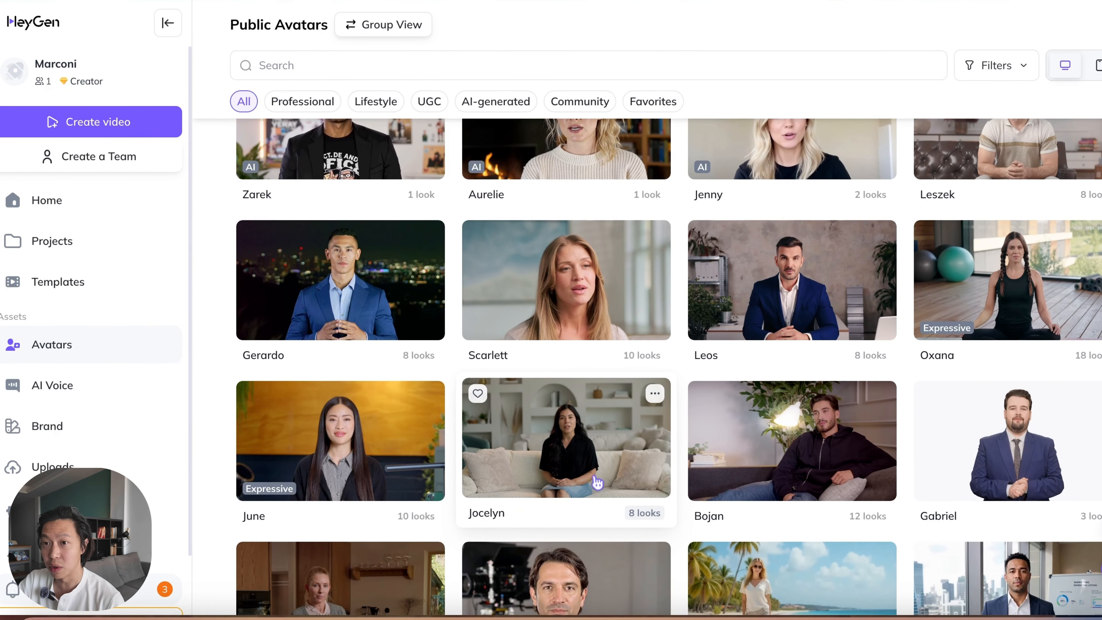
pyautogui.scroll(-2, 553, 499)
pyautogui.scroll(10, 558, 496)
pyautogui.scroll(4, 559, 495)
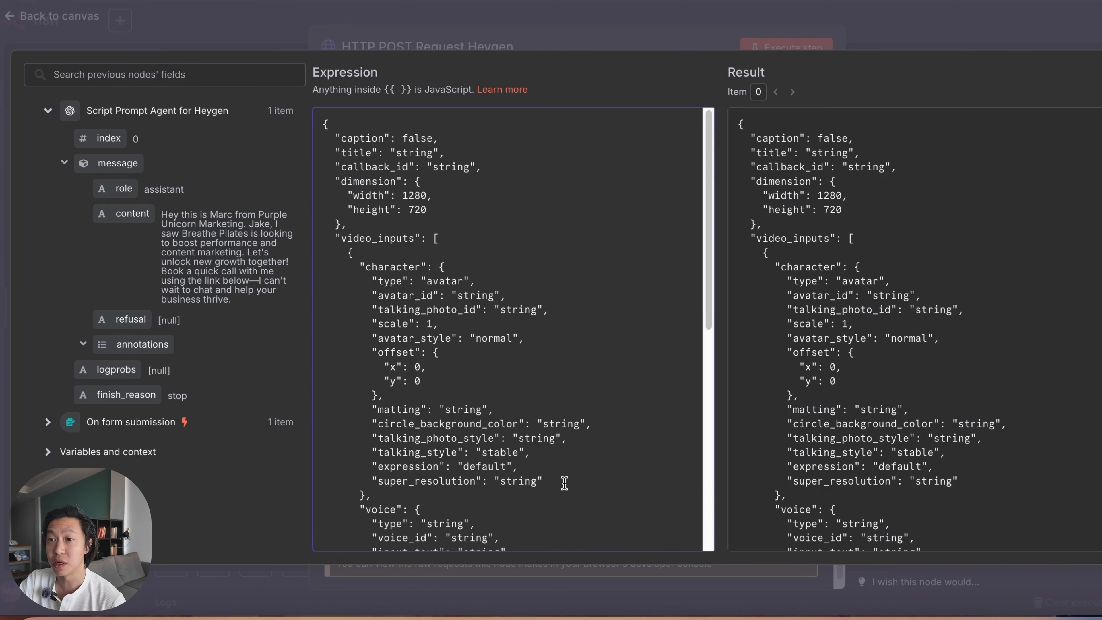
# Step: In the n8n request body, delete the fields from matting through super_resolution, together with the closing brace of the character object
pyautogui.moveTo(564, 483); pyautogui.dragTo(325, 406)
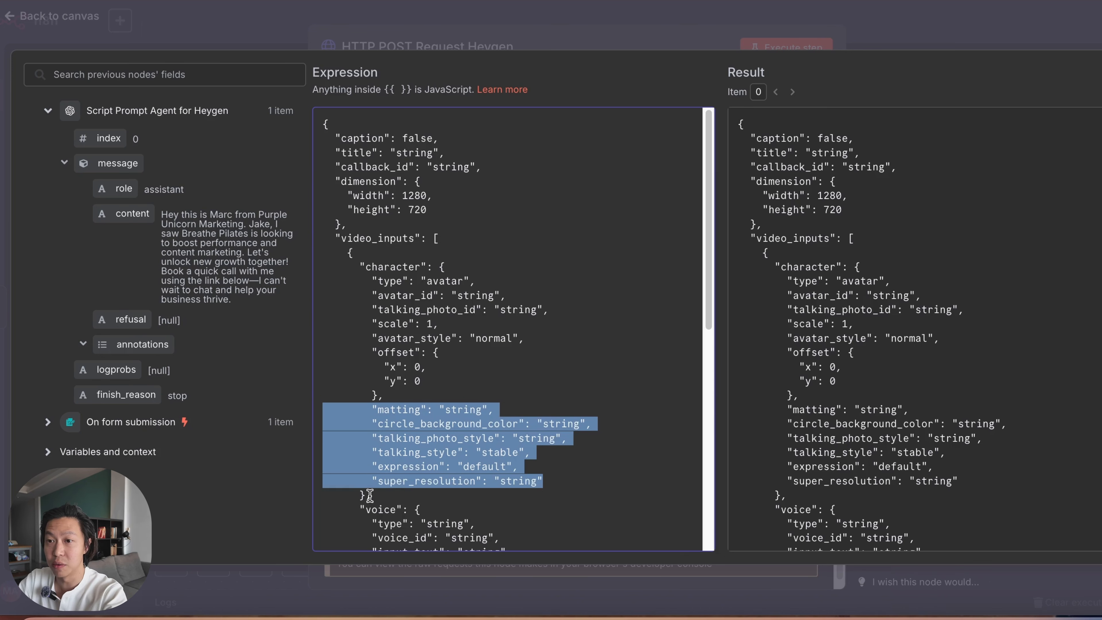
pyautogui.moveTo(369, 494); pyautogui.dragTo(319, 414)
pyautogui.press('BackSpace')
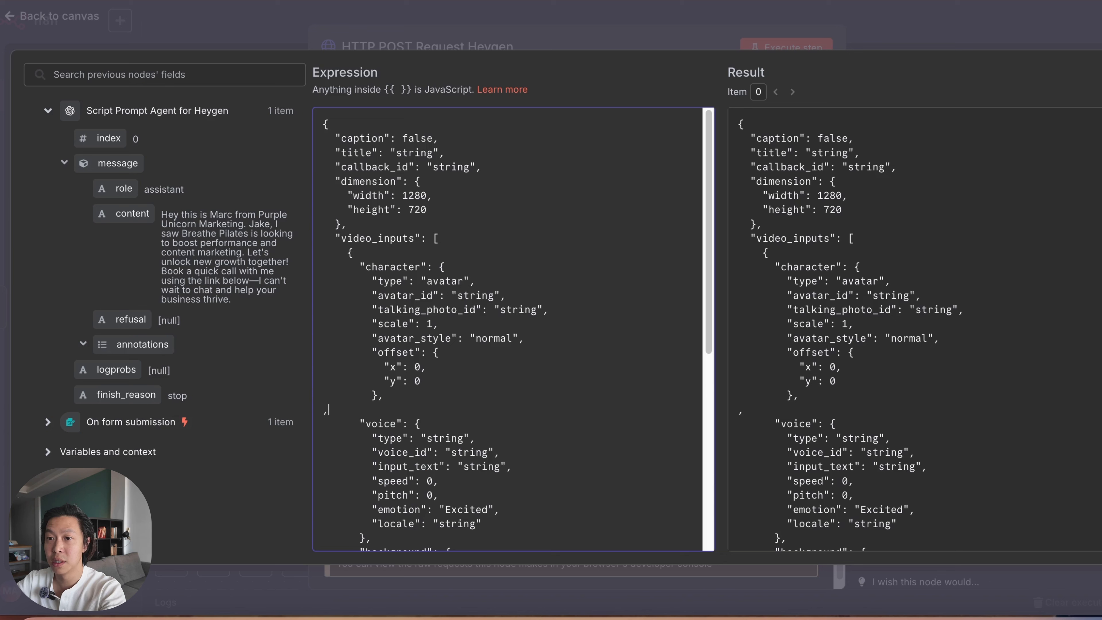
pyautogui.press('BackSpace')
pyautogui.press('BackSpace')
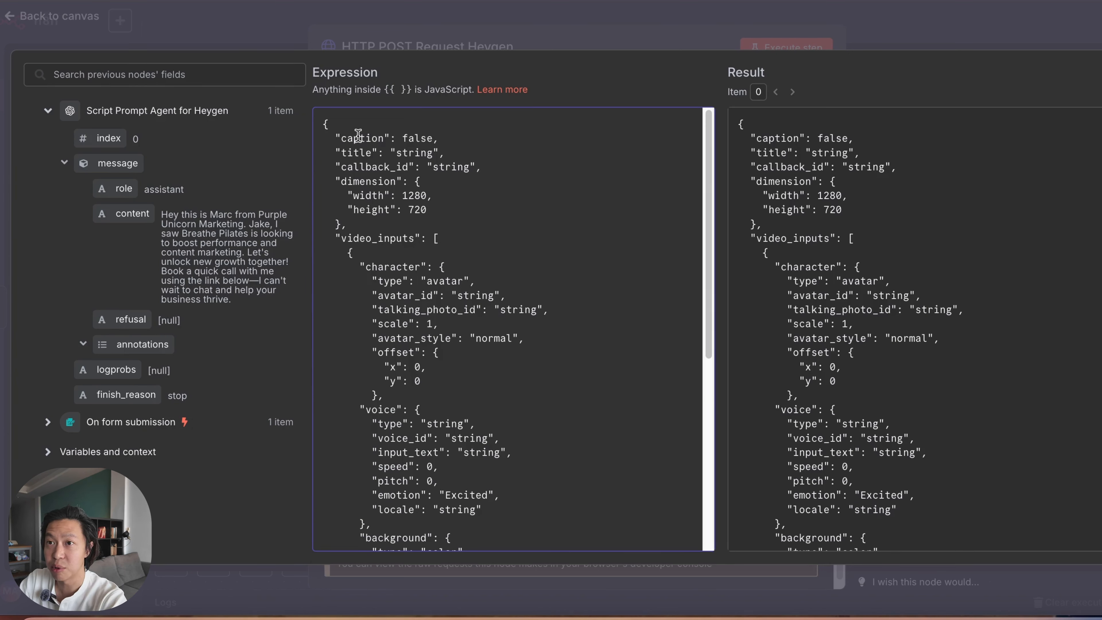
# Step: Delete the caption, title and callback_id fields and the leftover empty line from the start of the body
pyautogui.moveTo(329, 137); pyautogui.dragTo(499, 166)
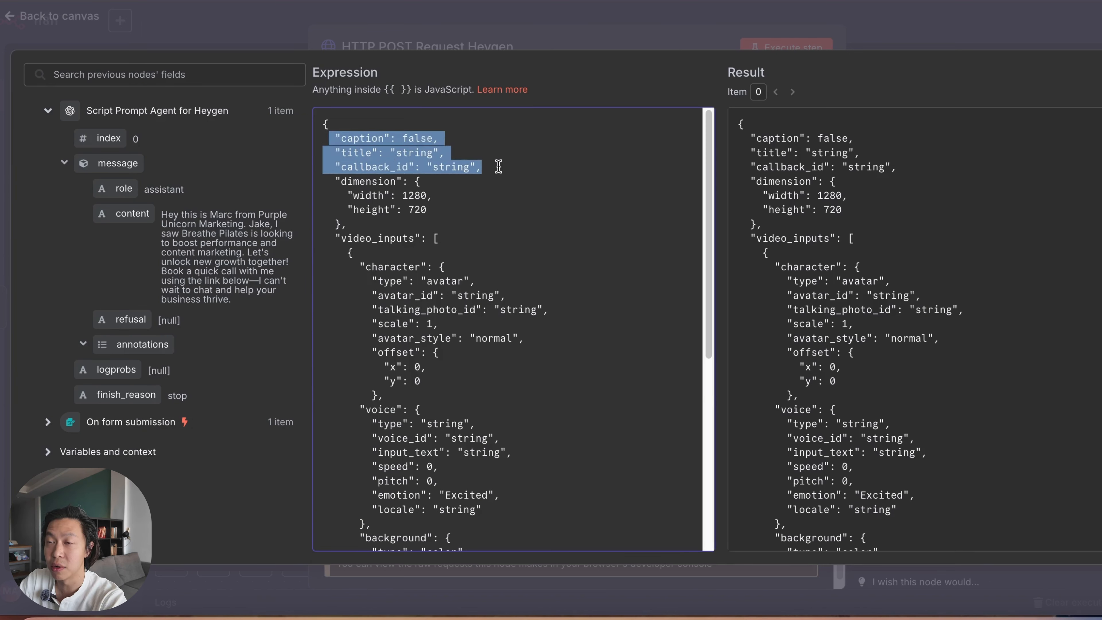
pyautogui.press('BackSpace')
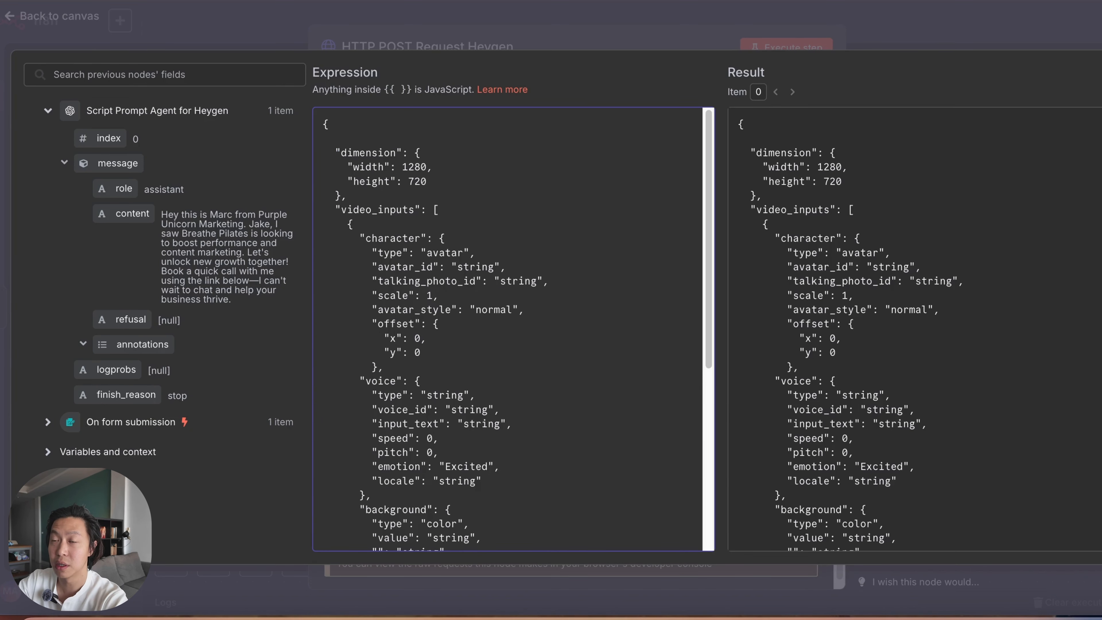
pyautogui.press('BackSpace')
# Step: Remove everything after the voice object: the background and text blocks, folder_id, callback_url and their closing brackets, keeping the final brace
pyautogui.scroll(-4, 509, 440)
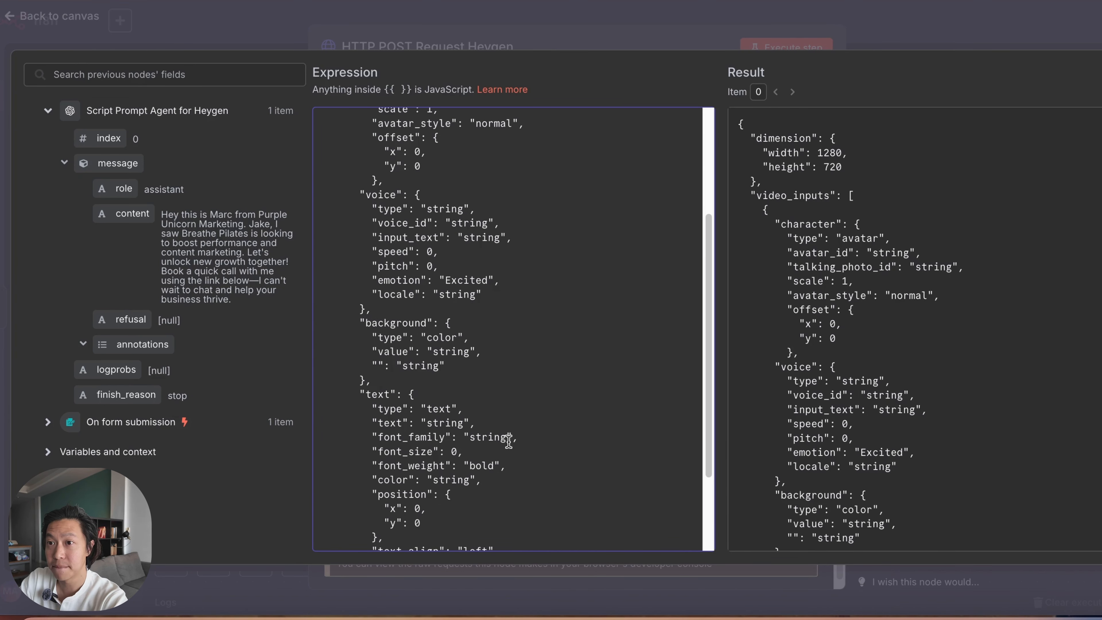
pyautogui.moveTo(347, 322); pyautogui.dragTo(489, 378)
pyautogui.press('BackSpace')
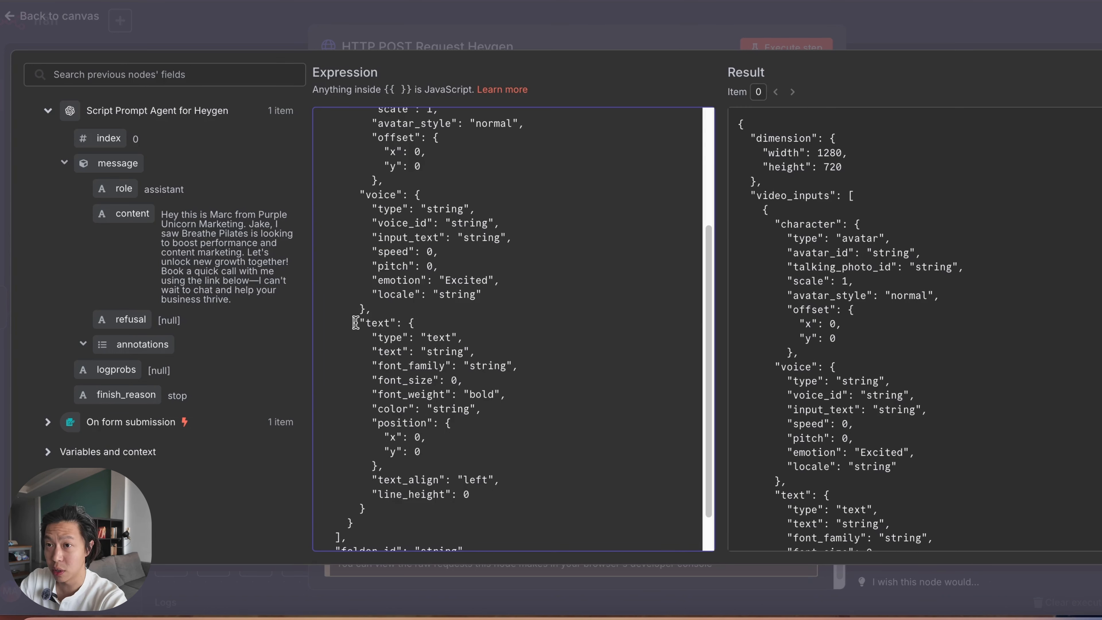
pyautogui.moveTo(355, 323); pyautogui.dragTo(450, 465)
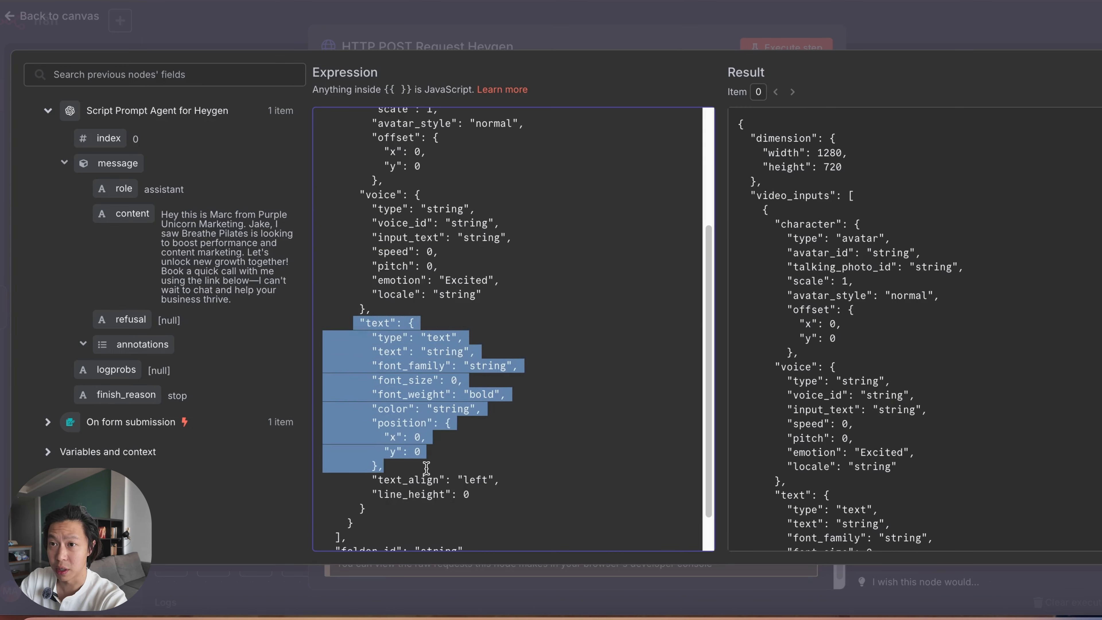
pyautogui.press('BackSpace')
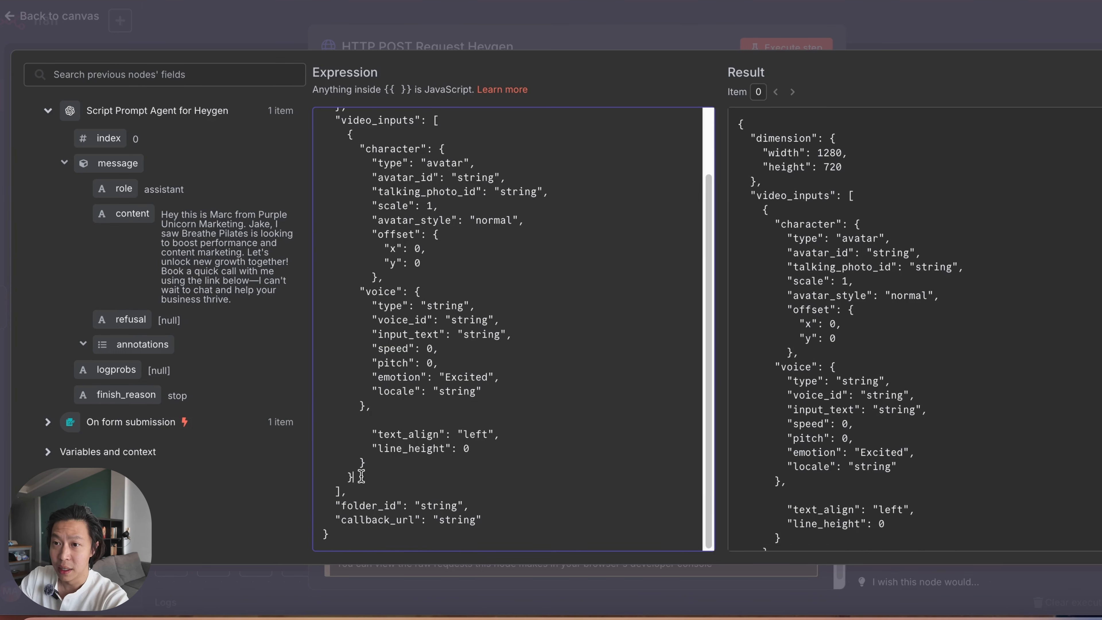
pyautogui.moveTo(361, 477); pyautogui.dragTo(320, 422)
pyautogui.press('BackSpace')
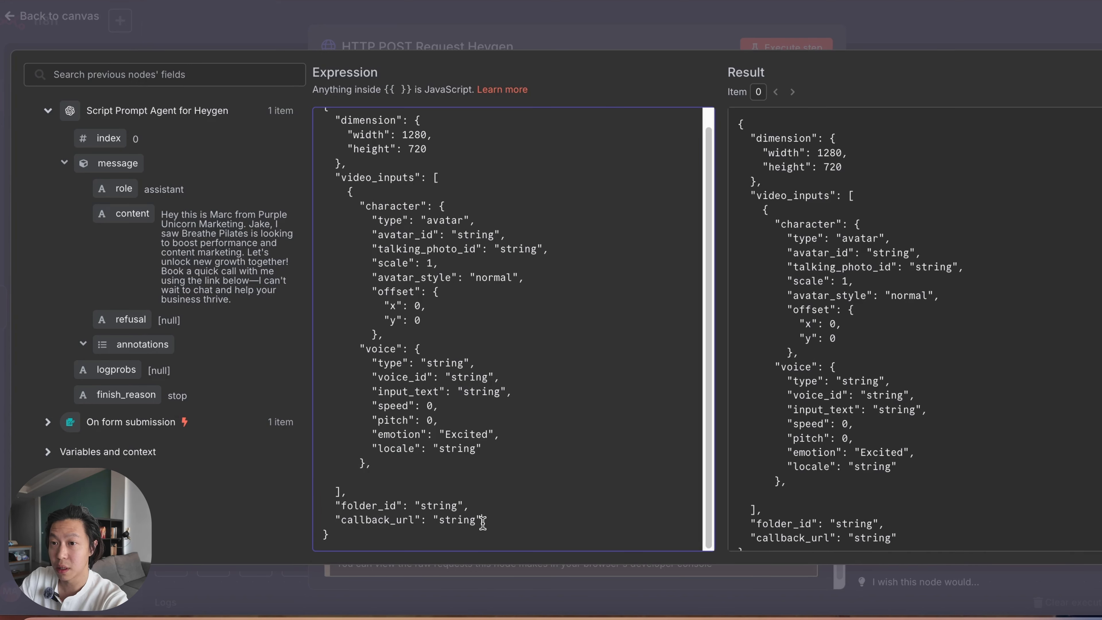
pyautogui.moveTo(481, 521); pyautogui.dragTo(322, 472)
pyautogui.press('BackSpace')
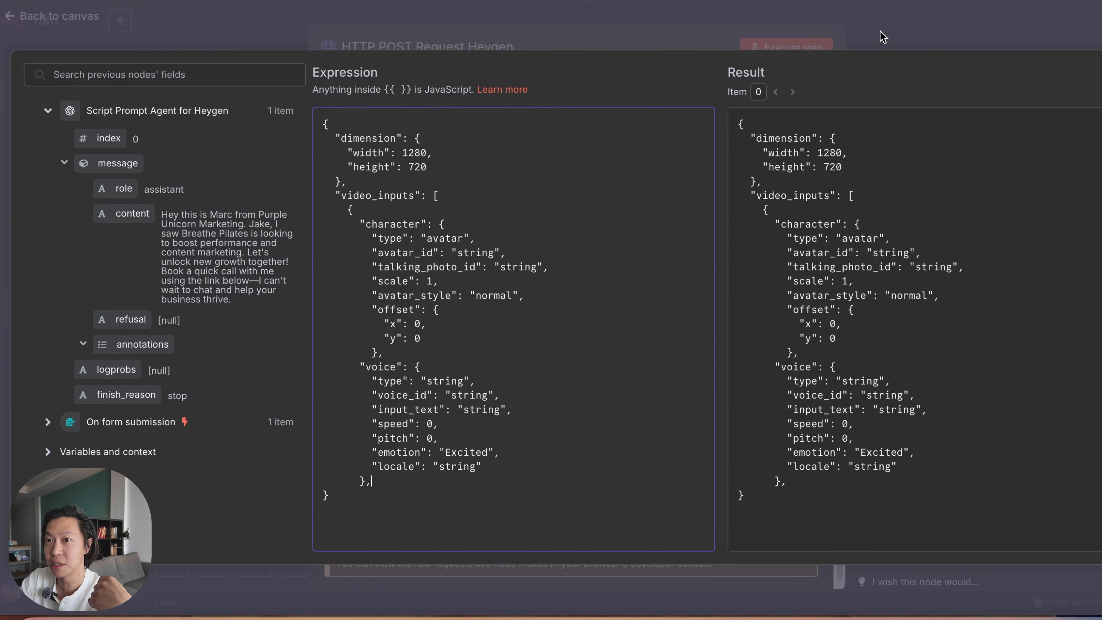
# Step: Close the expression editor and execute the HTTP POST Request Heygen node to test the trimmed JSON body
pyautogui.click(793, 53)
pyautogui.click(793, 53)
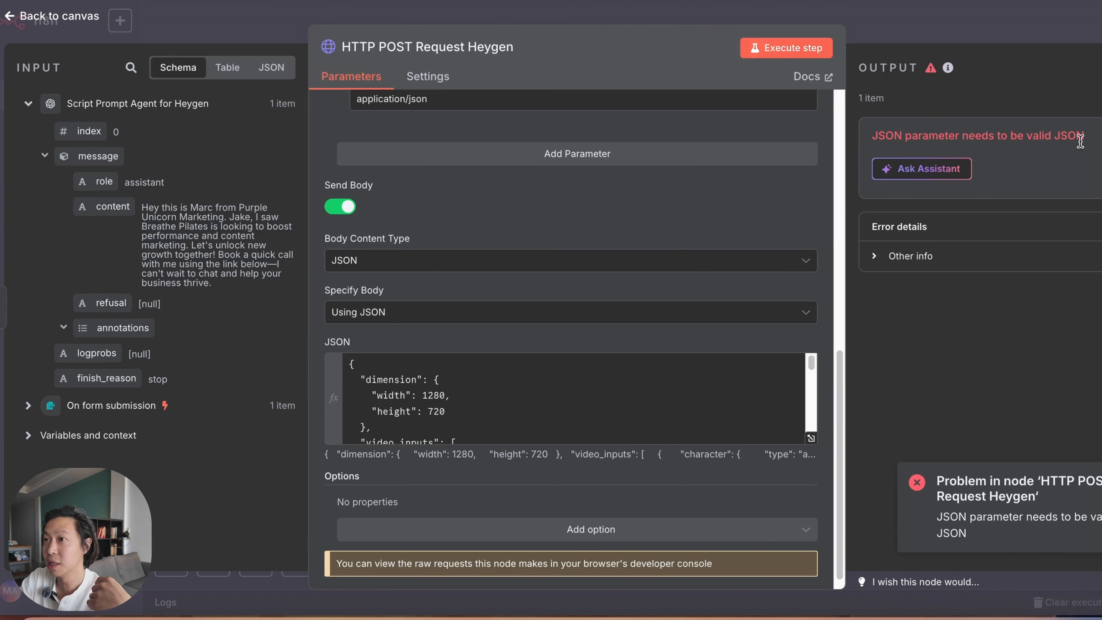
pyautogui.moveTo(982, 136); pyautogui.dragTo(1073, 140)
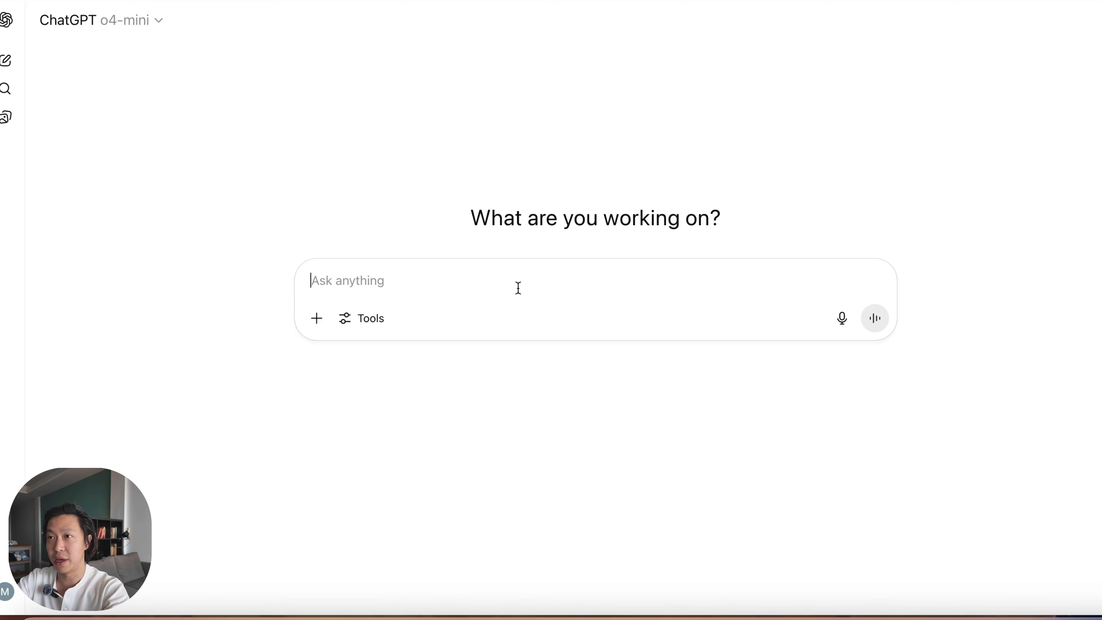
# Step: In ChatGPT, submit the trimmed request body with the instruction "Format this into valid JSON:"
pyautogui.write('Format ')
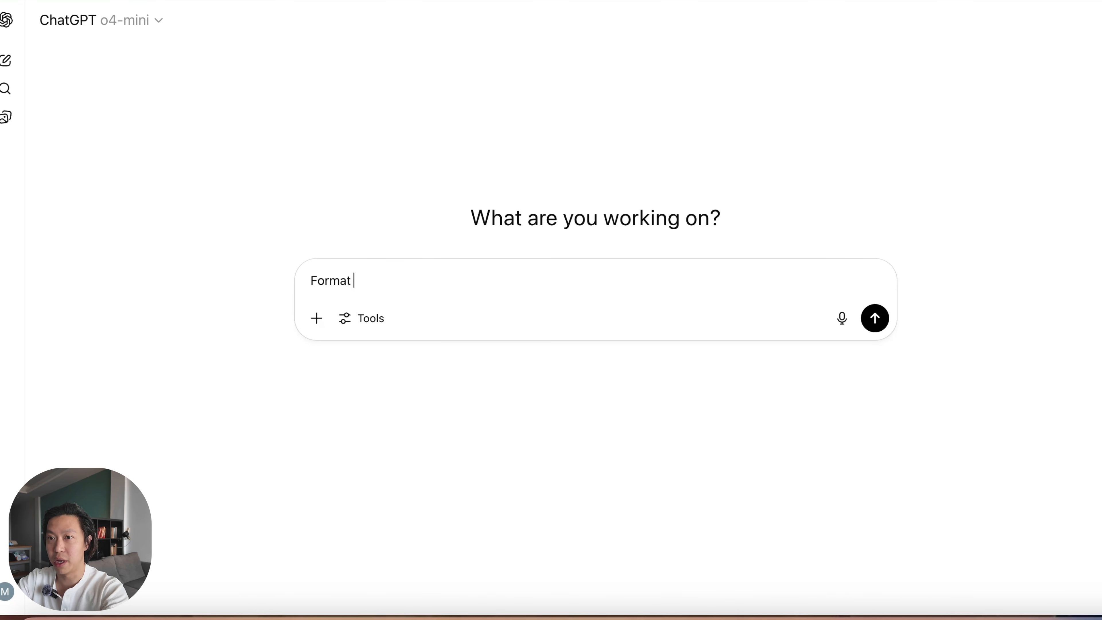
pyautogui.write('this into V')
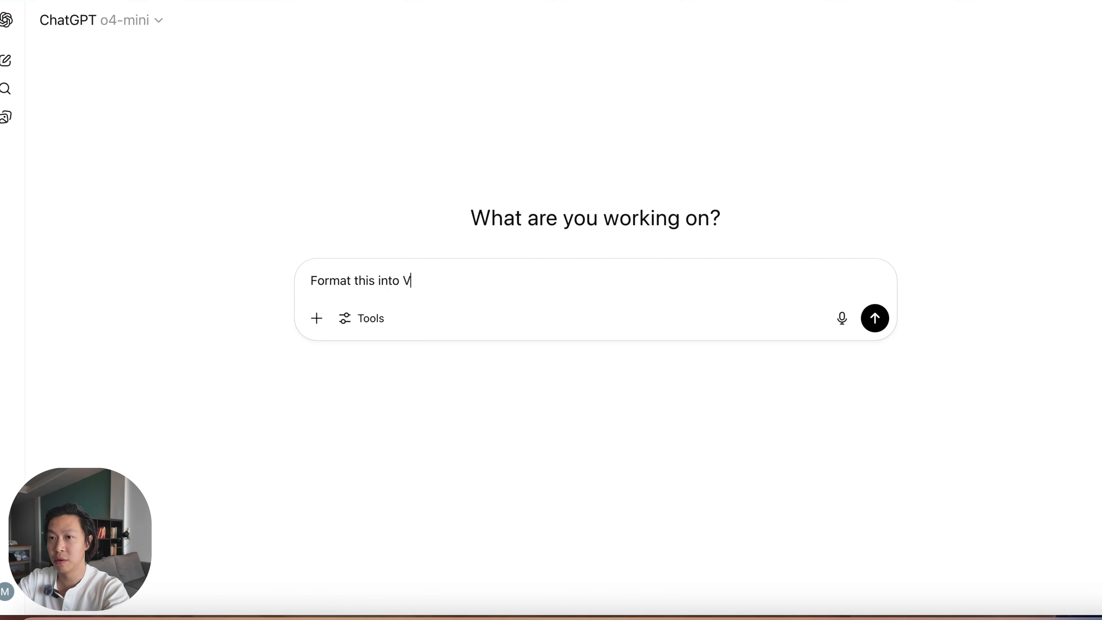
pyautogui.press('BackSpace')
pyautogui.write('valid JSON:')
pyautogui.hotkey('shift', 'Return')
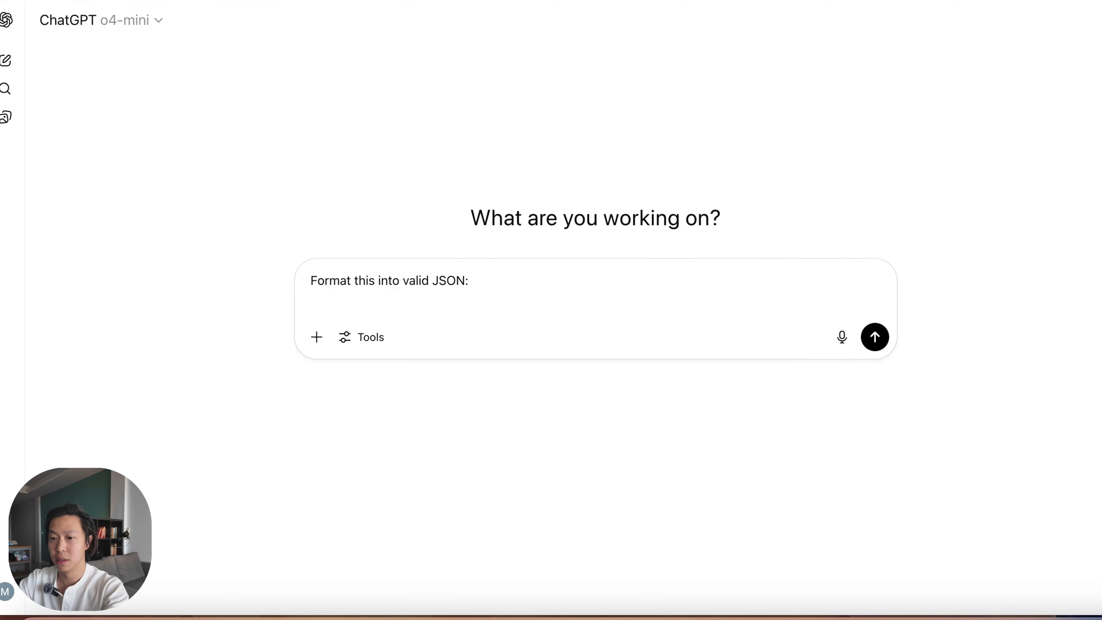
pyautogui.hotkey('ctrl', 'v')
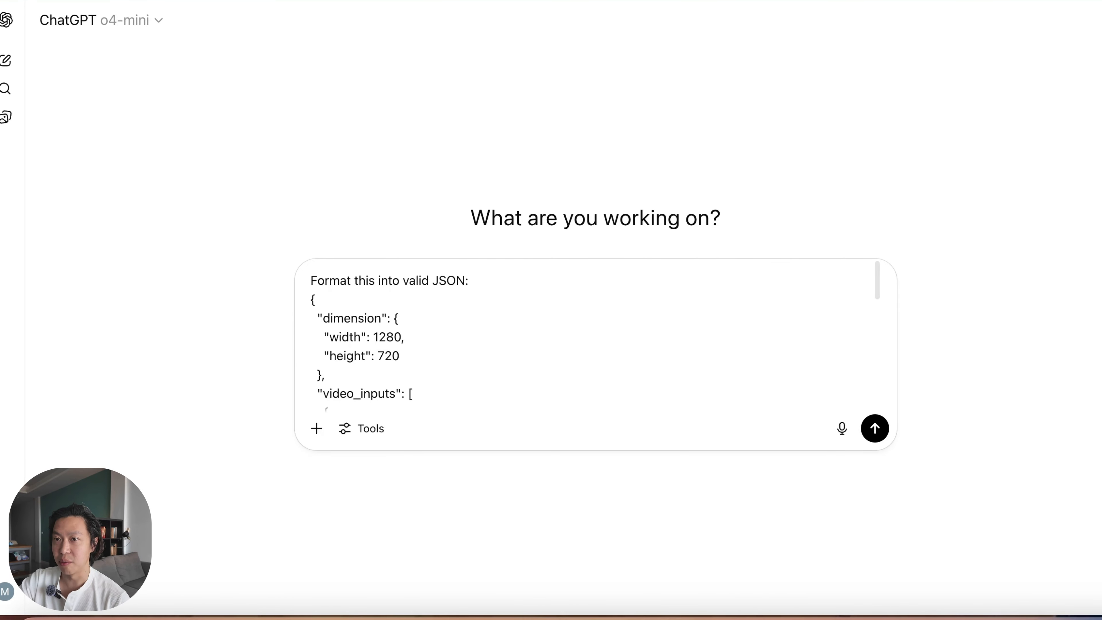
pyautogui.press('Return')
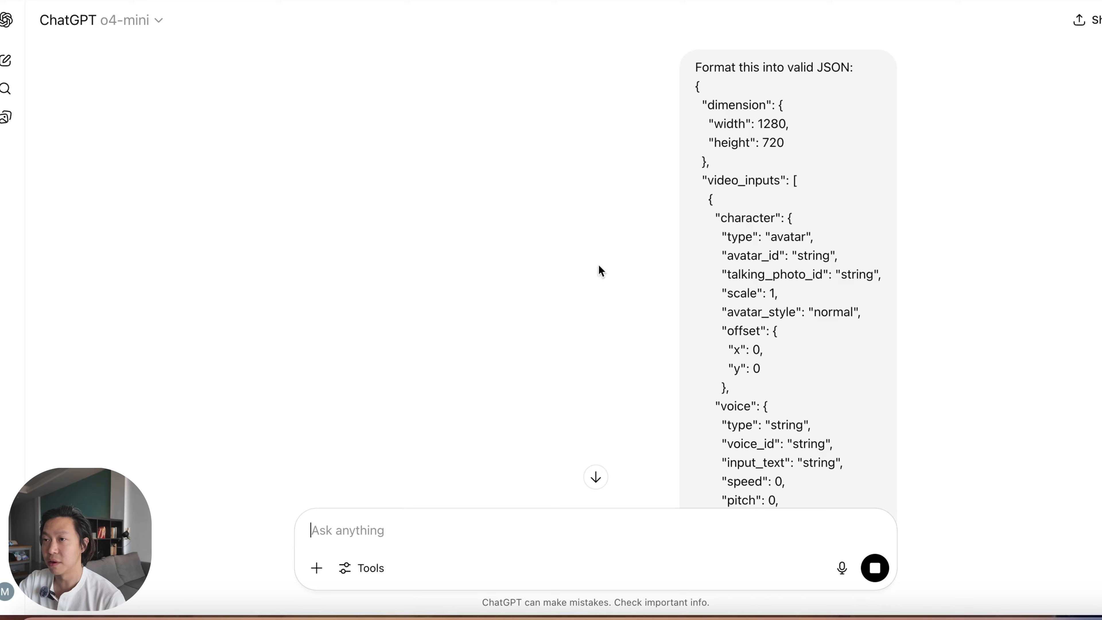
# Step: Check ChatGPT's reformatted JSON through to its end and copy the whole code block
pyautogui.click(596, 477)
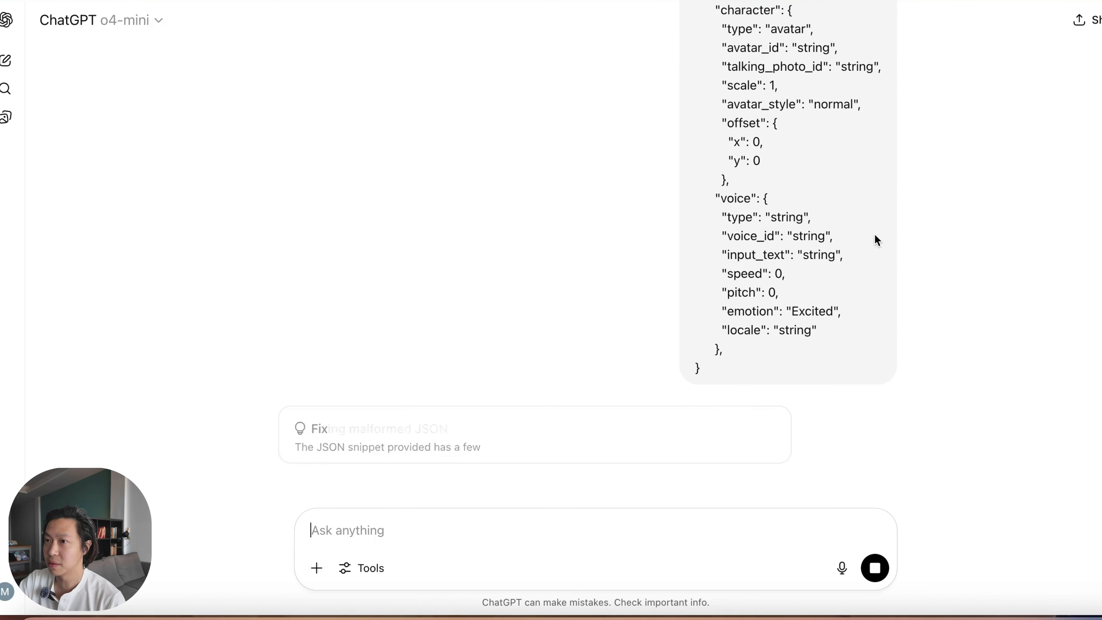
pyautogui.scroll(-10, 726, 406)
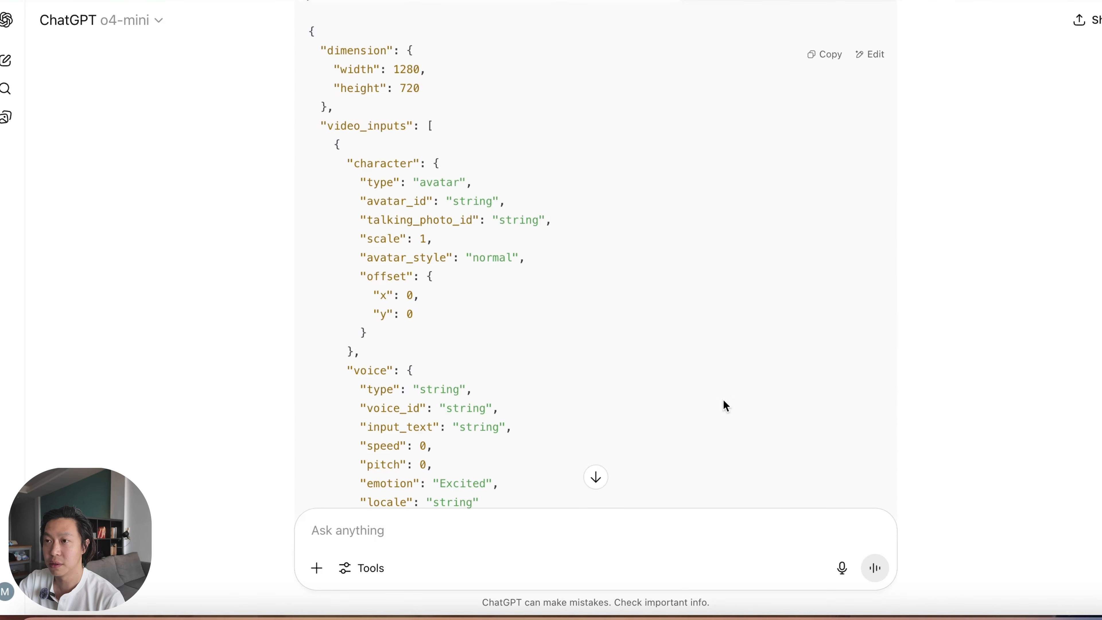
pyautogui.scroll(7, 726, 407)
pyautogui.scroll(-11, 593, 448)
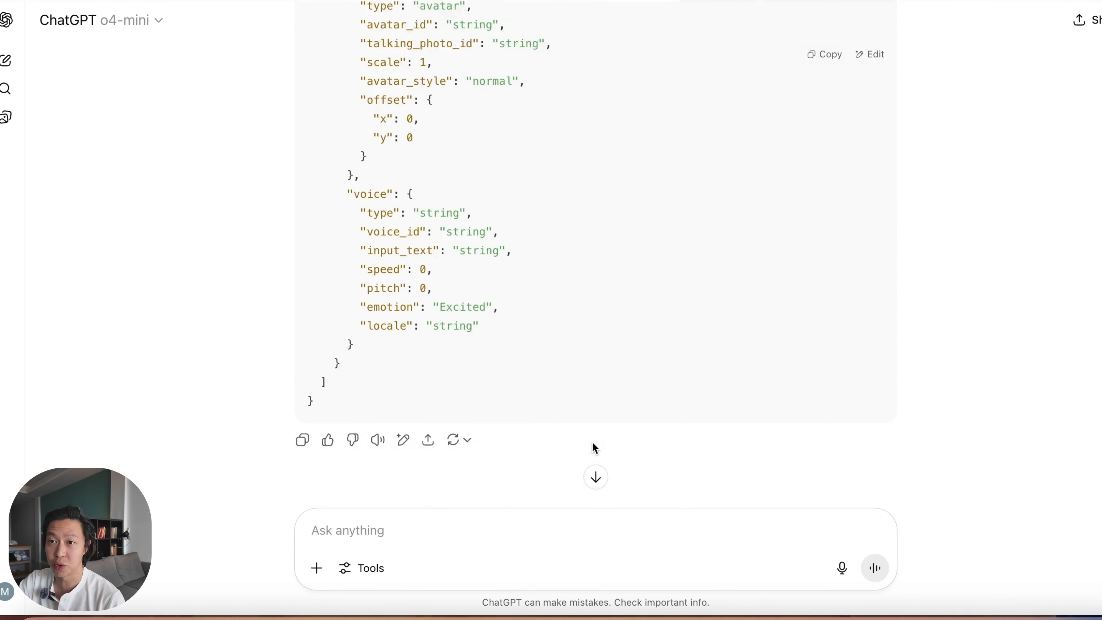
pyautogui.scroll(7, 661, 403)
pyautogui.click(807, 150)
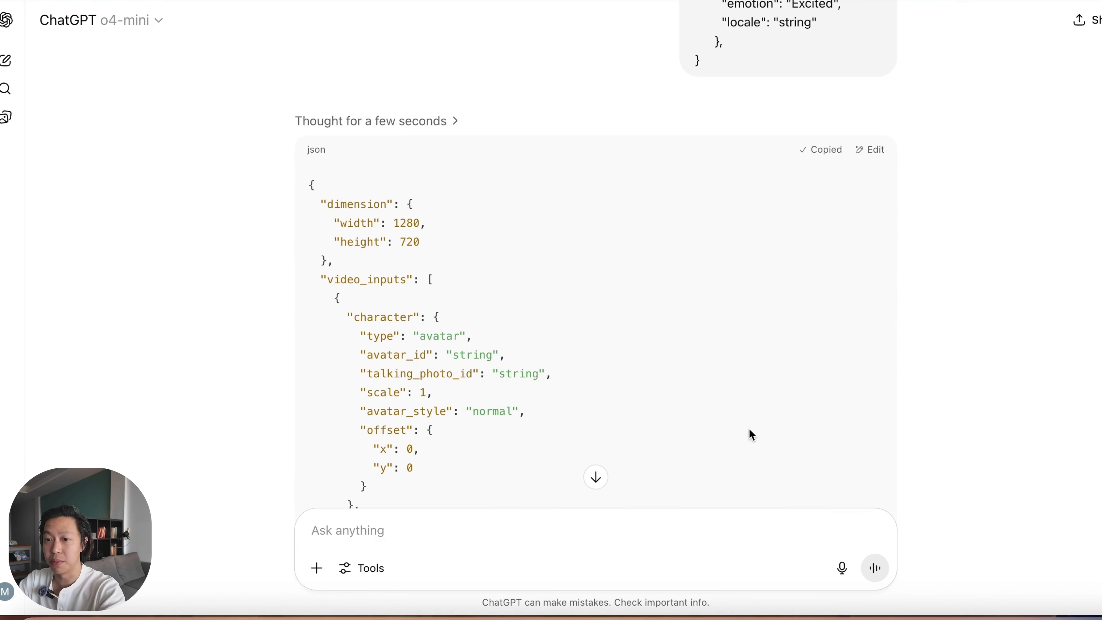
# Step: Return to n8n and replace the entire body expression with the corrected JSON copied from ChatGPT
pyautogui.press('super+Tab')
pyautogui.press('super+a')
pyautogui.press('BackSpace')
pyautogui.press('super+v')
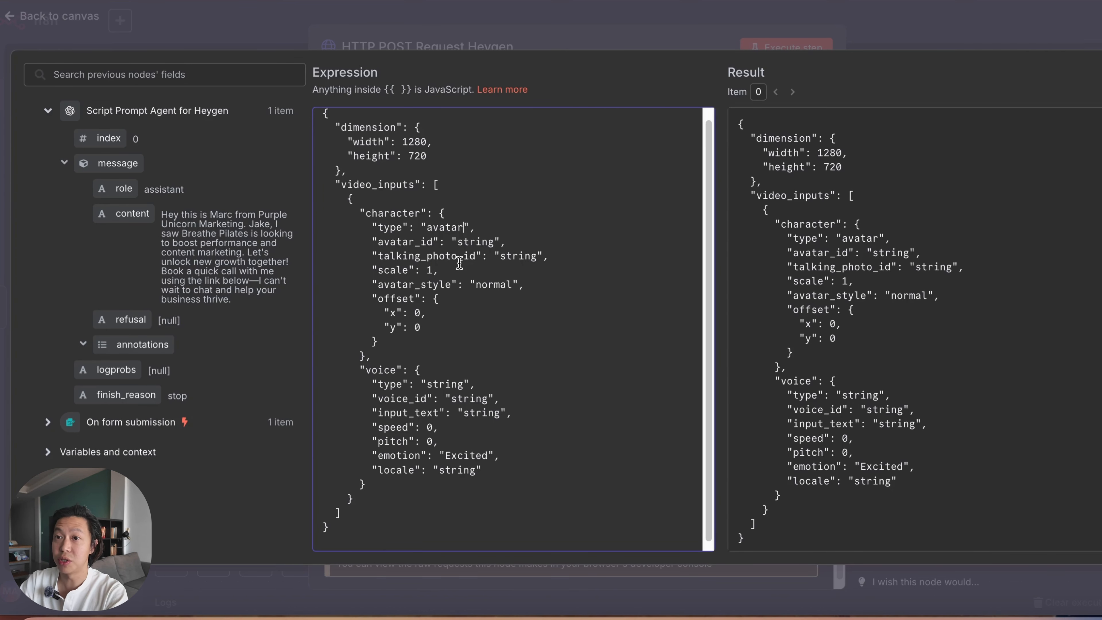
# Step: Clear the placeholder value of avatar_id, leaving its quotation marks empty
pyautogui.click(477, 228)
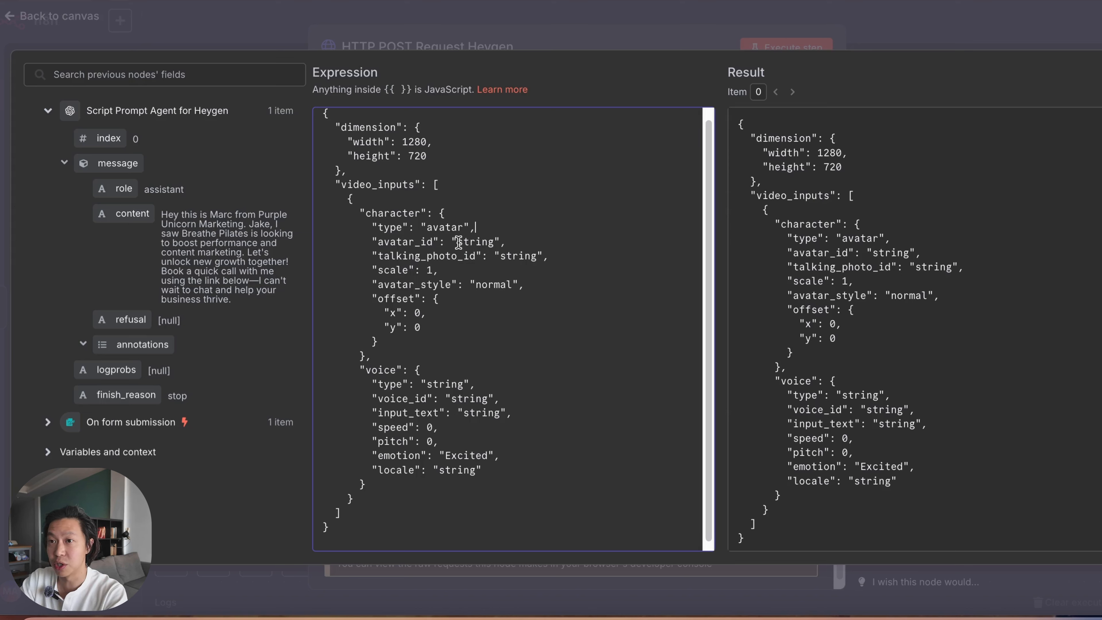
pyautogui.moveTo(495, 241); pyautogui.dragTo(461, 241)
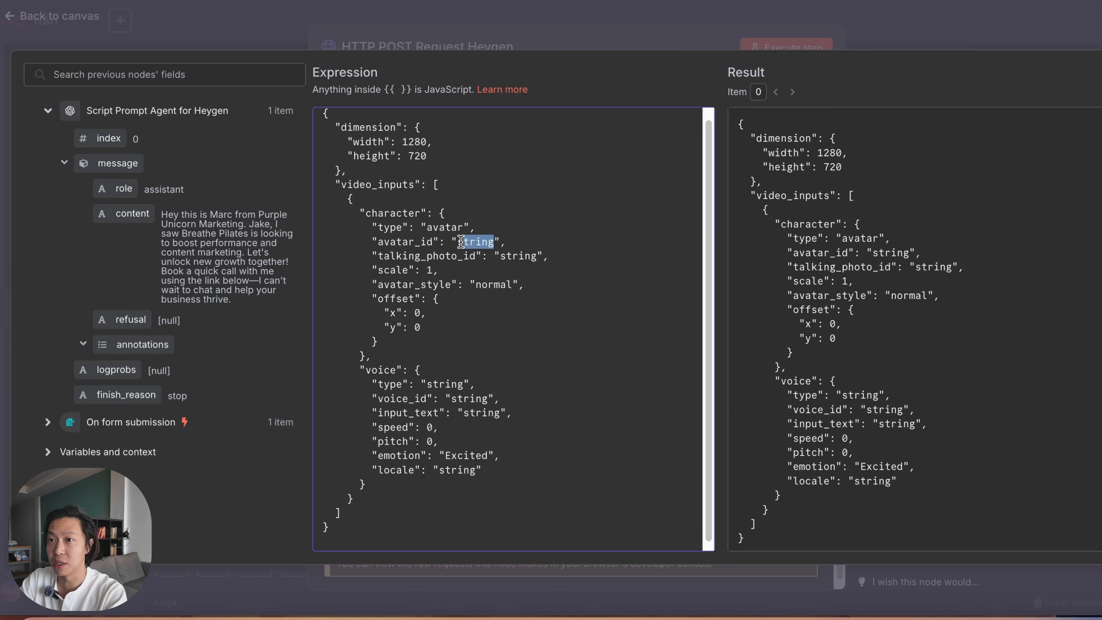
pyautogui.press('BackSpace')
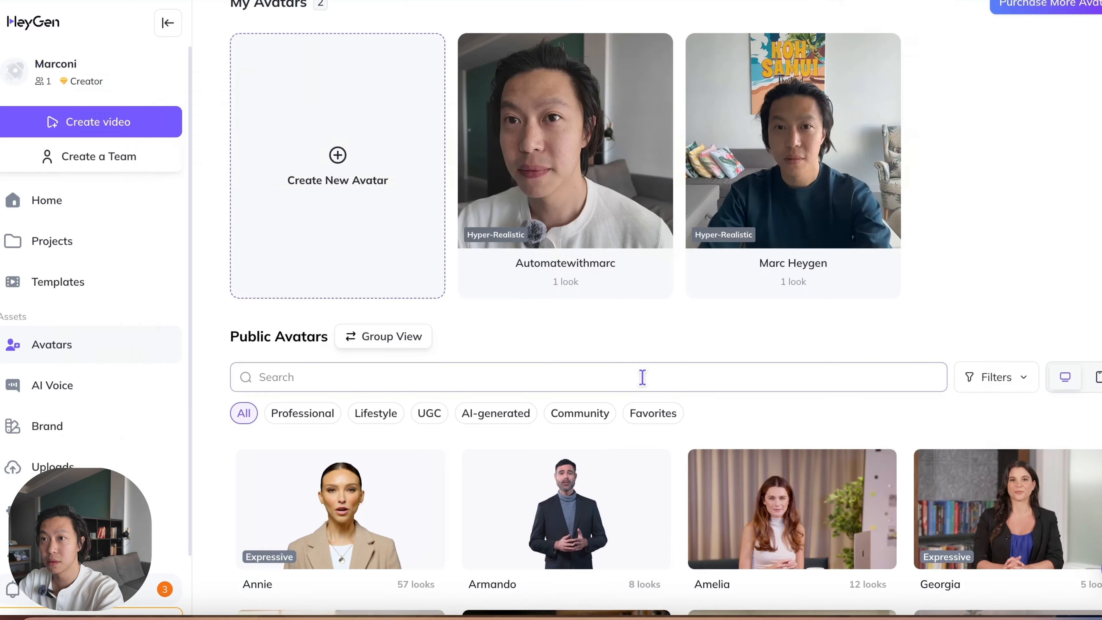
# Step: Copy the avatar ID of the Automatewithmarc avatar's look in HeyGen and paste it as the avatar_id value in the n8n body expression
pyautogui.scroll(2, 642, 391)
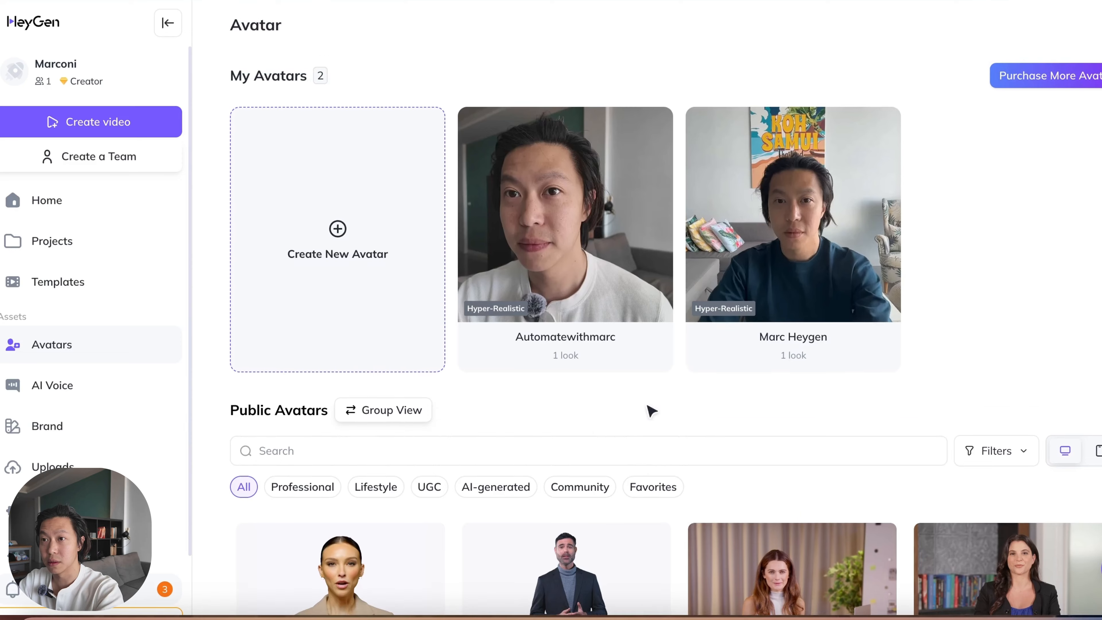
pyautogui.click(608, 237)
pyautogui.click(655, 86)
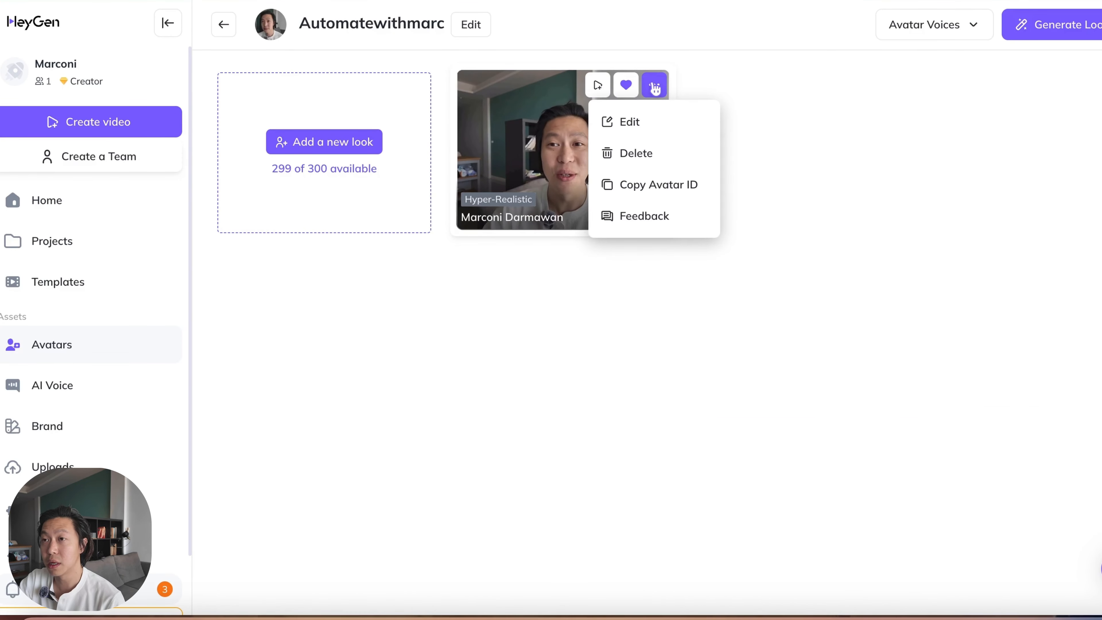
pyautogui.click(660, 196)
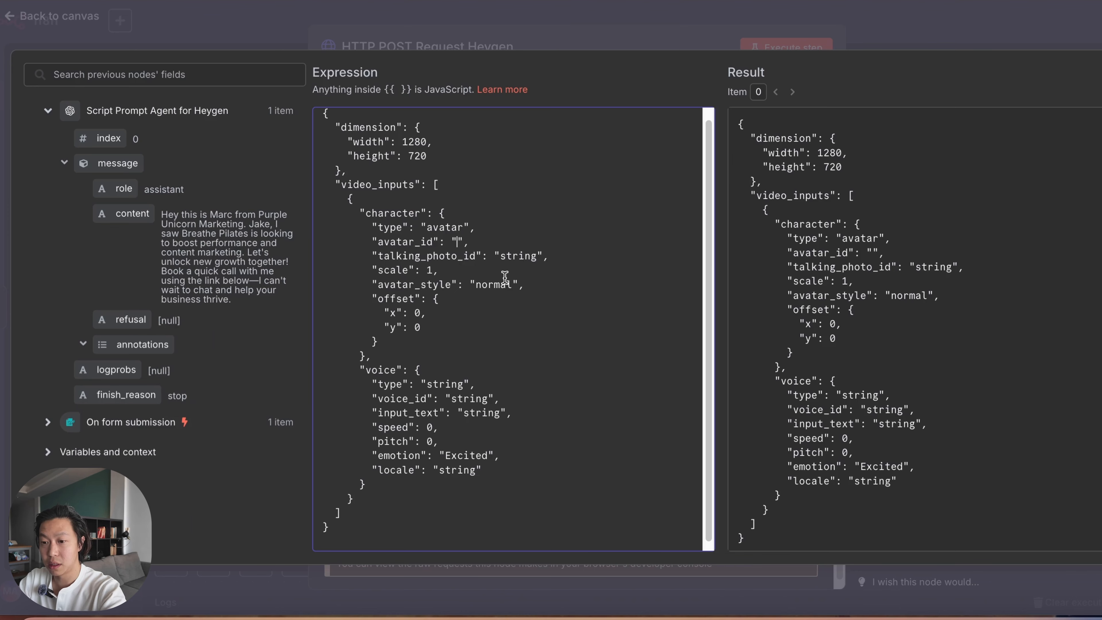
pyautogui.hotkey('ctrl', 'v')
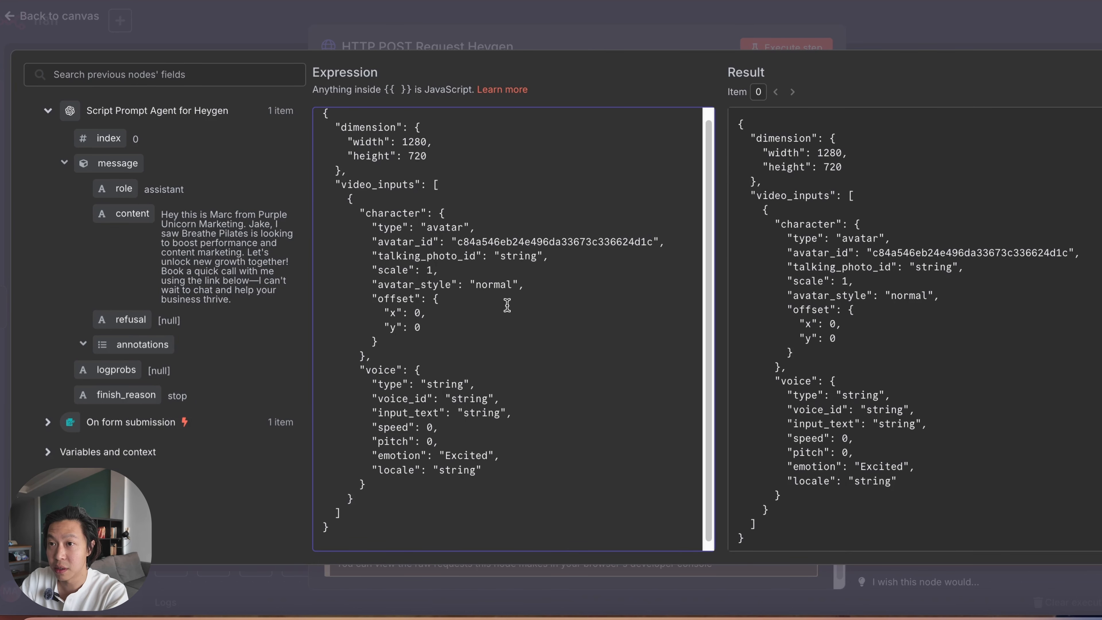
# Step: Delete the entire talking_photo_id line from the character block of the body expression
pyautogui.click(488, 273)
pyautogui.click(564, 261)
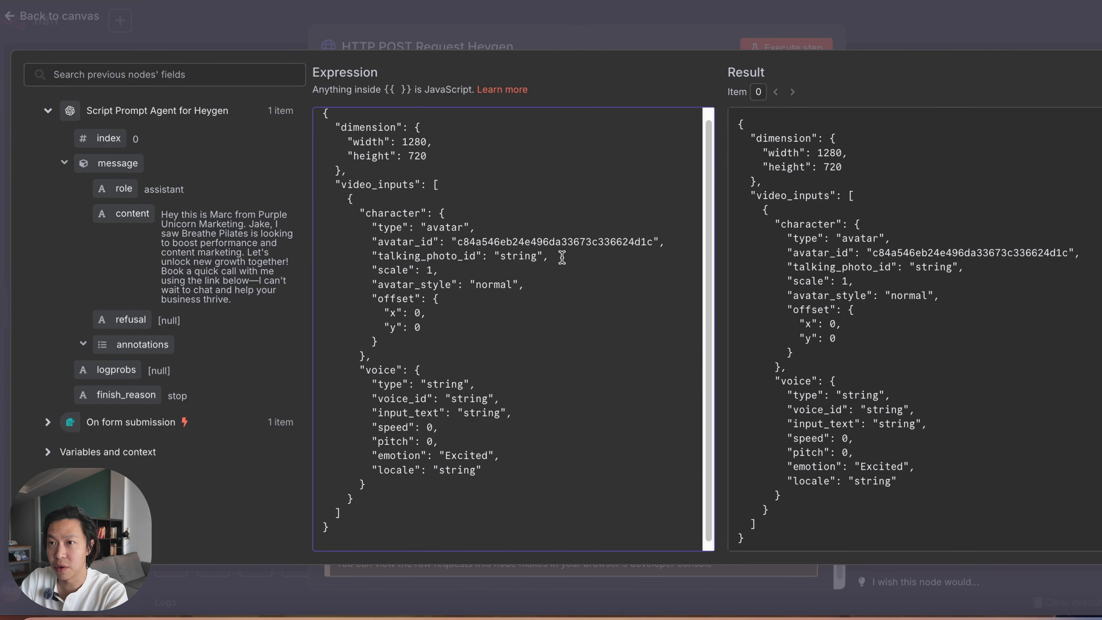
pyautogui.moveTo(561, 257); pyautogui.dragTo(365, 256)
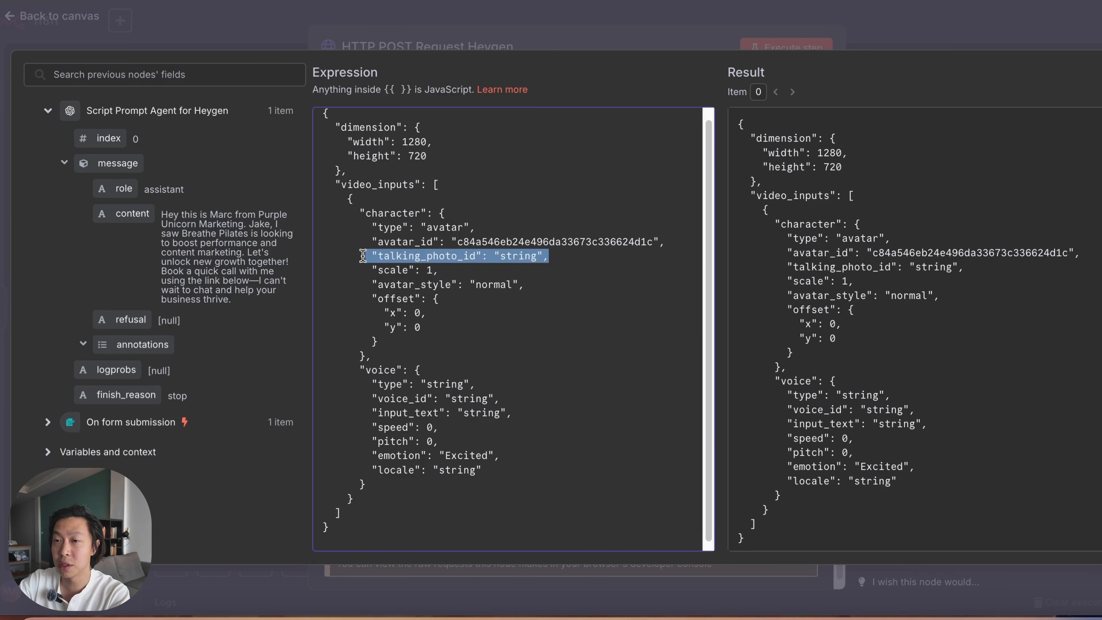
pyautogui.press('BackSpace')
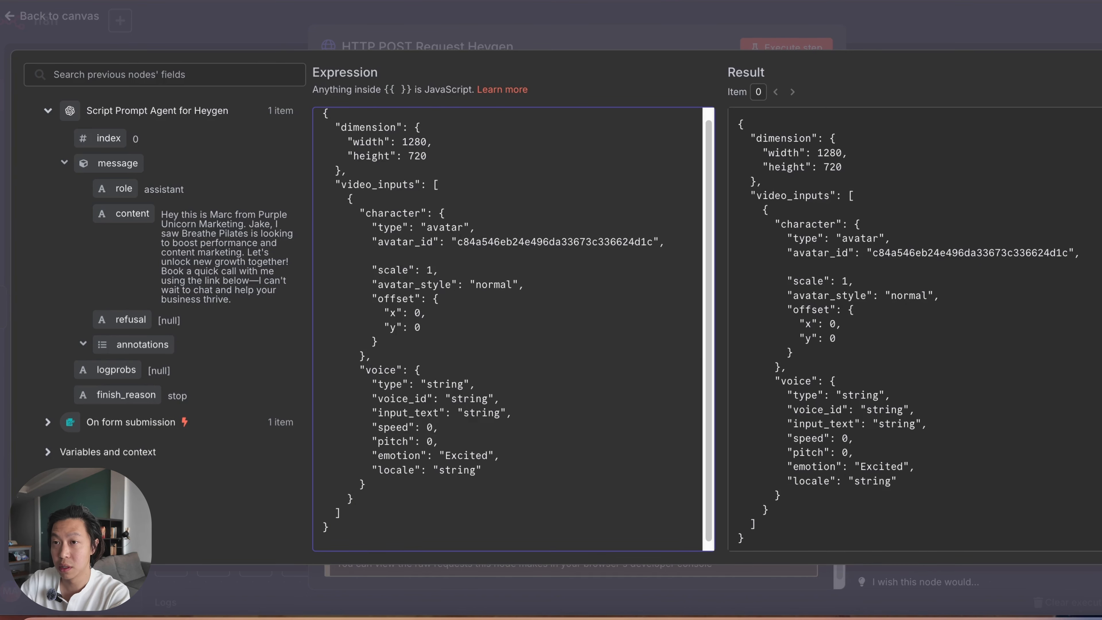
pyautogui.press('BackSpace')
# Step: Remove the pitch and locale lines from the voice block and set speed to 1
pyautogui.click(451, 435)
pyautogui.moveTo(465, 435); pyautogui.dragTo(313, 439)
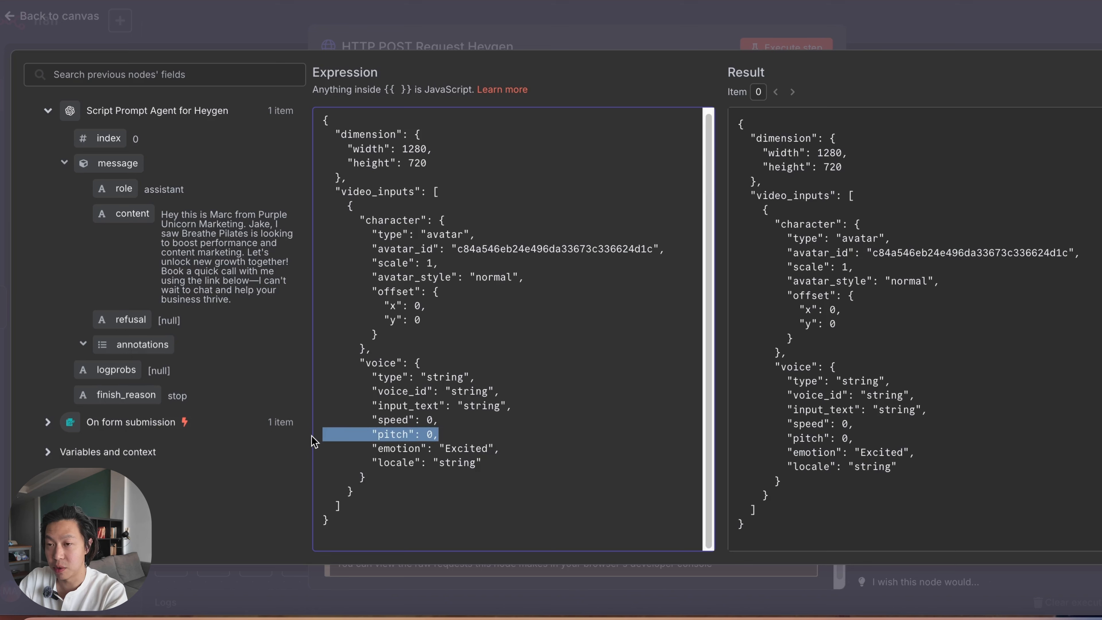
pyautogui.press('BackSpace')
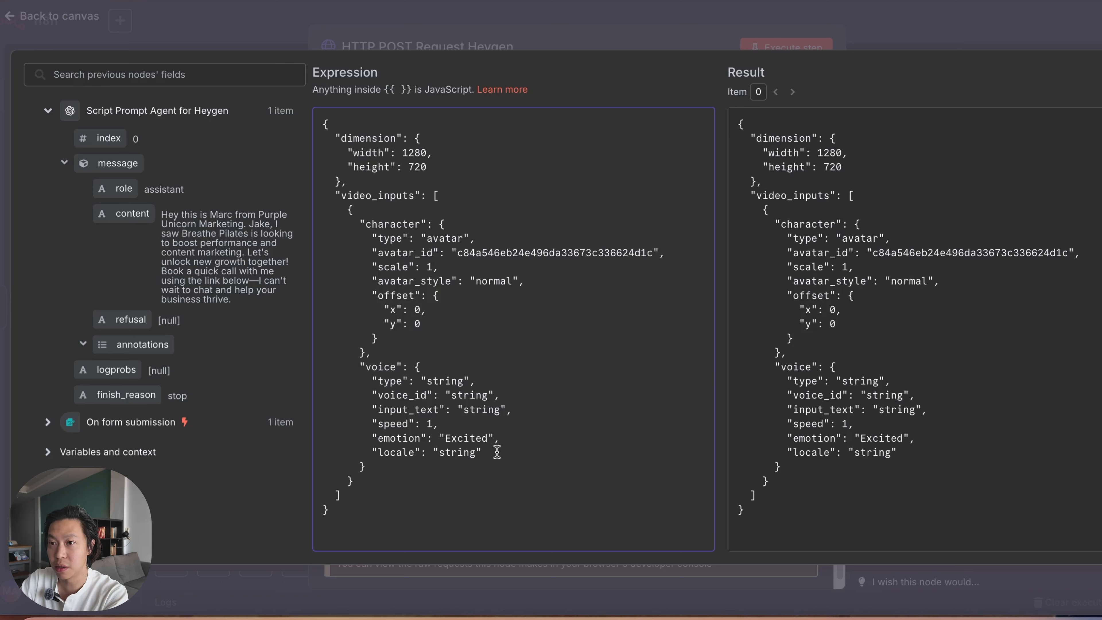
pyautogui.moveTo(496, 452); pyautogui.dragTo(307, 451)
pyautogui.press('BackSpace')
pyautogui.press('BackSpace')
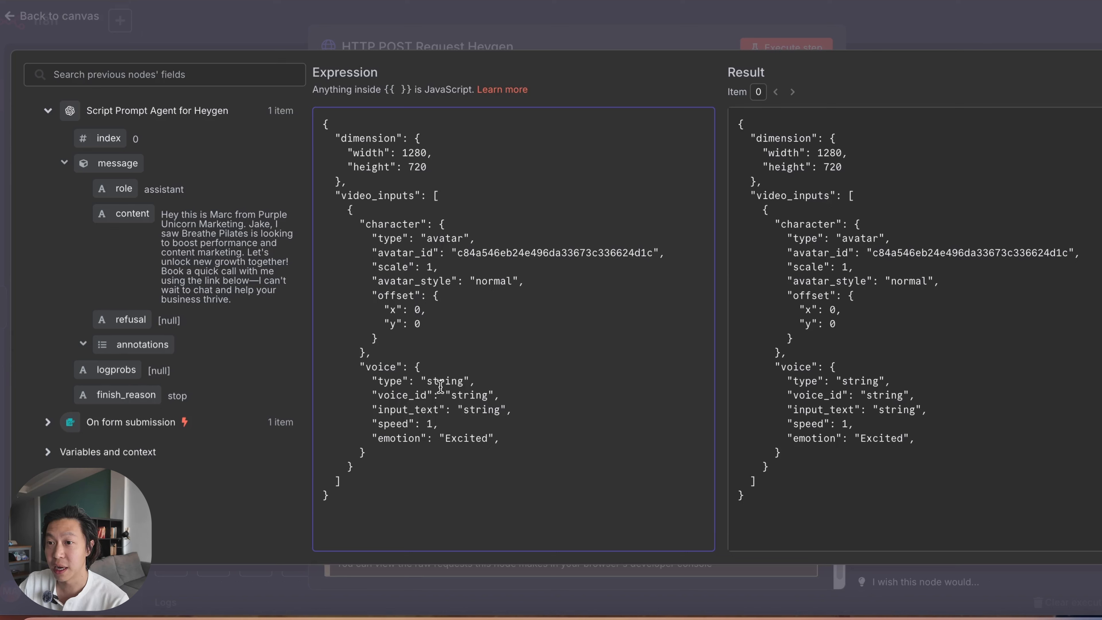
# Step: Set the voice type to "text" and replace the voice_id placeholder with the first cloned voice's ID copied from HeyGen
pyautogui.doubleClick(462, 382)
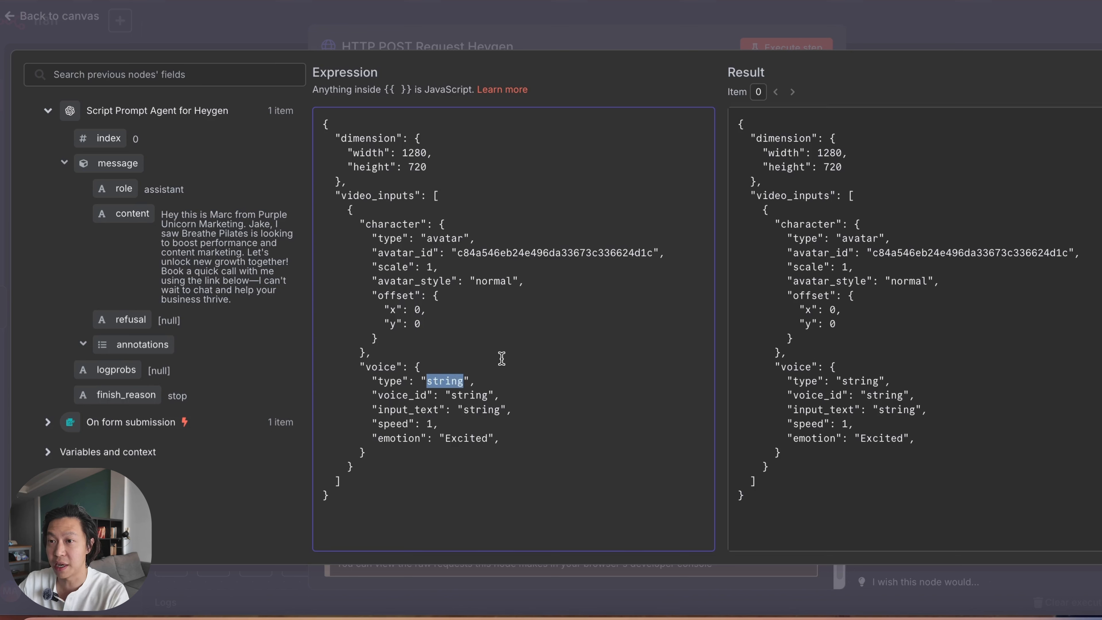
pyautogui.write('text')
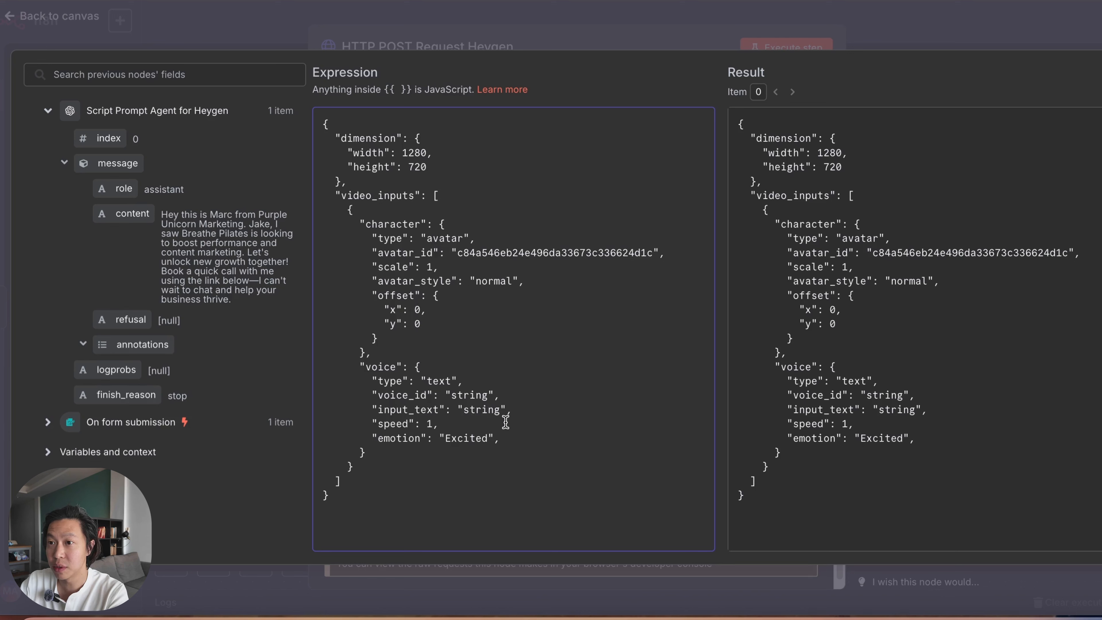
pyautogui.moveTo(502, 409); pyautogui.dragTo(464, 410)
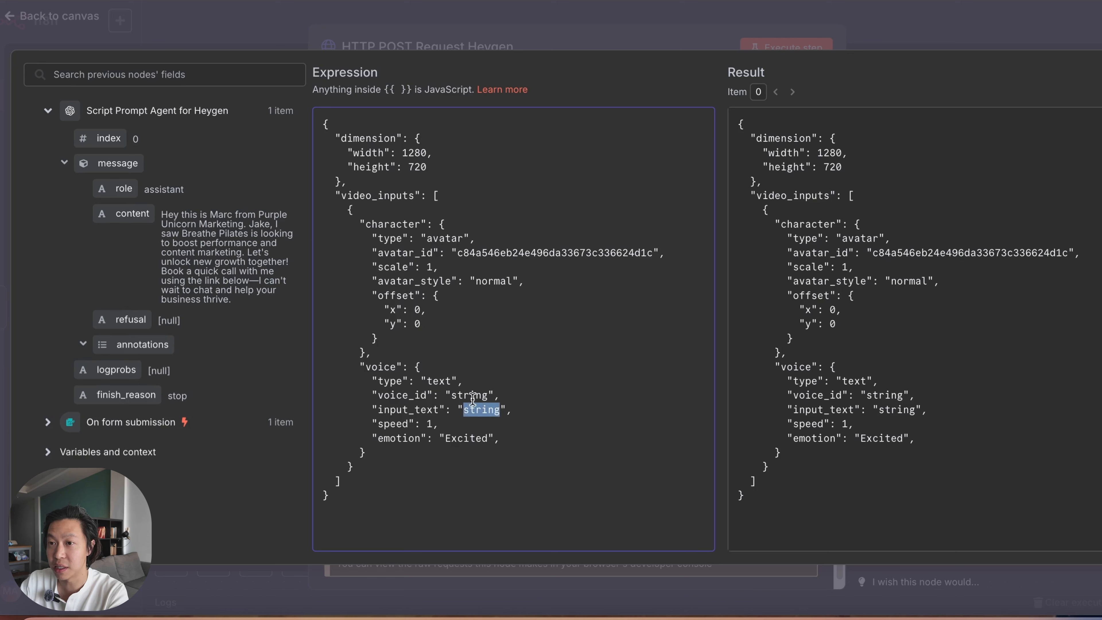
pyautogui.click(487, 396)
pyautogui.moveTo(488, 395); pyautogui.dragTo(458, 396)
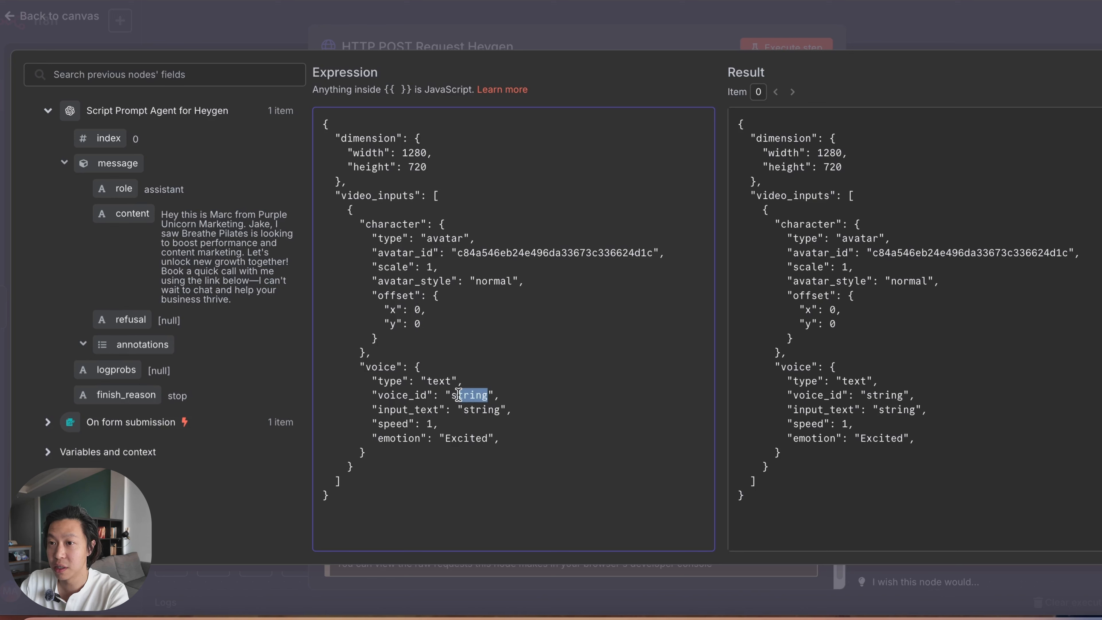
pyautogui.press('BackSpace')
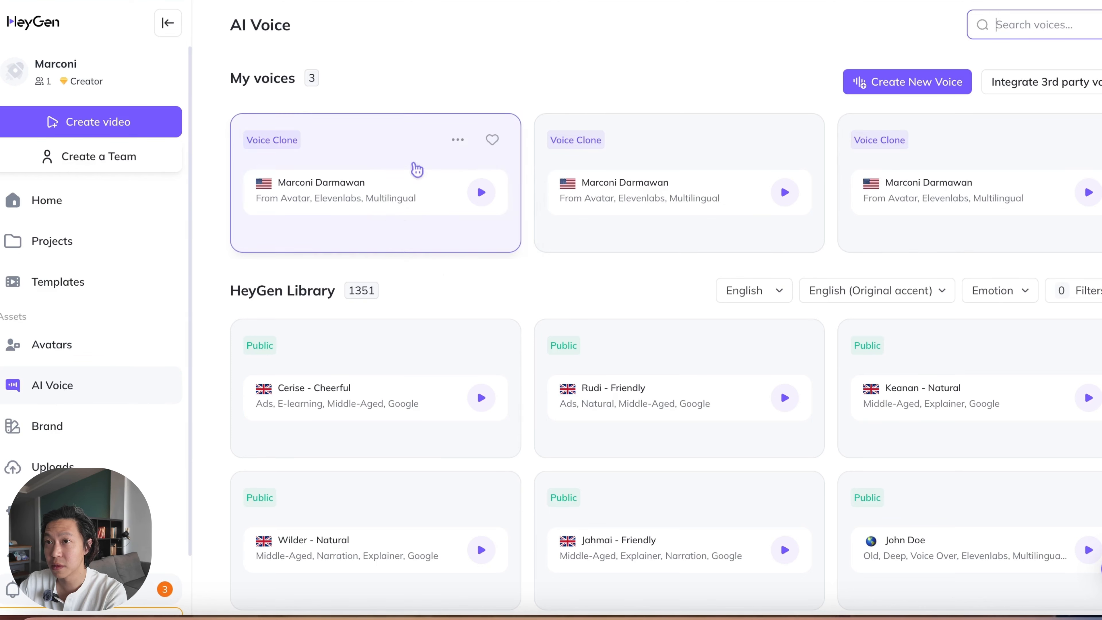
pyautogui.click(458, 140)
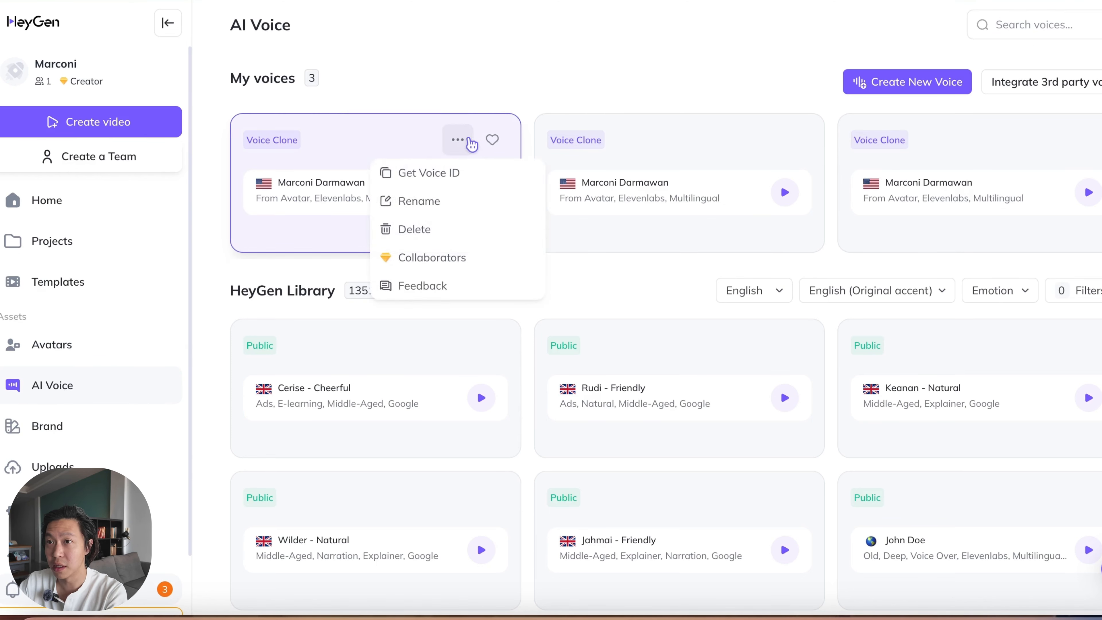
pyautogui.click(454, 180)
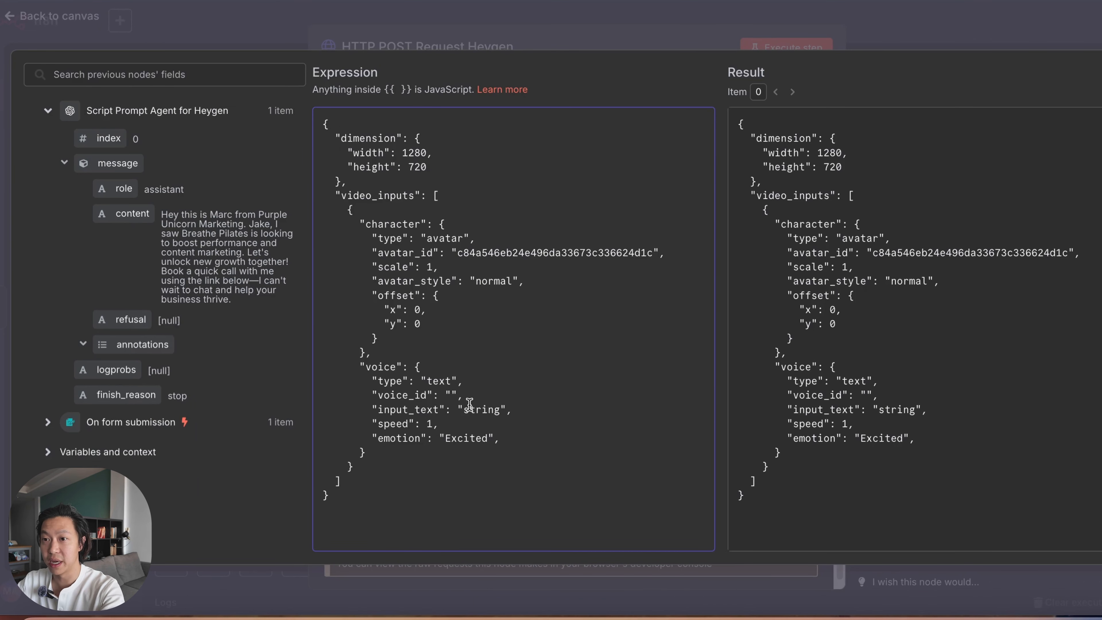
pyautogui.hotkey('ctrl', 'v')
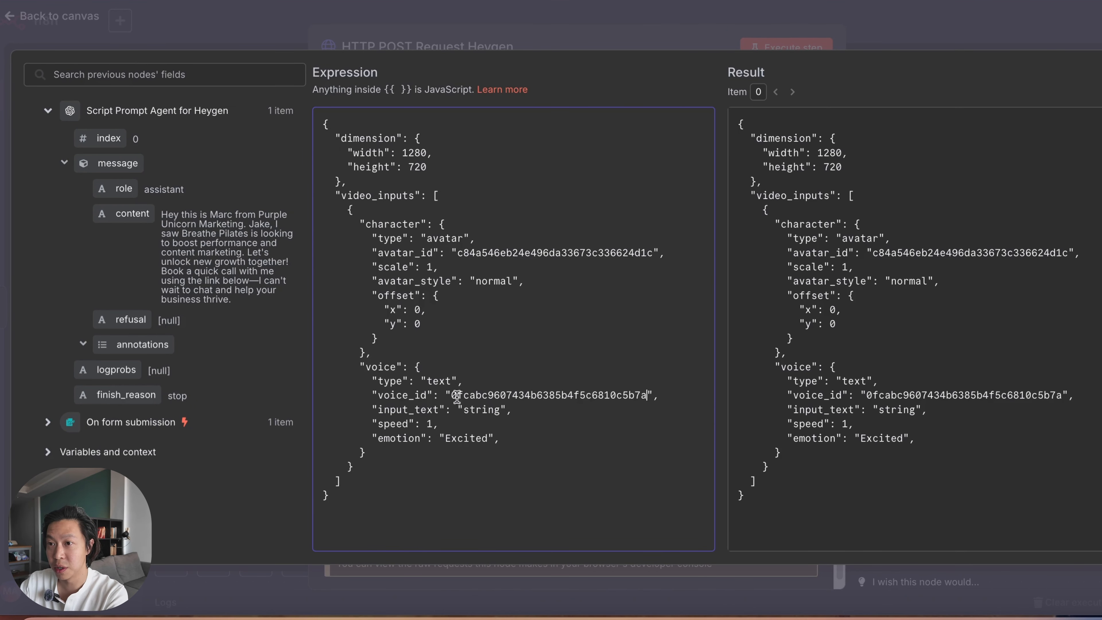
# Step: Replace the input_text placeholder with the script agent's content field, {{ $json.message.content }}, and close the expression editor
pyautogui.doubleClick(500, 413)
pyautogui.press('BackSpace')
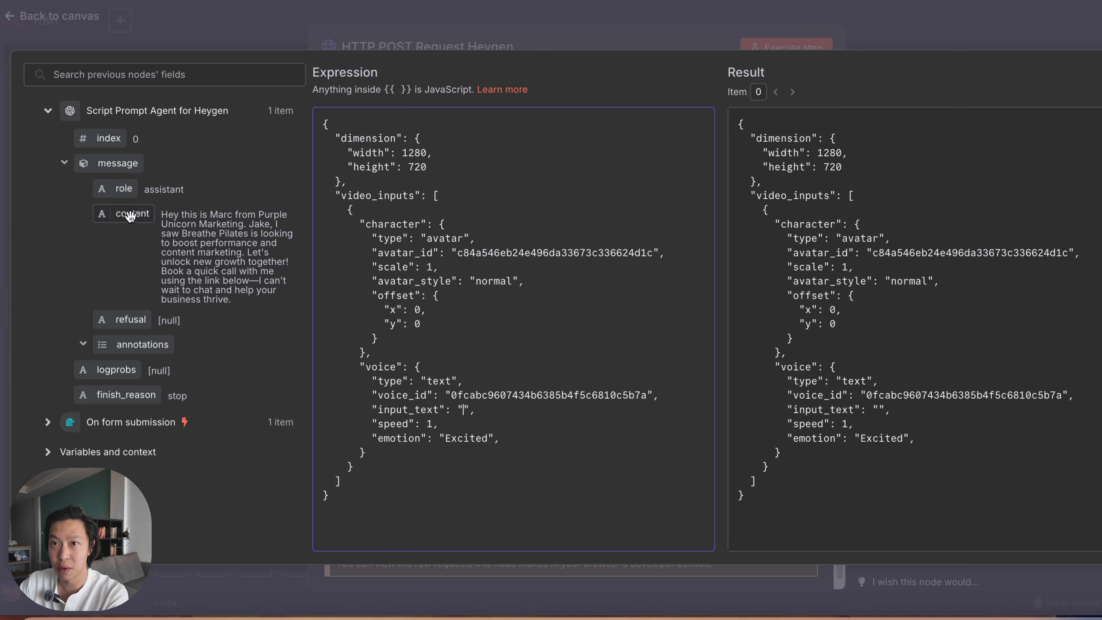
pyautogui.moveTo(130, 214); pyautogui.dragTo(464, 410)
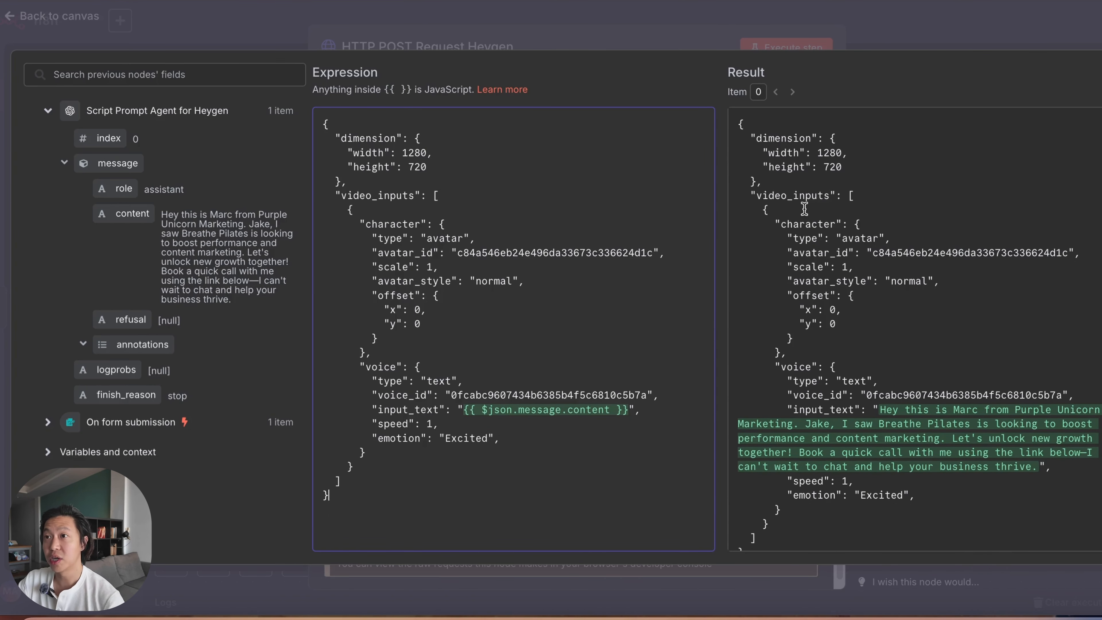
pyautogui.click(795, 51)
pyautogui.click(797, 50)
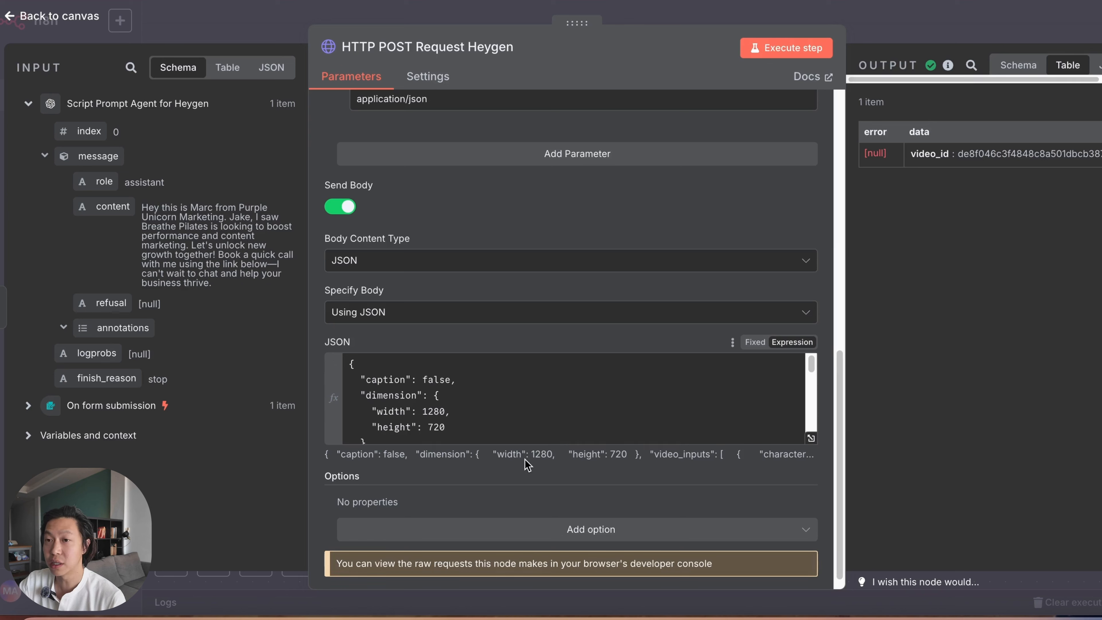
# Step: Review the HeyGen node's JSON request body, including its avatar style, voice settings, input_text and speed, against the returned output
pyautogui.scroll(-5, 640, 422)
pyautogui.scroll(2, 636, 408)
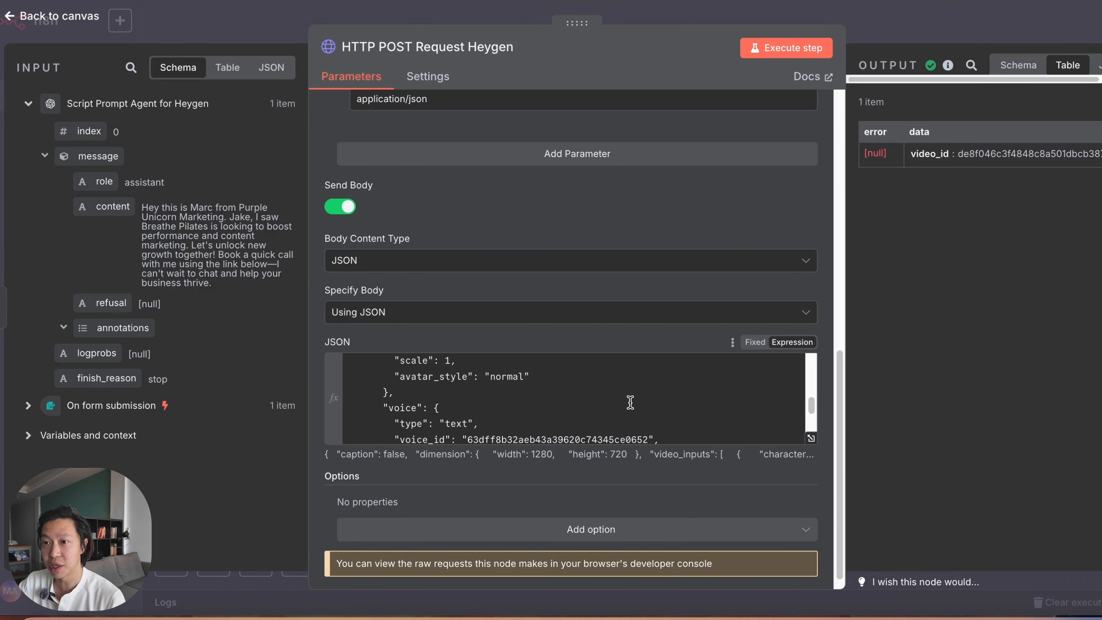
pyautogui.scroll(-4, 631, 401)
pyautogui.scroll(1, 626, 411)
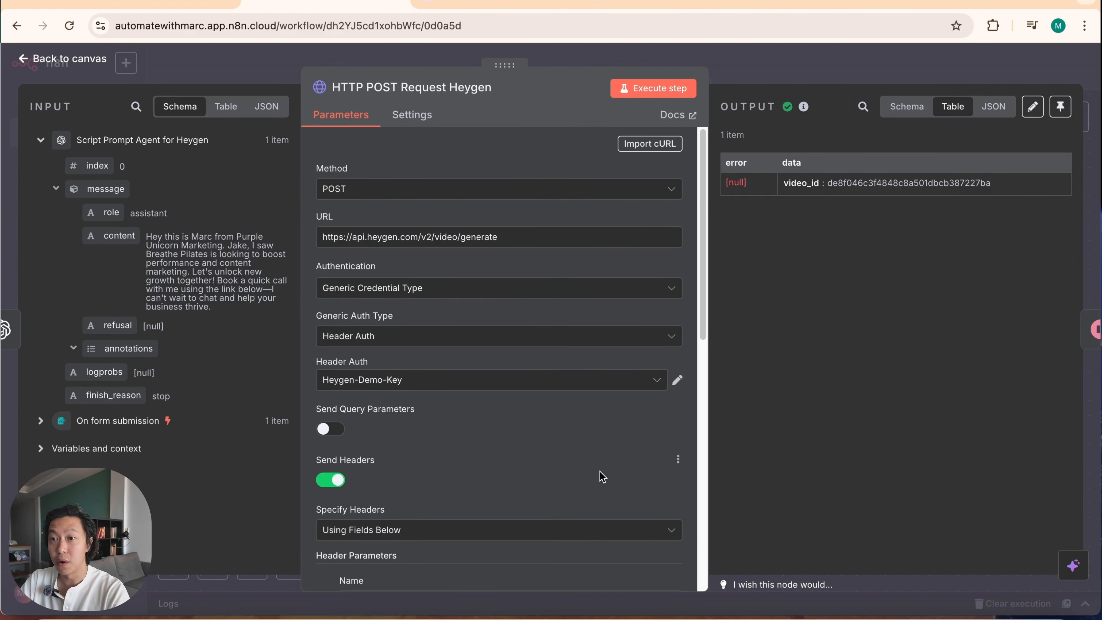
pyautogui.scroll(-10, 602, 476)
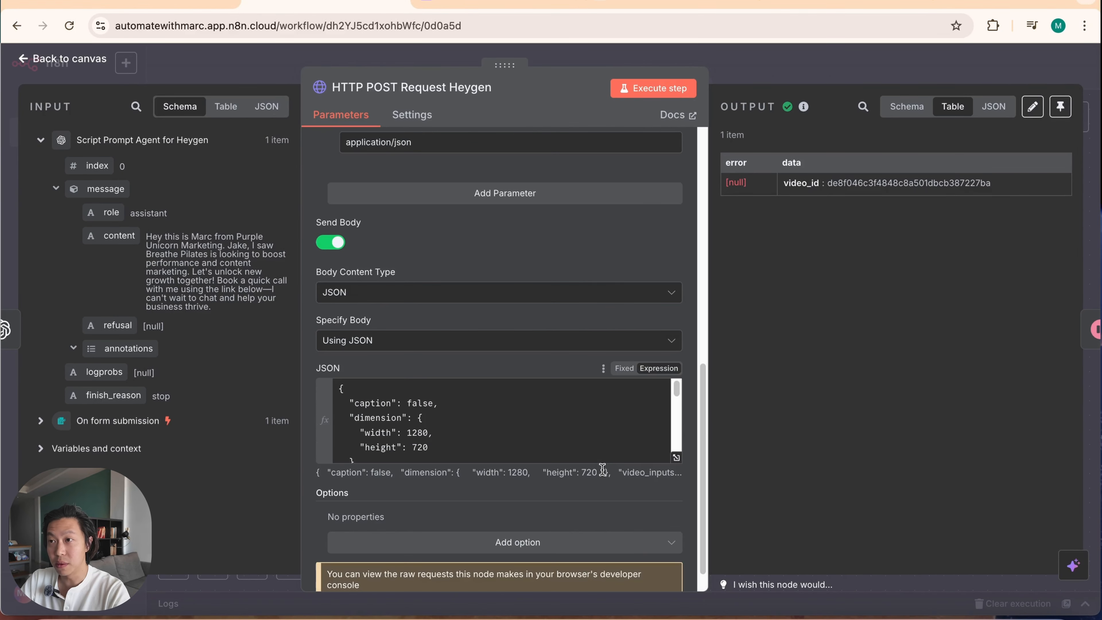
pyautogui.scroll(-4, 507, 436)
pyautogui.scroll(-3, 508, 435)
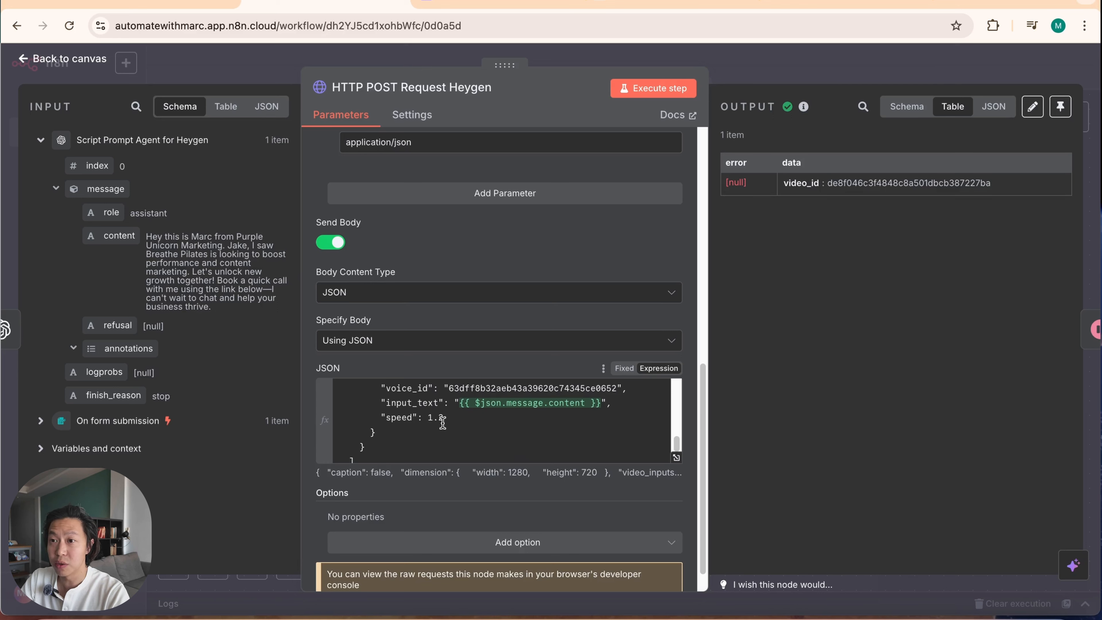
pyautogui.scroll(2, 443, 424)
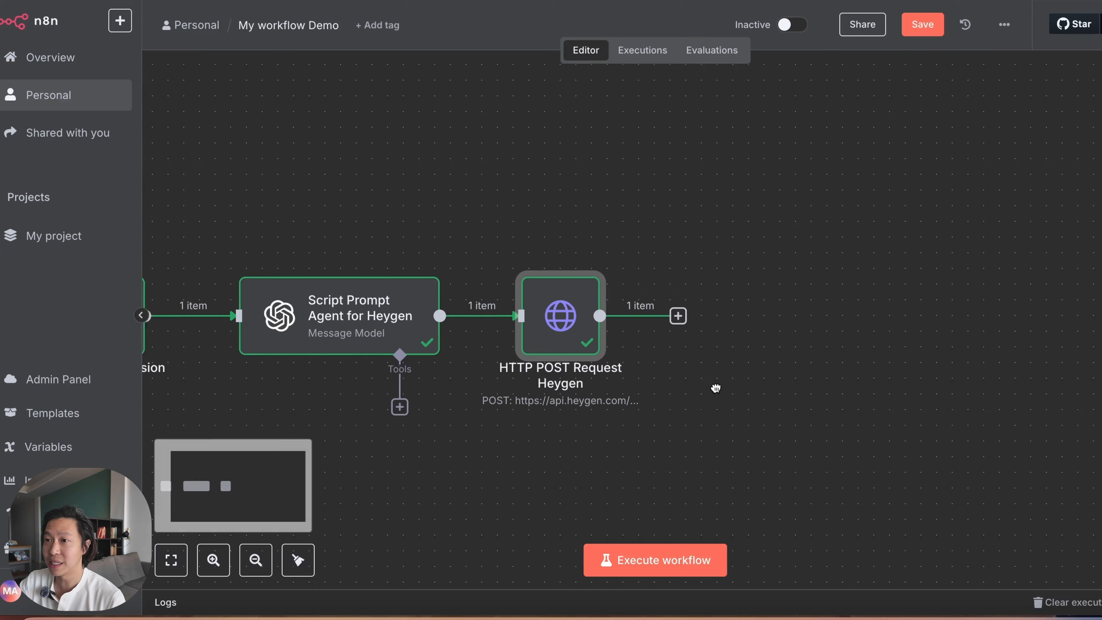
# Step: Add a Wait node after the HTTP POST Request Heygen node
pyautogui.hscroll(1, 716, 390)
pyautogui.click(679, 318)
pyautogui.write('wait')
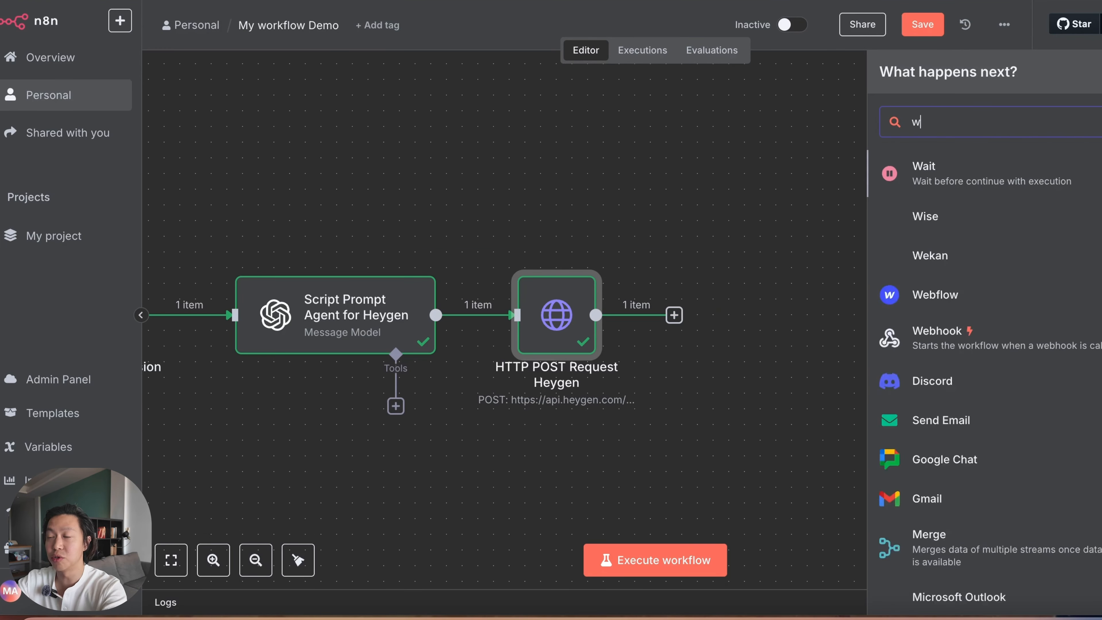
pyautogui.click(1008, 177)
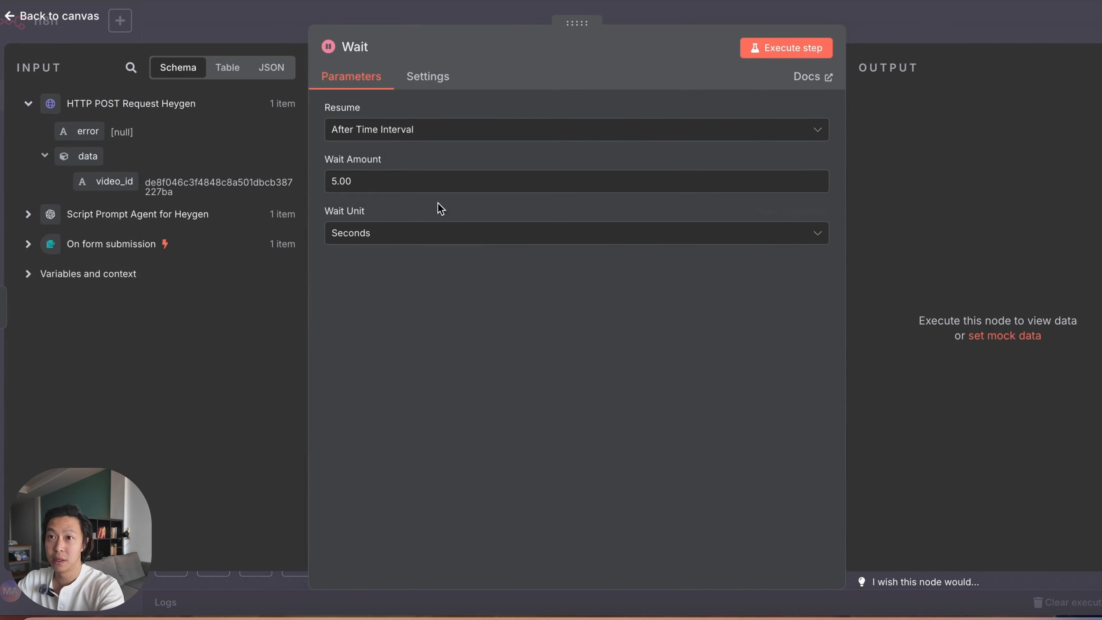
# Step: Rename the Wait node to "Wait 10 secs" and execute it
pyautogui.click(343, 51)
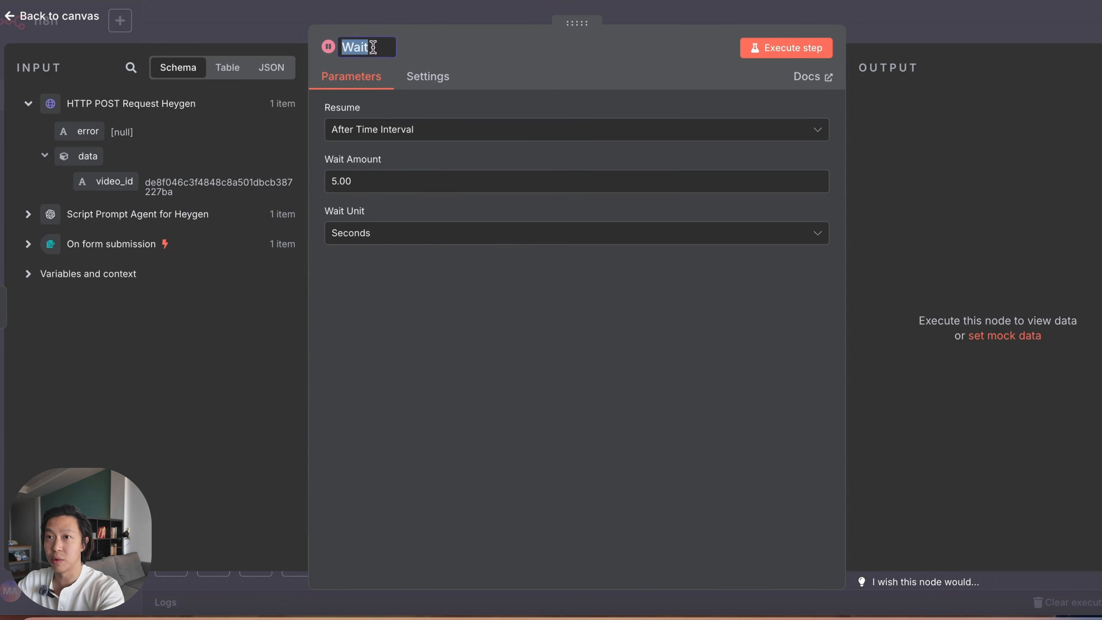
pyautogui.click(382, 42)
pyautogui.write('10 s')
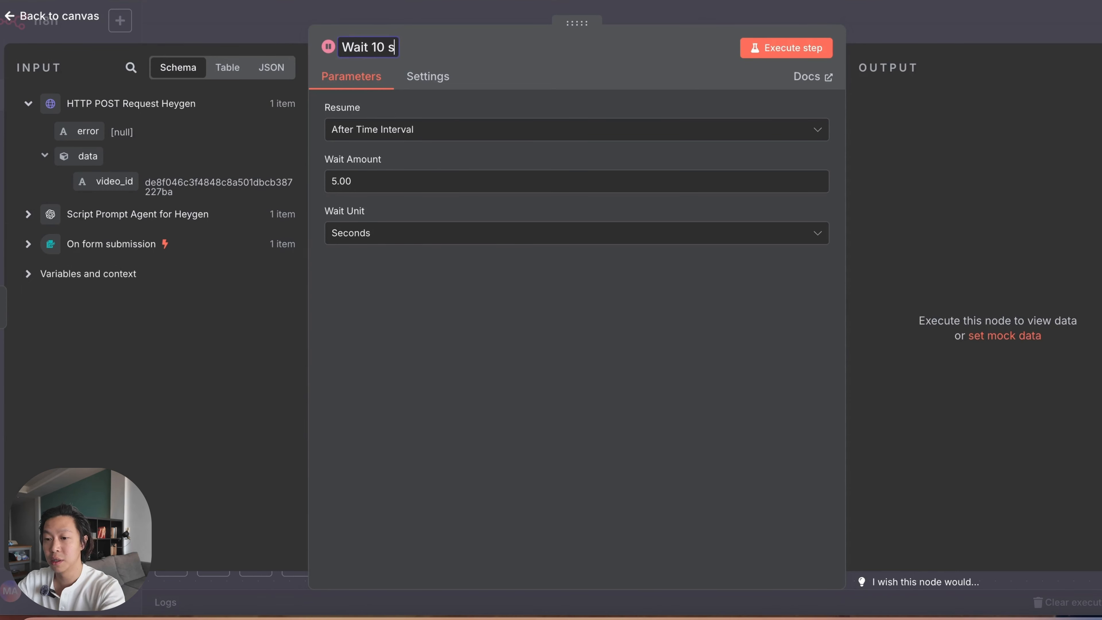
pyautogui.write('ecs')
pyautogui.click(364, 145)
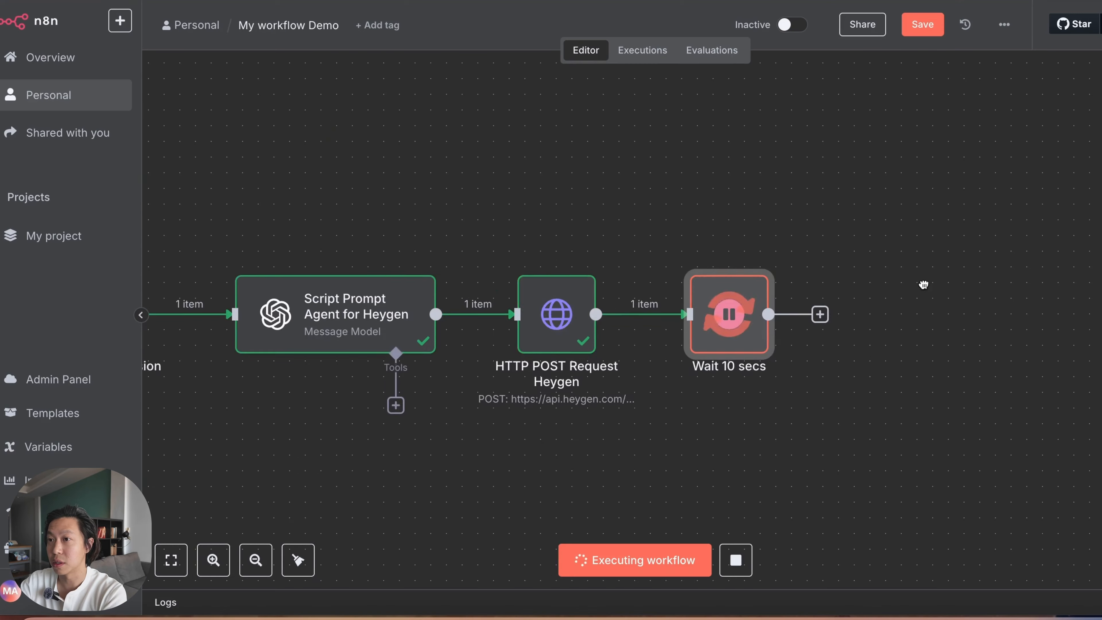
# Step: Pin the output data of the On form submission node and of the Script Prompt Agent for Heygen node
pyautogui.moveTo(923, 284); pyautogui.dragTo(824, 265)
pyautogui.moveTo(413, 392); pyautogui.dragTo(702, 392)
pyautogui.moveTo(323, 324); pyautogui.dragTo(369, 321)
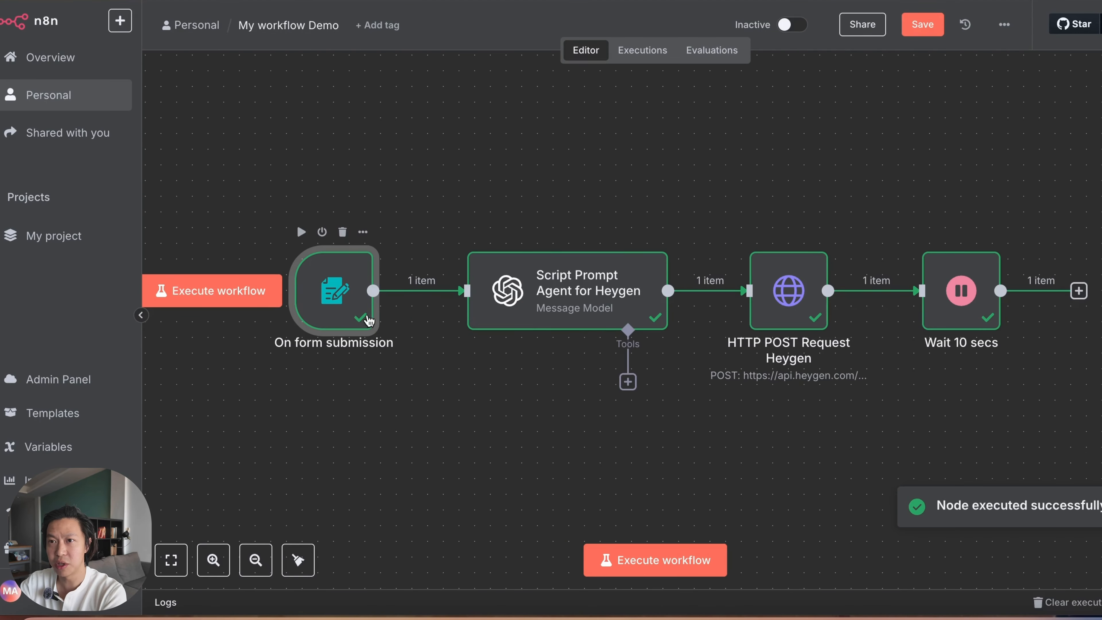
pyautogui.doubleClick(356, 286)
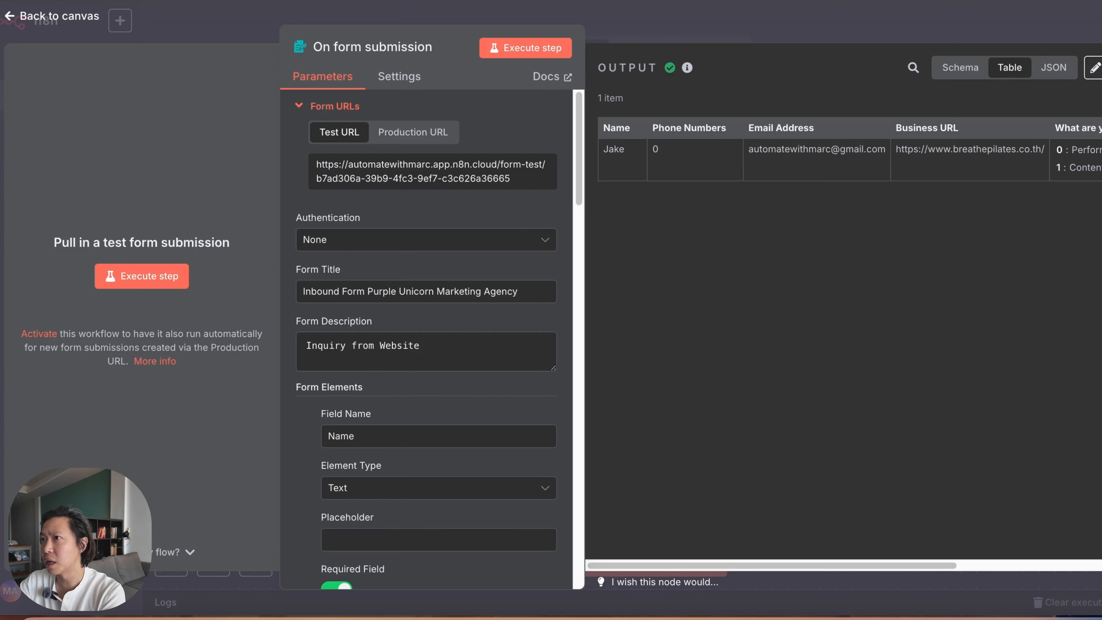
pyautogui.click(1086, 68)
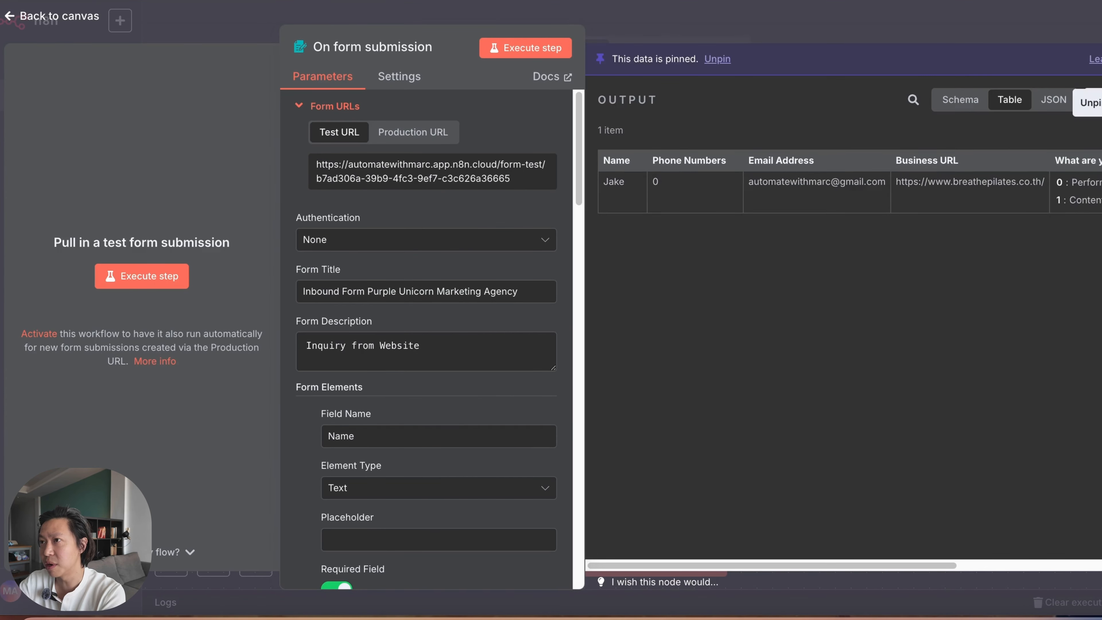
pyautogui.click(943, 30)
pyautogui.doubleClick(621, 274)
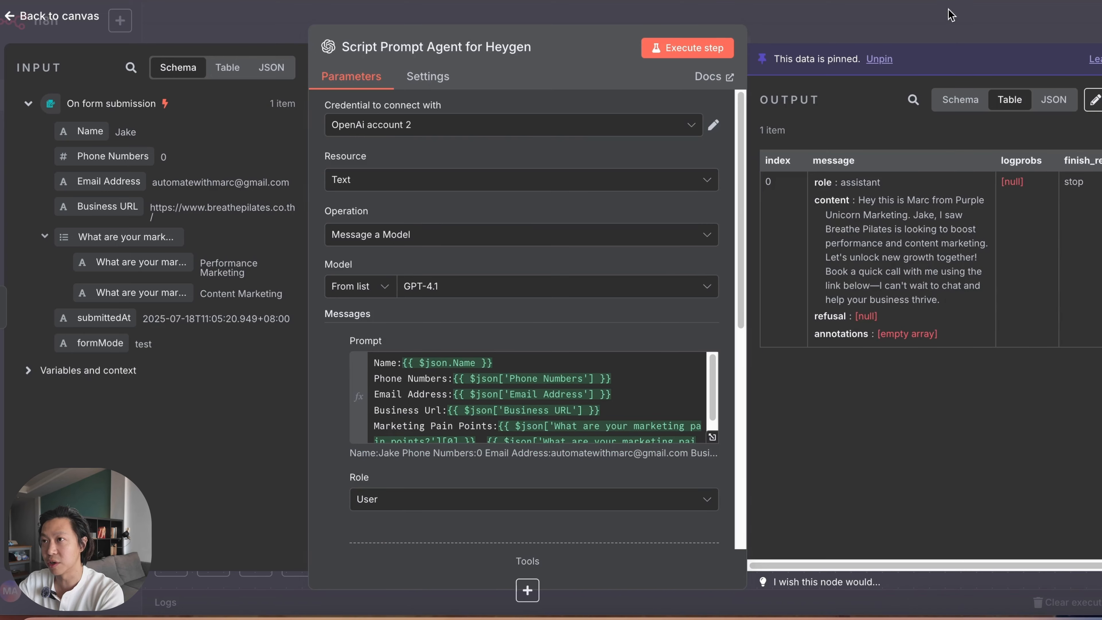
# Step: Pin the output data of the HTTP POST Request Heygen node and of the Wait 10 secs node
pyautogui.click(947, 31)
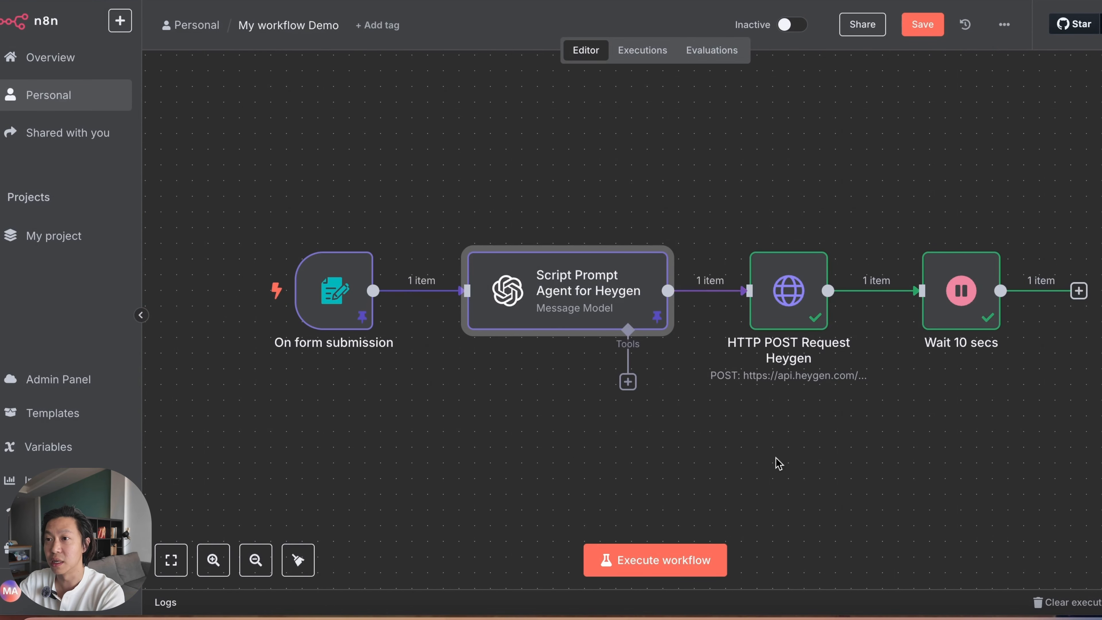
pyautogui.doubleClick(710, 304)
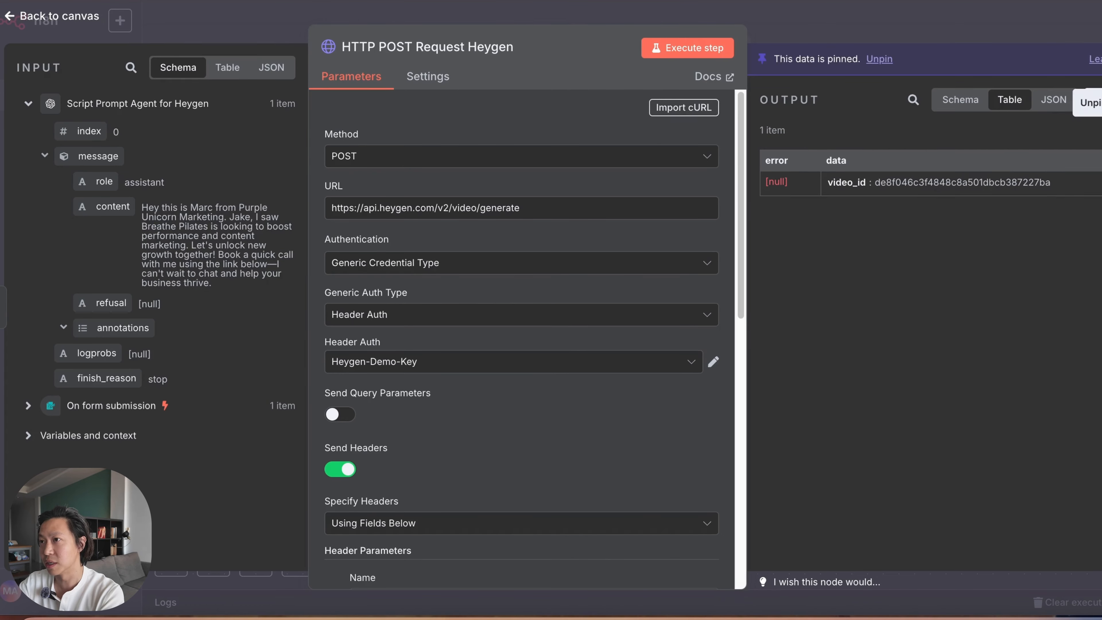
pyautogui.press('Escape')
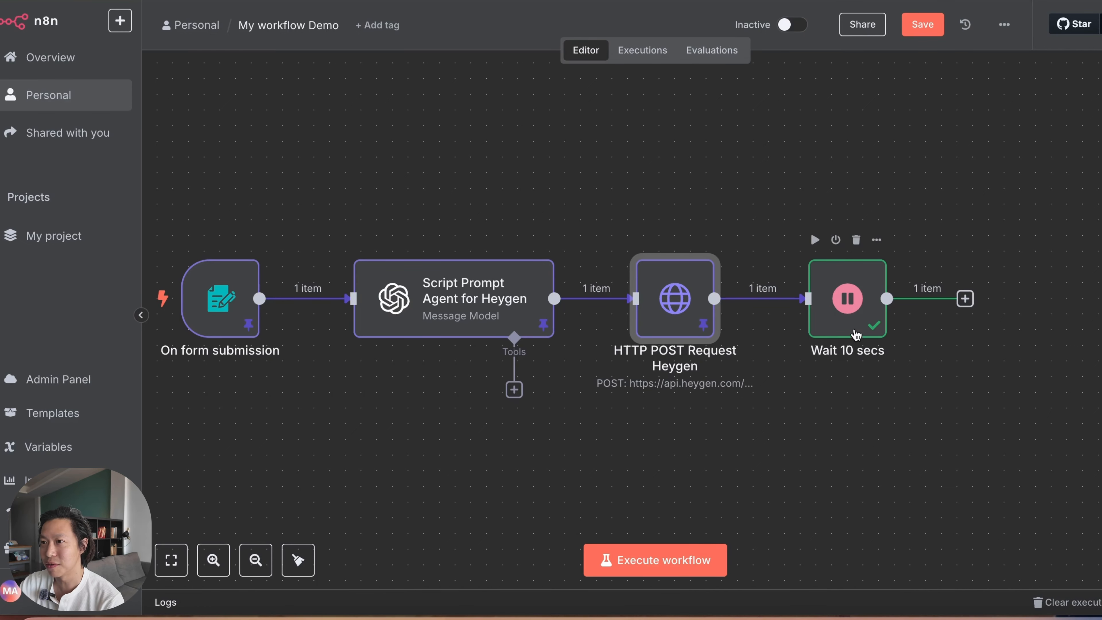
pyautogui.doubleClick(850, 299)
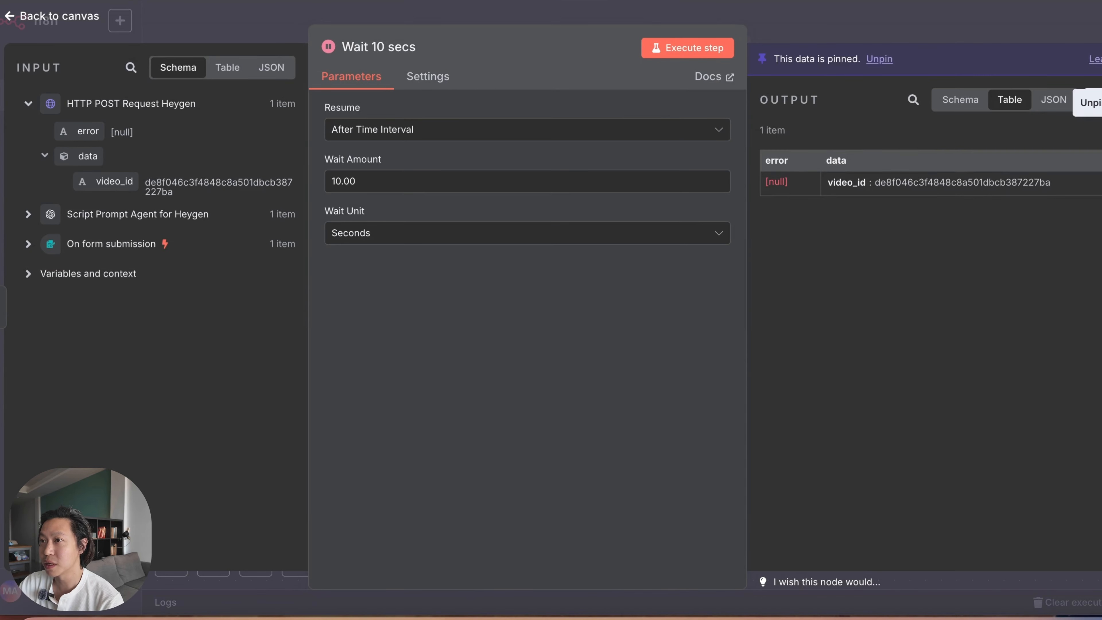
pyautogui.click(935, 25)
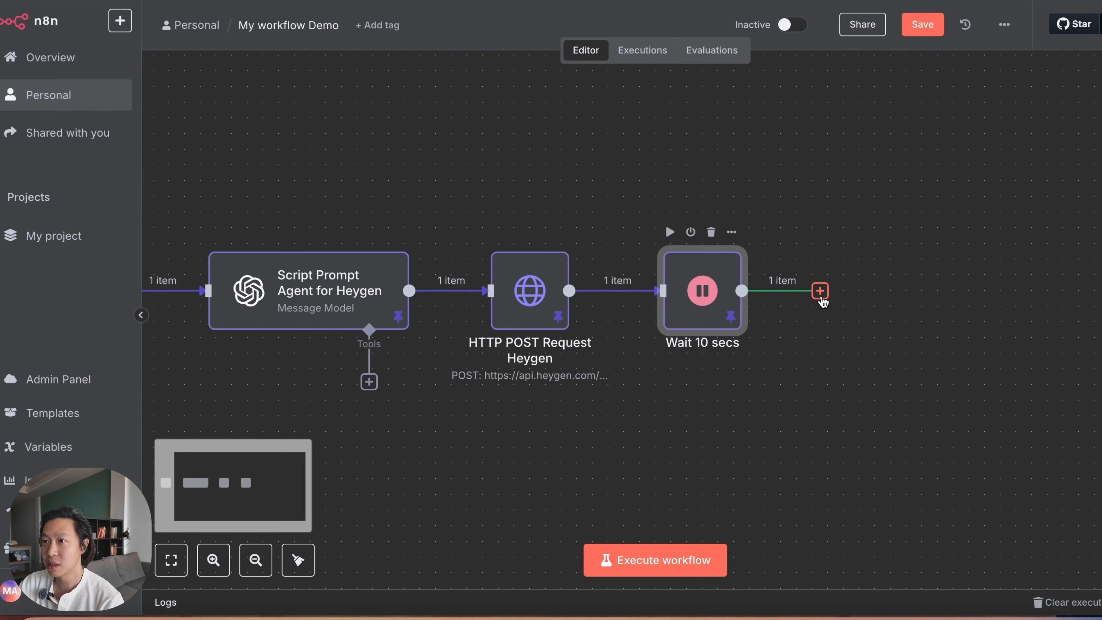
# Step: Add an HTTP Request node after the Wait 10 secs node
pyautogui.click(821, 290)
pyautogui.write('htt')
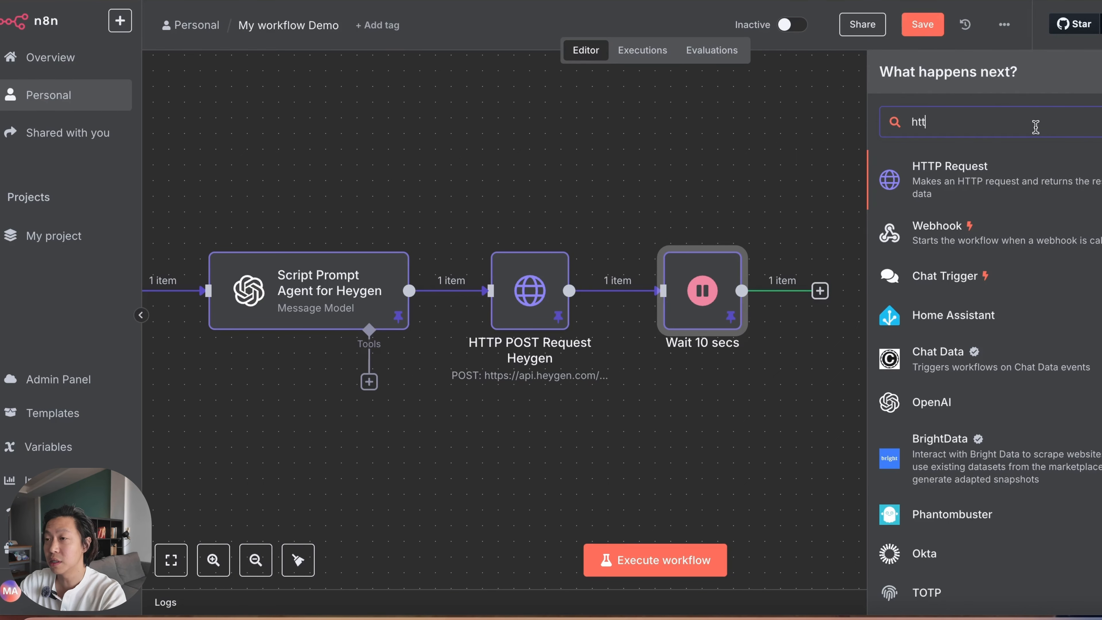
pyautogui.click(1013, 182)
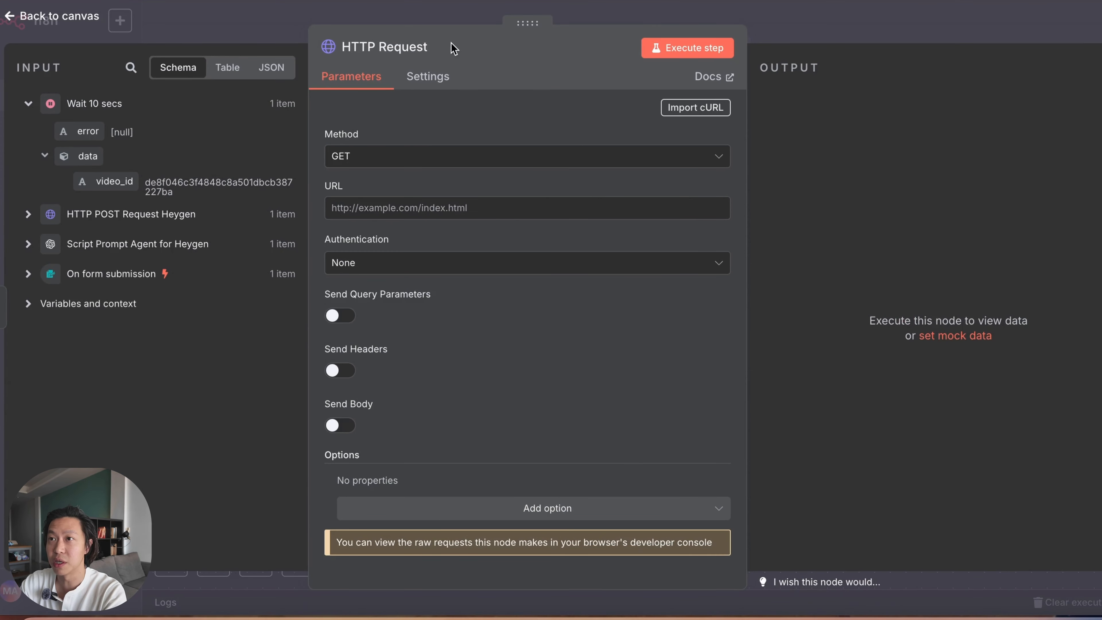
# Step: Rename the new HTTP Request node to "Heygen Get Request"
pyautogui.click(379, 47)
pyautogui.click(379, 47)
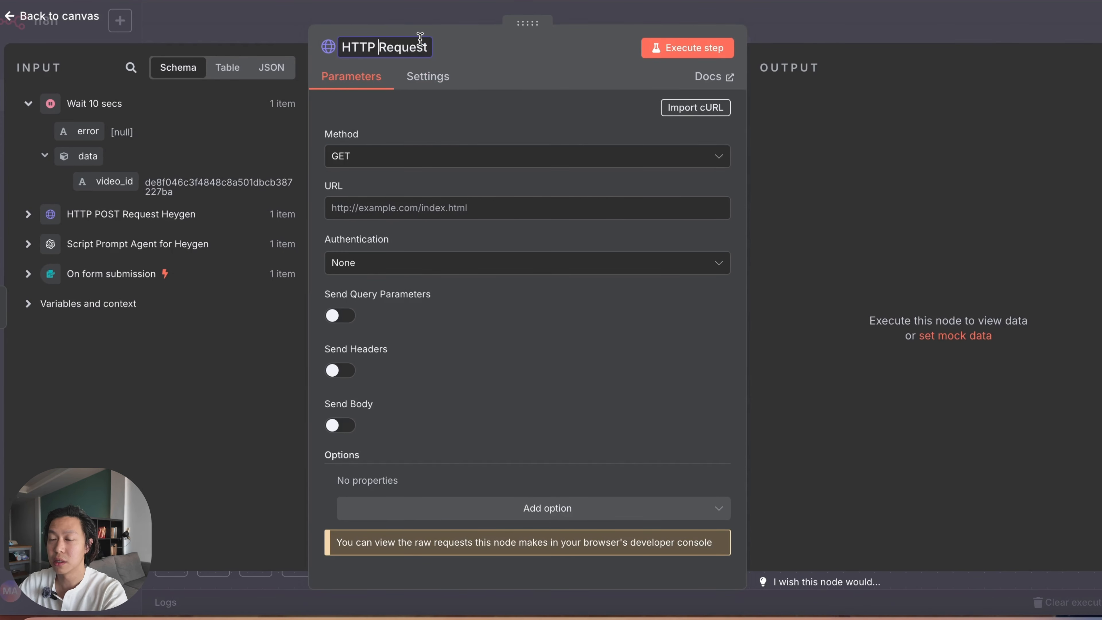
pyautogui.press('BackSpace')
pyautogui.press('BackSpace')
pyautogui.press('BackSpace')
pyautogui.press('BackSpace')
pyautogui.press('BackSpace')
pyautogui.write('Heygen')
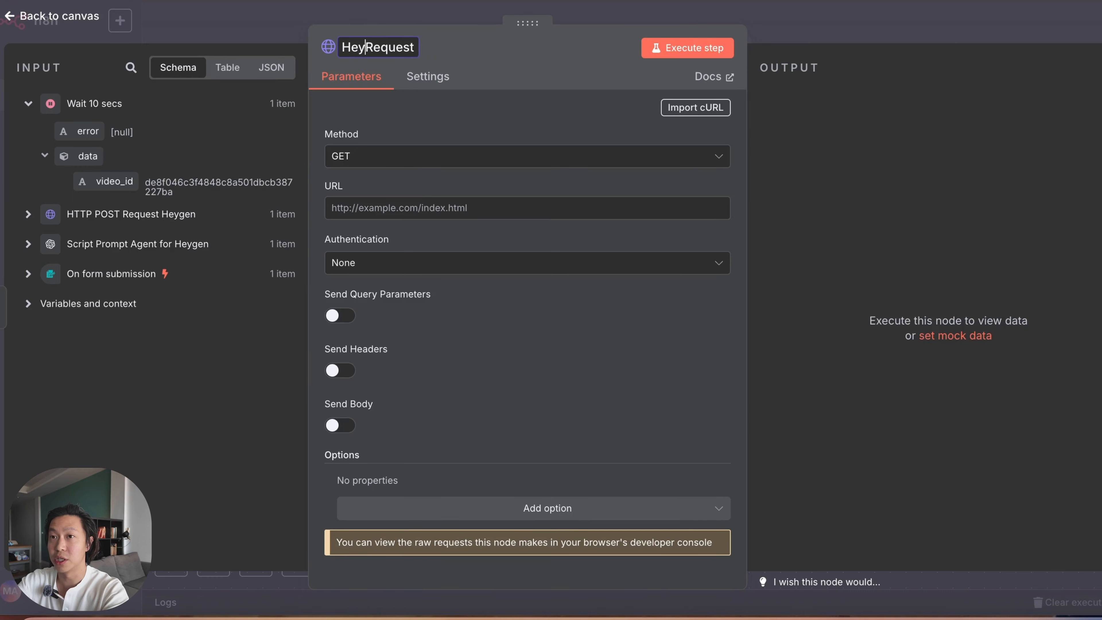
pyautogui.write(' Get')
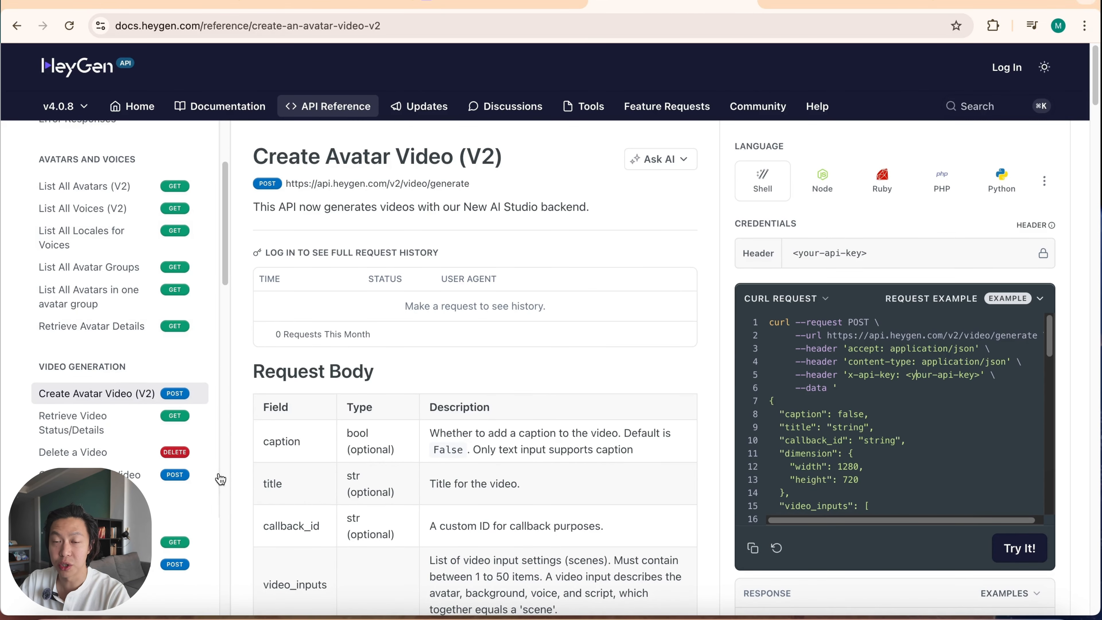
# Step: Copy the cURL request for Retrieve Video Status/Details from the HeyGen API reference and import it into the Heygen Get Request node
pyautogui.click(125, 433)
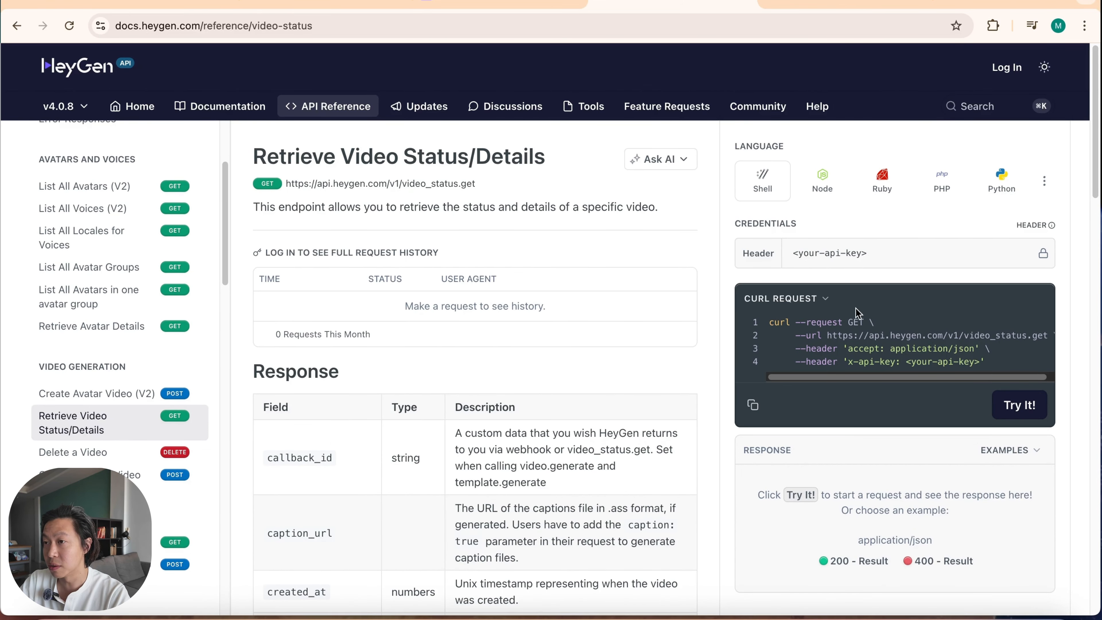
pyautogui.click(754, 406)
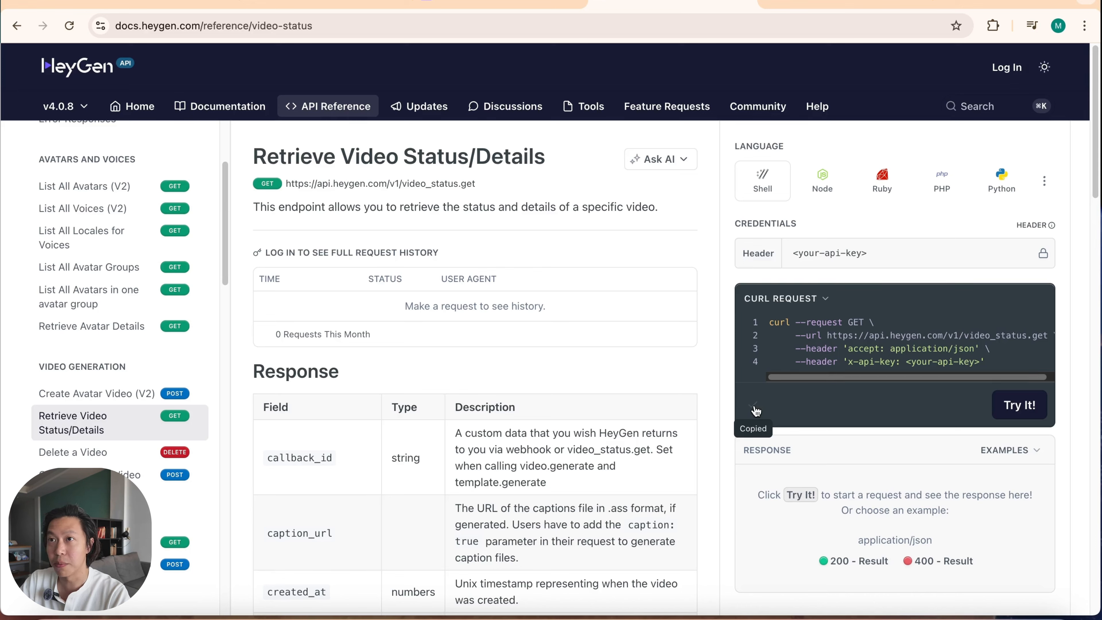
pyautogui.click(338, 5)
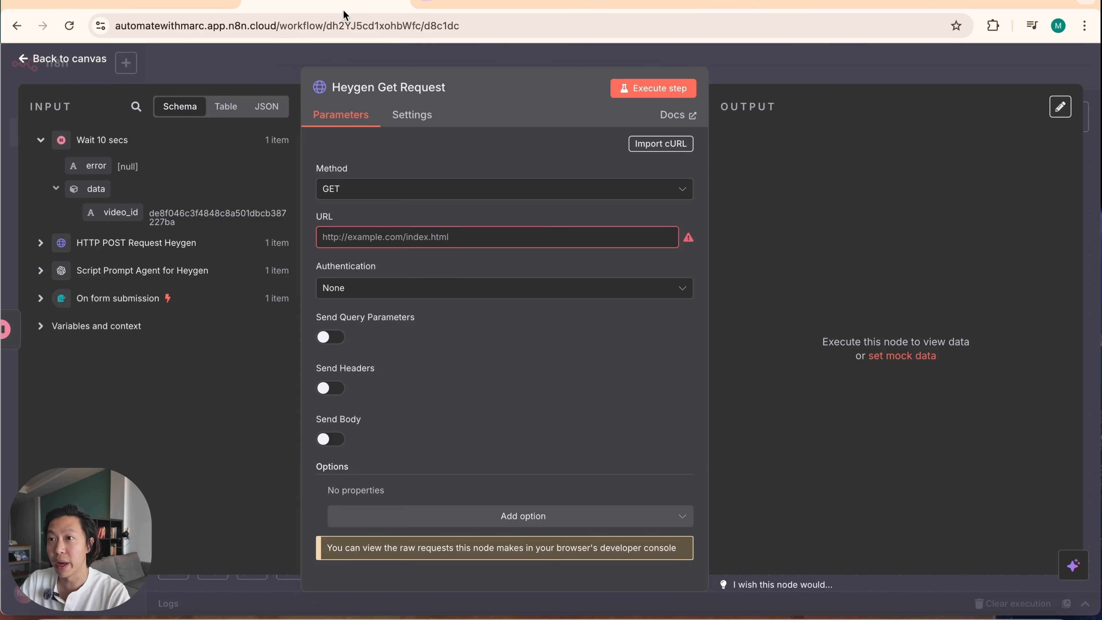
pyautogui.click(507, 238)
pyautogui.hotkey('ctrl', 'v')
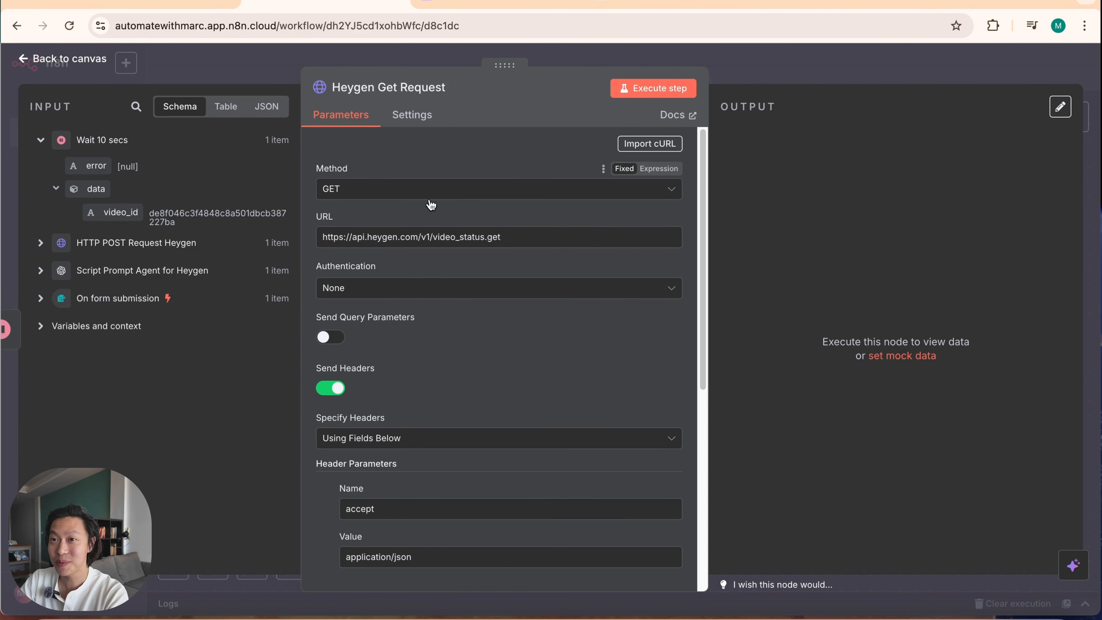
# Step: Set the Heygen Get Request node's authentication to Generic Credential Type with Header Auth, using the Heygen-Demo-Key credential
pyautogui.click(458, 288)
pyautogui.click(504, 396)
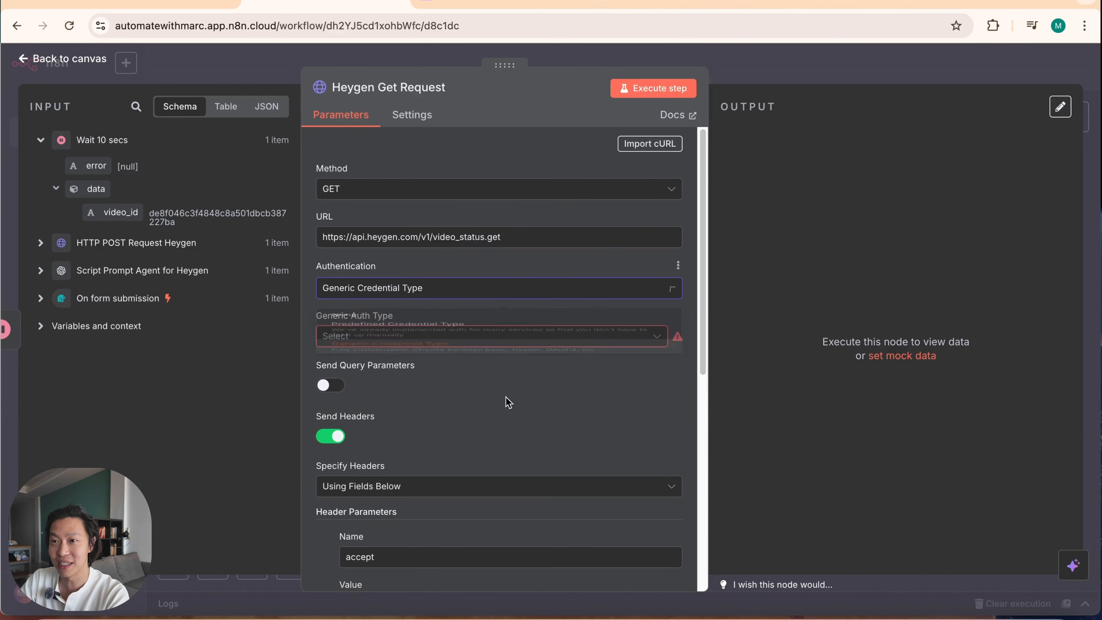
pyautogui.click(459, 346)
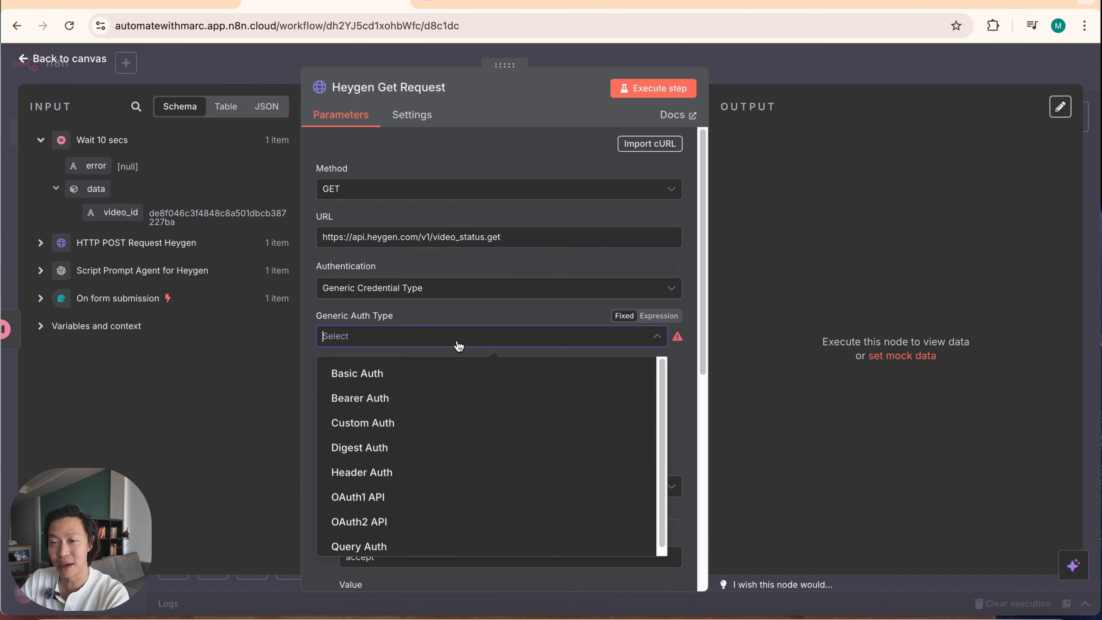
pyautogui.click(463, 474)
pyautogui.click(427, 380)
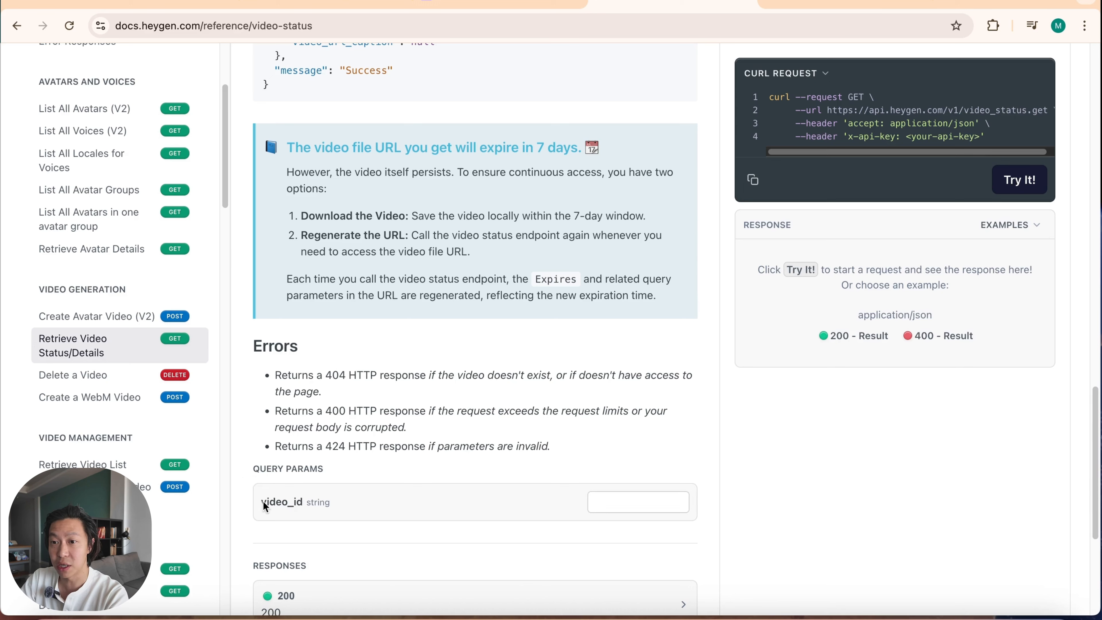
# Step: Enable query parameters in the Heygen Get Request node and add the HeyGen-documented parameter video_id with the value {{ $json.data.video_id }}
pyautogui.moveTo(267, 503); pyautogui.dragTo(304, 503)
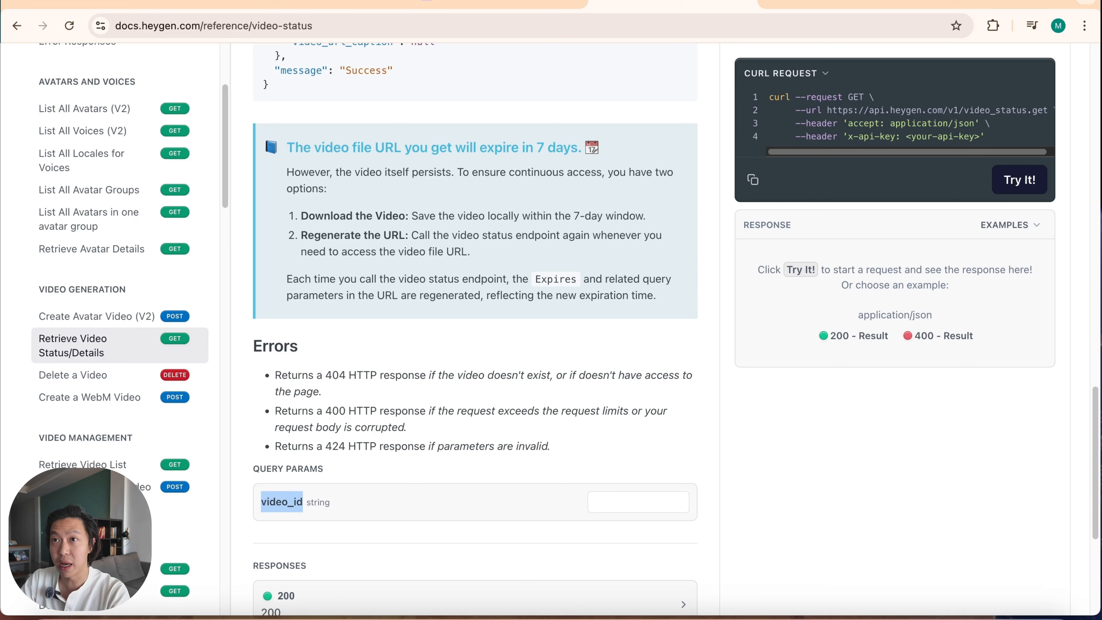
pyautogui.click(328, 4)
pyautogui.click(327, 281)
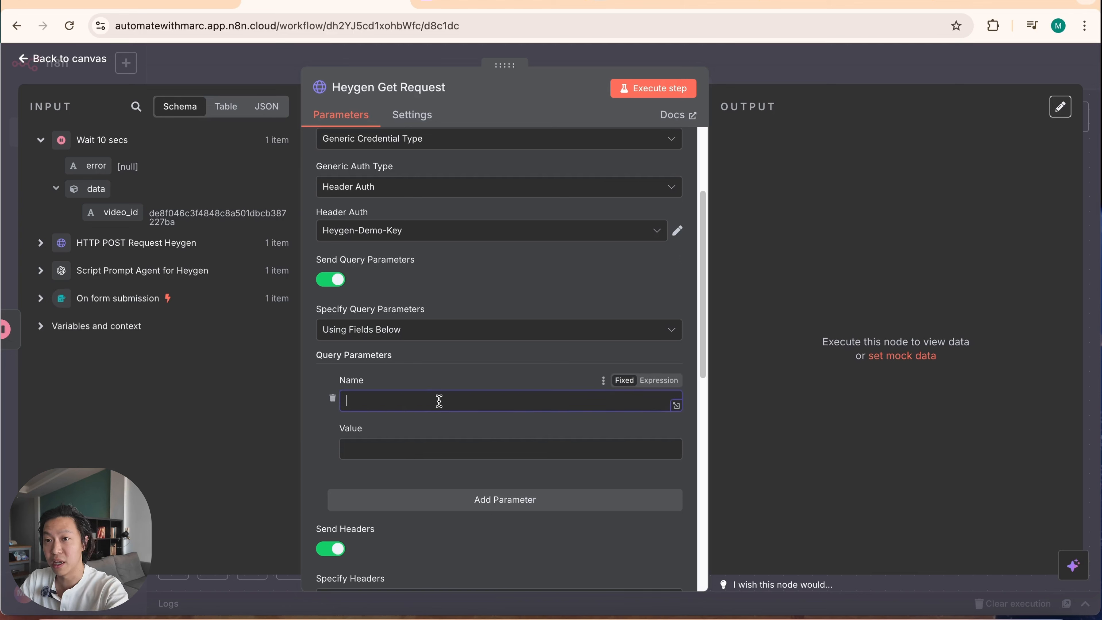
pyautogui.press('super+v')
pyautogui.click(411, 450)
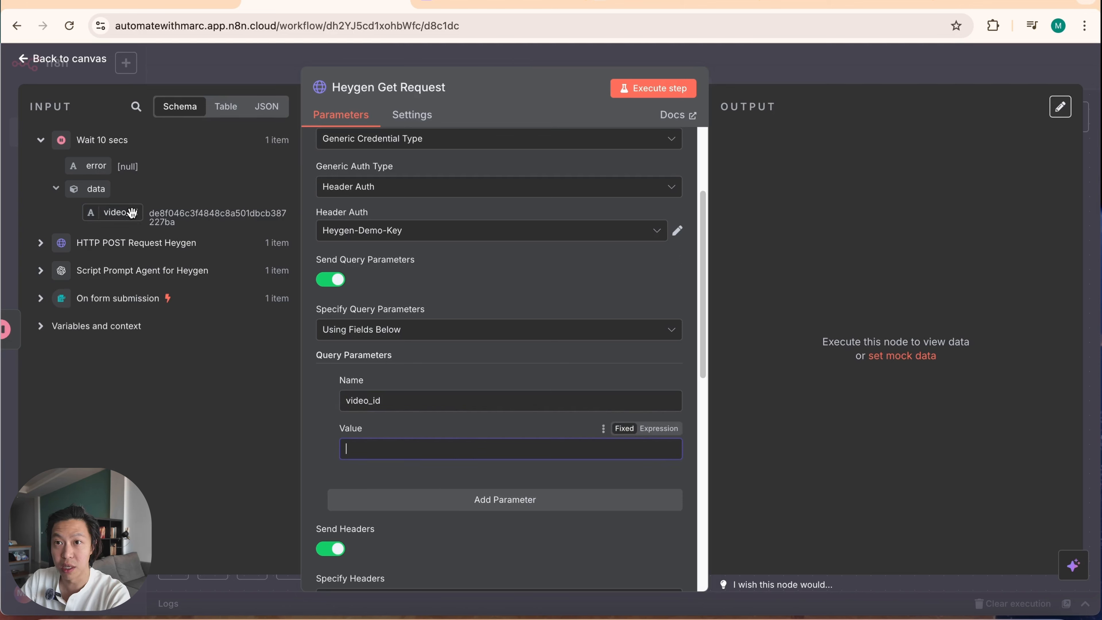
pyautogui.moveTo(135, 210); pyautogui.dragTo(409, 450)
pyautogui.moveTo(405, 455); pyautogui.dragTo(403, 454)
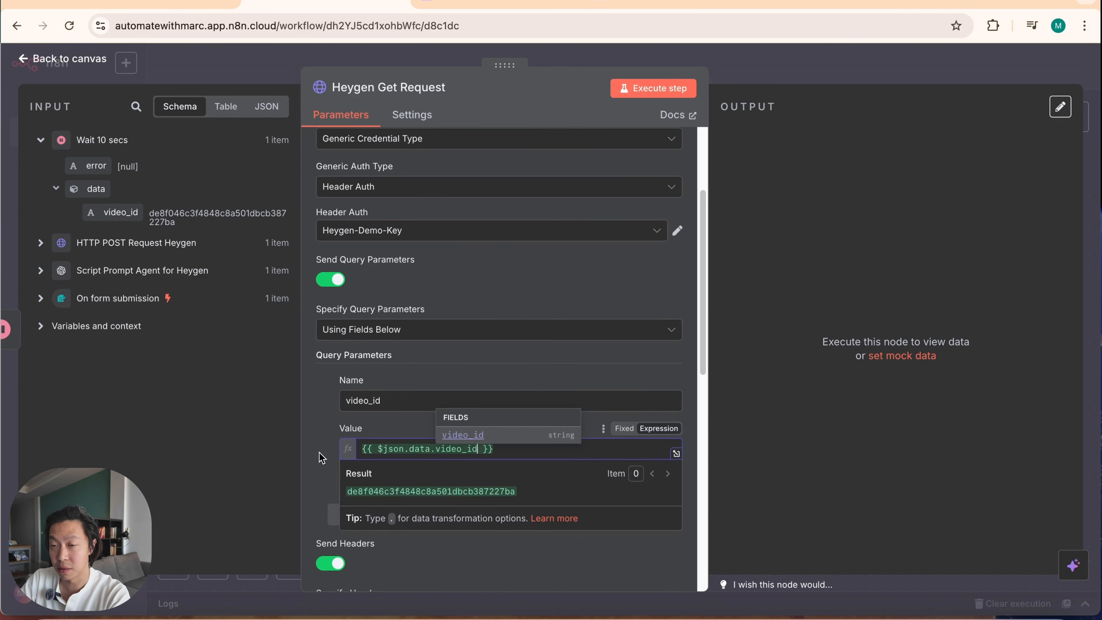
pyautogui.click(313, 436)
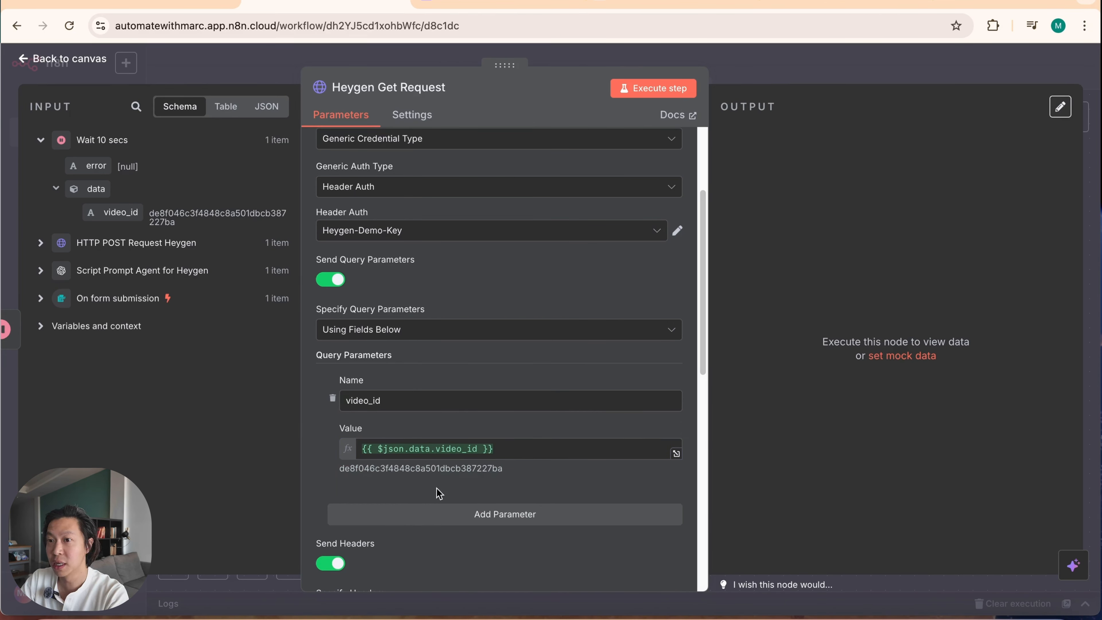
# Step: Delete the x-api-key header parameter from the Heygen Get Request node and return to the canvas
pyautogui.scroll(-10, 542, 485)
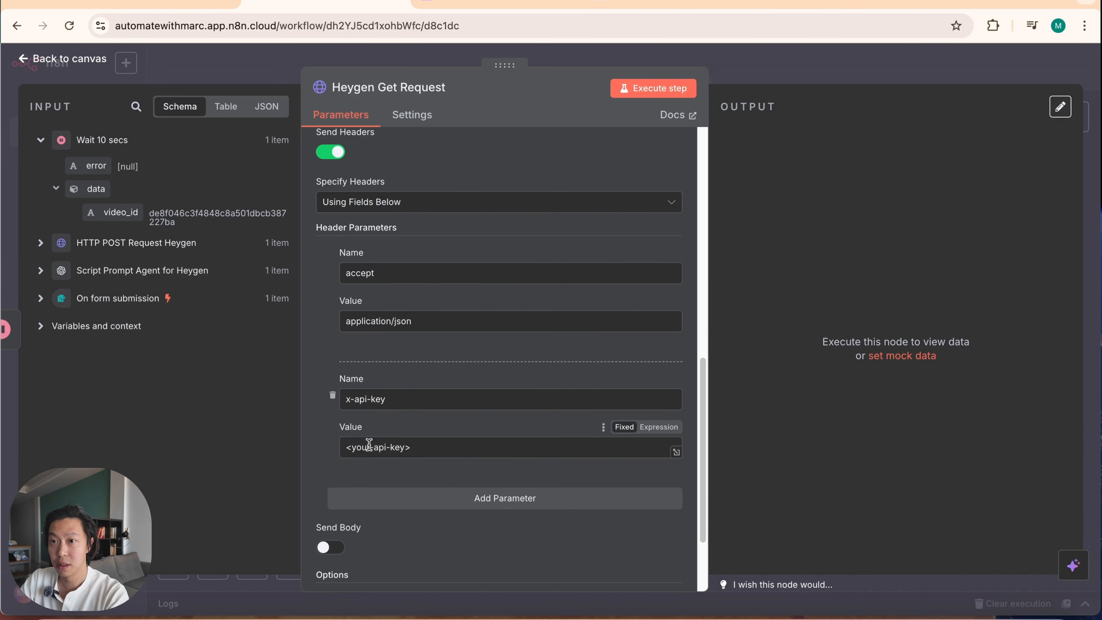
pyautogui.click(334, 398)
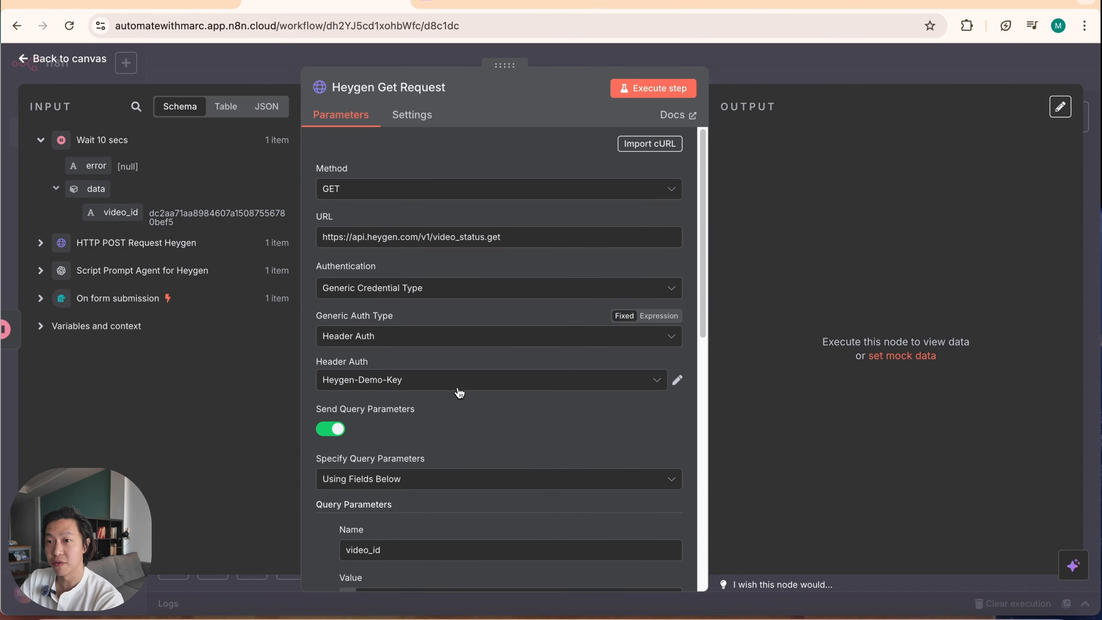
pyautogui.click(873, 74)
# Step: Execute the Heygen Get Request node and check the video's status field in its output
pyautogui.moveTo(389, 480); pyautogui.dragTo(622, 474)
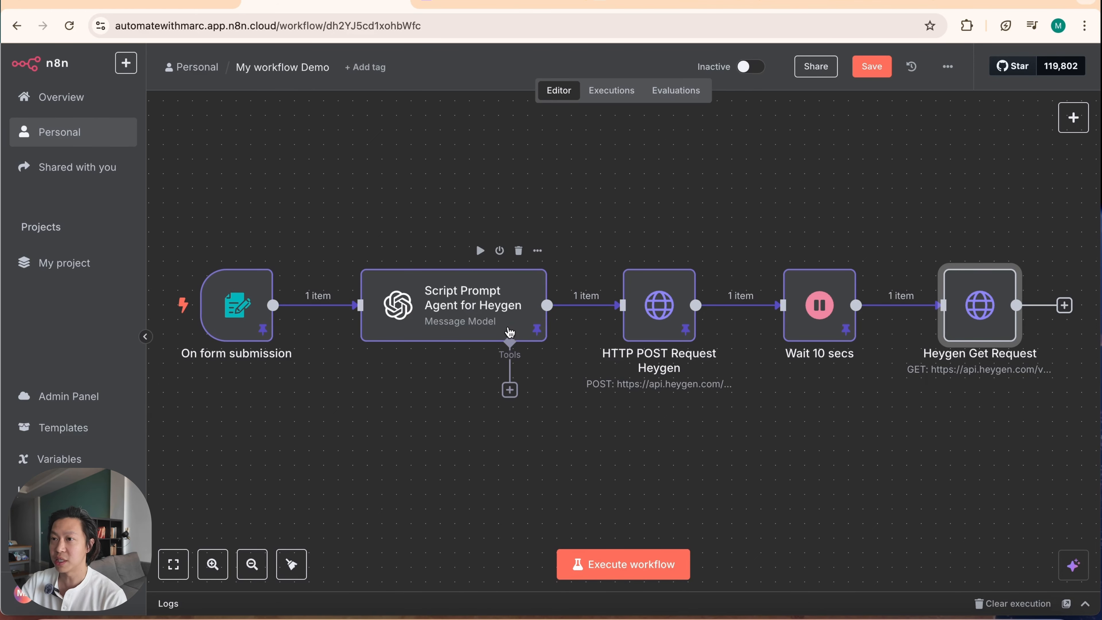
pyautogui.hscroll(5, 536, 389)
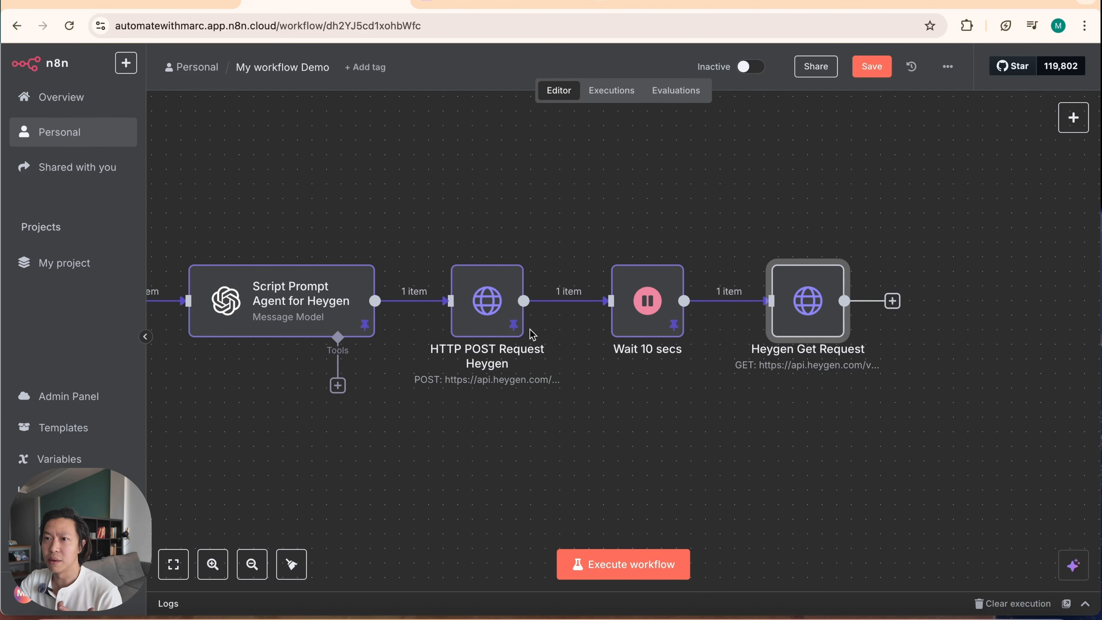
pyautogui.moveTo(658, 382); pyautogui.dragTo(579, 394)
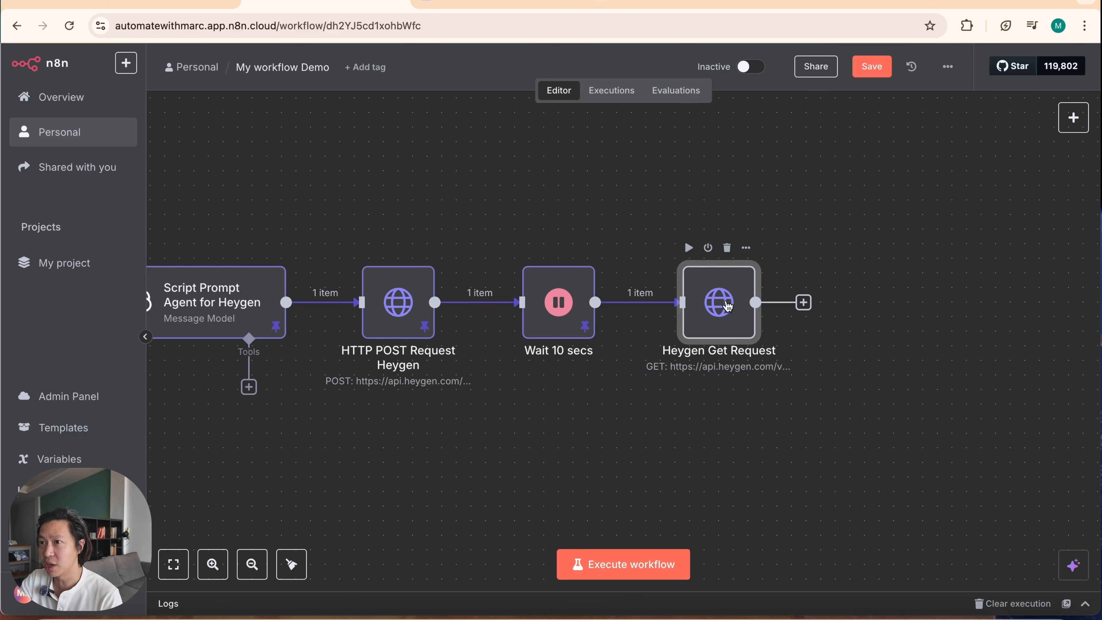
pyautogui.doubleClick(728, 326)
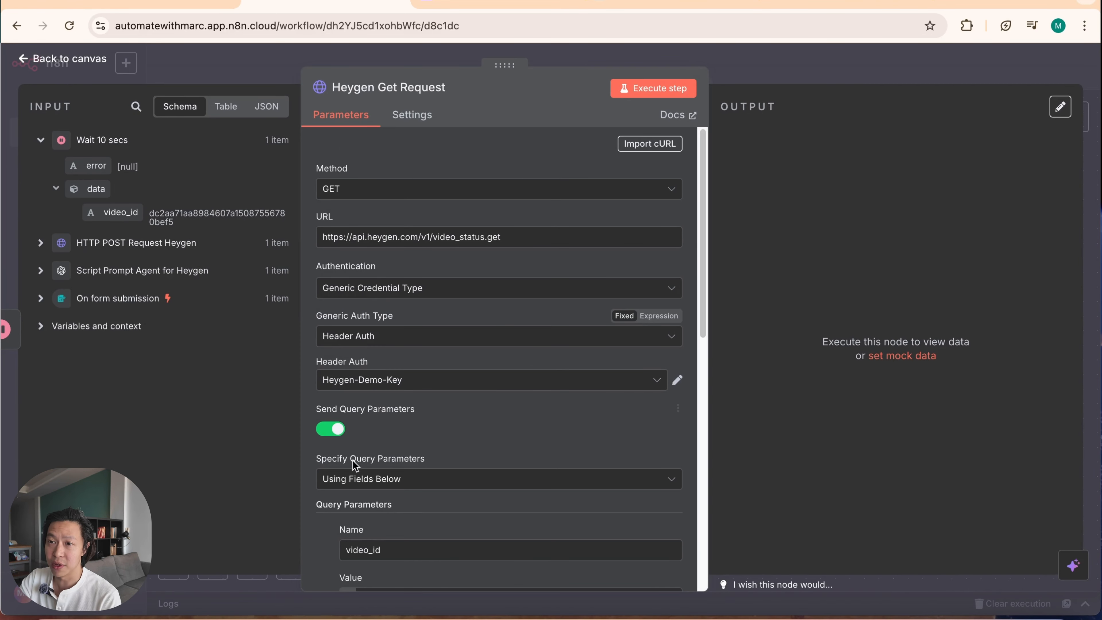
pyautogui.click(657, 90)
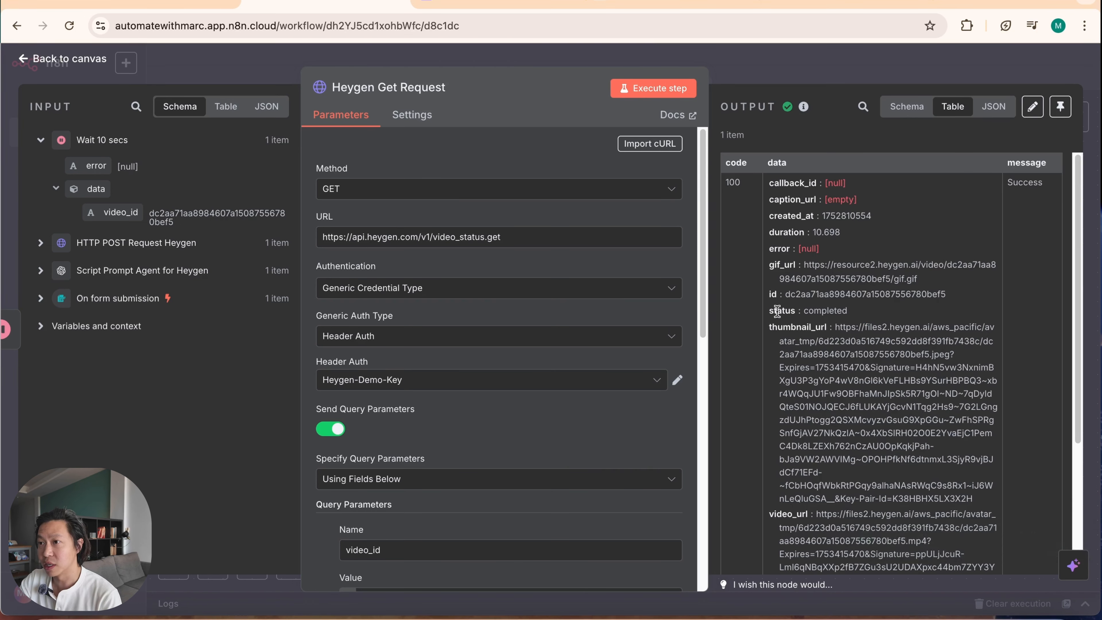
pyautogui.moveTo(778, 311); pyautogui.dragTo(841, 311)
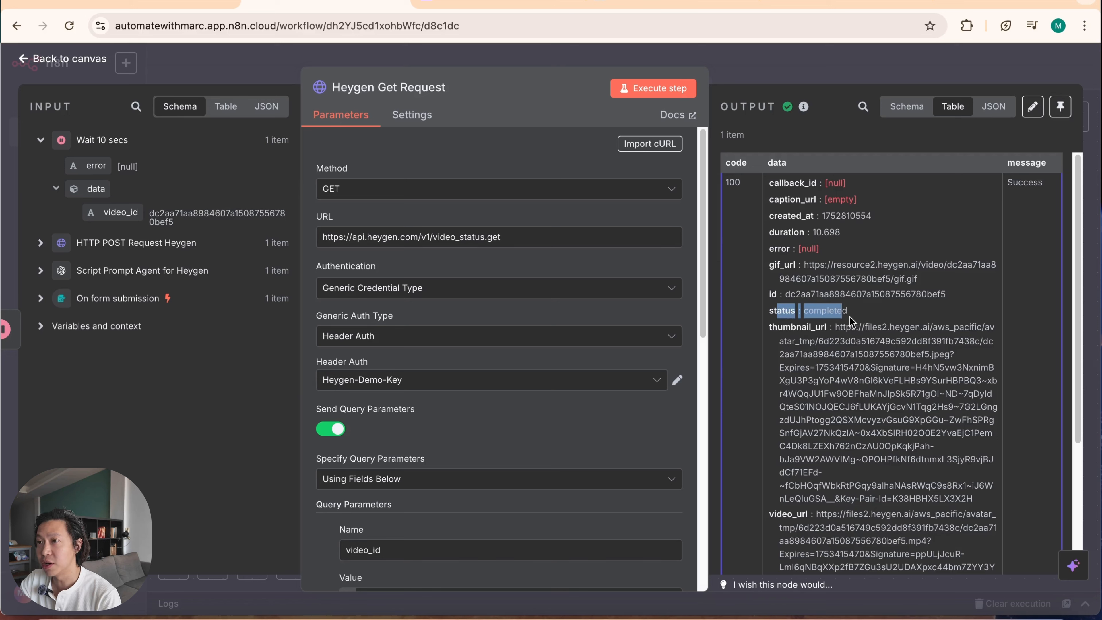
pyautogui.click(849, 317)
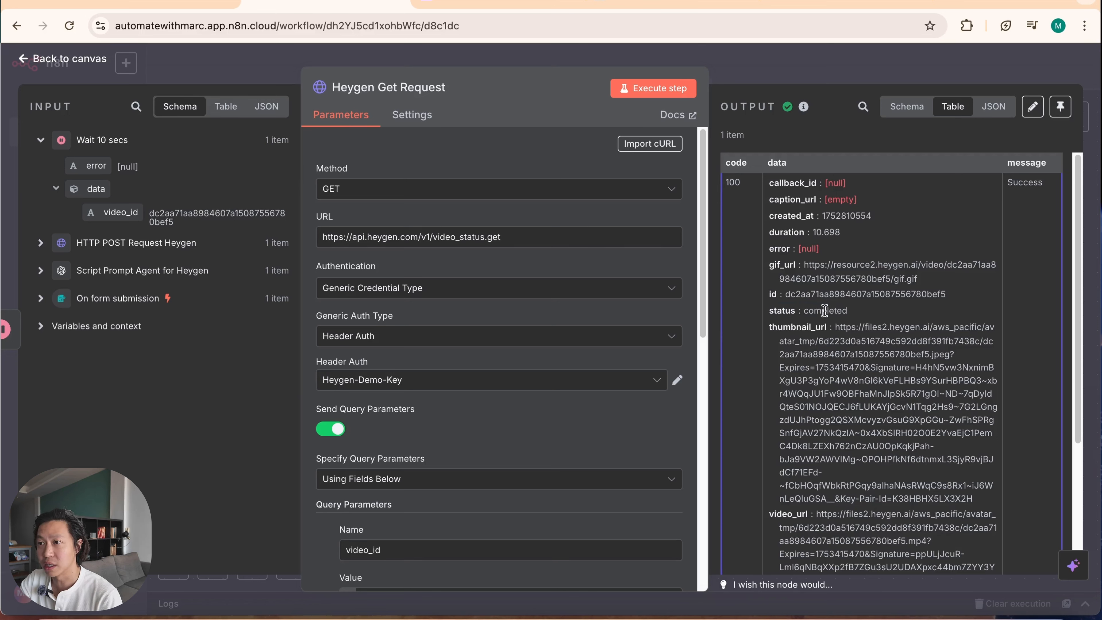
pyautogui.moveTo(822, 310); pyautogui.dragTo(845, 311)
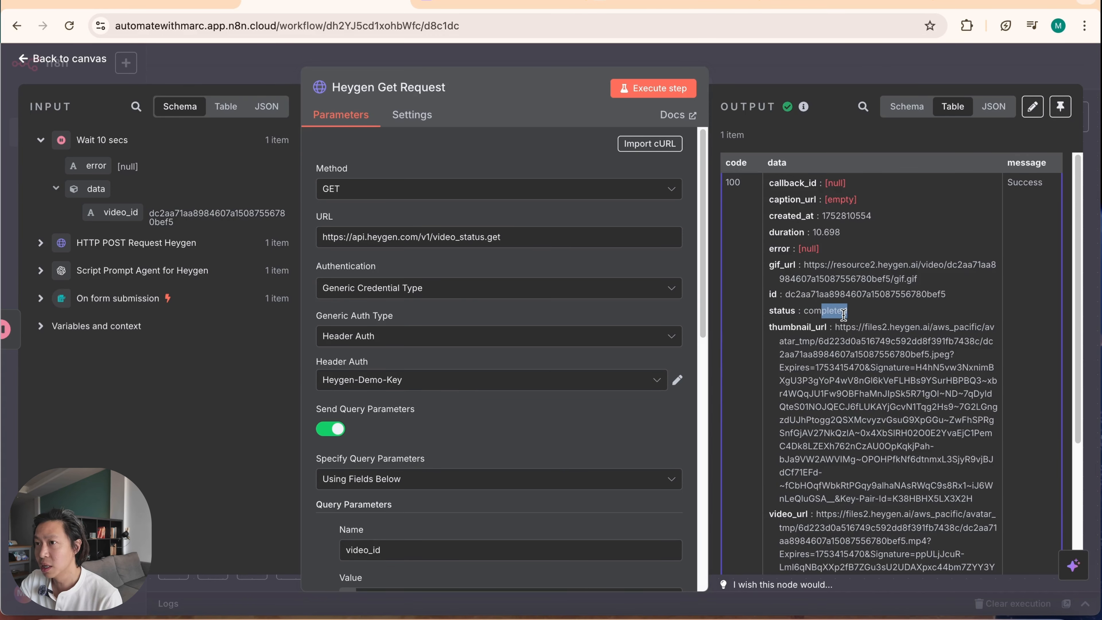
pyautogui.click(810, 333)
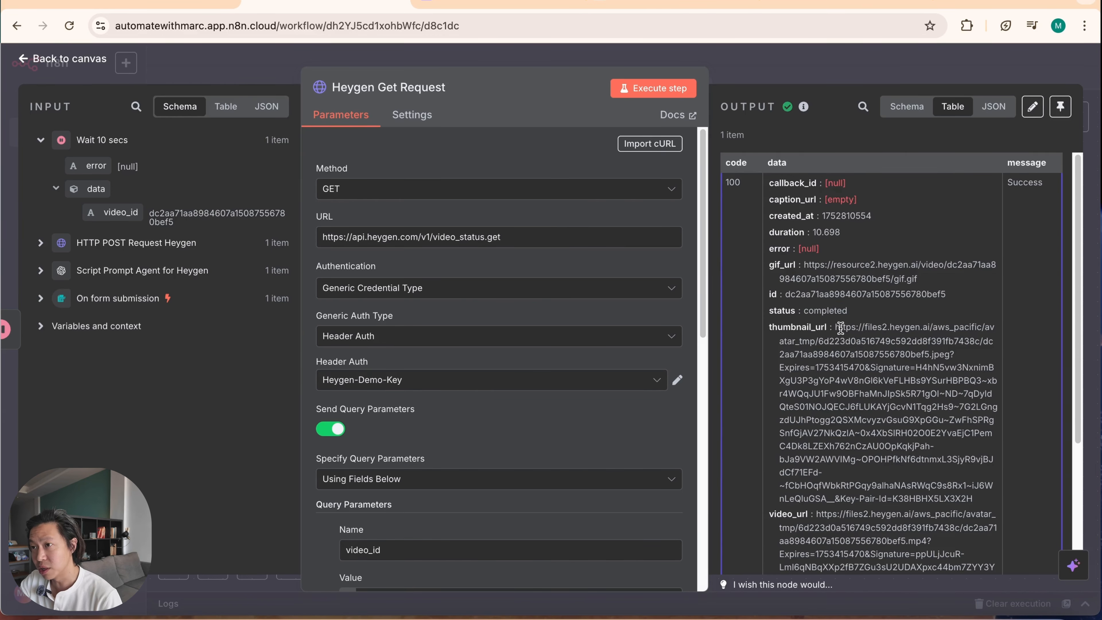
# Step: Copy the video_url from the Heygen Get Request output and open it in a new browser tab
pyautogui.scroll(-4, 832, 490)
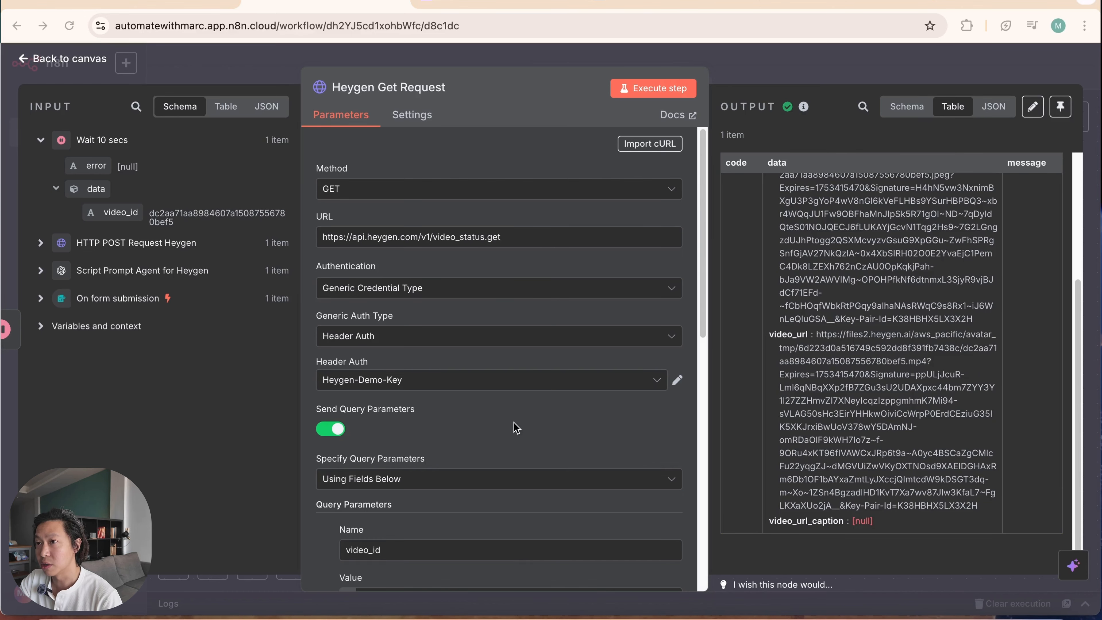
pyautogui.moveTo(817, 333); pyautogui.dragTo(991, 512)
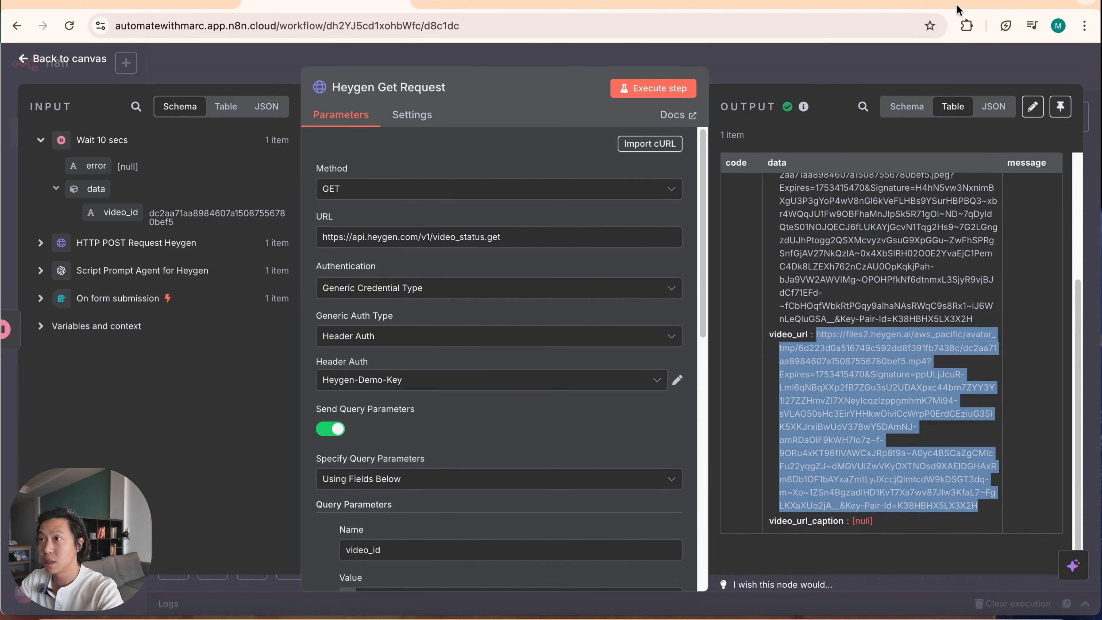
pyautogui.click(948, 3)
pyautogui.press('super+v')
pyautogui.press('Return')
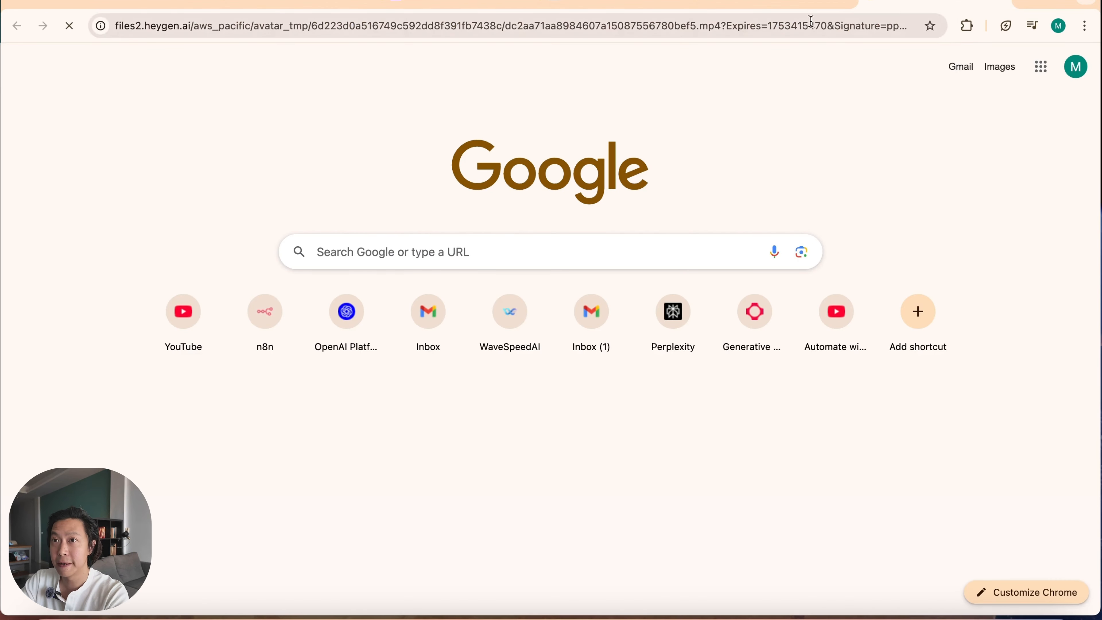
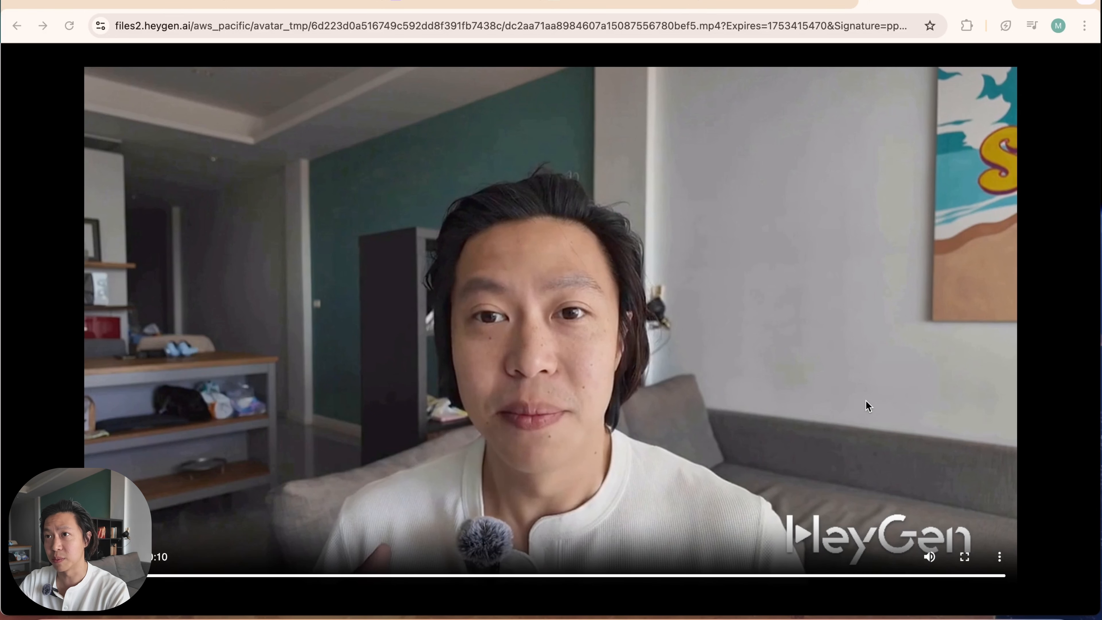
# Step: Go back to the n8n workflow and review the status and video fields in the Heygen Get Request output
pyautogui.click(307, 6)
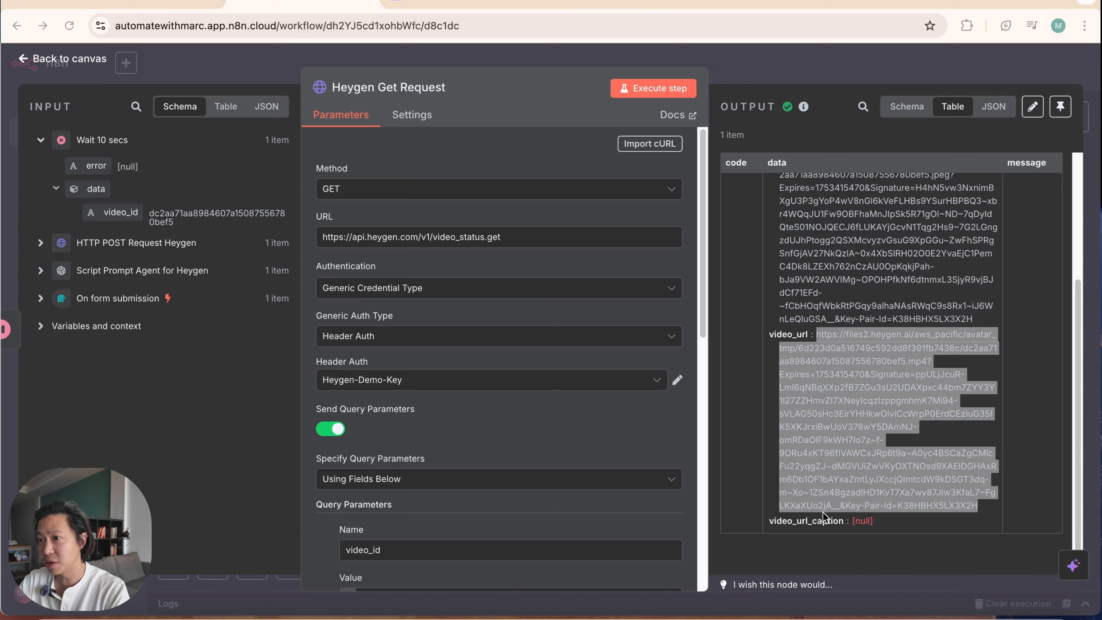
pyautogui.click(908, 70)
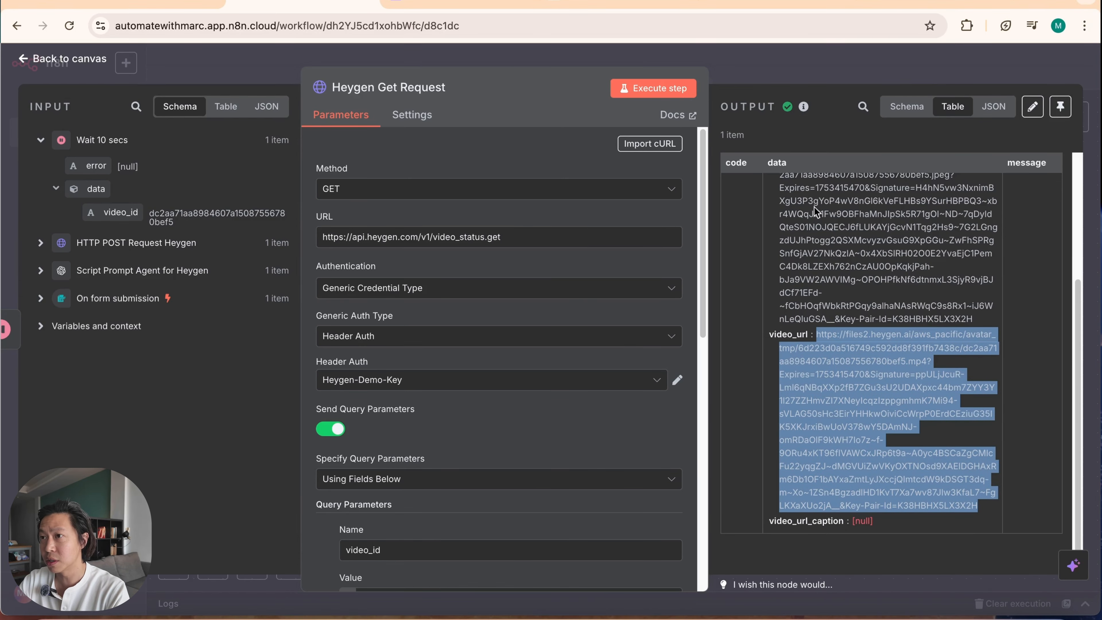
pyautogui.click(874, 72)
pyautogui.moveTo(753, 431); pyautogui.dragTo(713, 387)
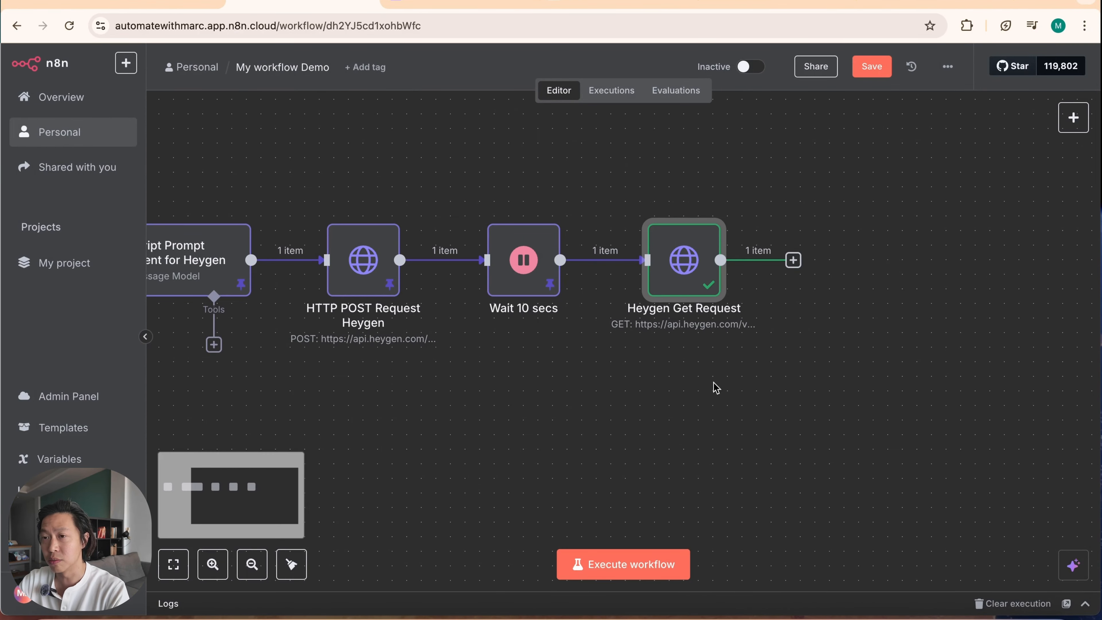
pyautogui.doubleClick(687, 278)
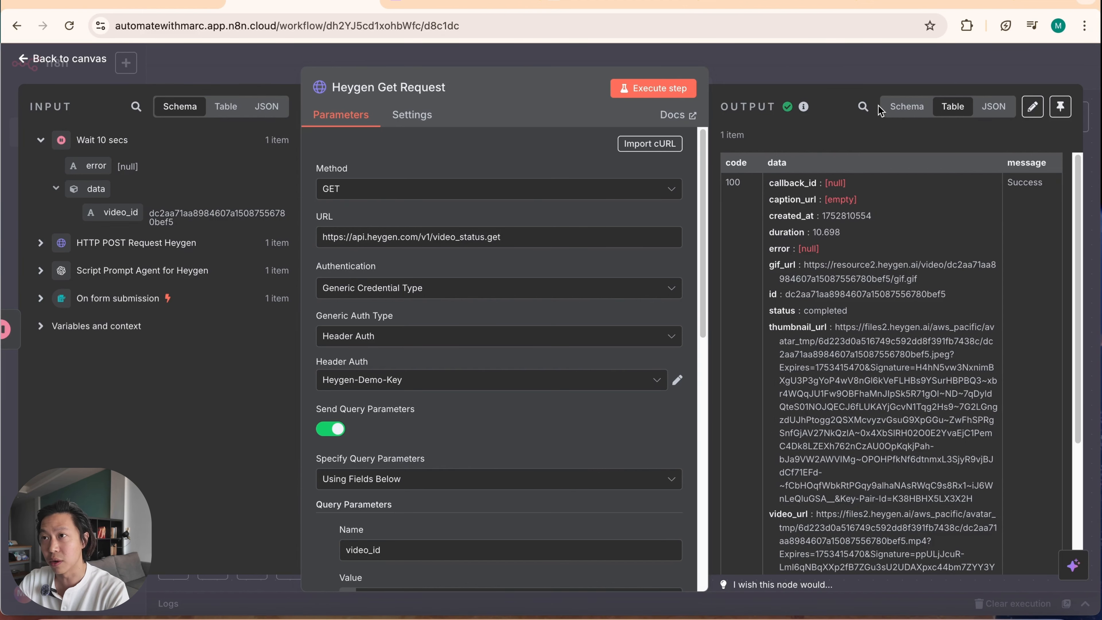
pyautogui.click(827, 71)
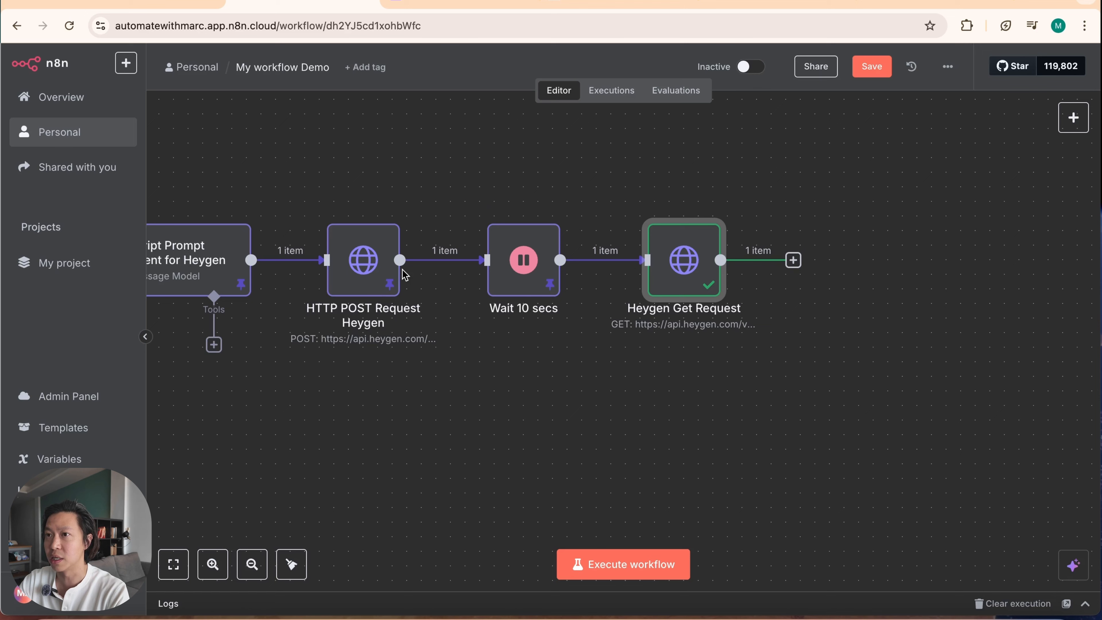
# Step: Add an If node after Heygen Get Request with the condition {{ $json.data.status }} is equal to completed
pyautogui.click(793, 260)
pyautogui.write('if')
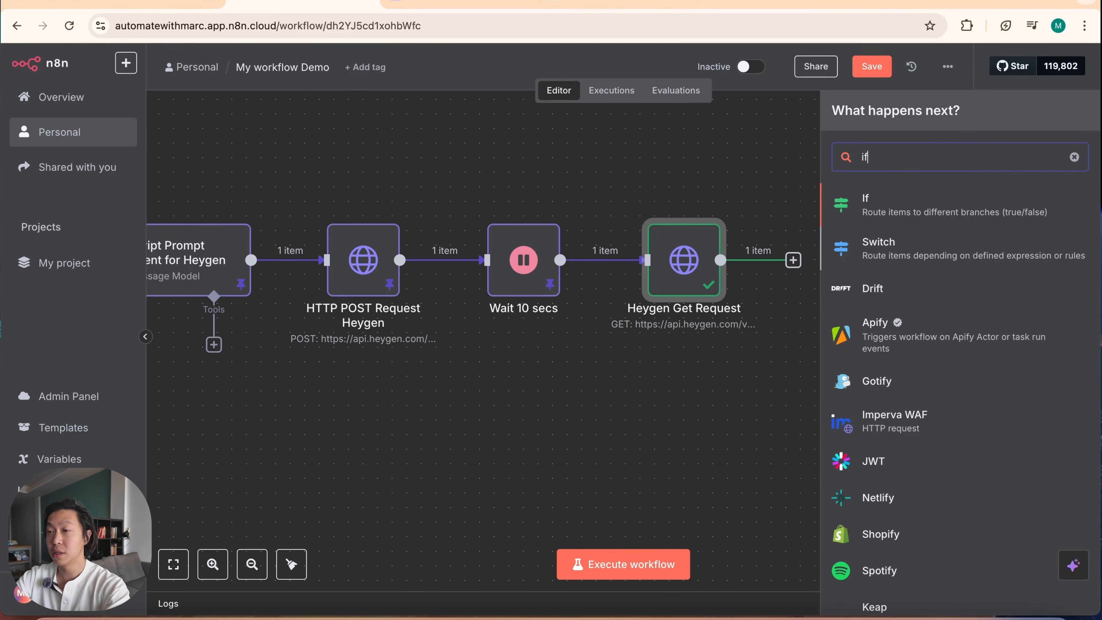
pyautogui.click(989, 210)
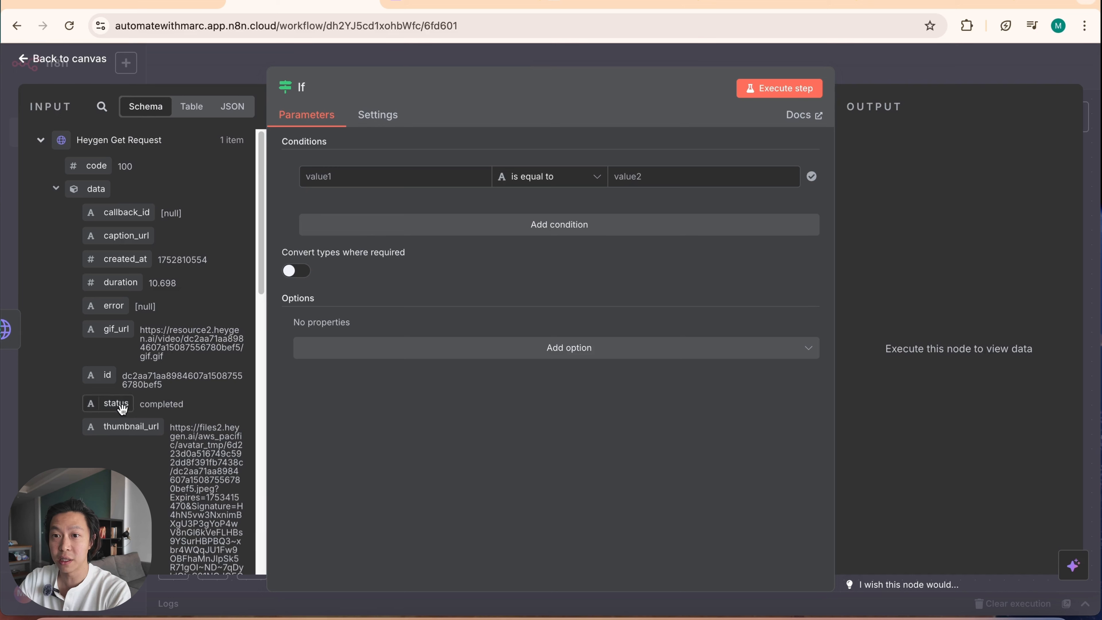
pyautogui.moveTo(120, 407); pyautogui.dragTo(374, 177)
pyautogui.click(681, 176)
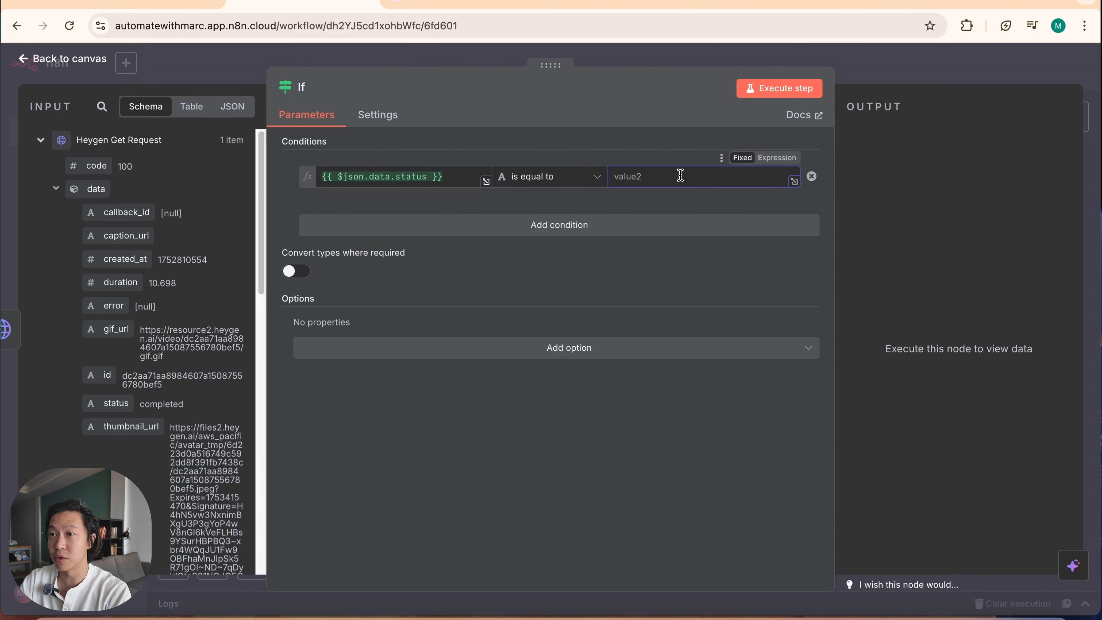
pyautogui.write('compl')
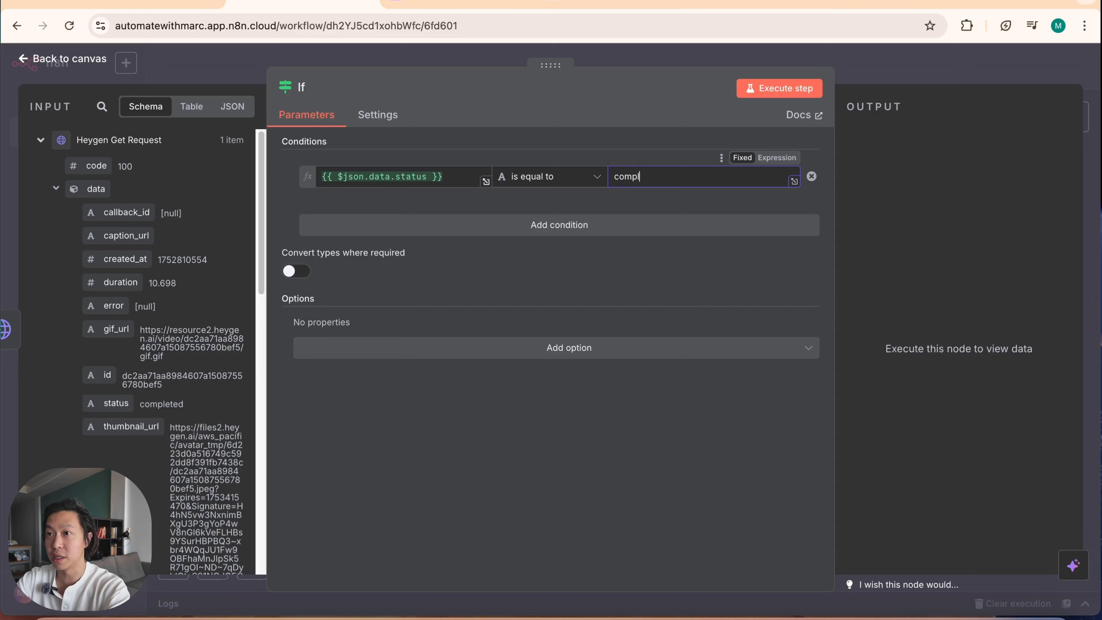
pyautogui.write('eted')
pyautogui.click(915, 77)
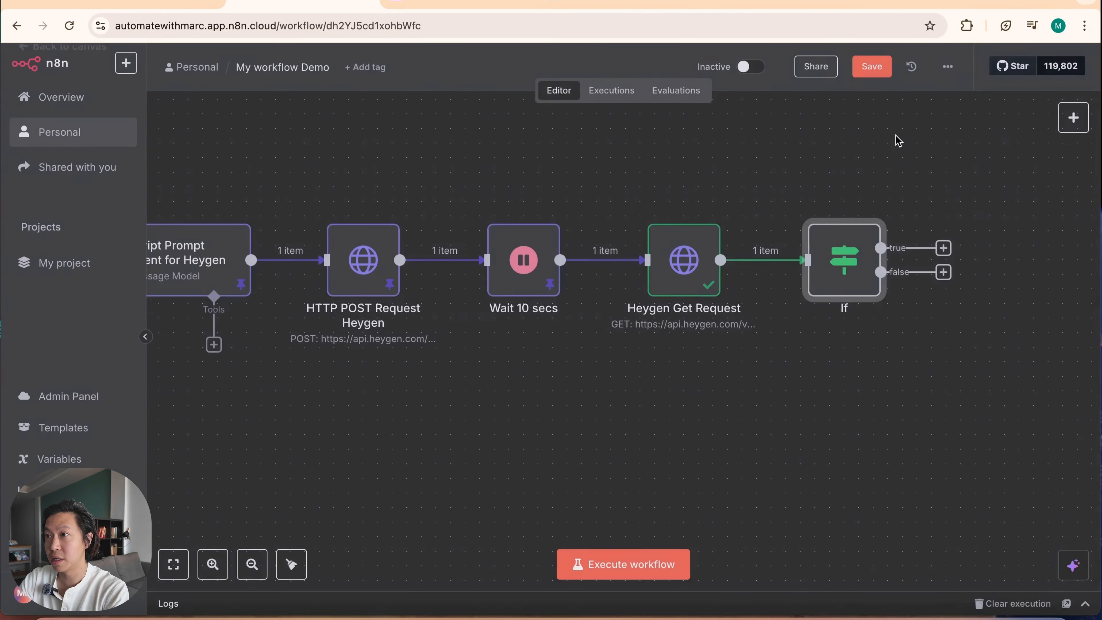
# Step: Add an OpenAI Message a model node to the If node's true branch and place it level with the If node
pyautogui.click(825, 248)
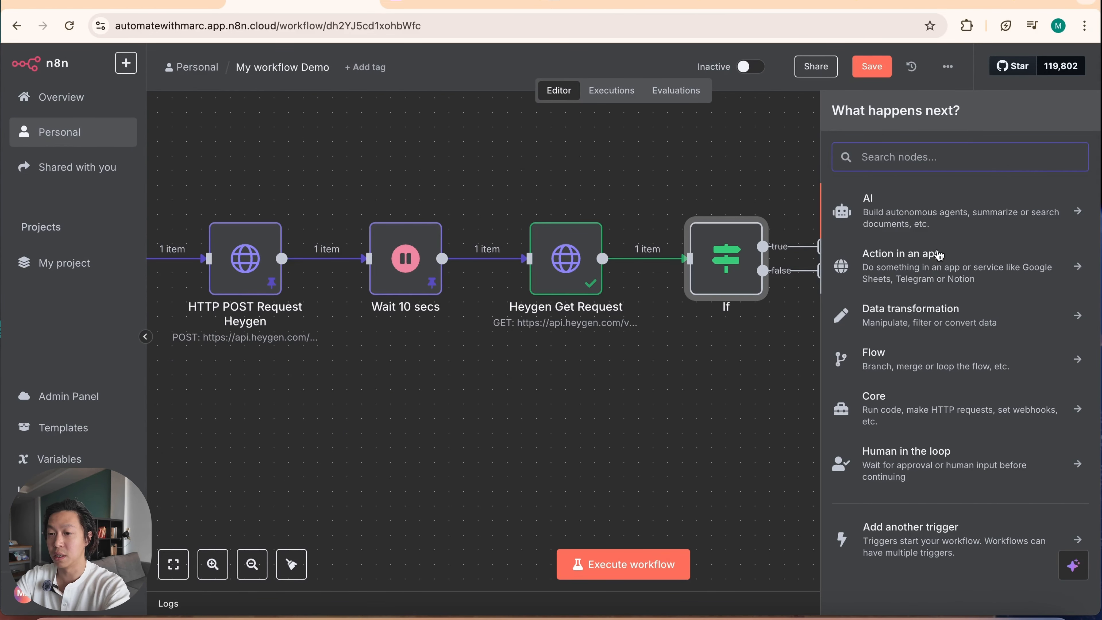
pyautogui.write('opn')
pyautogui.click(946, 206)
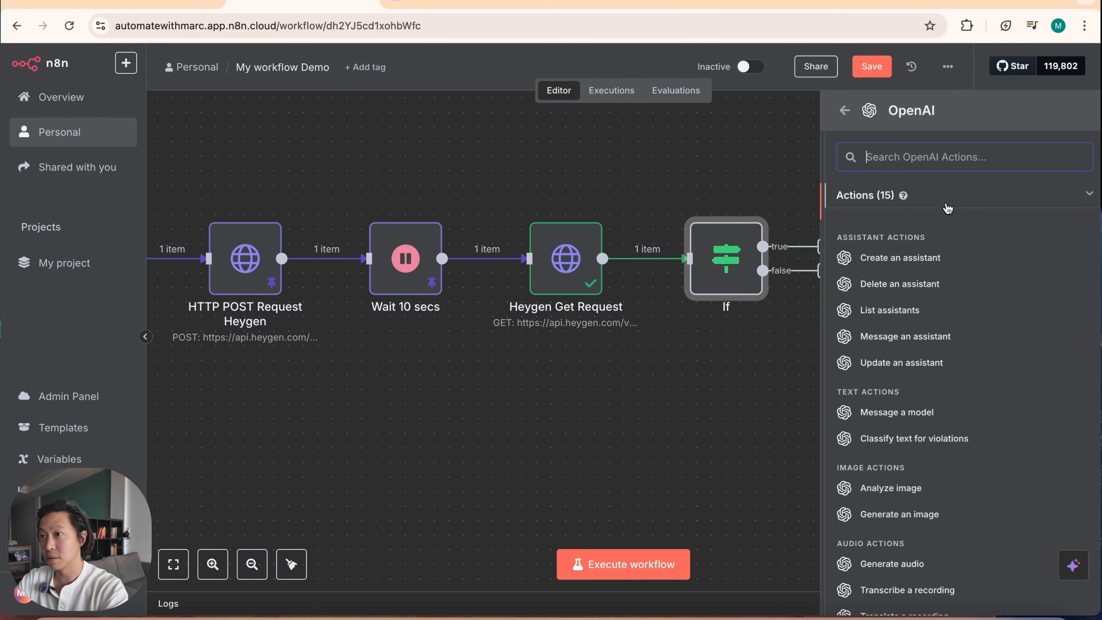
pyautogui.click(920, 414)
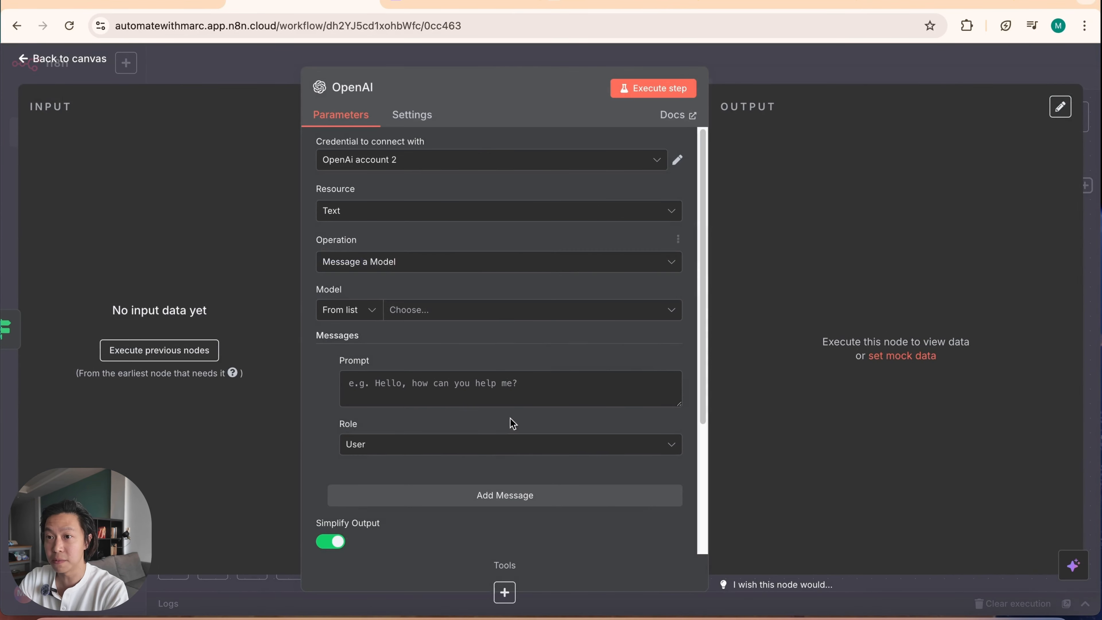
pyautogui.click(829, 81)
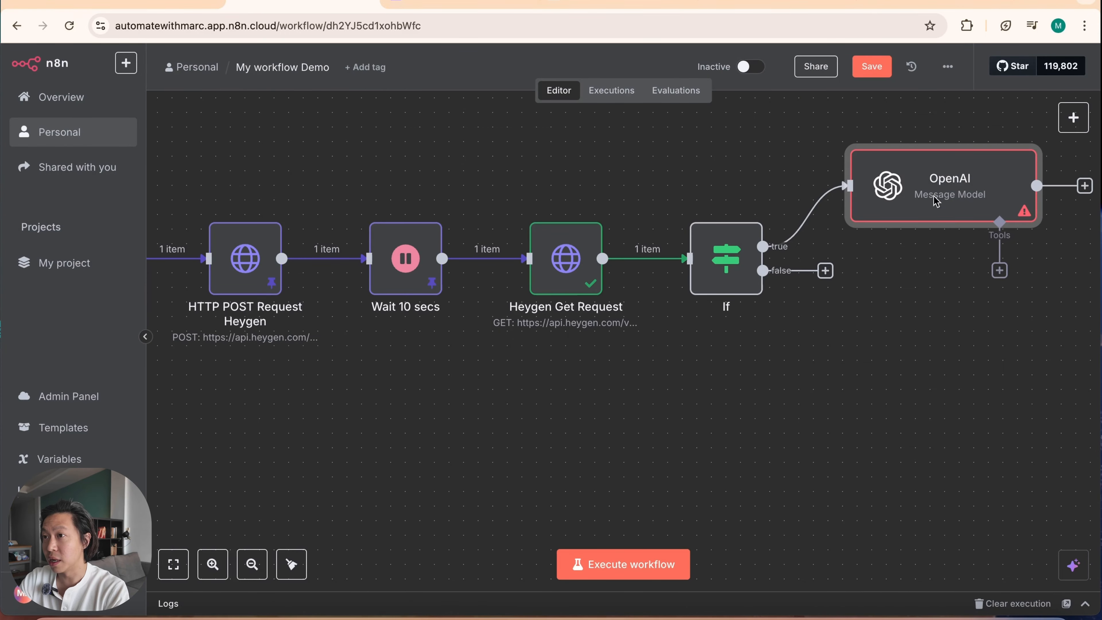
pyautogui.moveTo(924, 187); pyautogui.dragTo(923, 245)
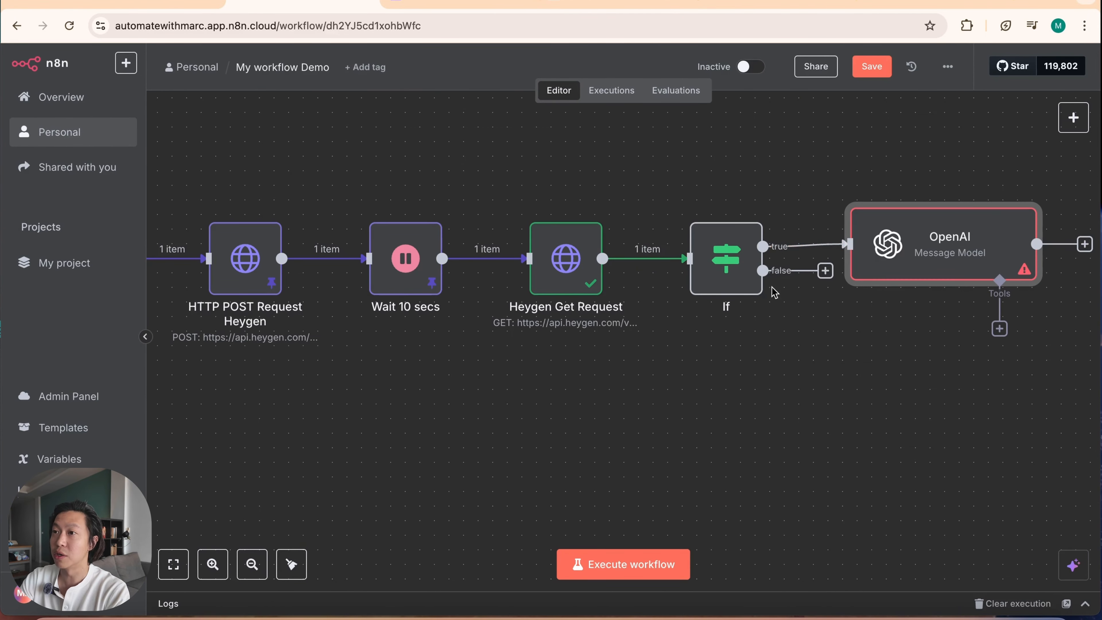
# Step: Rename the new OpenAI node as Email Agent and return to the canvas
pyautogui.doubleClick(919, 255)
pyautogui.click(363, 82)
pyautogui.write('Email Agent')
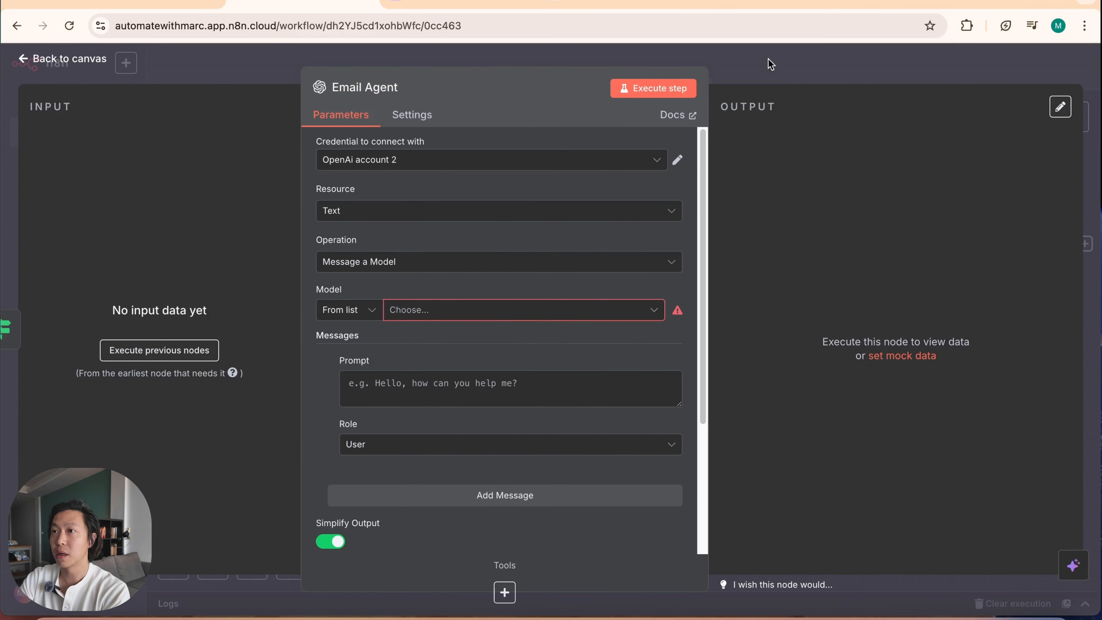
pyautogui.press('Escape')
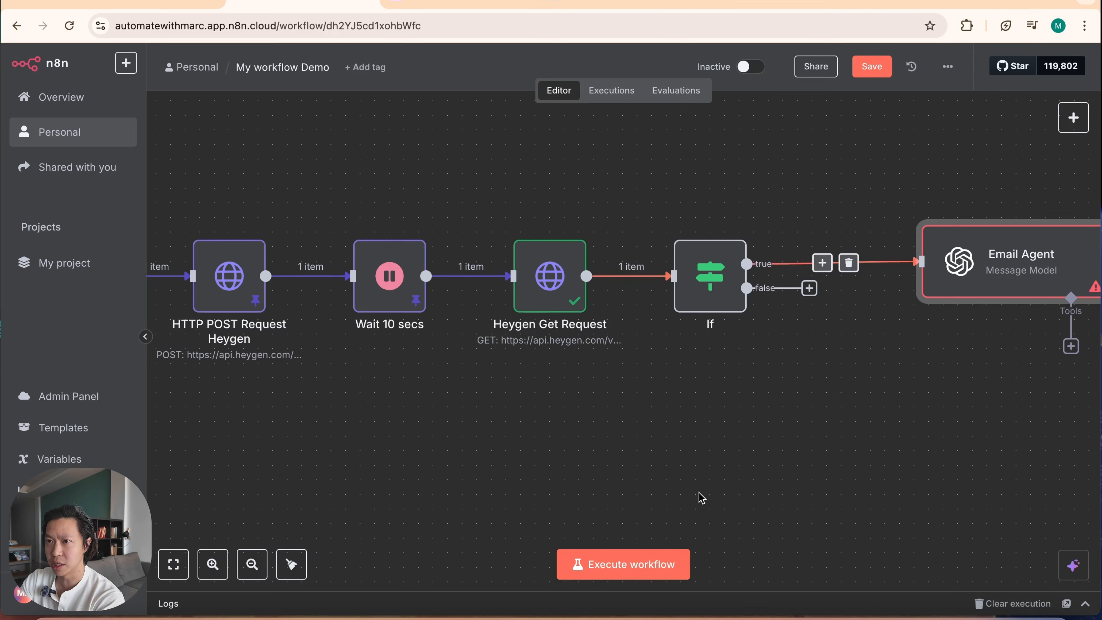
# Step: Add a Wait node named Wait 10 secs to the If node's false branch with a wait amount of 10 seconds
pyautogui.click(809, 289)
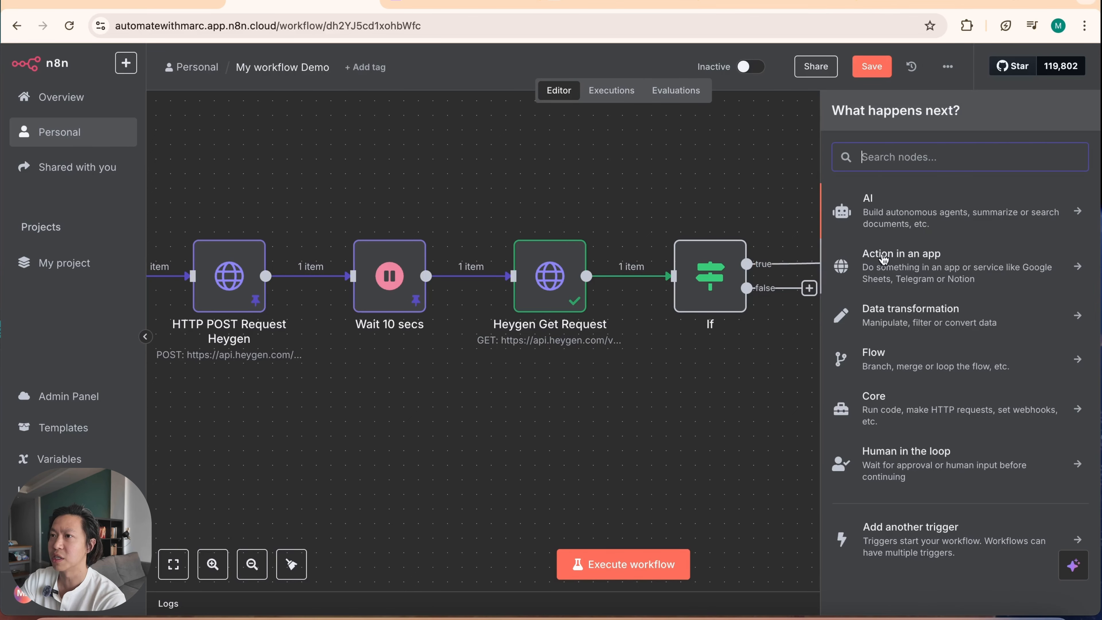
pyautogui.write('wait')
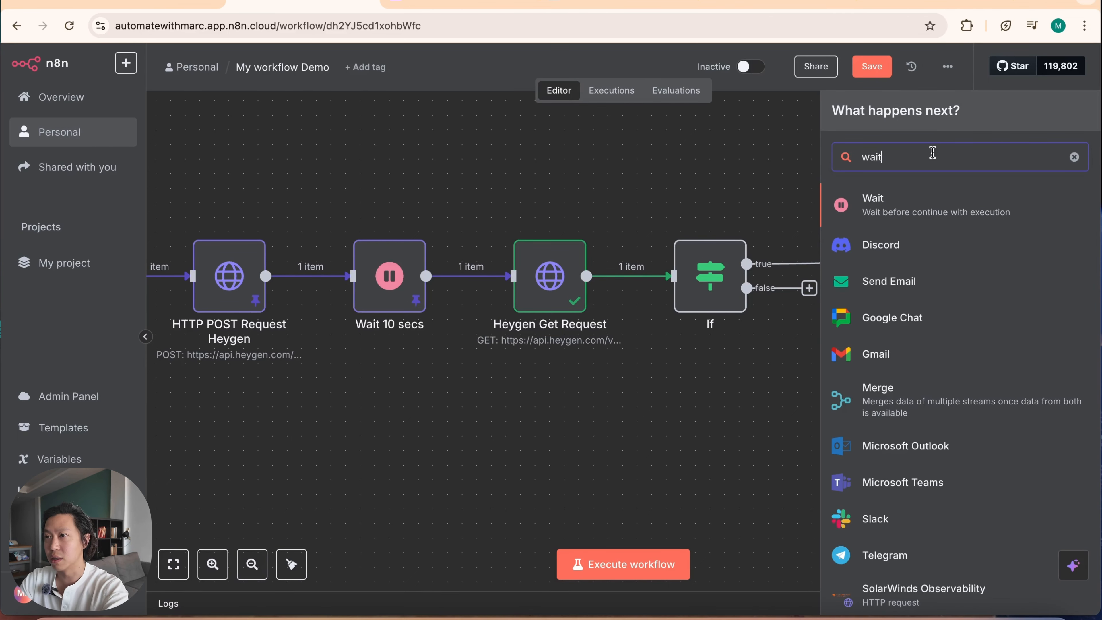
pyautogui.click(949, 207)
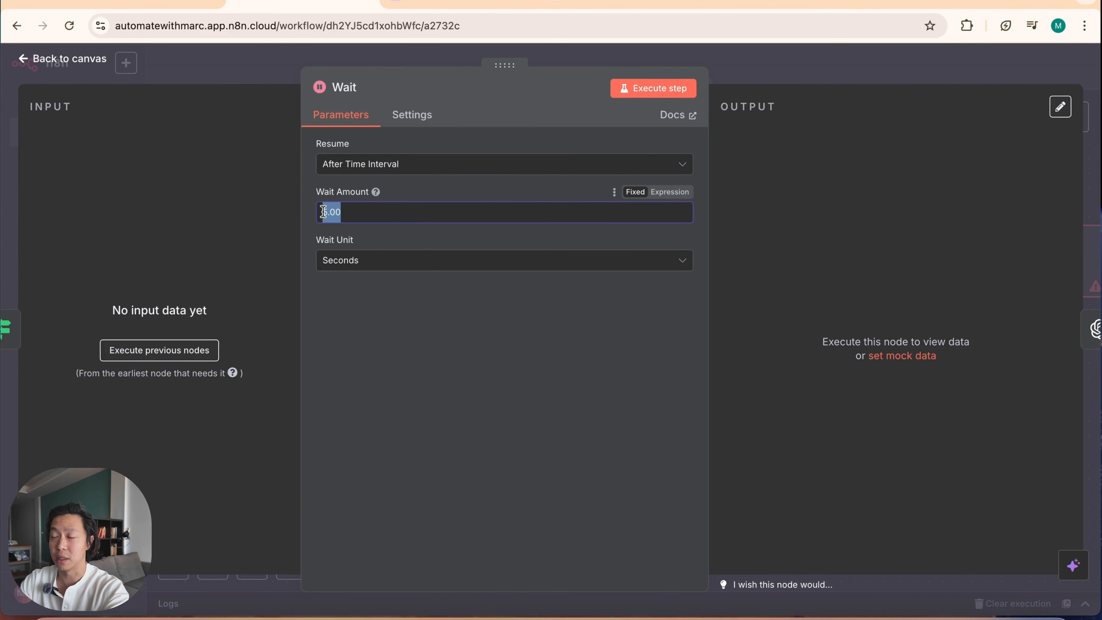
pyautogui.write('1-0')
pyautogui.press('Escape')
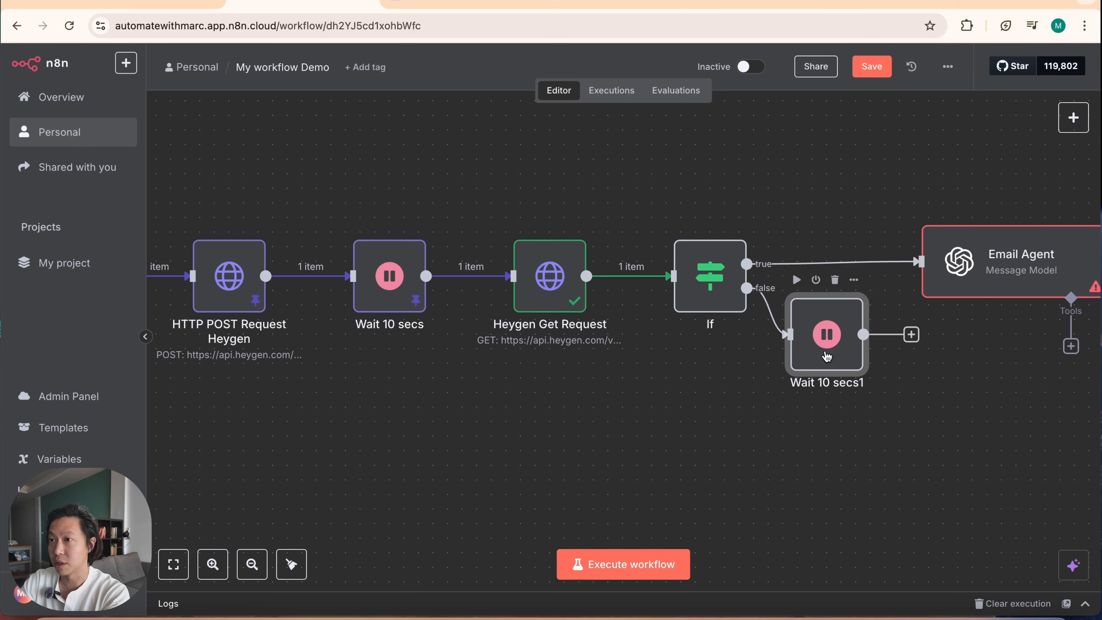
# Step: Place the new Wait node below the If node and connect its output back to the Heygen Get Request input
pyautogui.moveTo(829, 333); pyautogui.dragTo(652, 407)
pyautogui.moveTo(737, 417); pyautogui.dragTo(514, 278)
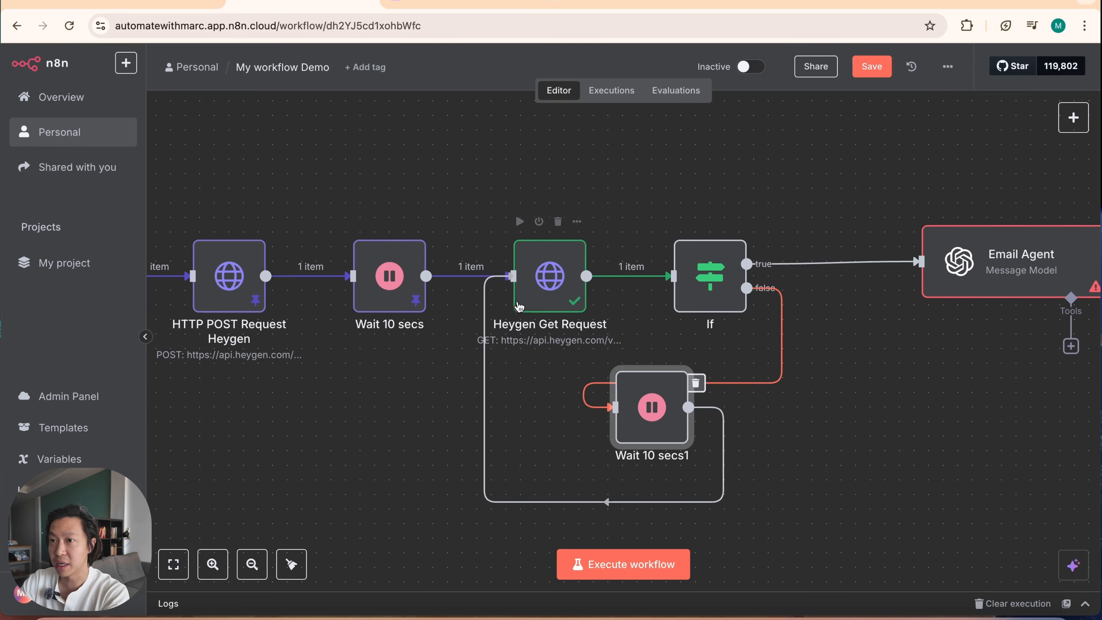
pyautogui.moveTo(643, 387); pyautogui.dragTo(673, 431)
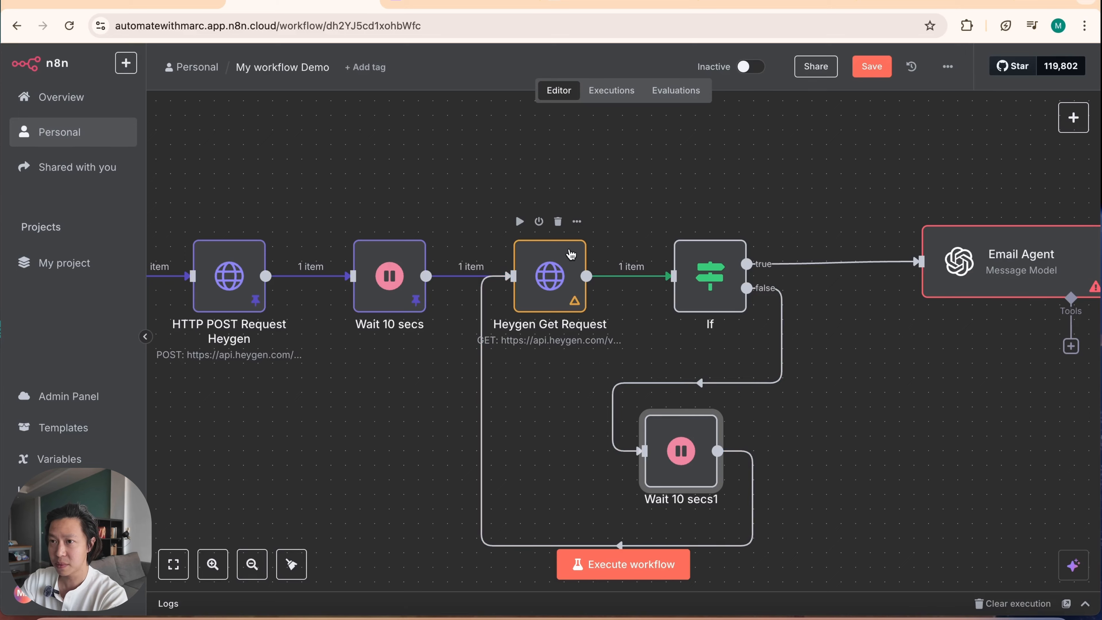
# Step: Pin the Heygen Get Request output, and execute the If node to check its branch output
pyautogui.doubleClick(551, 277)
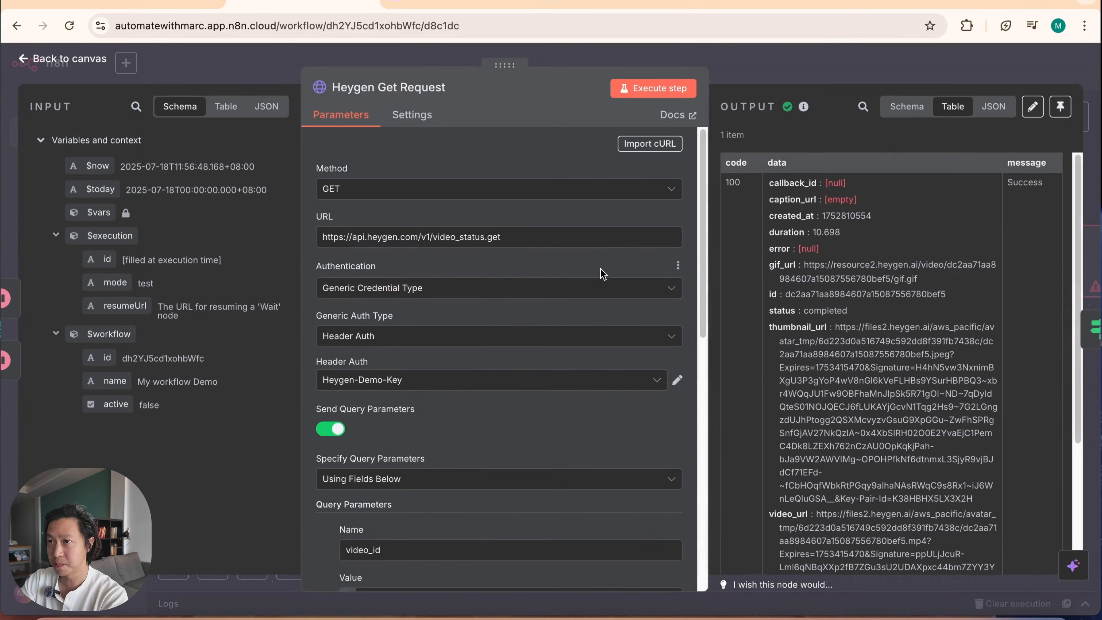
pyautogui.click(861, 63)
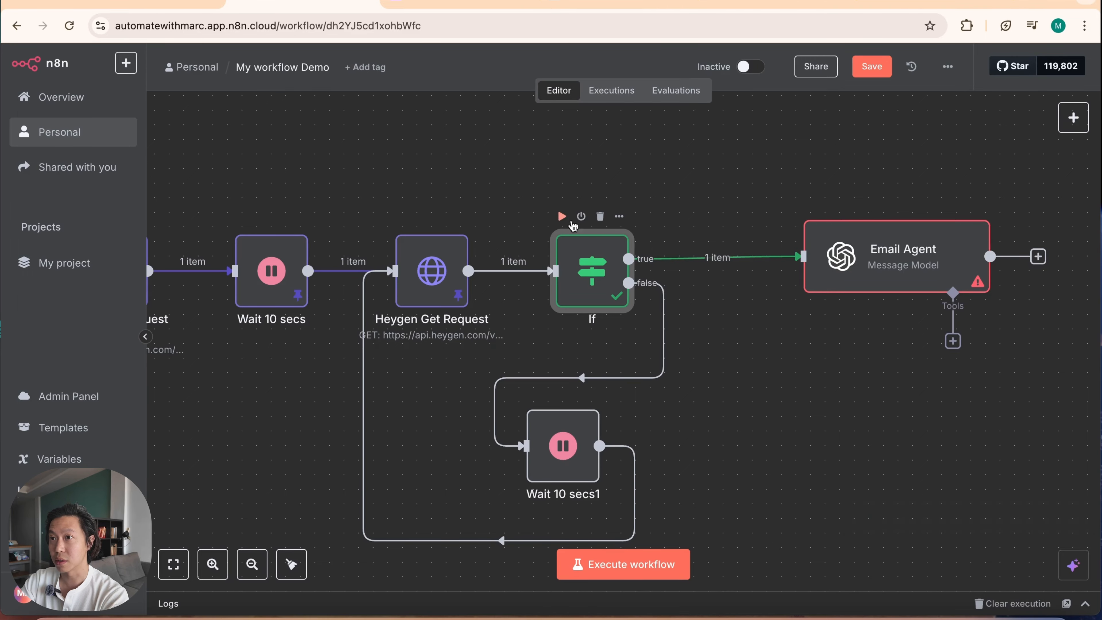
pyautogui.doubleClick(582, 286)
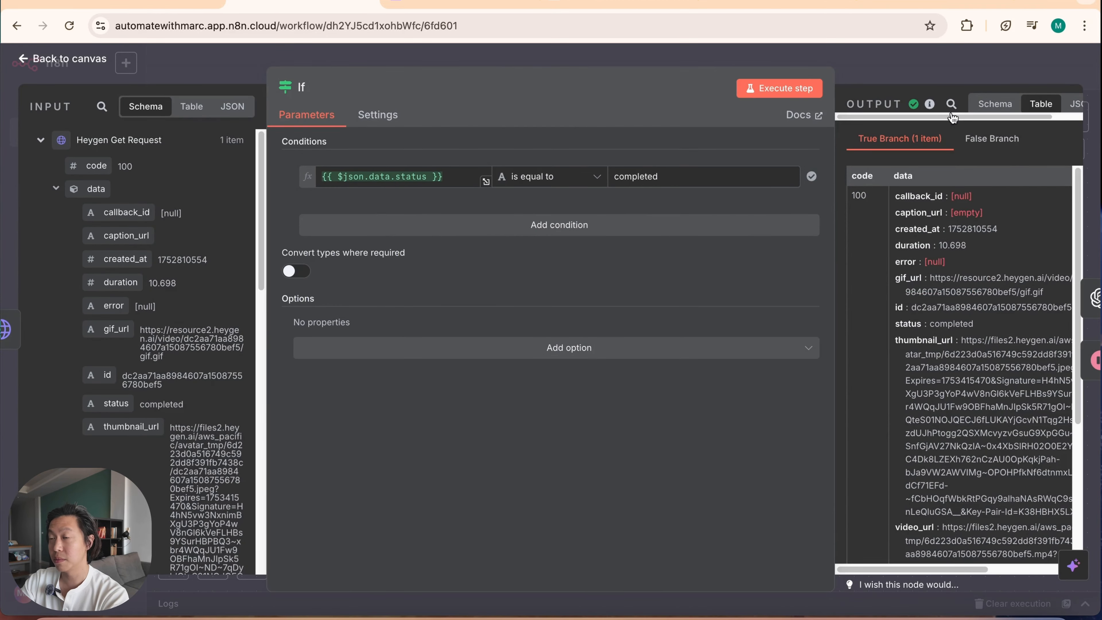
pyautogui.press('Escape')
# Step: Set the Email Agent node's model to GPT-4.1
pyautogui.doubleClick(633, 262)
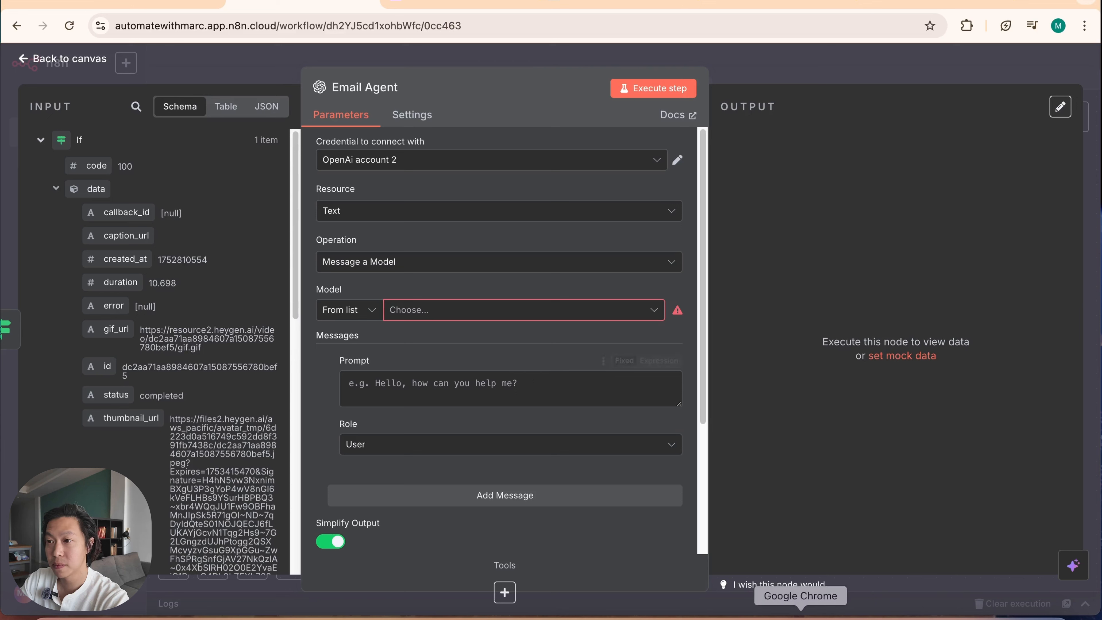
pyautogui.click(511, 310)
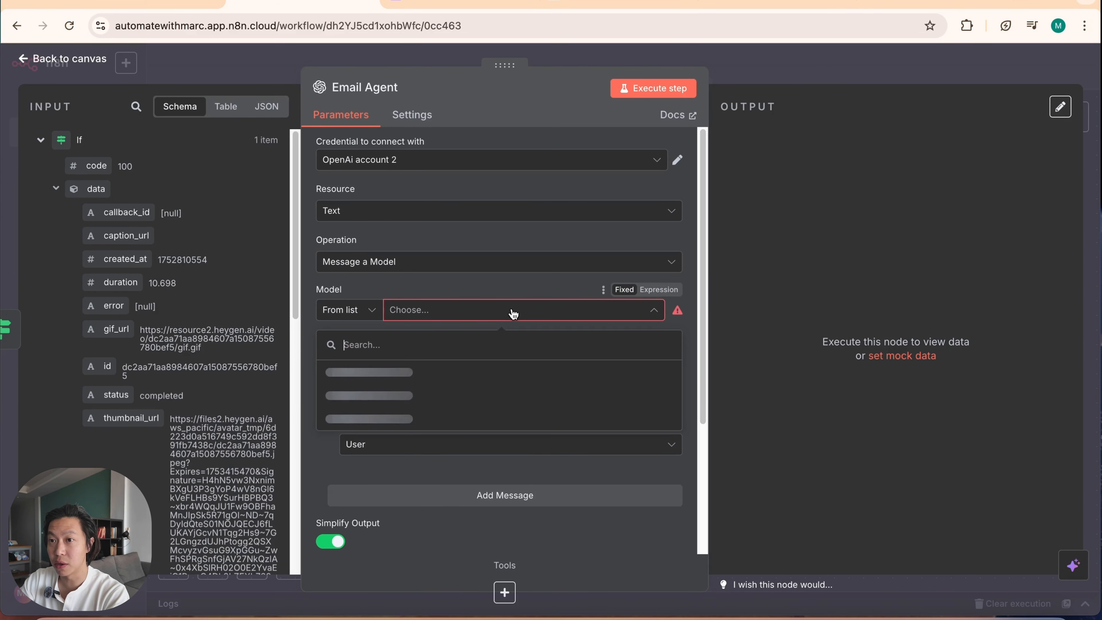
pyautogui.scroll(-8, 477, 459)
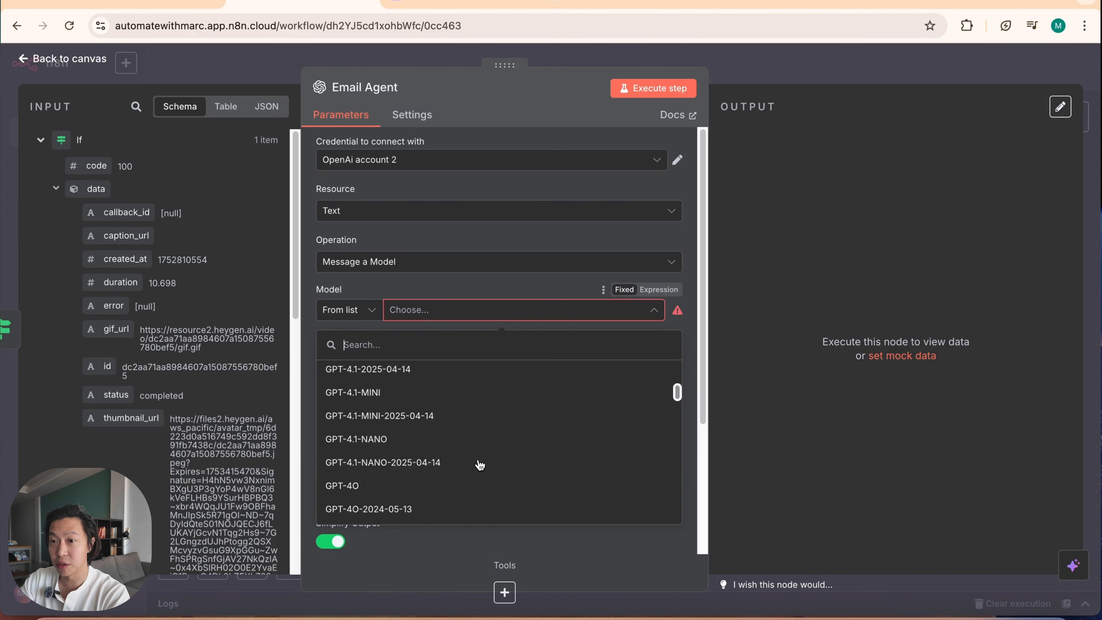
pyautogui.scroll(-6, 480, 469)
pyautogui.scroll(8, 480, 469)
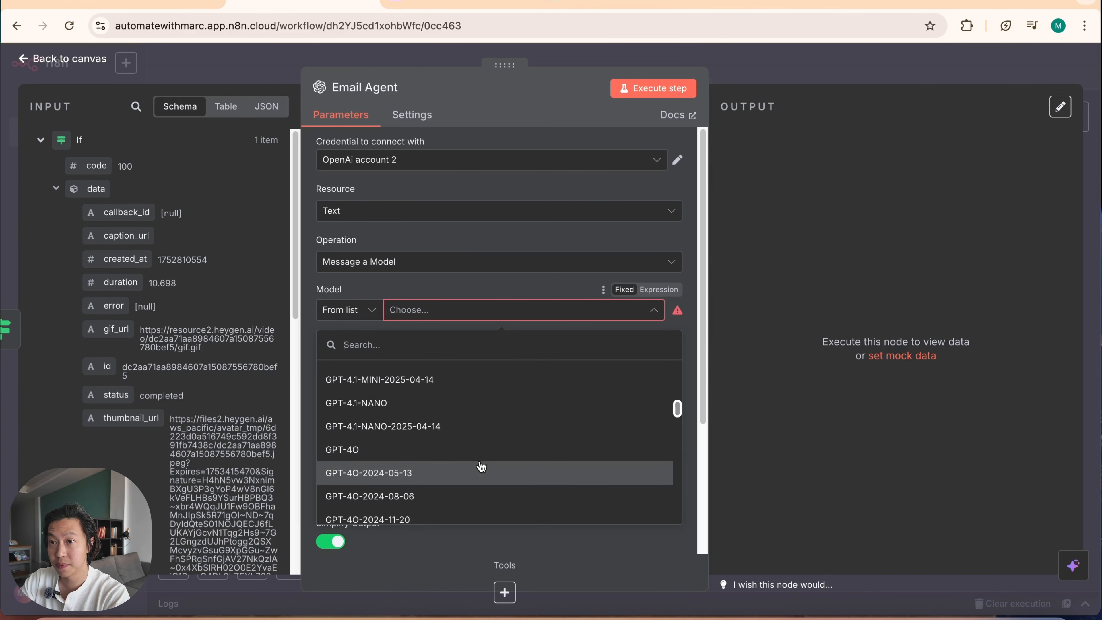
pyautogui.click(410, 425)
# Step: Add a second message to the Email Agent node and set its role to System
pyautogui.click(506, 496)
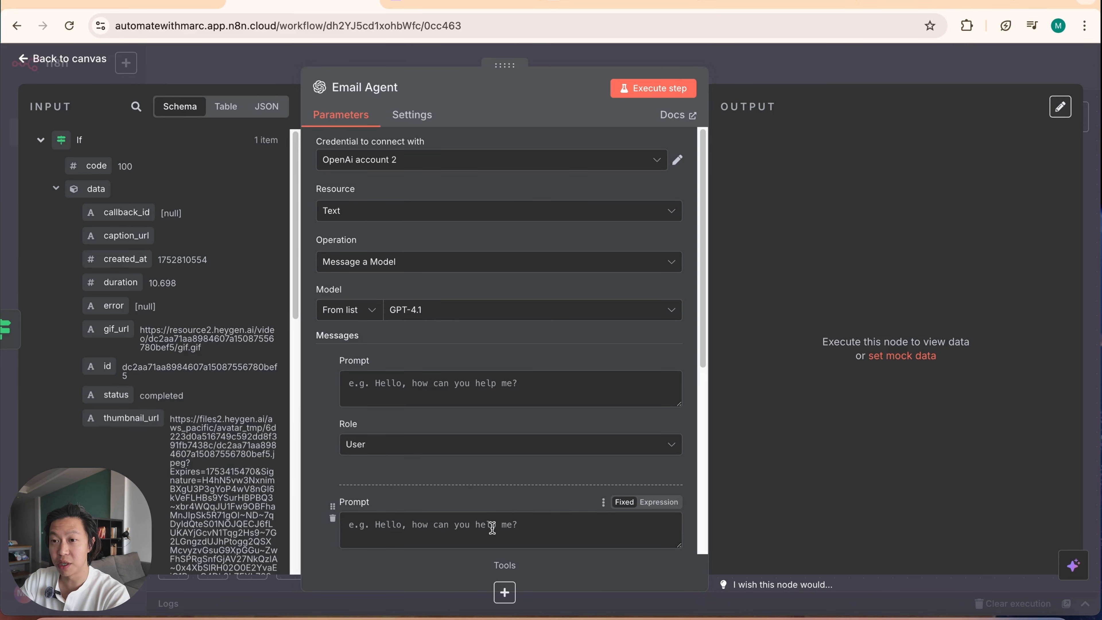
pyautogui.scroll(-3, 492, 528)
pyautogui.click(442, 477)
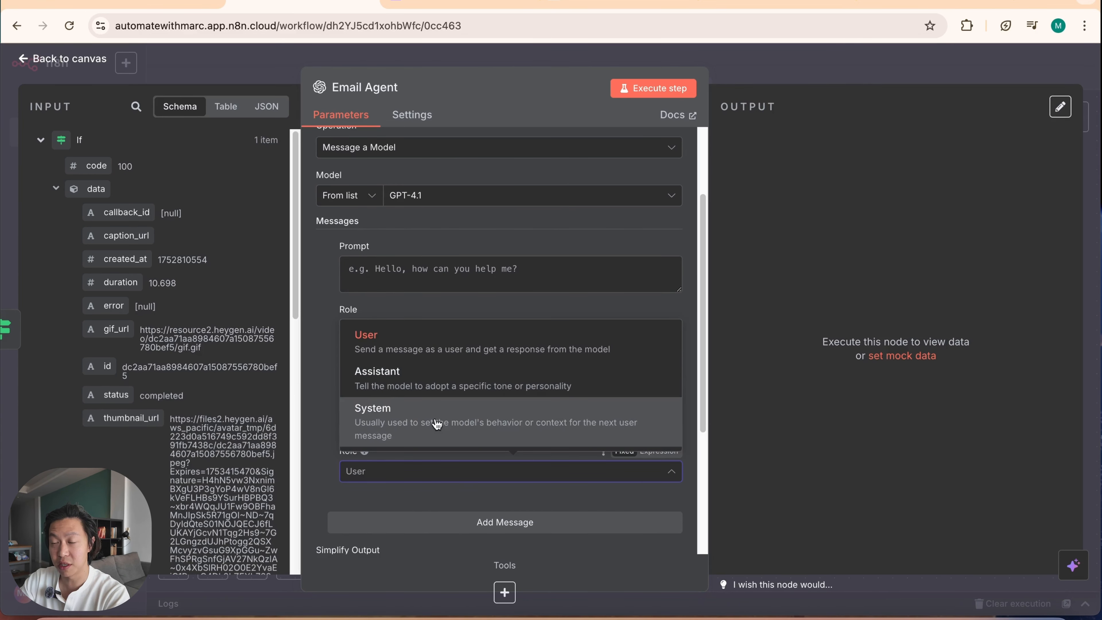
pyautogui.click(437, 424)
# Step: Paste the email agent instructions, including HTML output with a video-linked thumbnail, as the system prompt and correct the company name to Purple Unicorn Marketing
pyautogui.click(446, 409)
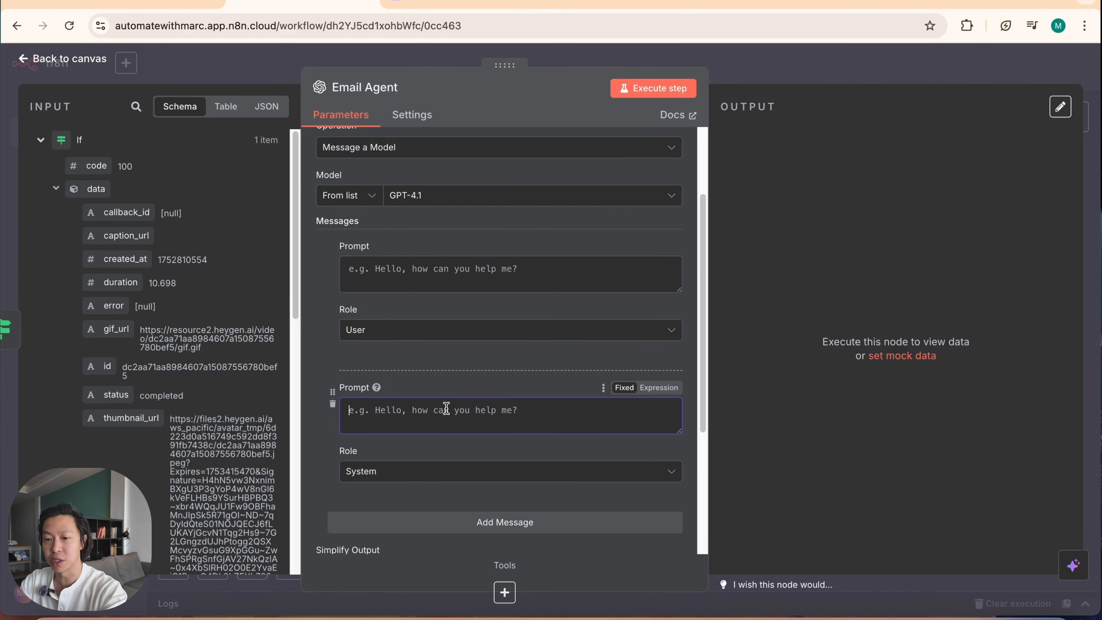
pyautogui.write("You're an email agent for Purpler Unicorn Marketing. Your job is to craft an impactful email based on the information you've received from a form submission, and to pass along a short intro video along with the email. The goal of the email is to ask the prospect to book a time with you on calendly.com/purple-unicorn-marketing.  You will also receive the video link and thumbnail to embed in the user input, please embed the video link on to the thumbnail instead of showing the entire long URL.  Output in HTML so that the thumbnail and video format is correct - only output the body of the email to the next node, as the next node is the gmail node.")
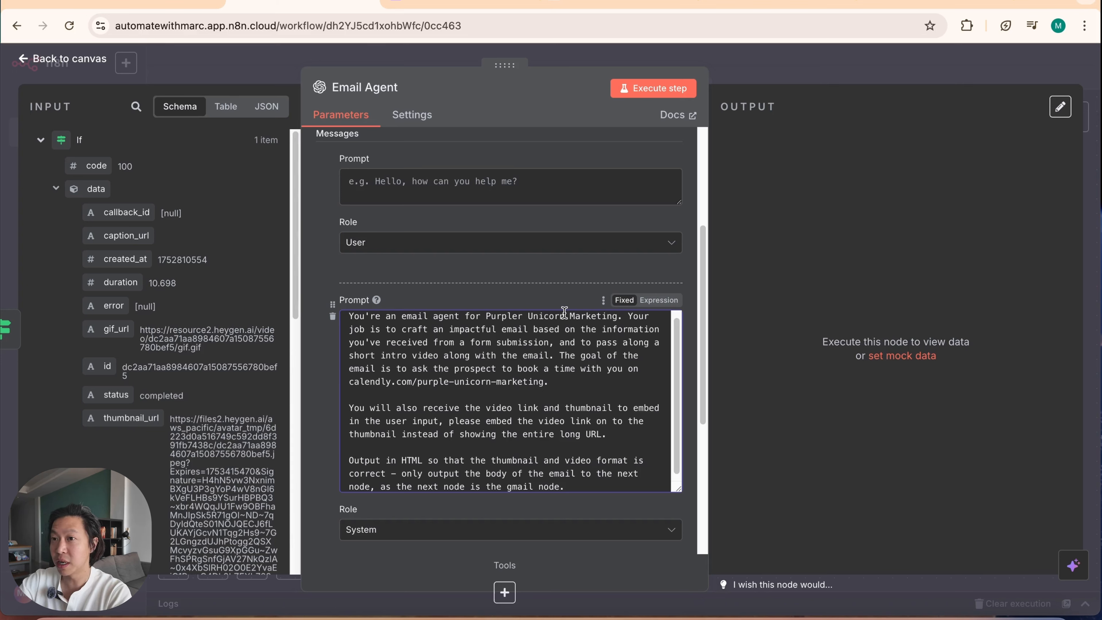
pyautogui.click(523, 316)
pyautogui.press('BackSpace')
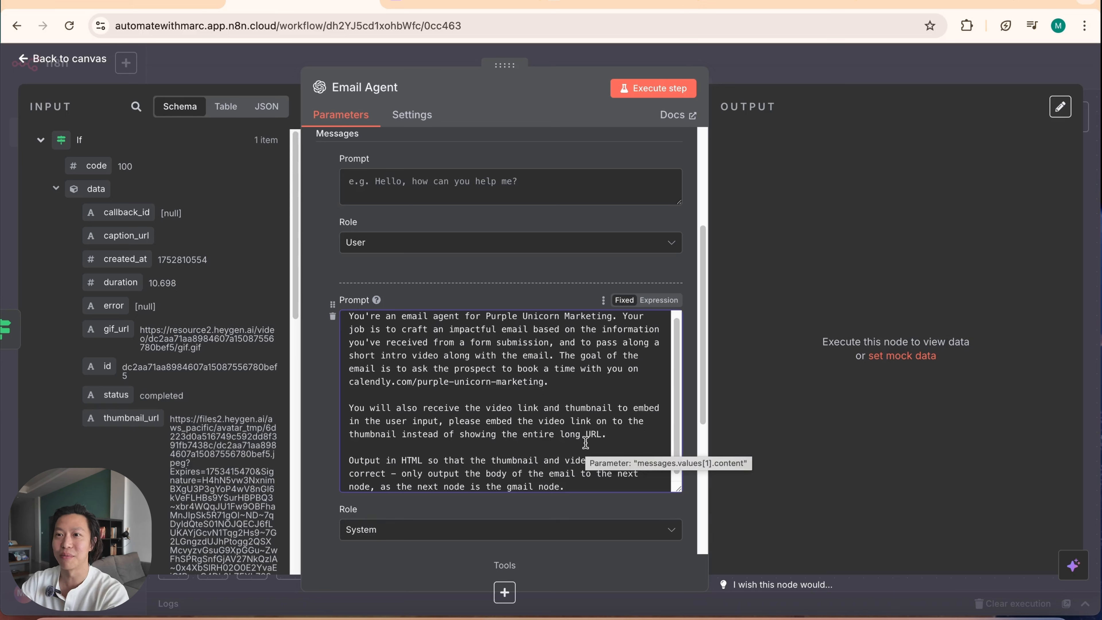
# Step: Review the Email Agent's system prompt instructions and the thumbnail and video URL fields in the incoming data
pyautogui.scroll(1, 583, 441)
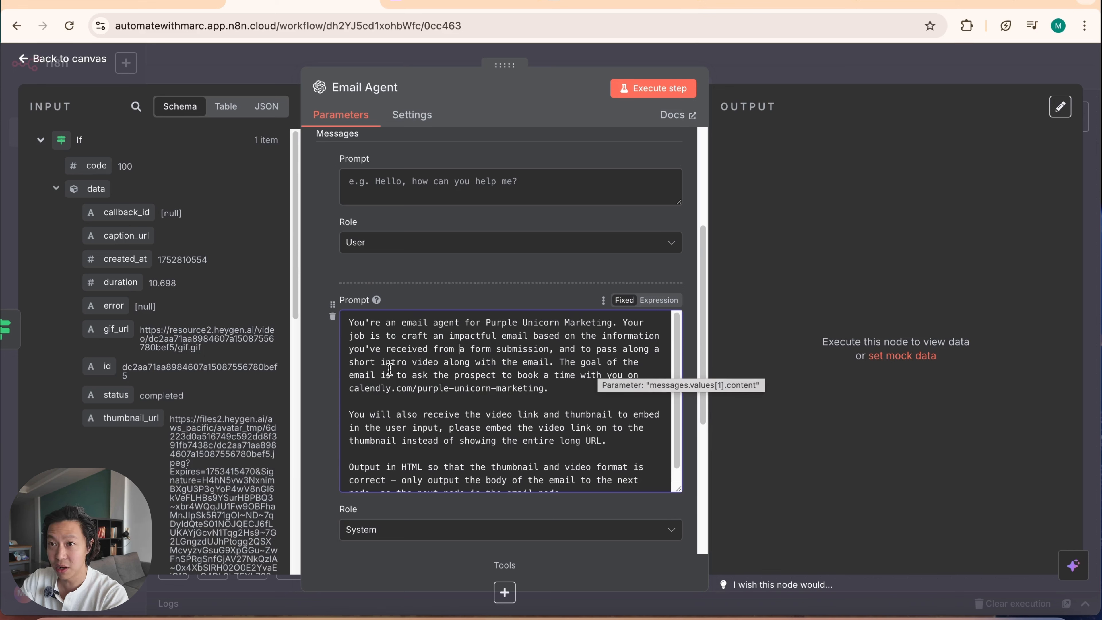
pyautogui.click(401, 362)
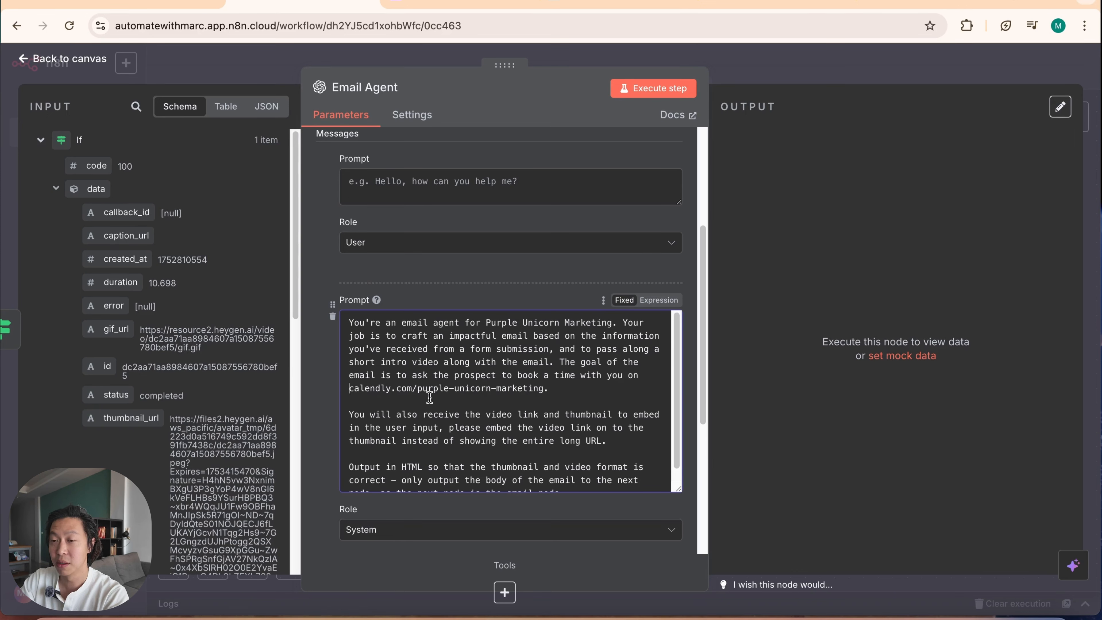
pyautogui.scroll(-1, 492, 433)
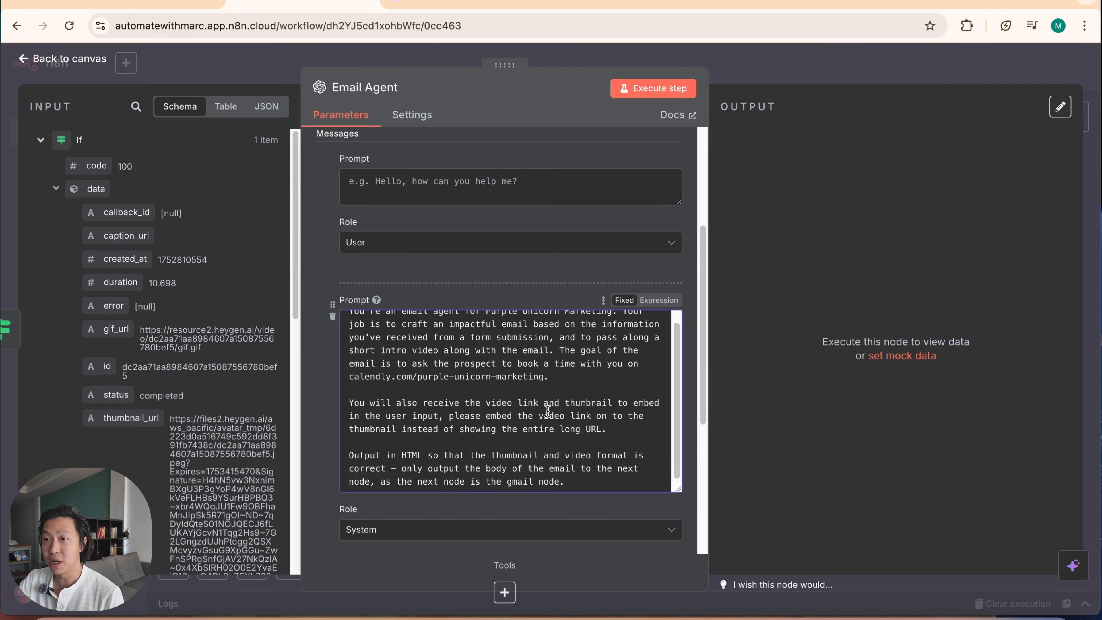
pyautogui.scroll(-1, 609, 437)
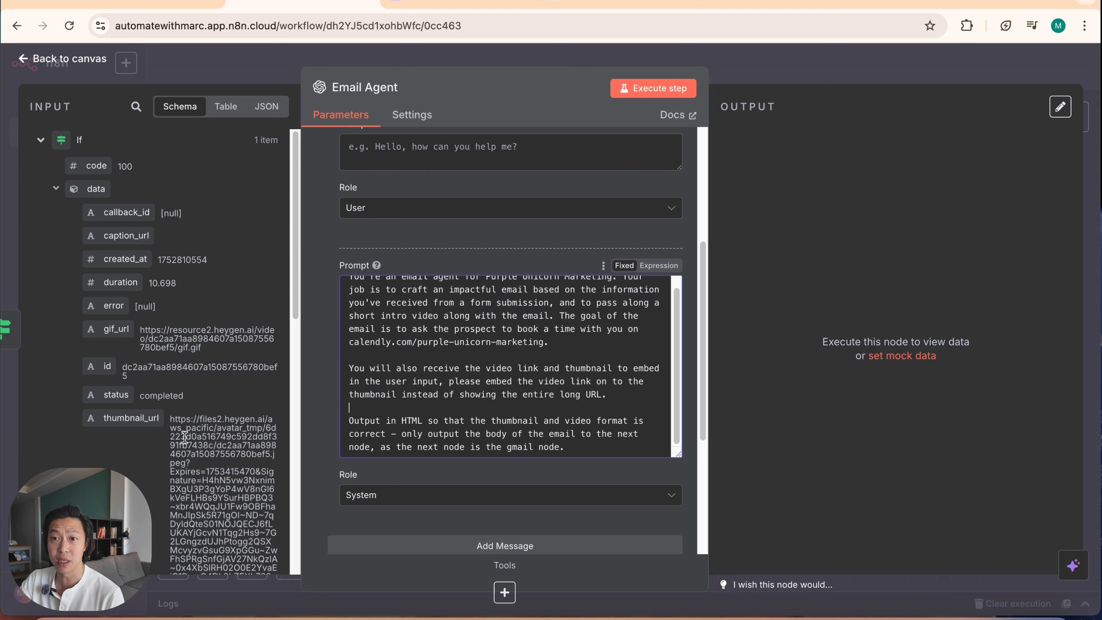
pyautogui.scroll(-5, 185, 436)
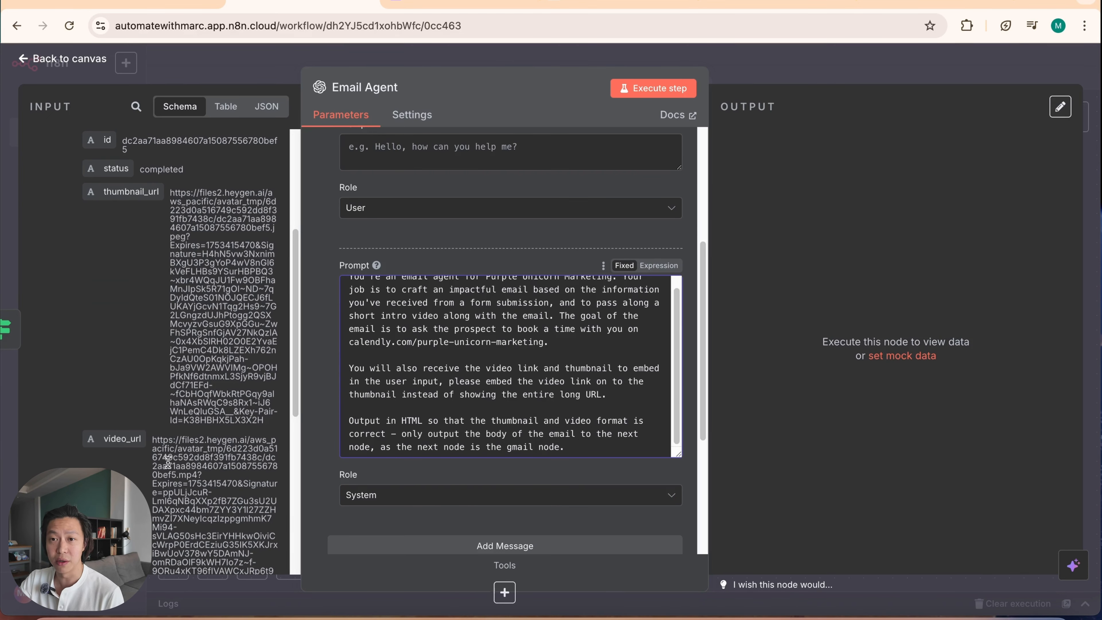
pyautogui.scroll(1, 204, 495)
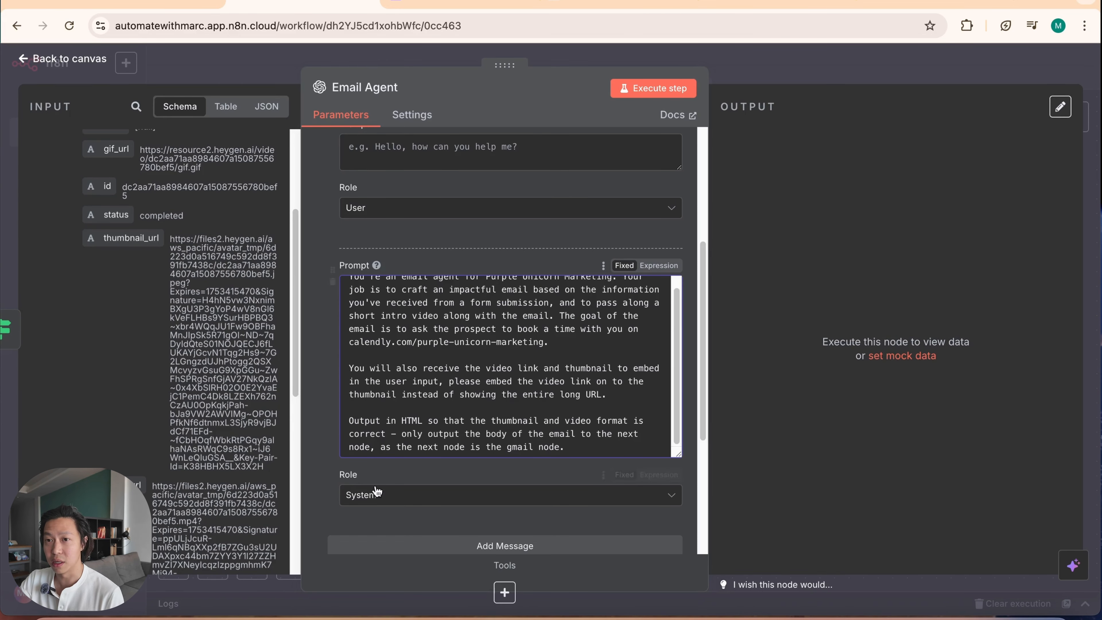
pyautogui.scroll(-1, 434, 424)
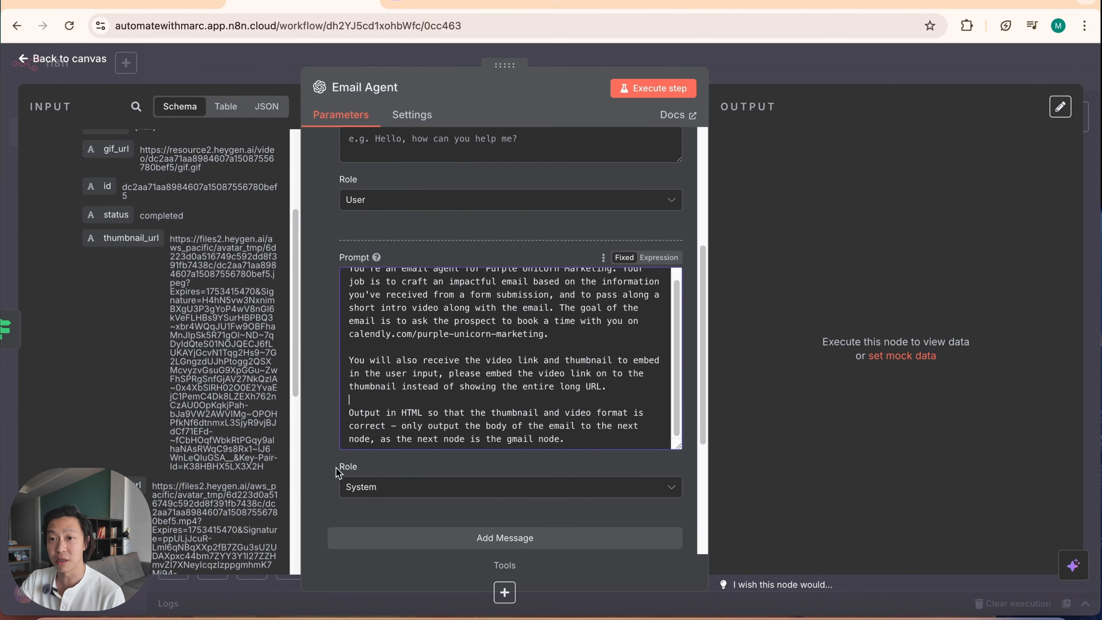
pyautogui.scroll(-3, 471, 418)
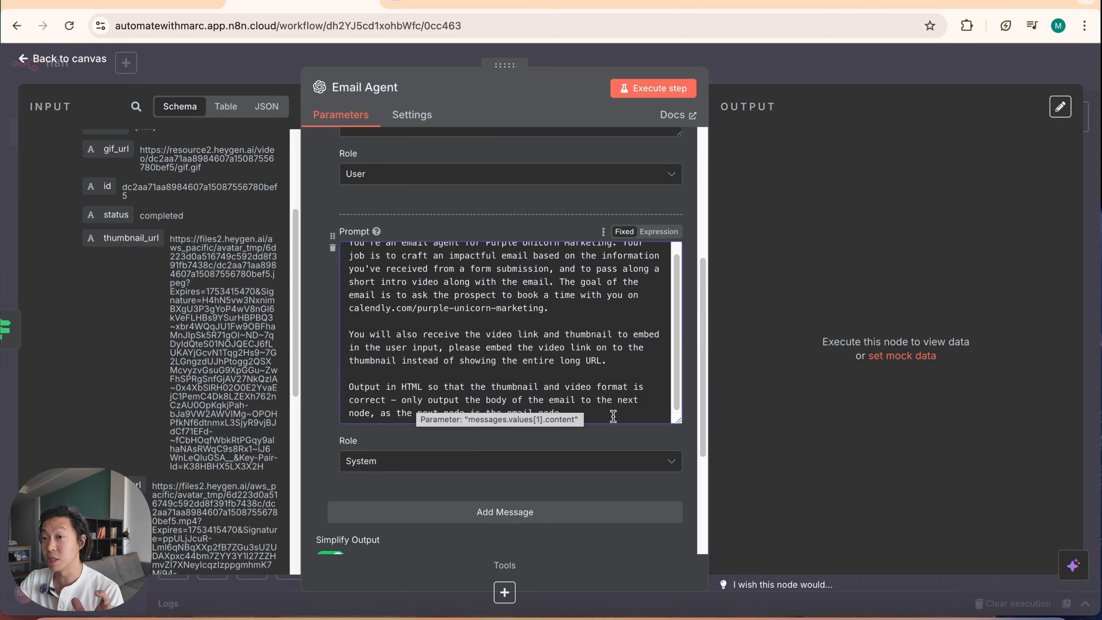
# Step: Switch the Email Agent's user prompt to an expression and paste the Prospect Information template with contact, pain point, thumbnail and video labels
pyautogui.scroll(10, 466, 385)
pyautogui.click(439, 384)
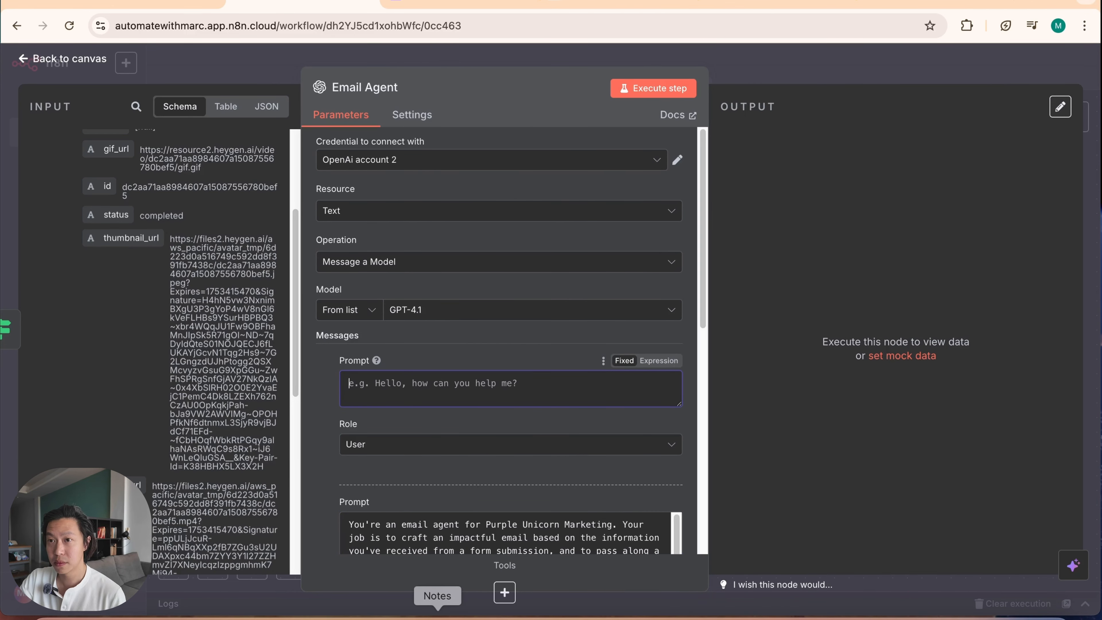
pyautogui.click(658, 361)
pyautogui.click(676, 384)
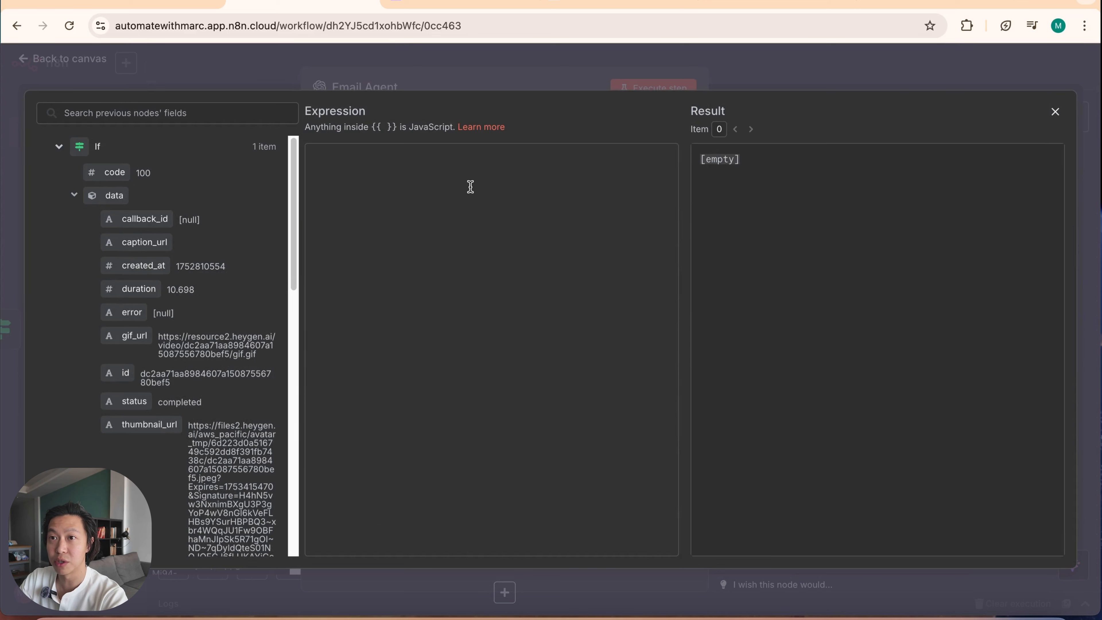
pyautogui.click(472, 181)
pyautogui.write('Prospect Information: Name: Email Address: Business URL: Marketing Pain Points: Thumbnail URL: Video Link:')
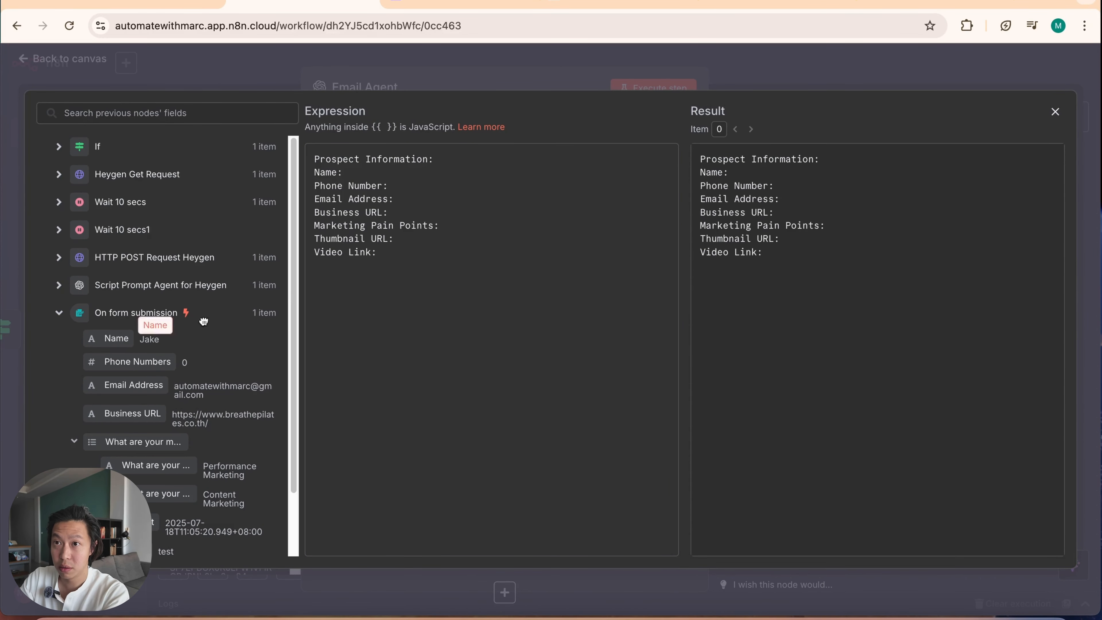
# Step: Map the form submission's Name, Phone Numbers, Email Address and Business URL fields to their matching labels in the user prompt
pyautogui.moveTo(112, 341); pyautogui.dragTo(401, 169)
pyautogui.moveTo(130, 362); pyautogui.dragTo(479, 193)
pyautogui.moveTo(152, 388); pyautogui.dragTo(416, 215)
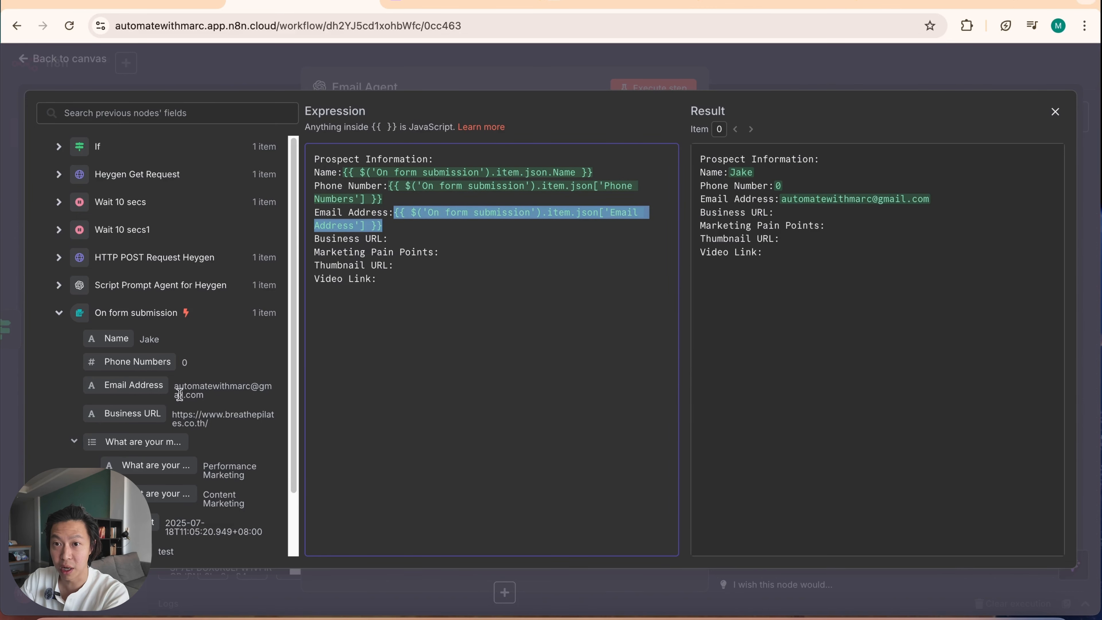
pyautogui.moveTo(143, 417); pyautogui.dragTo(480, 237)
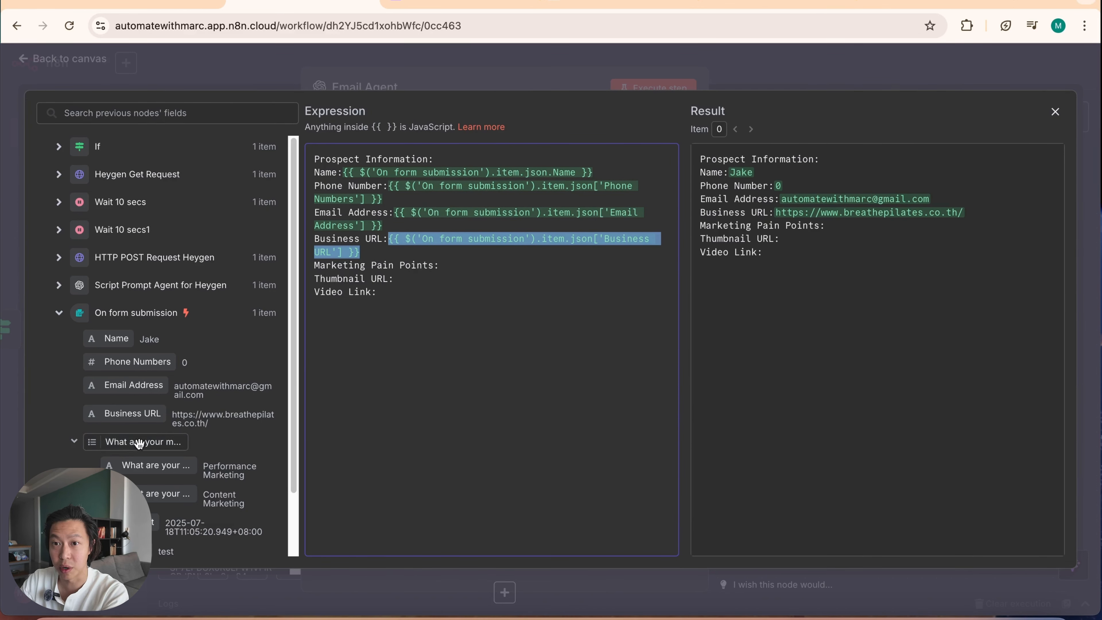
# Step: Map both marketing pain point answers from the form submission to the Marketing Pain Points line, separated by a comma
pyautogui.moveTo(174, 466); pyautogui.dragTo(475, 264)
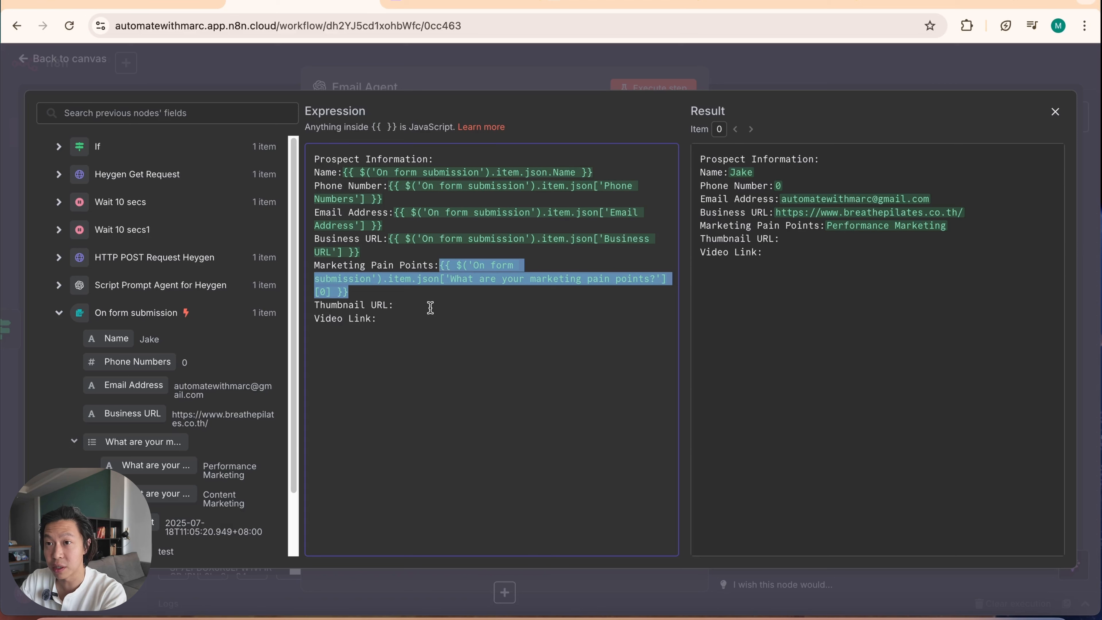
pyautogui.write(',')
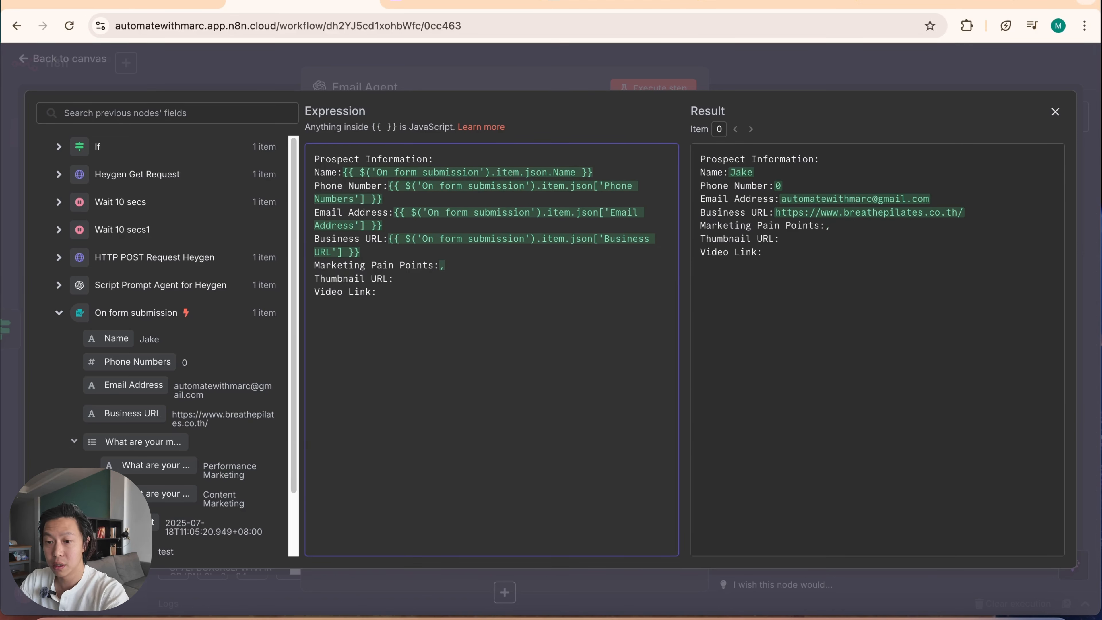
pyautogui.press('super+z')
pyautogui.click(412, 297)
pyautogui.write(',')
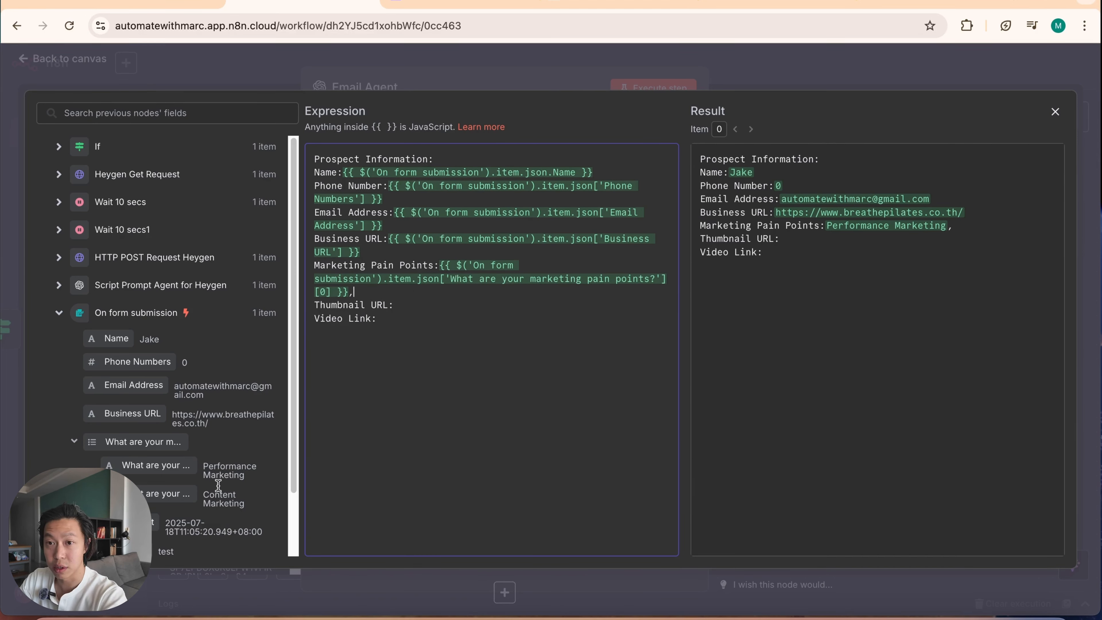
pyautogui.moveTo(143, 495); pyautogui.dragTo(369, 291)
pyautogui.click(443, 394)
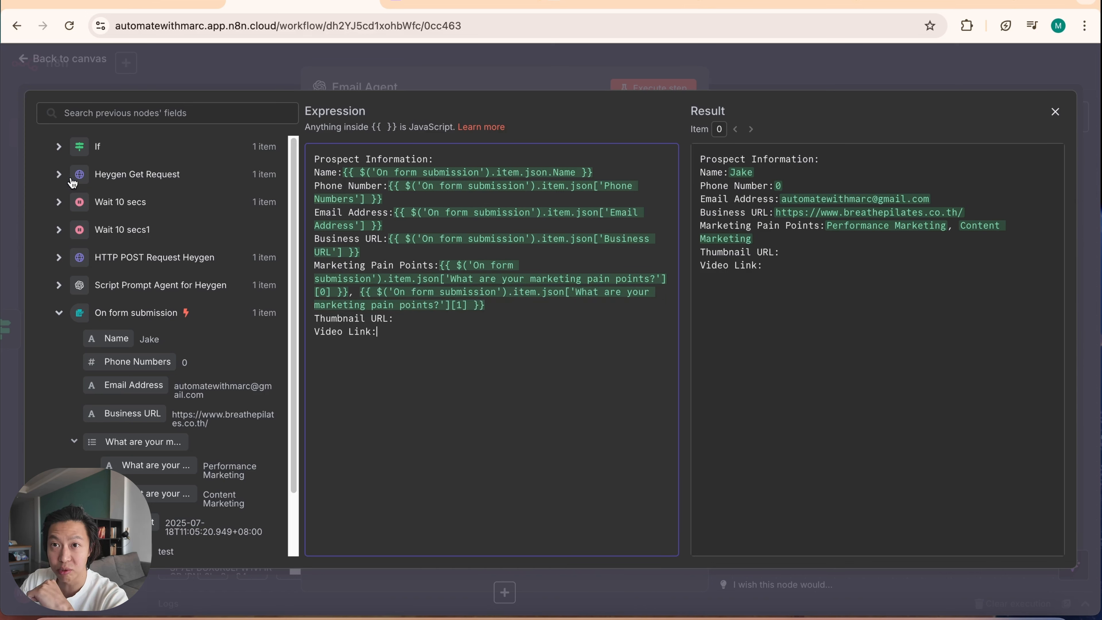
# Step: Map the Heygen Get Request's thumbnail_url to Thumbnail URL and its video_url to Video Link, and close the expression editor
pyautogui.click(60, 174)
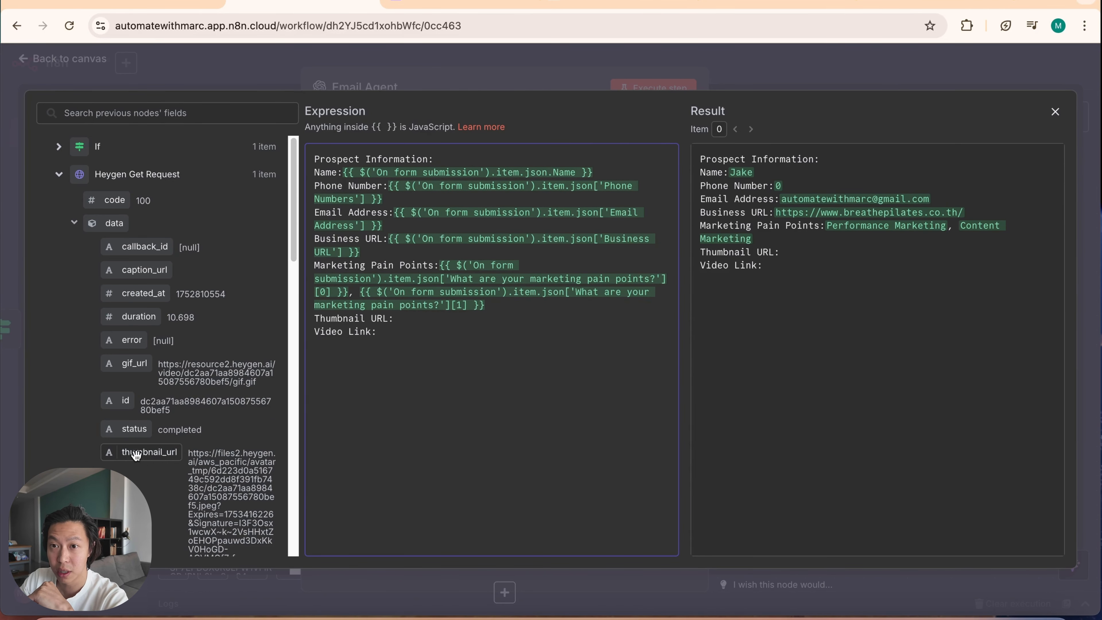
pyautogui.moveTo(137, 456); pyautogui.dragTo(409, 322)
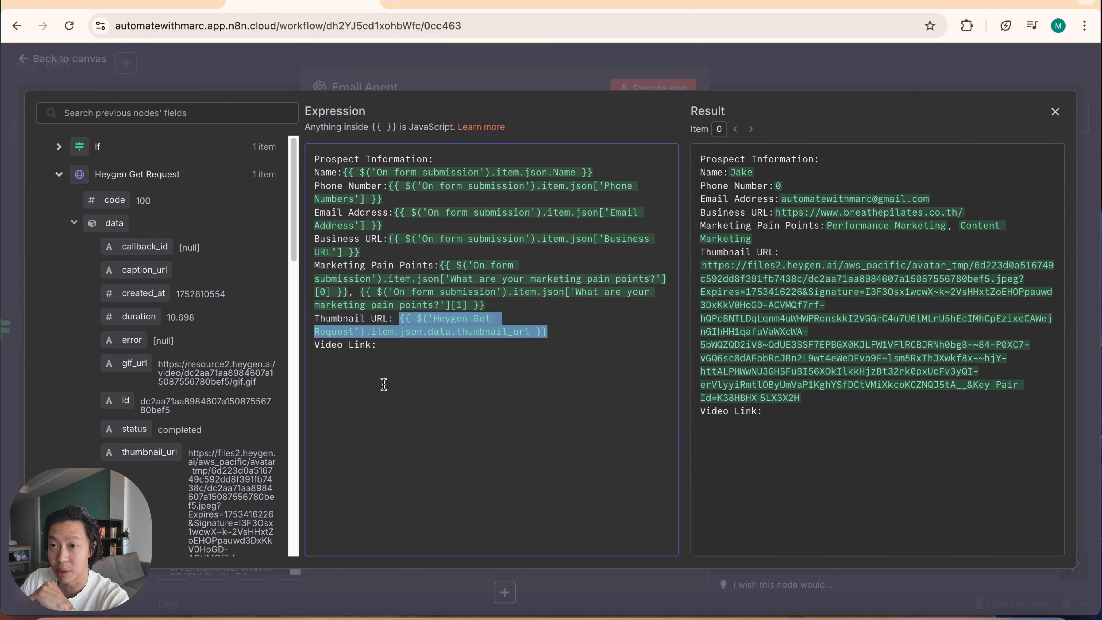
pyautogui.click(426, 348)
pyautogui.scroll(-9, 169, 490)
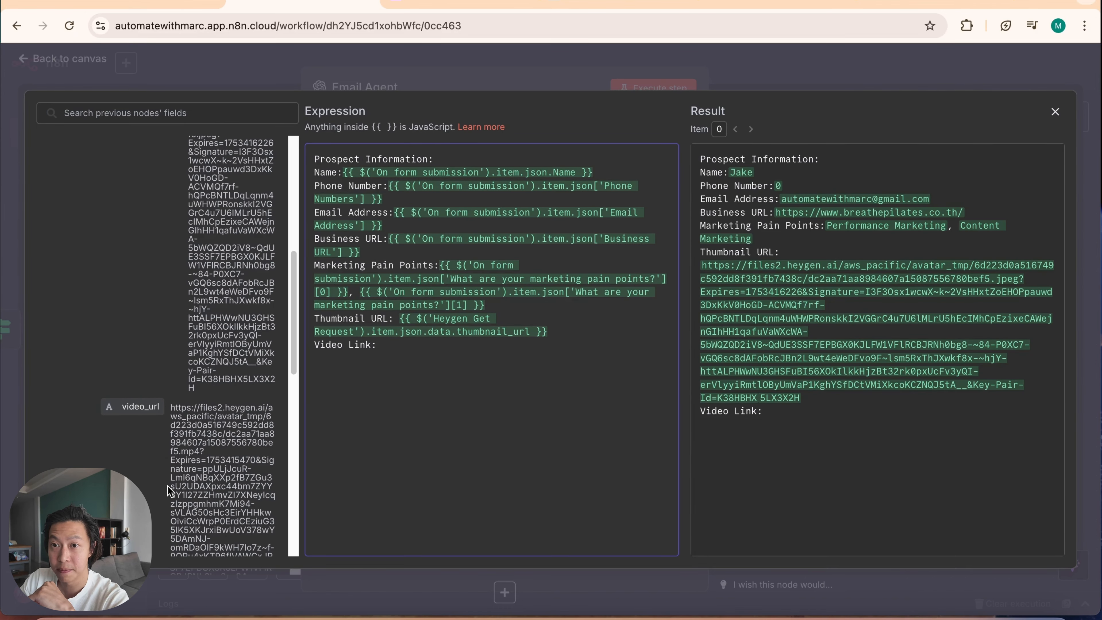
pyautogui.moveTo(131, 408); pyautogui.dragTo(424, 350)
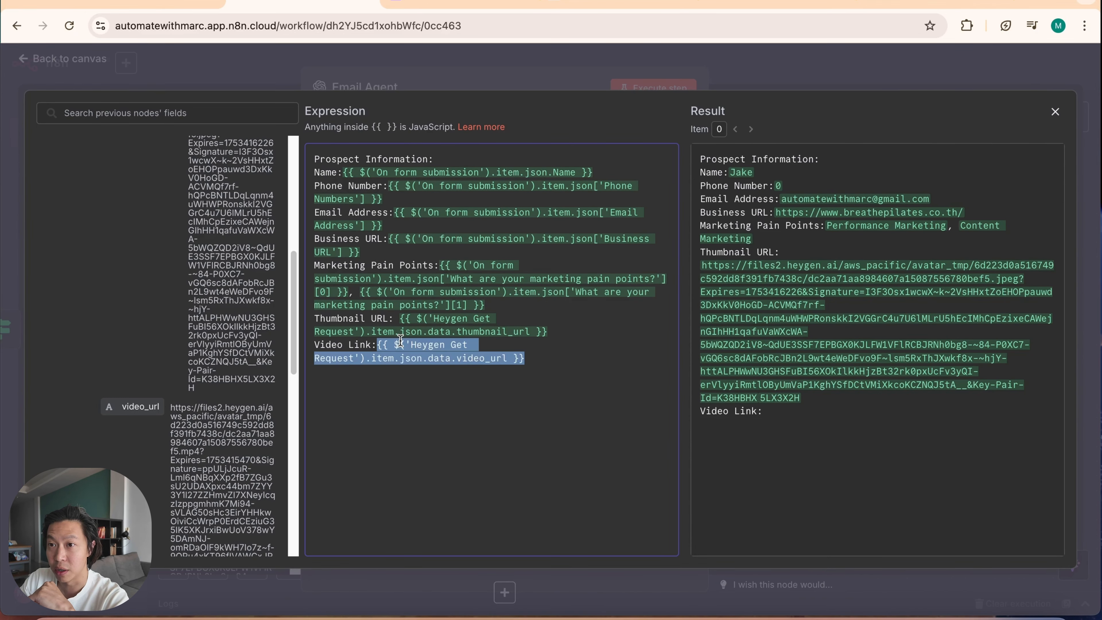
pyautogui.click(469, 462)
pyautogui.scroll(10, 144, 440)
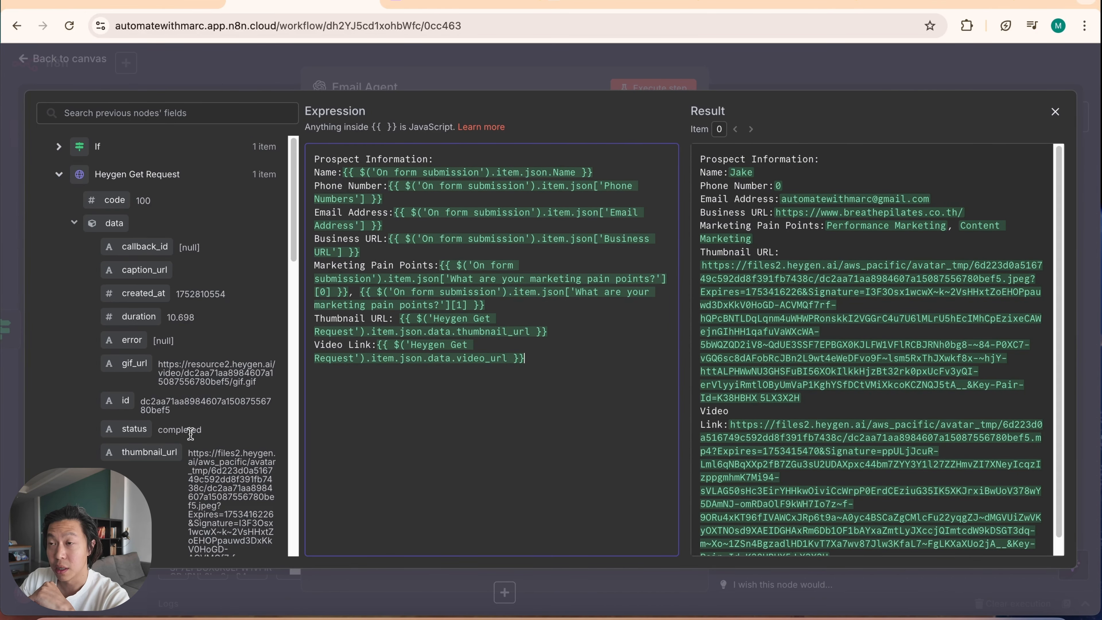
pyautogui.click(838, 79)
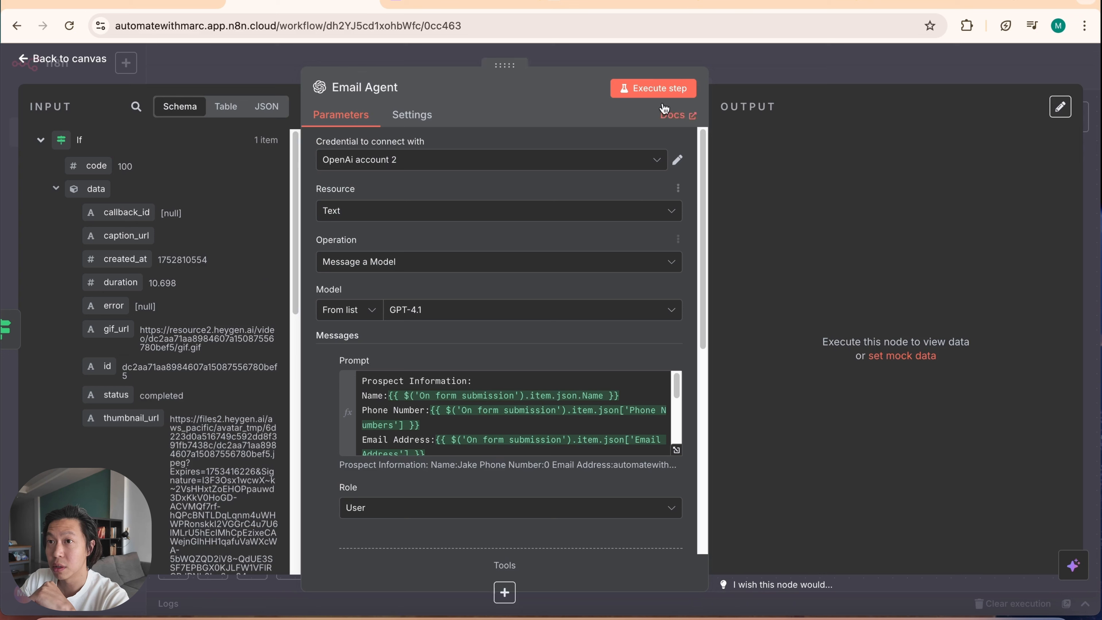
# Step: Execute the Email Agent node to generate the HTML email and return to the canvas
pyautogui.click(657, 90)
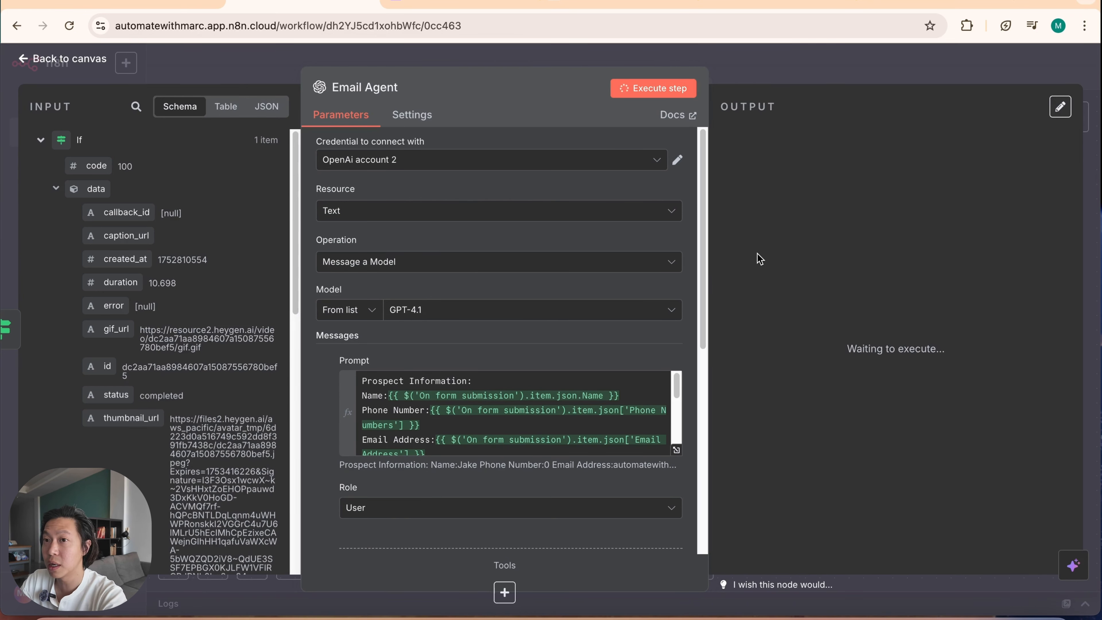
pyautogui.scroll(-9, 685, 355)
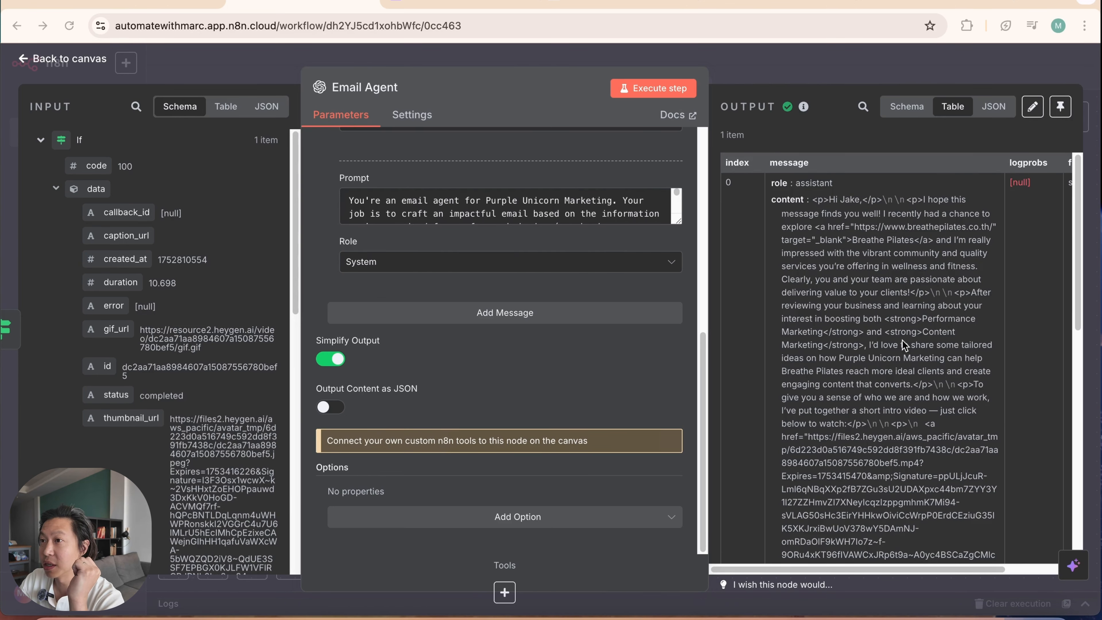
pyautogui.click(837, 62)
# Step: Add a Gmail node with the Send a message action after the Email Agent node
pyautogui.click(810, 244)
pyautogui.write('gmail')
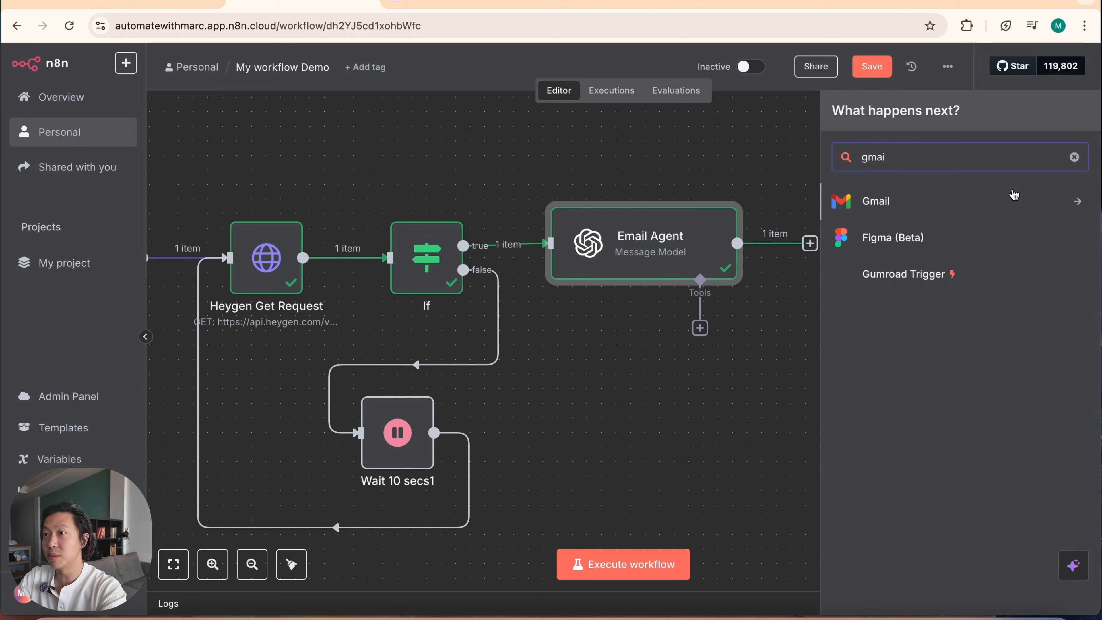
pyautogui.click(989, 197)
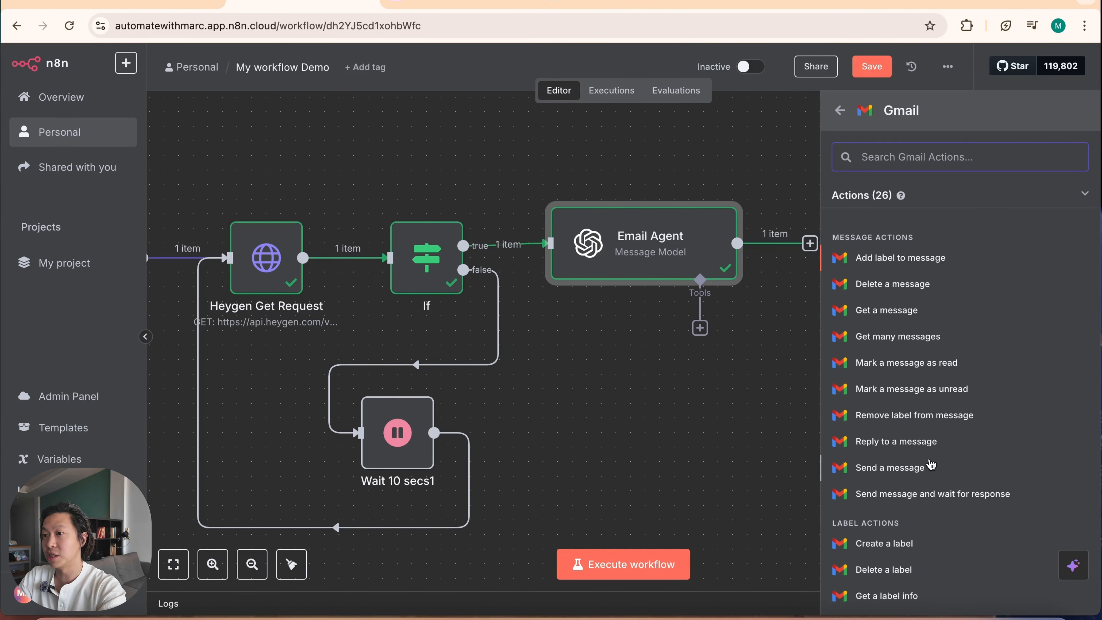
pyautogui.click(924, 470)
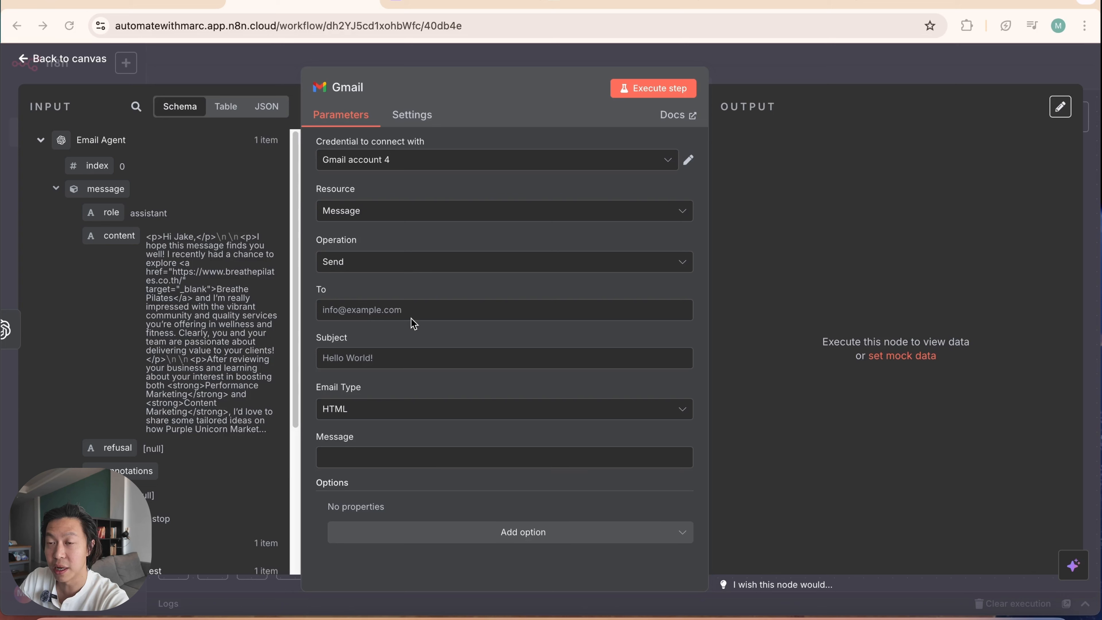
# Step: Set the Gmail node's recipient to the Email Address field from the form submission
pyautogui.click(424, 311)
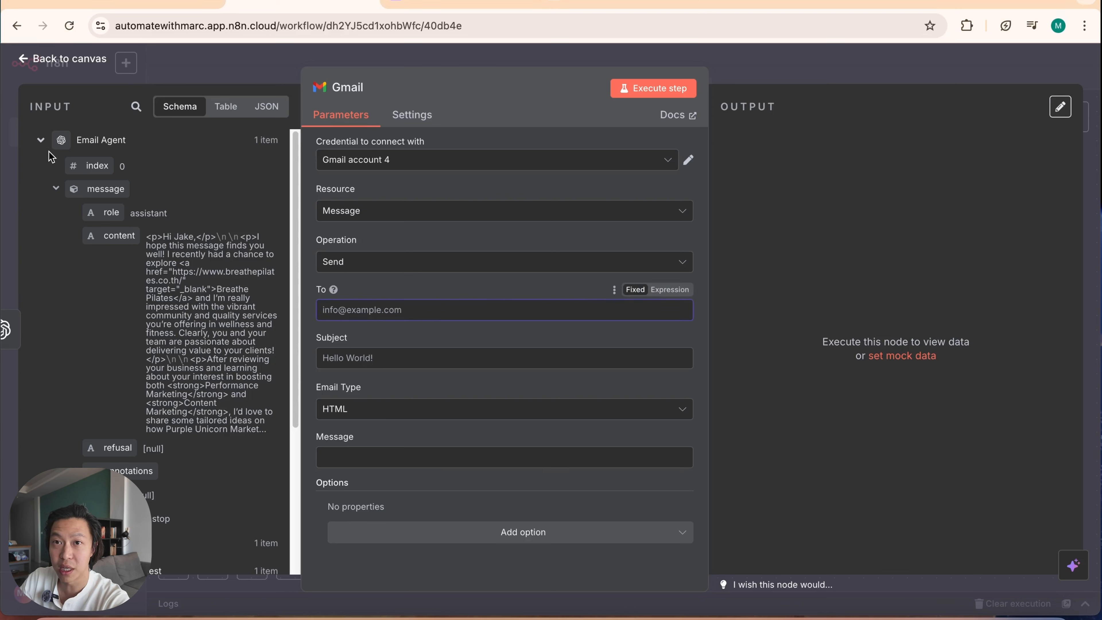
pyautogui.click(42, 142)
pyautogui.click(41, 335)
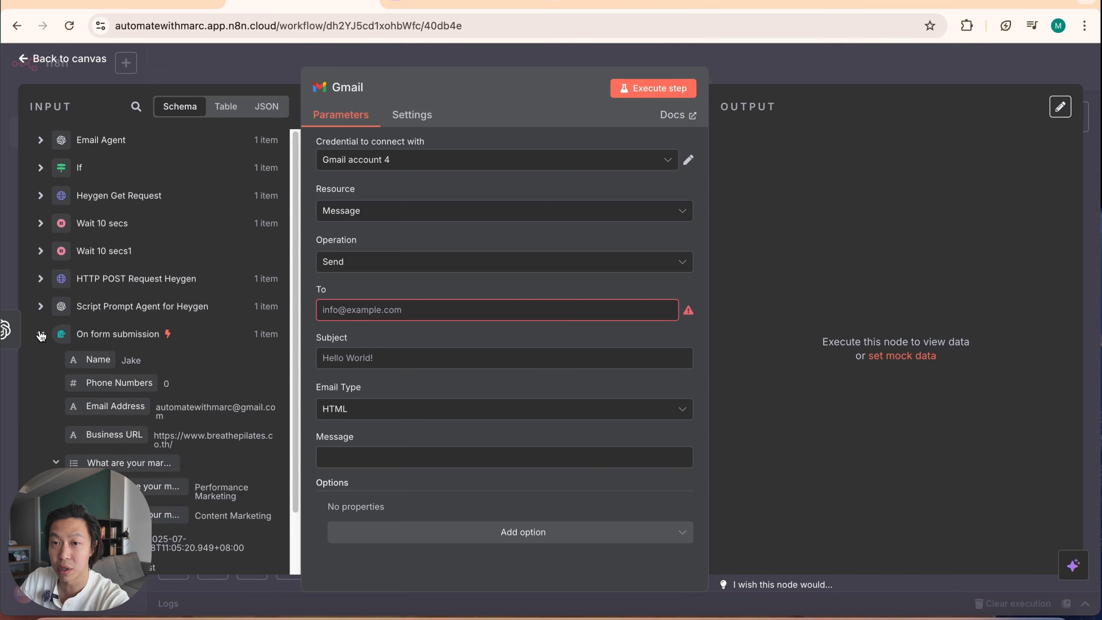
pyautogui.moveTo(115, 408); pyautogui.dragTo(369, 314)
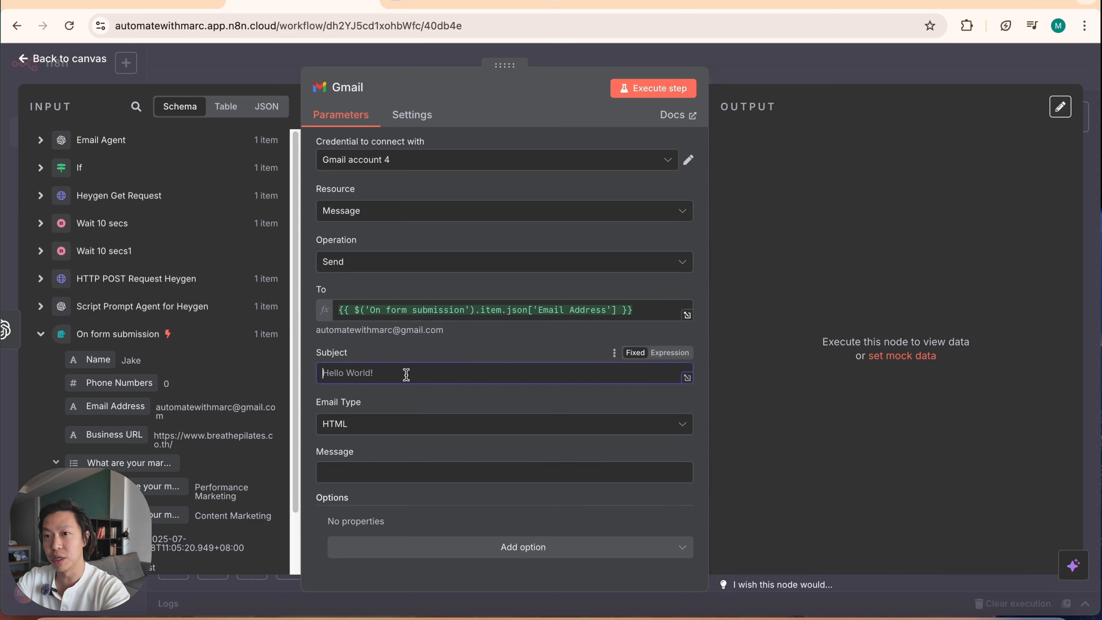
# Step: Set the Gmail node's subject to "Thank you for your inquiry - Purple Unicorn Marketing Agency"
pyautogui.write('He')
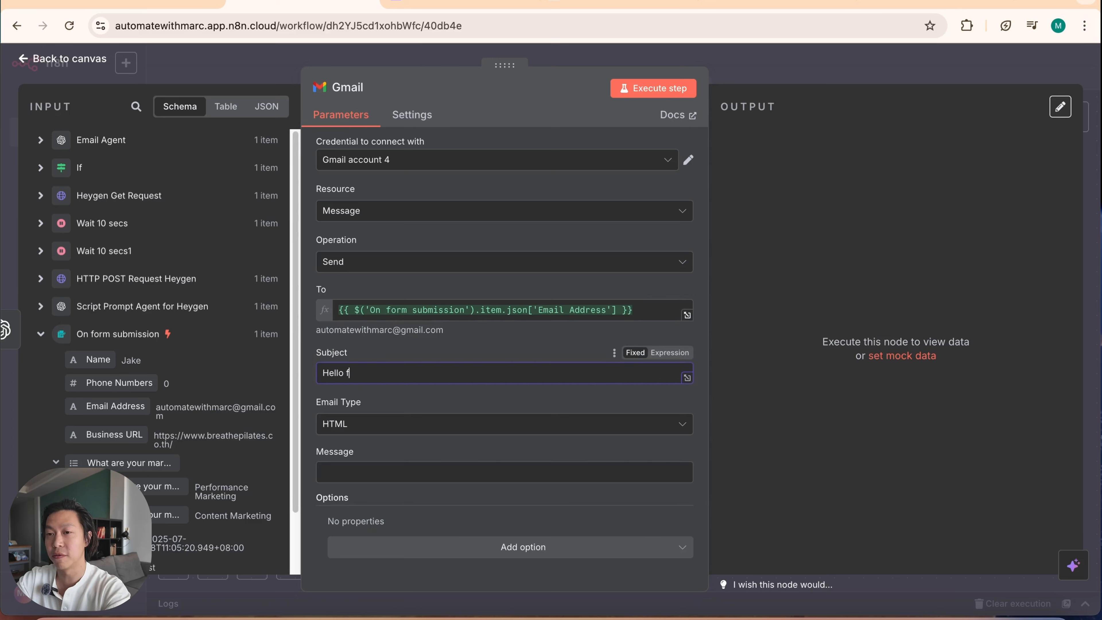
pyautogui.write('llo')
pyautogui.press('BackSpace')
pyautogui.press('BackSpace')
pyautogui.press('BackSpace')
pyautogui.press('BackSpace')
pyautogui.press('BackSpace')
pyautogui.write('Tha')
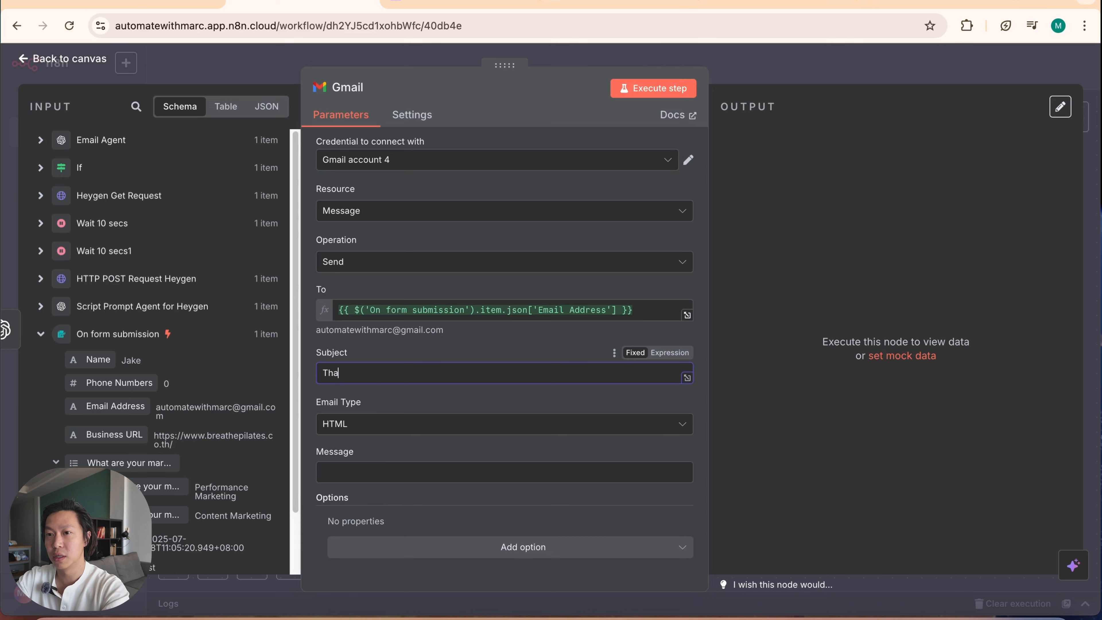
pyautogui.write('nk you for you')
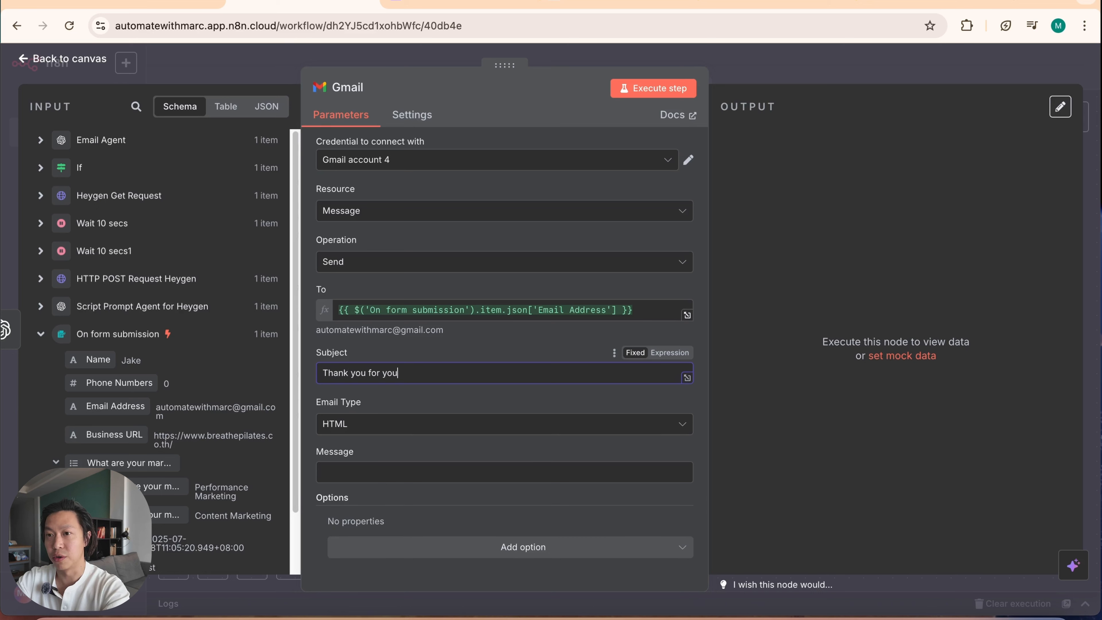
pyautogui.write('r inquiry')
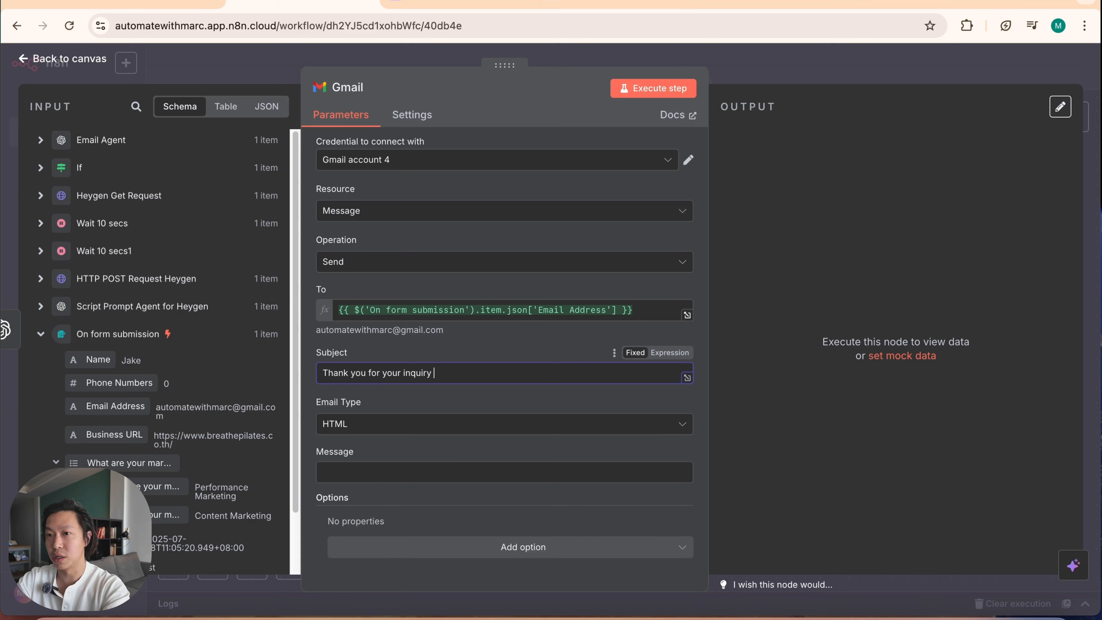
pyautogui.write(' - Purple market')
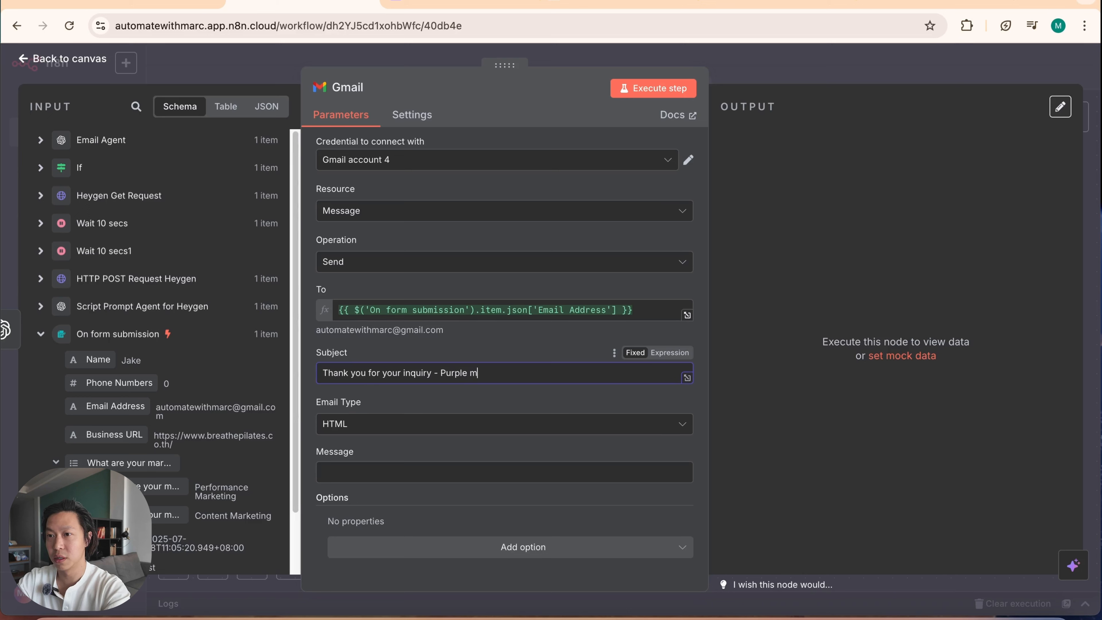
pyautogui.press('BackSpace')
pyautogui.write('Marketing Agency')
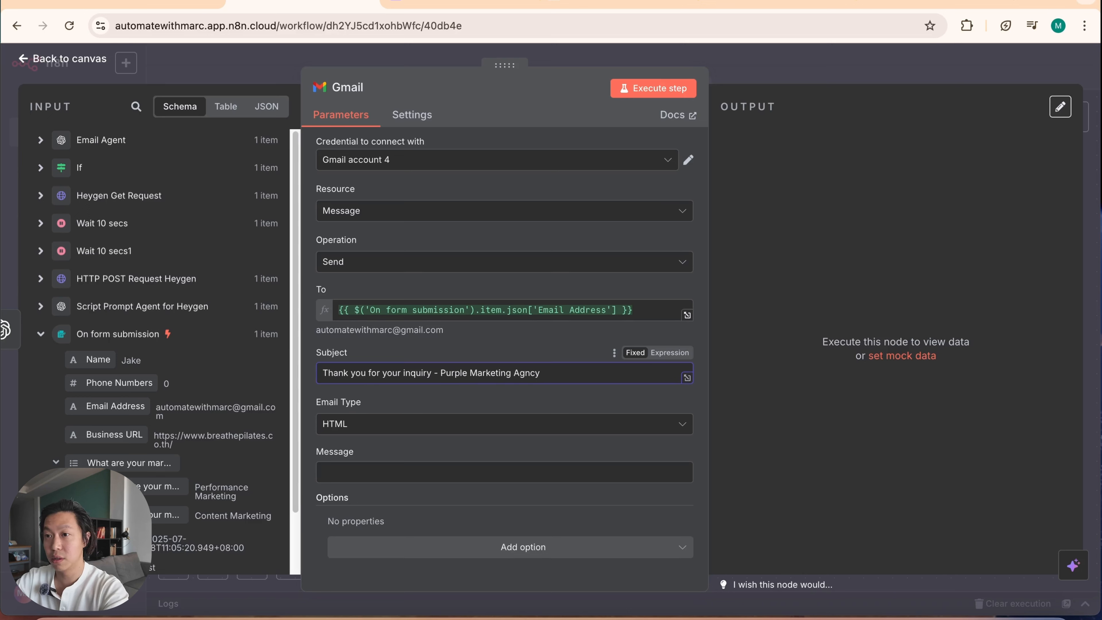
pyautogui.press('BackSpace')
pyautogui.press('BackSpace')
pyautogui.press('BackSpace')
pyautogui.write('ency')
pyautogui.click(466, 377)
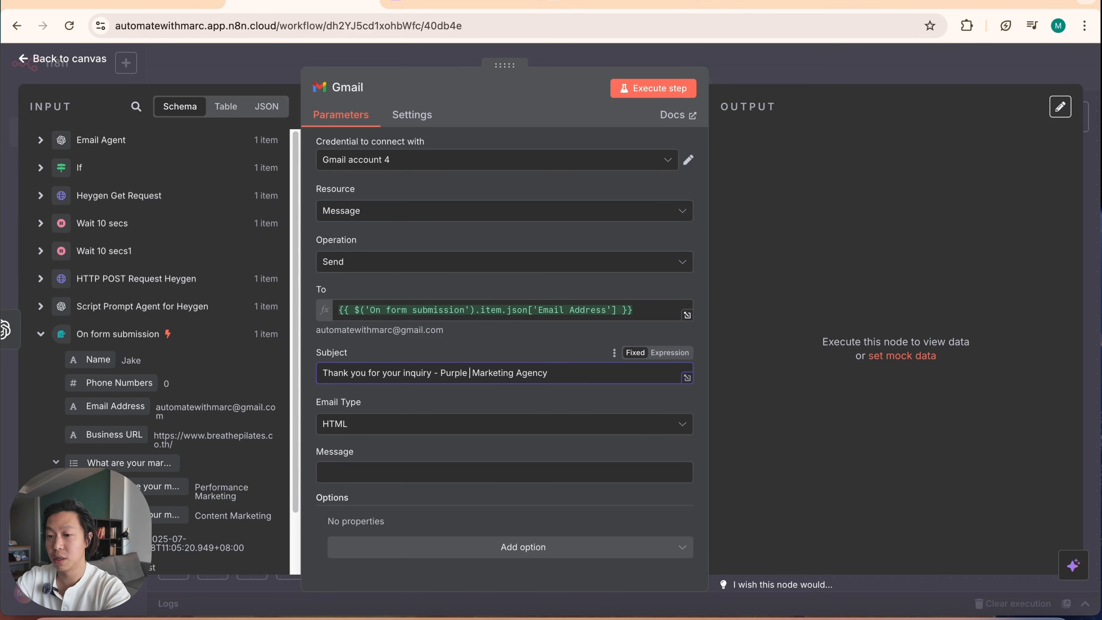
pyautogui.write('Unicorn')
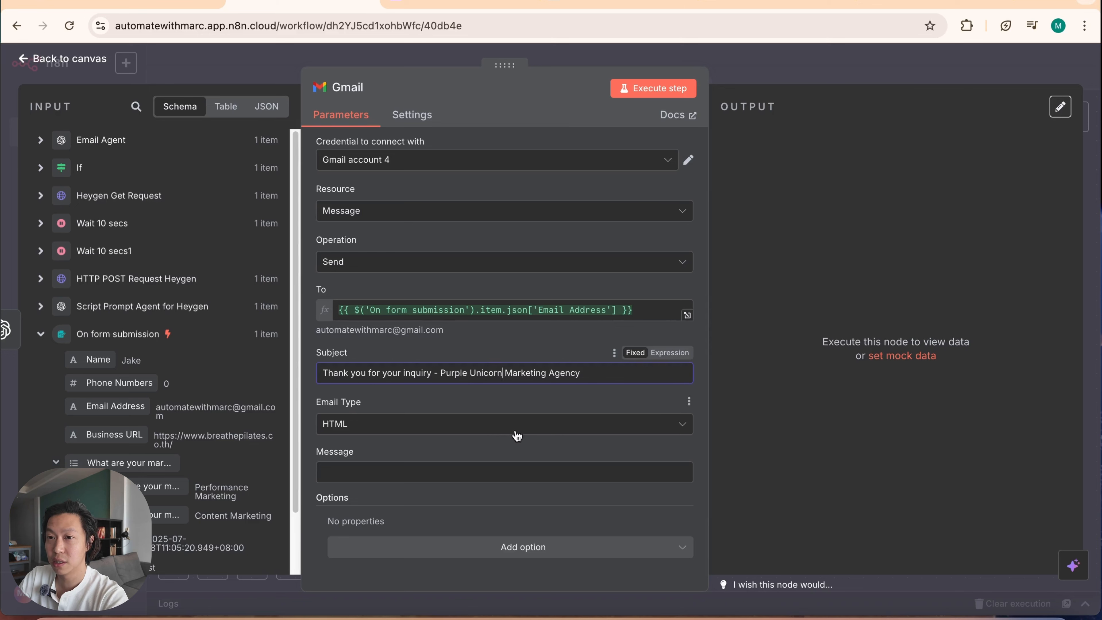
pyautogui.click(471, 408)
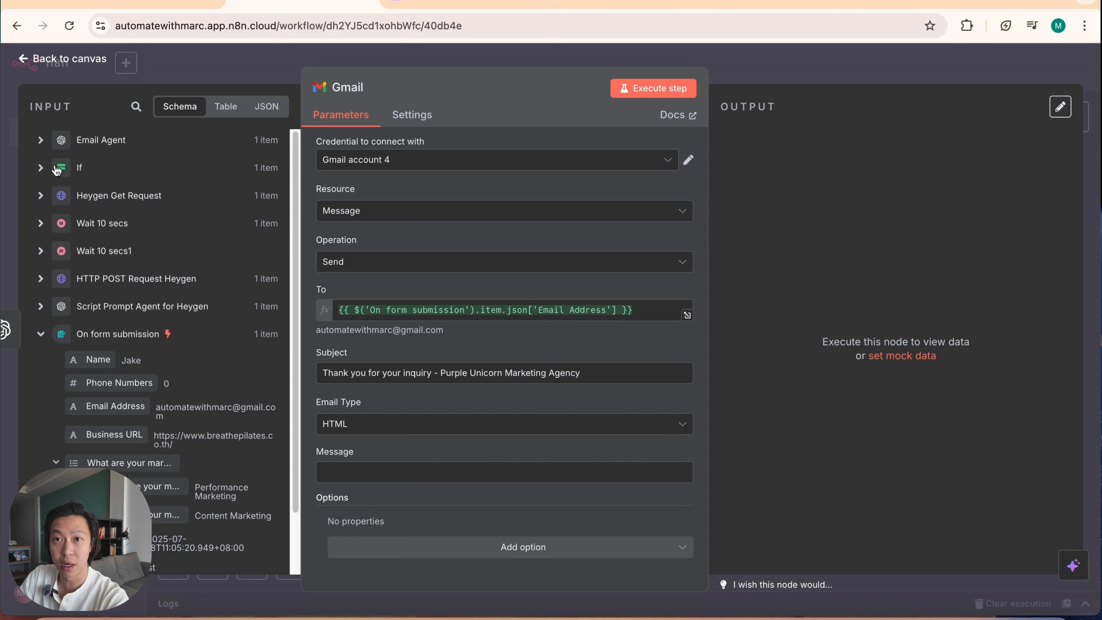
# Step: Map the Email Agent's message content to the Gmail node's Message field and execute the node to send the email
pyautogui.click(41, 197)
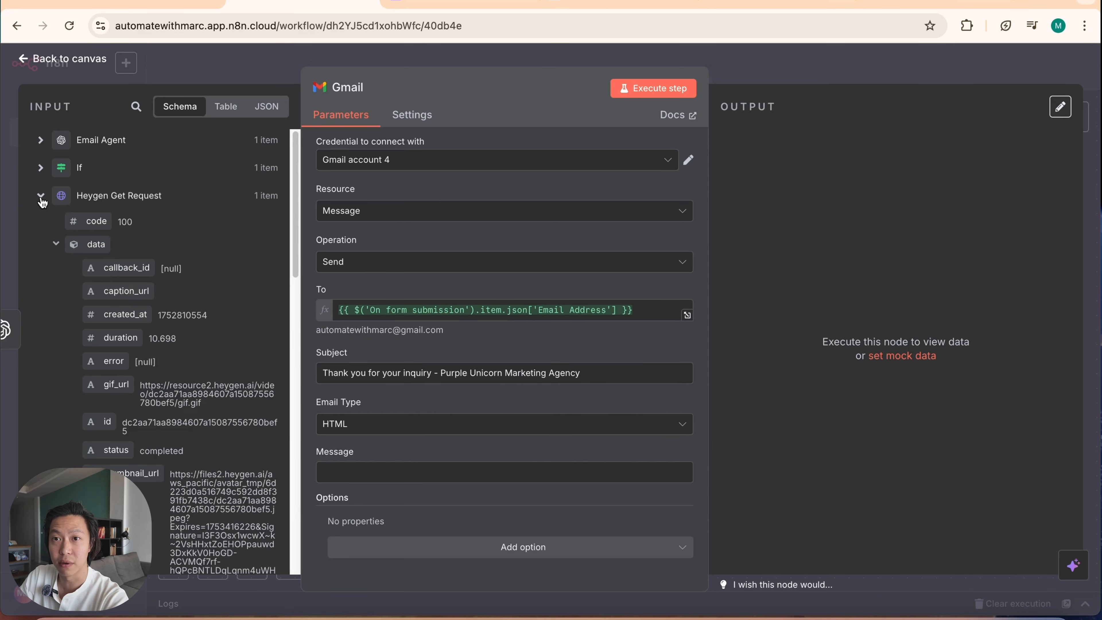
pyautogui.click(40, 140)
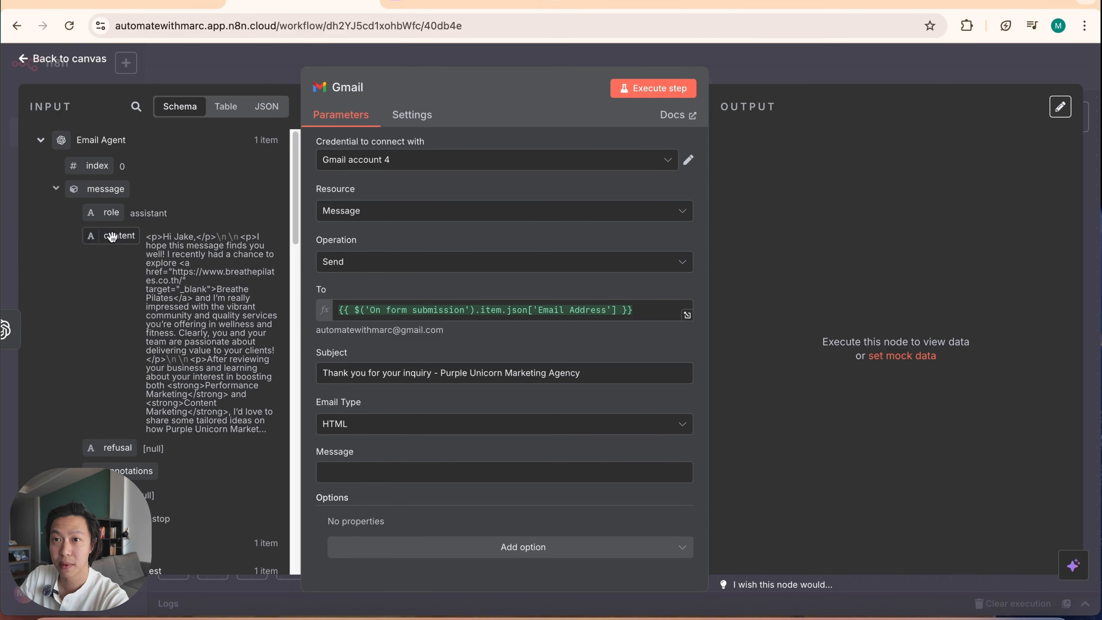
pyautogui.moveTo(112, 238); pyautogui.dragTo(388, 469)
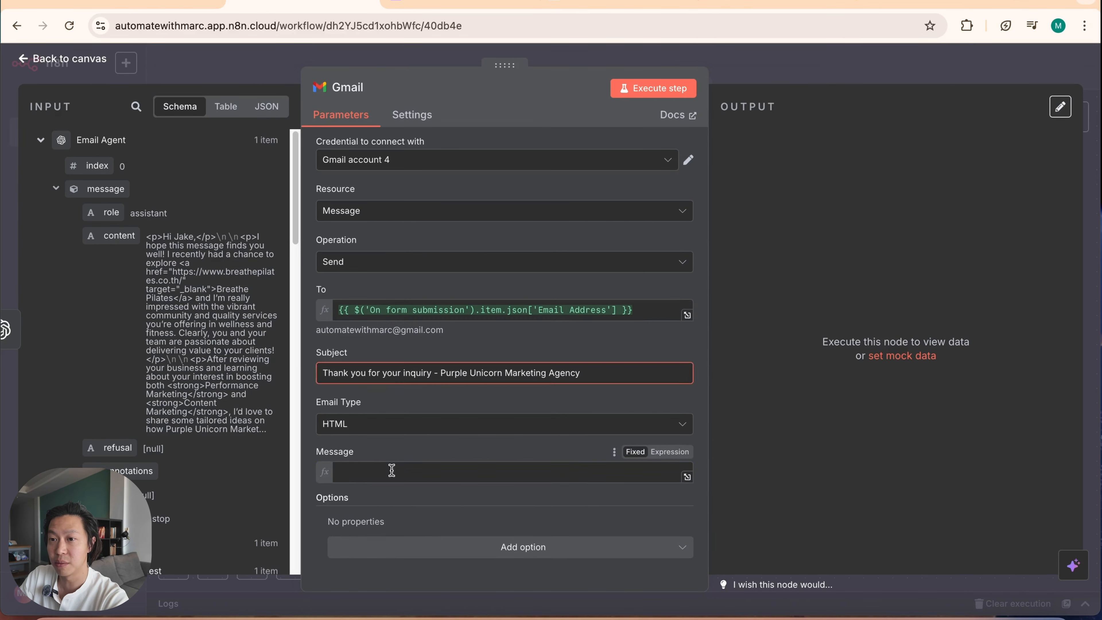
pyautogui.click(311, 446)
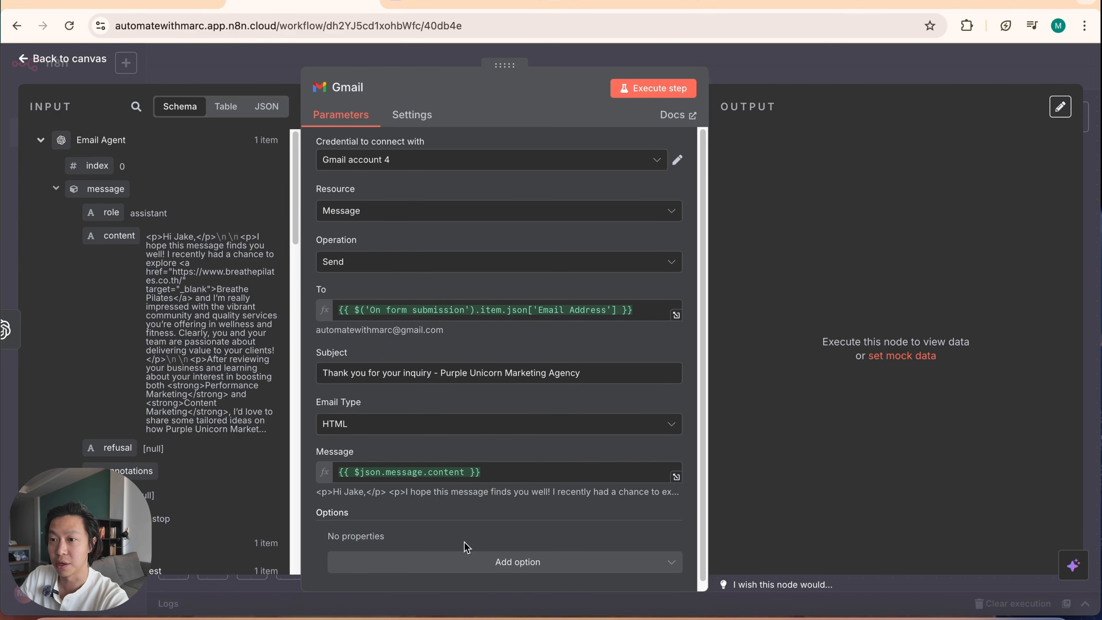
pyautogui.click(690, 85)
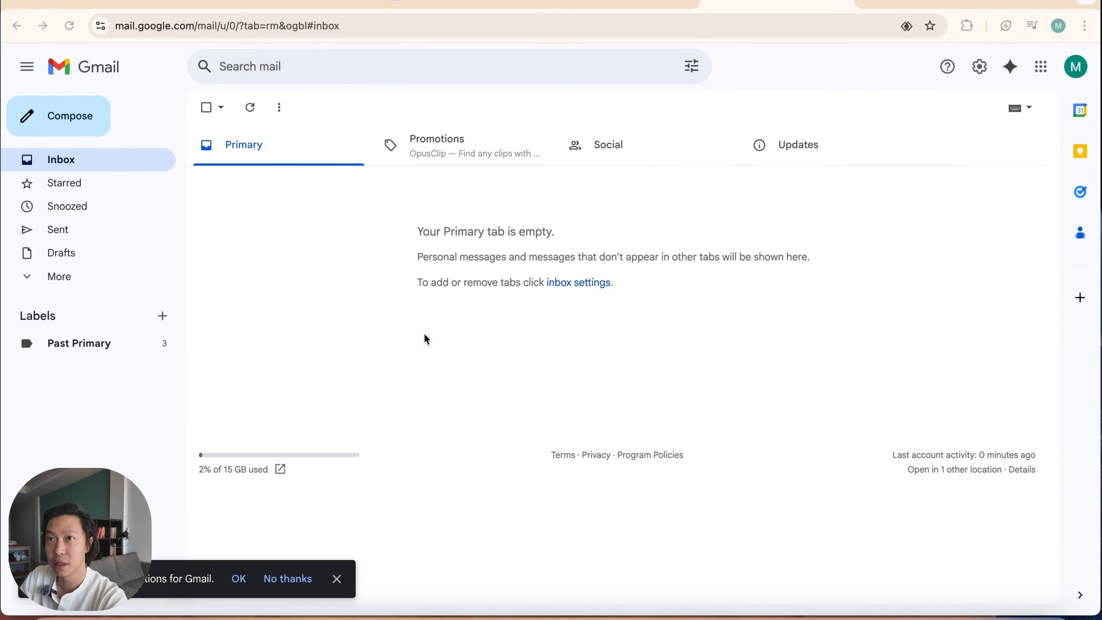
# Step: In the Gmail inbox, open the received "Thank you for your inquiry - Purple Unicorn Marketing Agency" email and review its personalized text
pyautogui.click(516, 191)
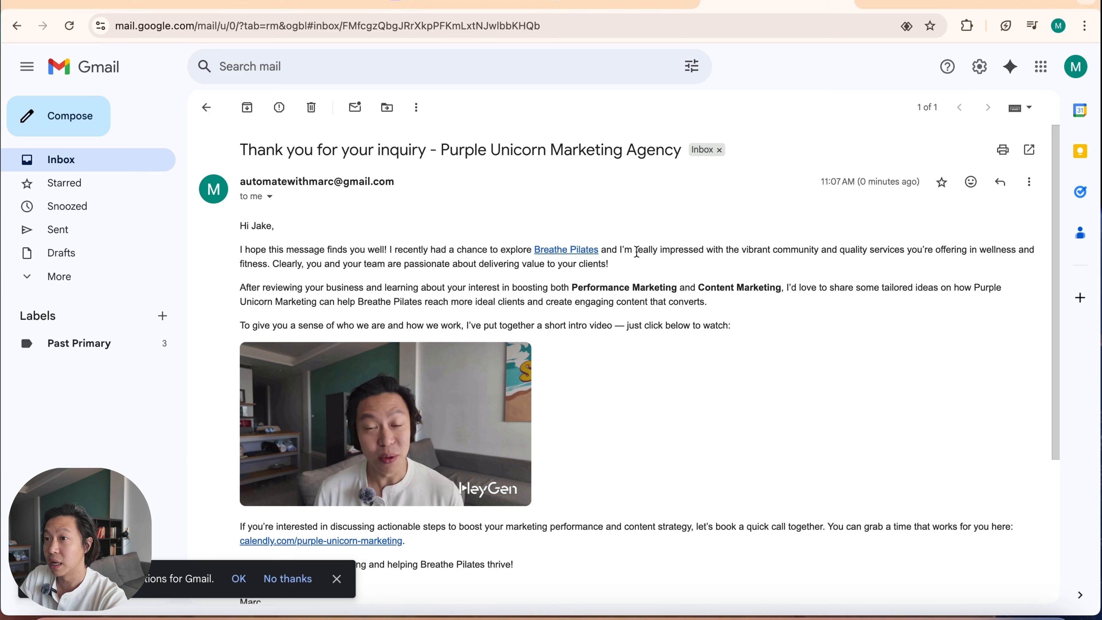
pyautogui.moveTo(799, 250); pyautogui.dragTo(813, 265)
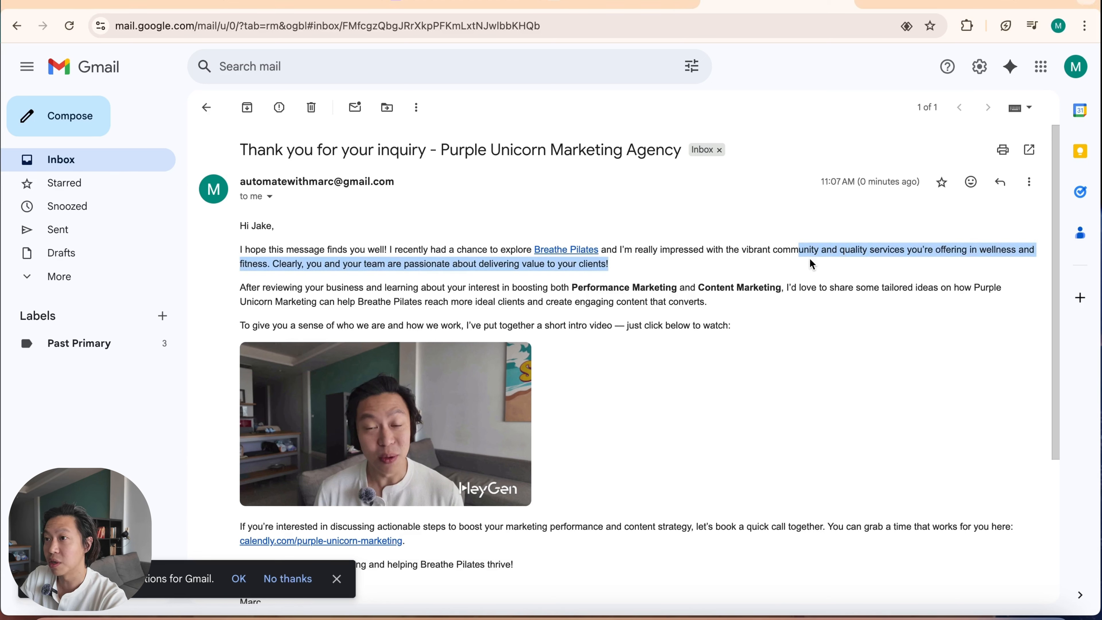
pyautogui.click(275, 289)
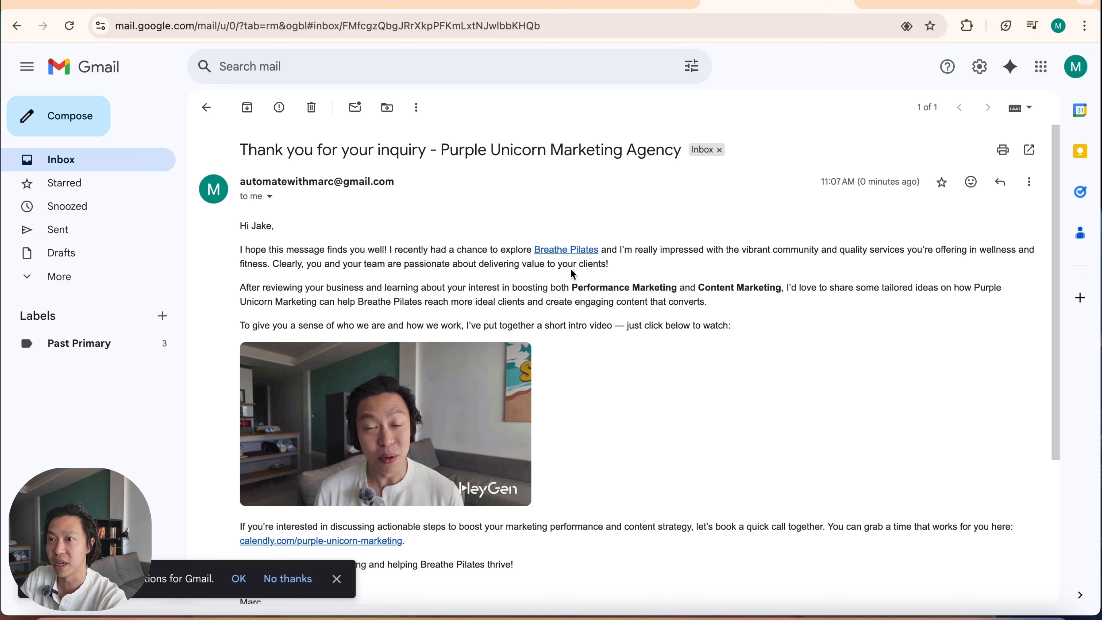
pyautogui.moveTo(328, 289); pyautogui.dragTo(381, 302)
pyautogui.click(640, 298)
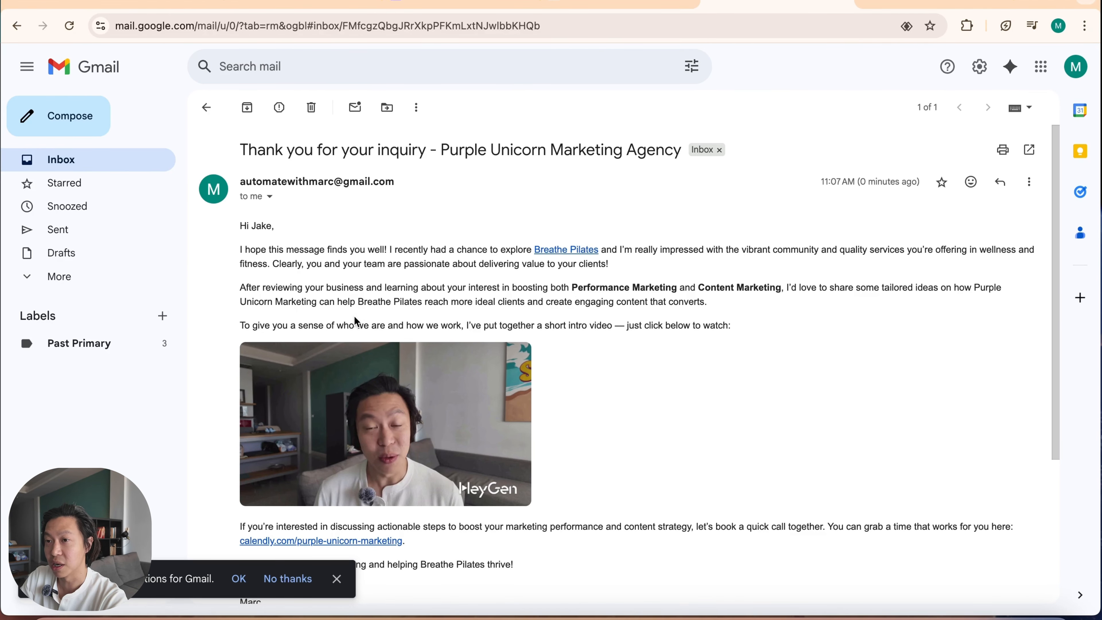
pyautogui.scroll(-2, 430, 379)
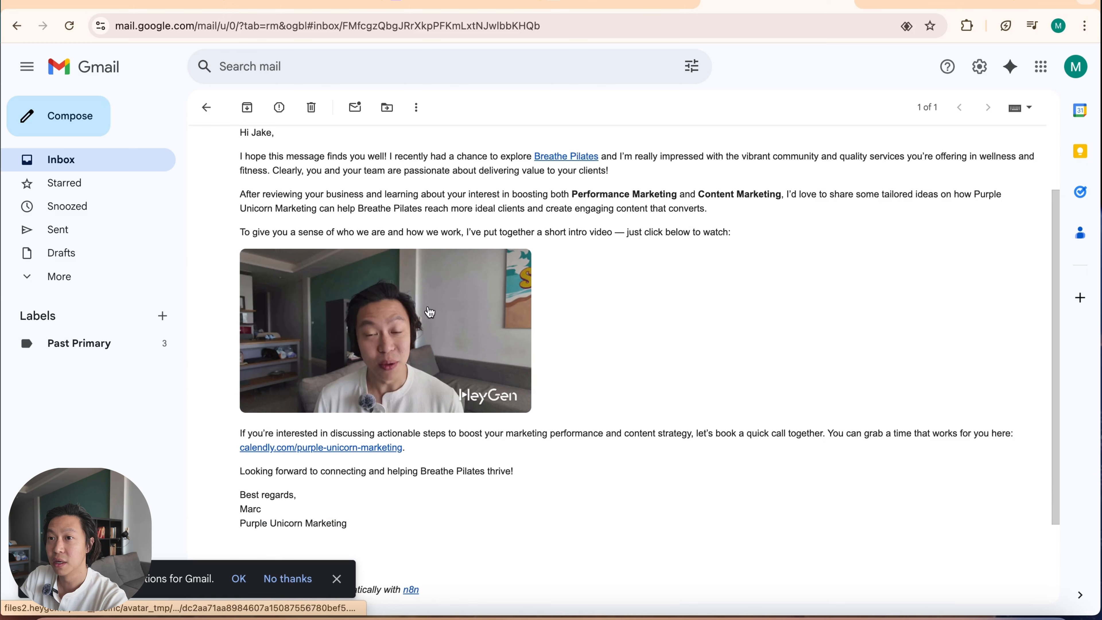
pyautogui.moveTo(547, 233); pyautogui.dragTo(602, 233)
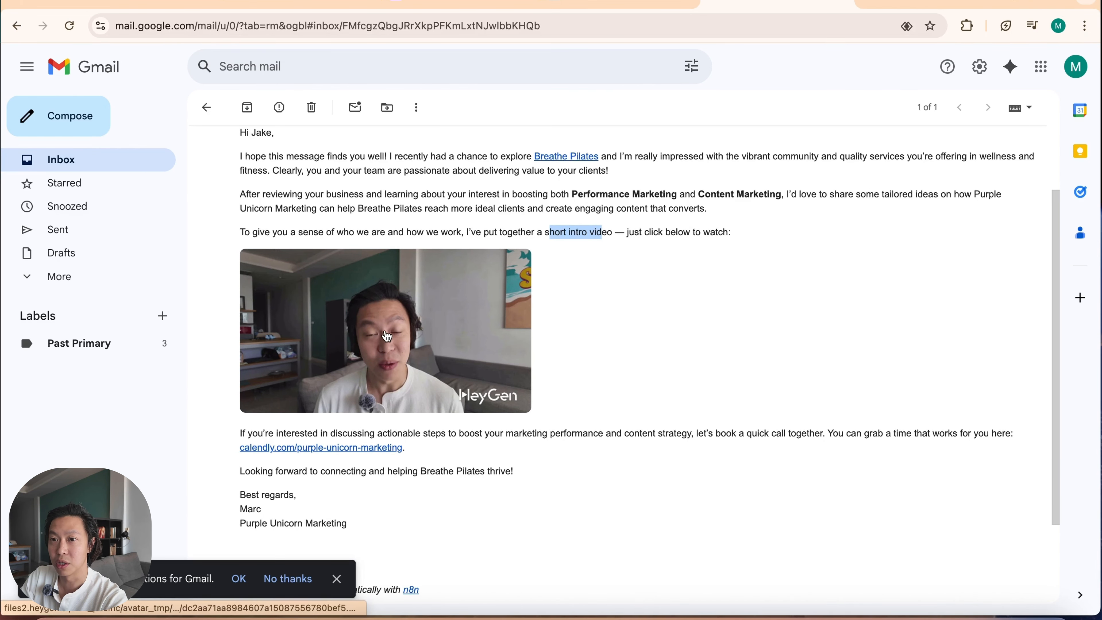
# Step: Play the intro video linked from the email's thumbnail, and return to the email
pyautogui.click(379, 321)
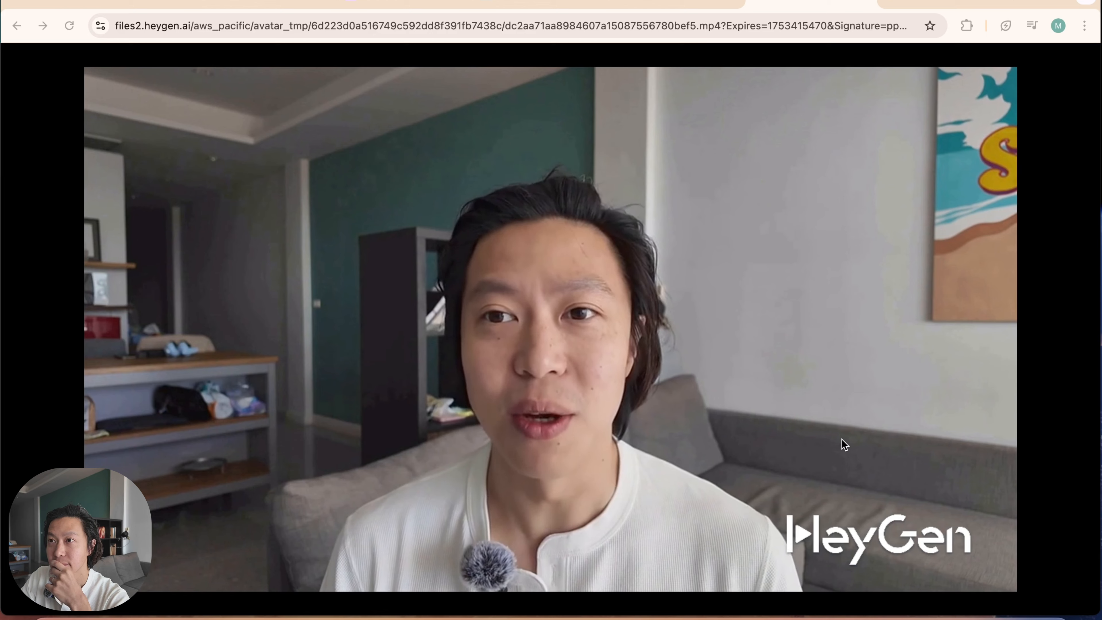
pyautogui.click(679, 1)
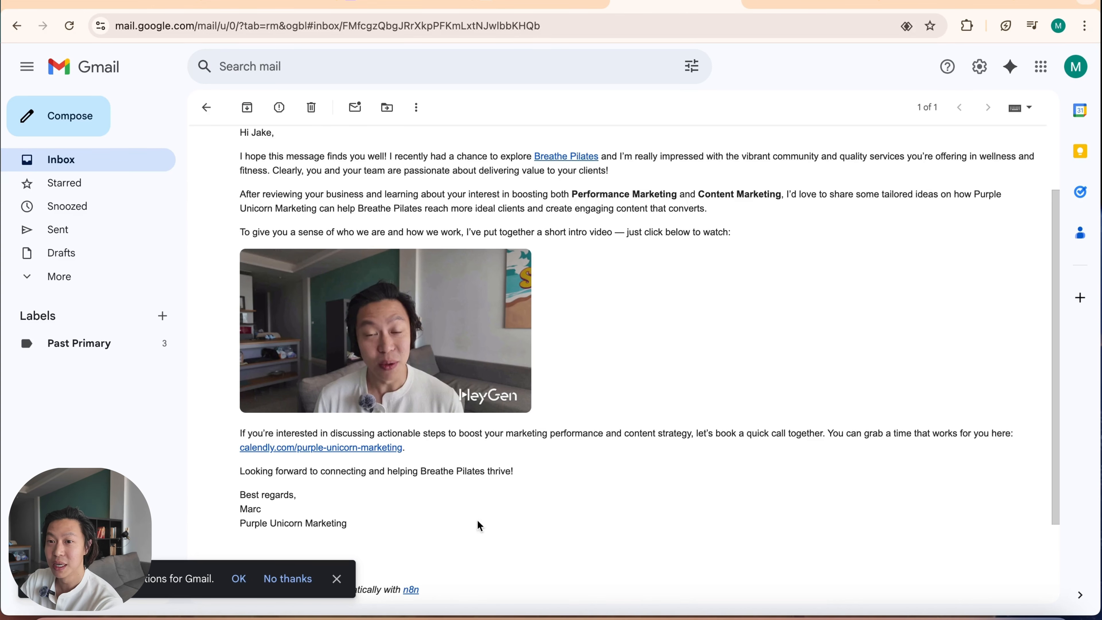
pyautogui.scroll(3, 400, 529)
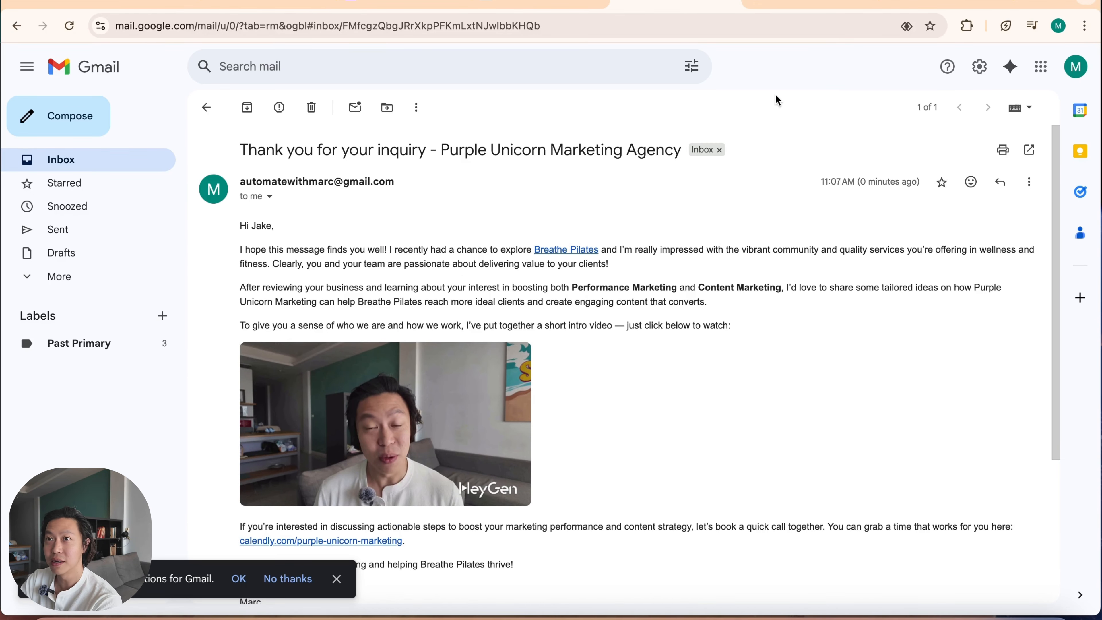
# Step: Switch back to n8n, close the Gmail node's settings and review the node chain from the HeyGen requests to Gmail on the canvas
pyautogui.click(281, 4)
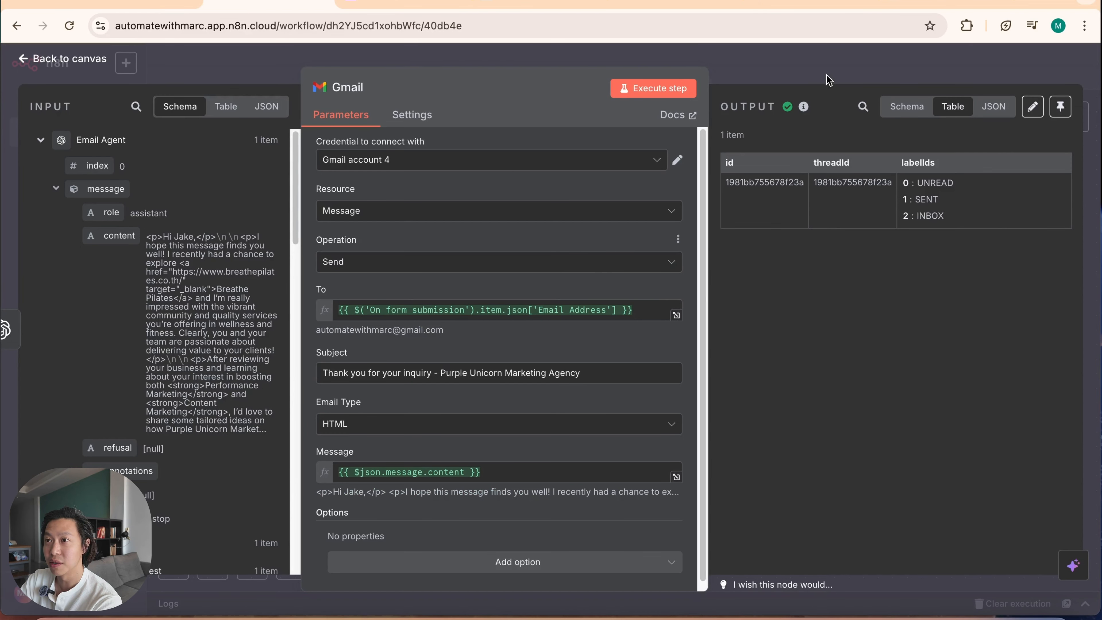
pyautogui.click(830, 62)
pyautogui.moveTo(551, 477); pyautogui.dragTo(598, 460)
pyautogui.scroll(-2, 598, 462)
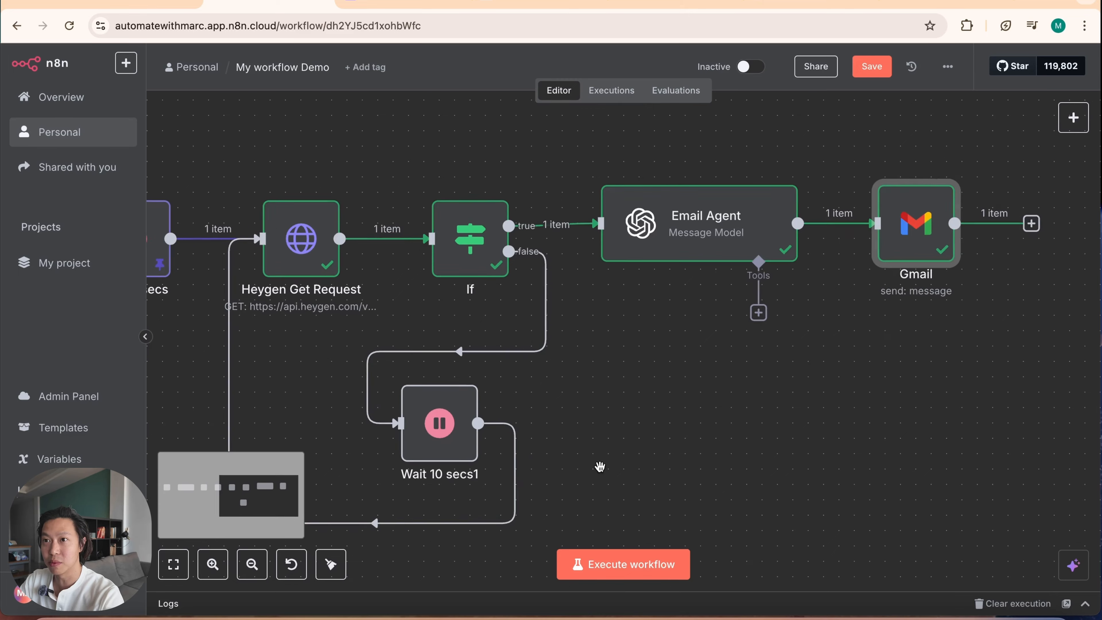
pyautogui.scroll(-2, 559, 456)
pyautogui.hscroll(-3, 480, 426)
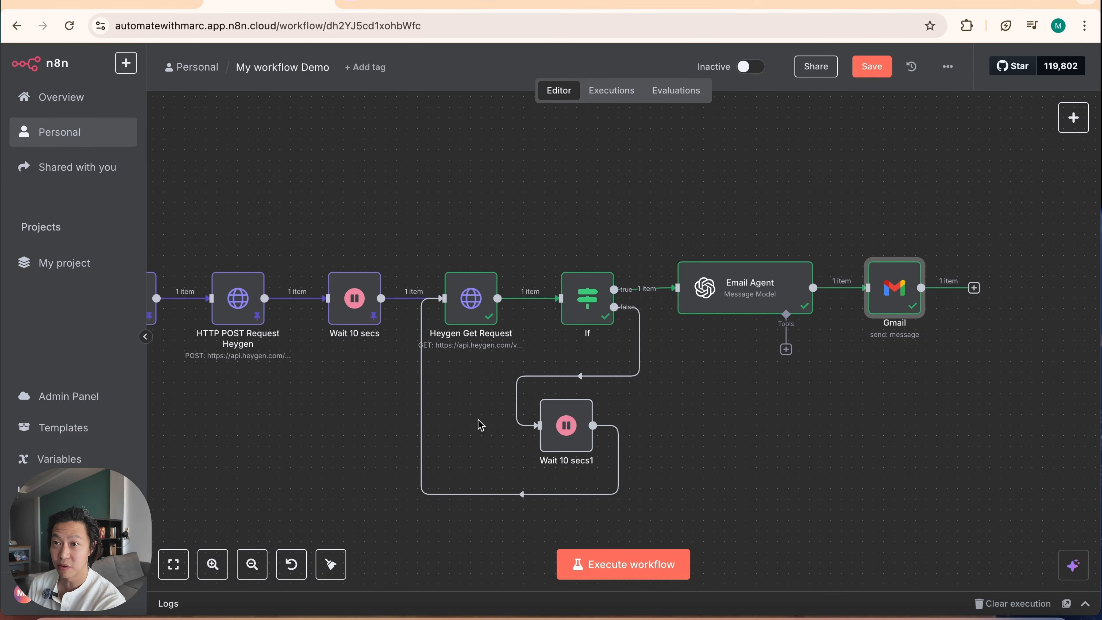